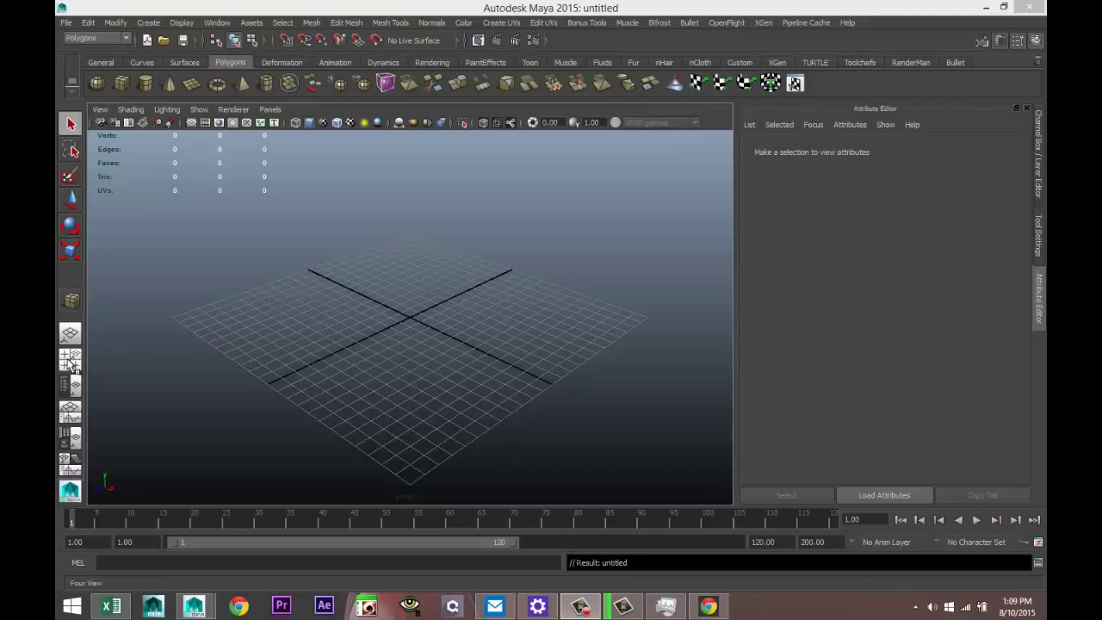
Step: Import weights.png from the Desktop as an image plane in the front view of the four-view layout
{"action": "left_click", "coordinate": [71, 361]}
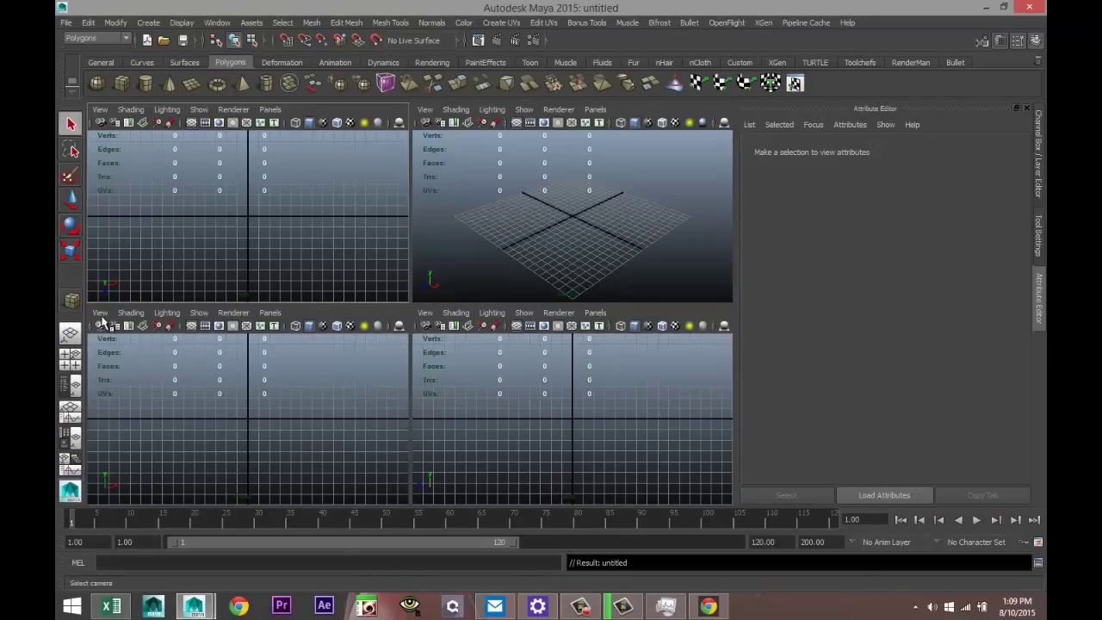
{"action": "left_click", "coordinate": [100, 313]}
{"action": "mouse_move", "coordinate": [215, 536]}
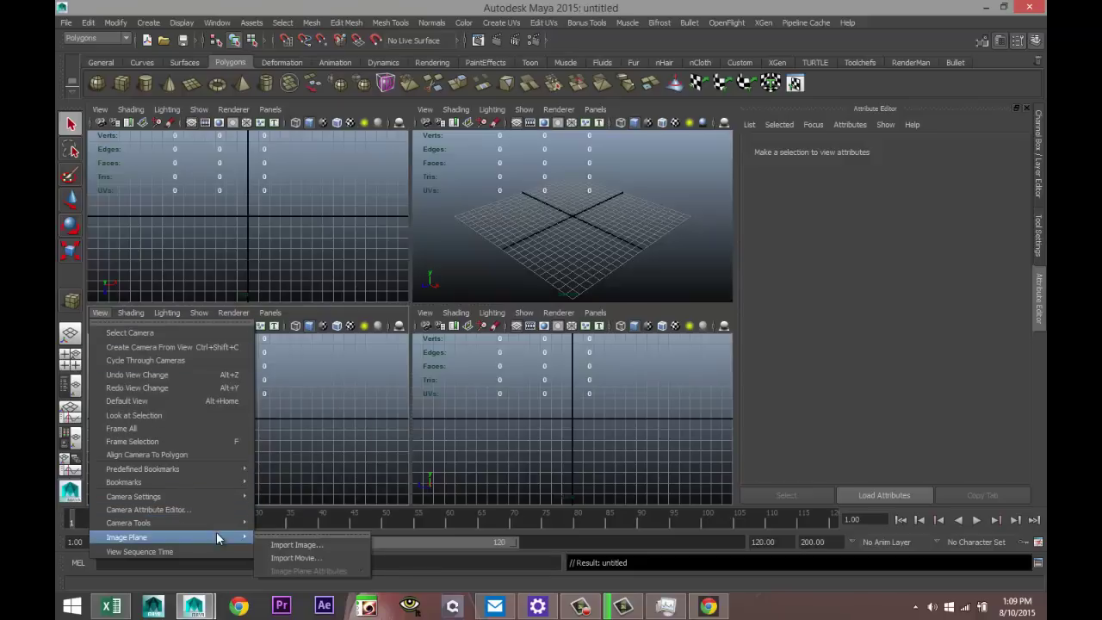
{"action": "left_click", "coordinate": [289, 543]}
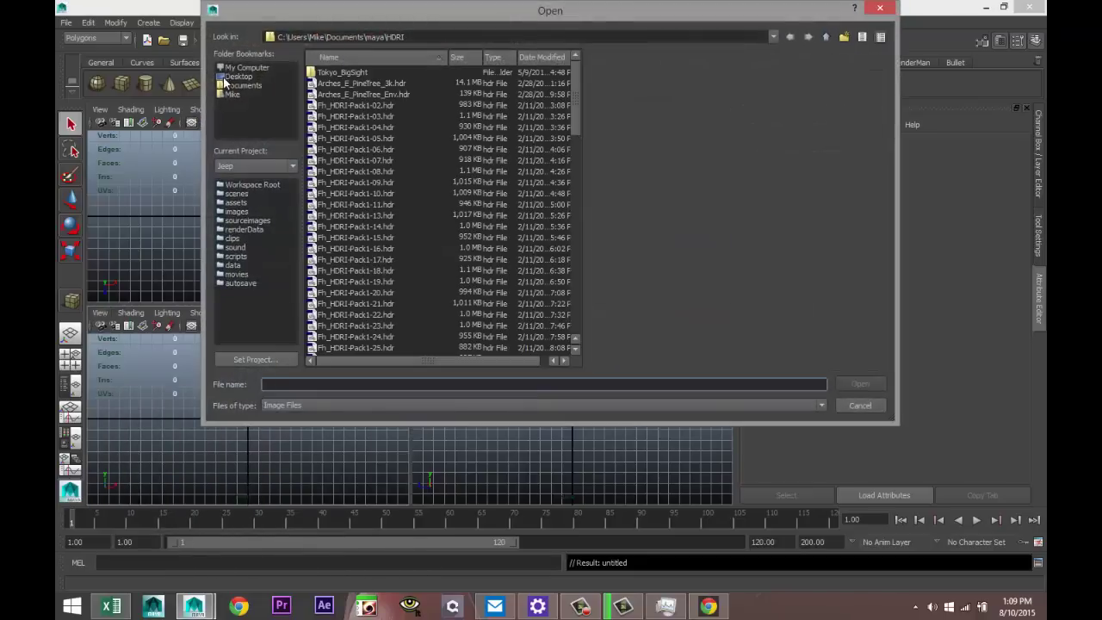
{"action": "left_click", "coordinate": [239, 76]}
{"action": "left_click", "coordinate": [338, 304]}
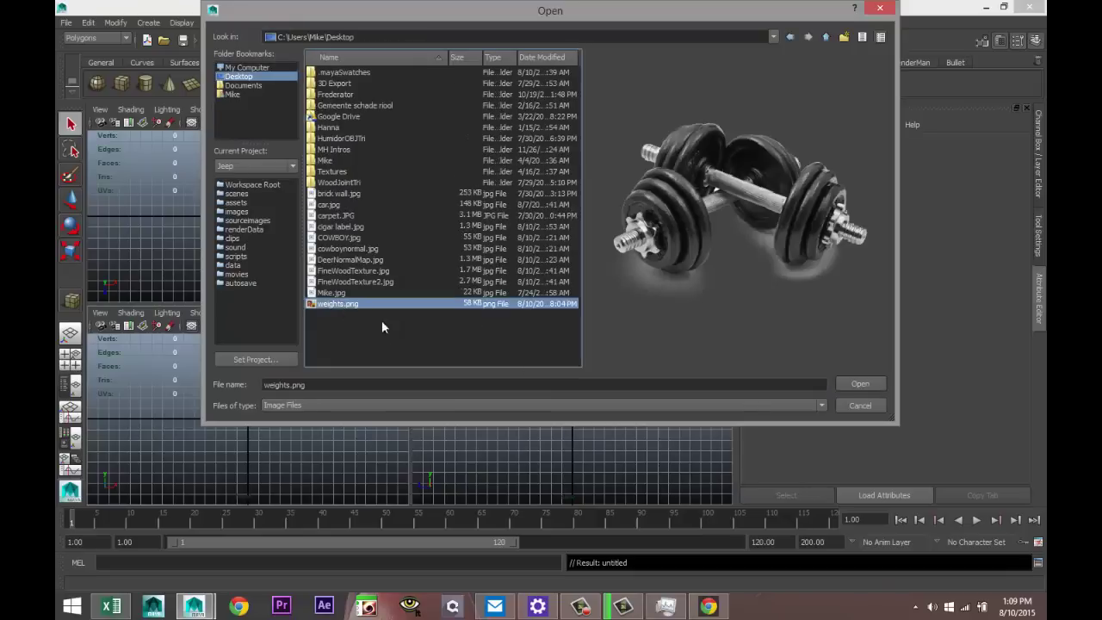
{"action": "left_click", "coordinate": [851, 385]}
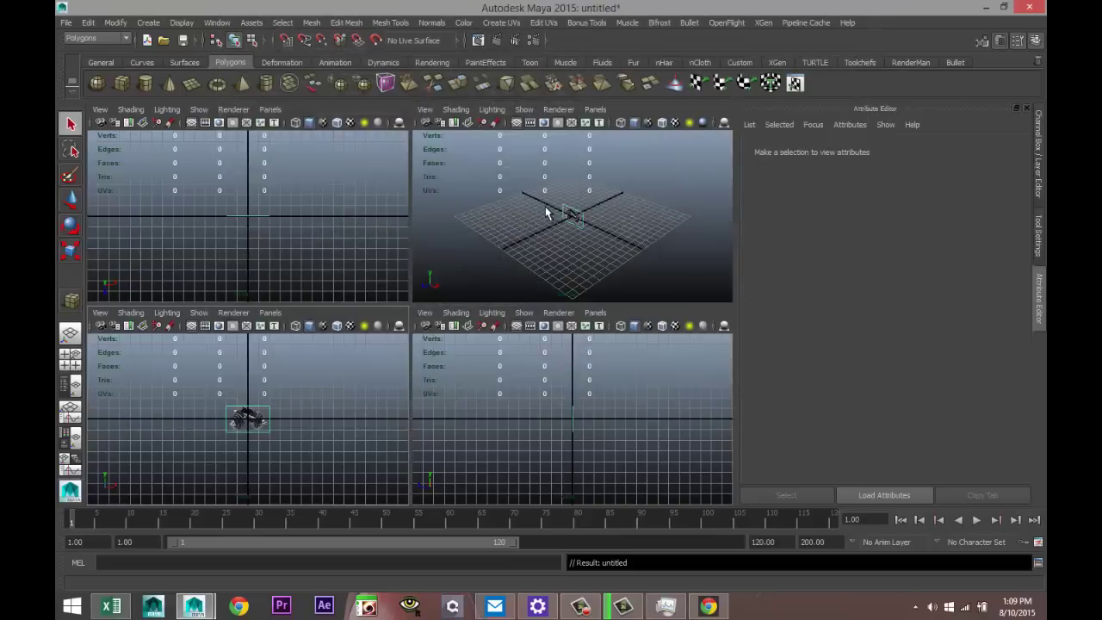
Step: Uniformly scale up the dumbbell image plane to about 5.5 times its size in the perspective view
{"action": "key", "text": "space"}
{"action": "key", "text": "r"}
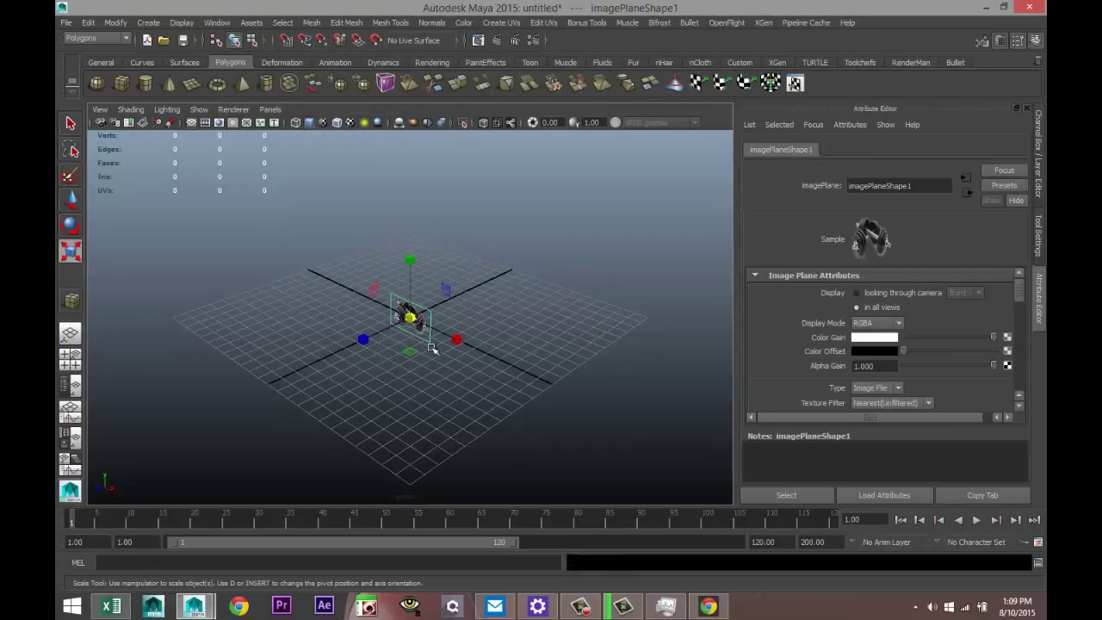
{"action": "left_click_drag", "start_coordinate": [410, 317], "coordinate": [561, 362]}
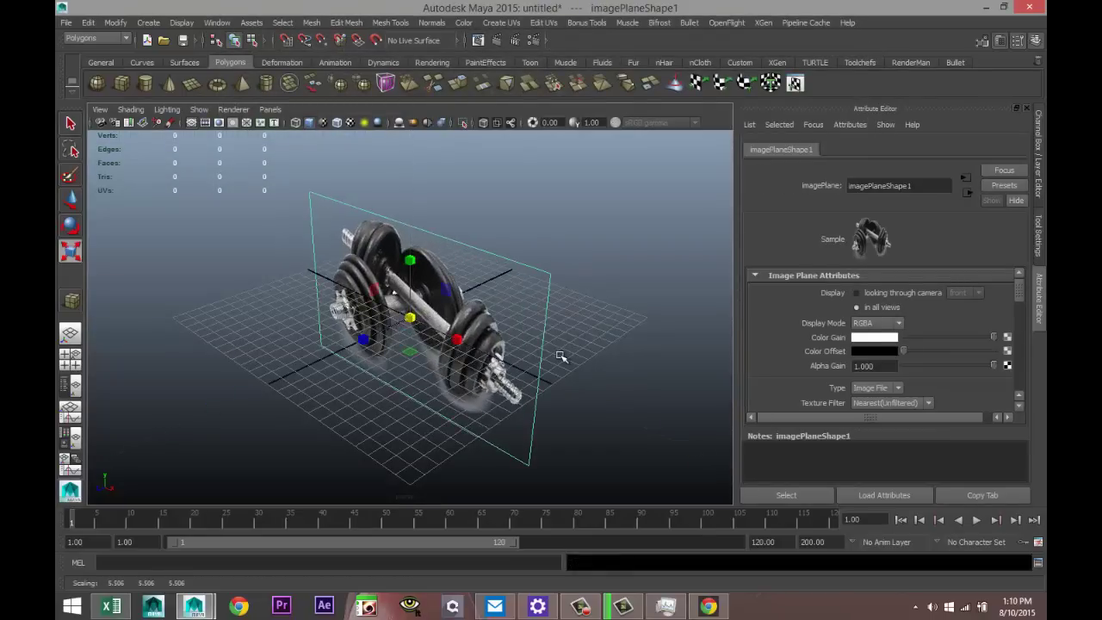
Step: Create a polygon cylinder in front of the dumbbell image, with a radius of about 1.13 and a height of about 6.98
{"action": "left_click_drag", "start_coordinate": [349, 425], "coordinate": [438, 419], "text": "alt"}
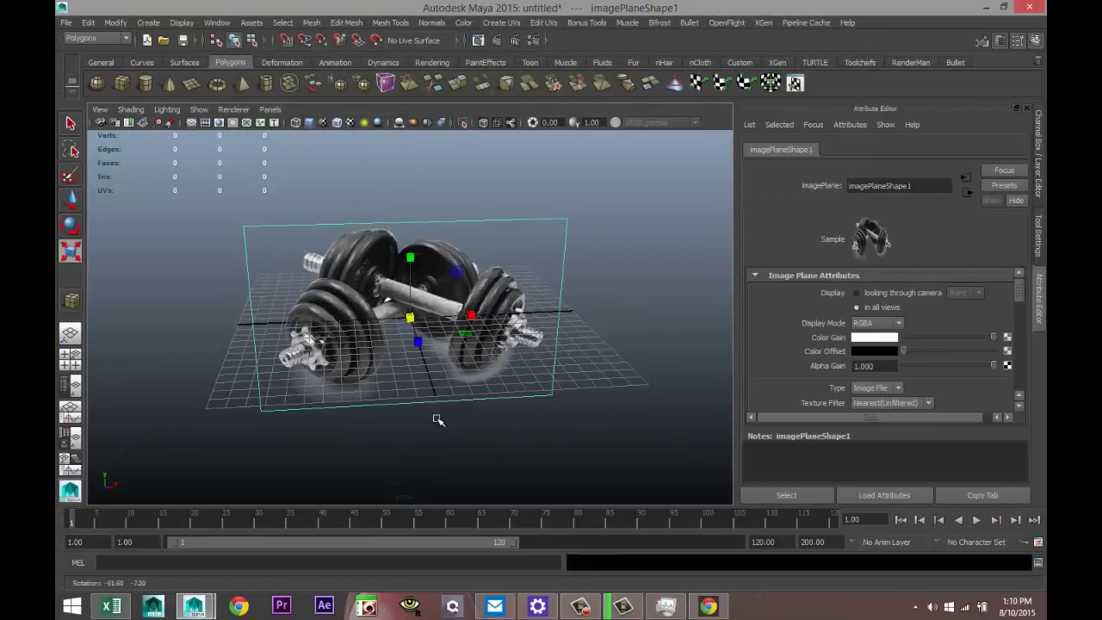
{"action": "middle_click_drag", "start_coordinate": [428, 423], "coordinate": [447, 393], "text": "alt"}
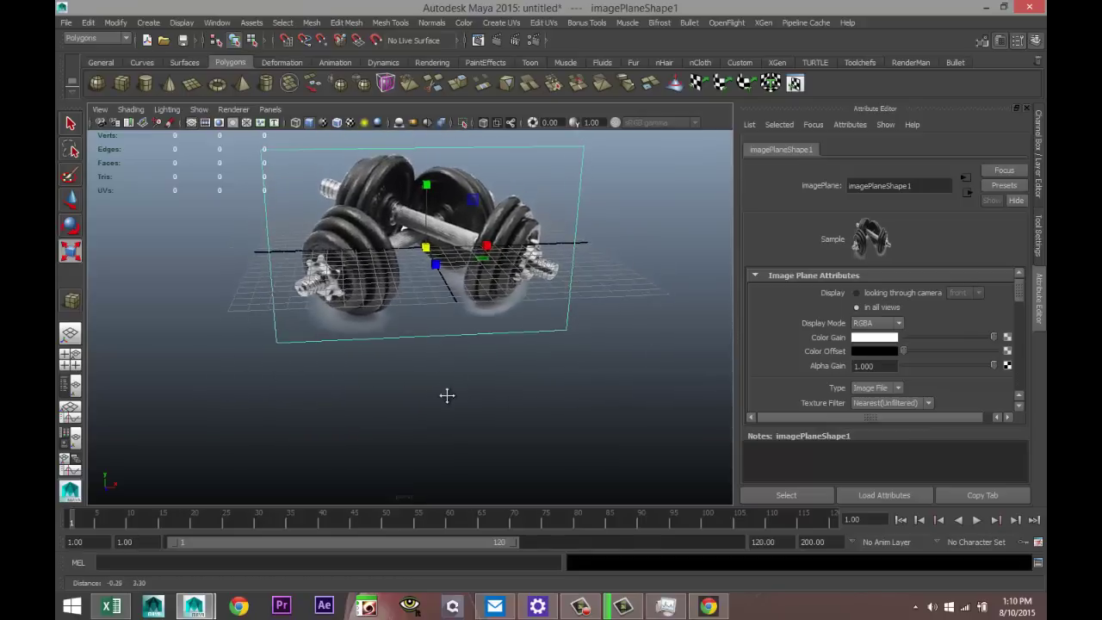
{"action": "scroll", "coordinate": [442, 389], "scroll_direction": "up", "scroll_amount": 3}
{"action": "left_click_drag", "start_coordinate": [505, 358], "coordinate": [511, 364], "text": "alt"}
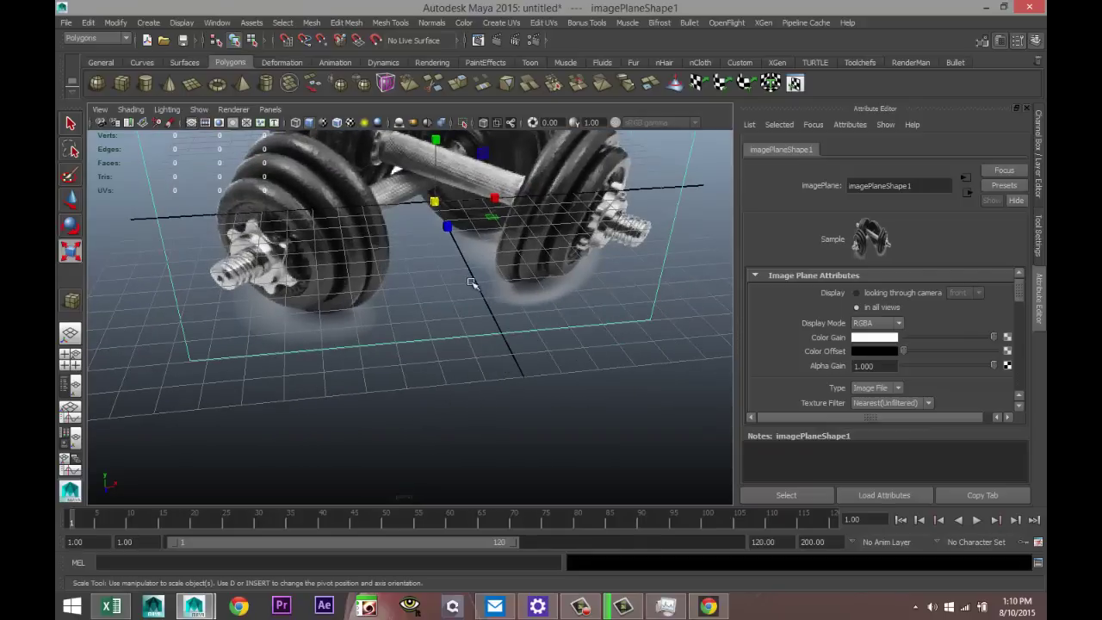
{"action": "mouse_move", "coordinate": [436, 393]}
{"action": "left_mouse_down", "text": "alt"}
{"action": "mouse_move", "coordinate": [436, 370]}
{"action": "mouse_move", "coordinate": [421, 392]}
{"action": "mouse_move", "coordinate": [485, 435]}
{"action": "mouse_move", "coordinate": [479, 211]}
{"action": "left_mouse_up", "text": "alt"}
{"action": "left_click", "coordinate": [145, 82]}
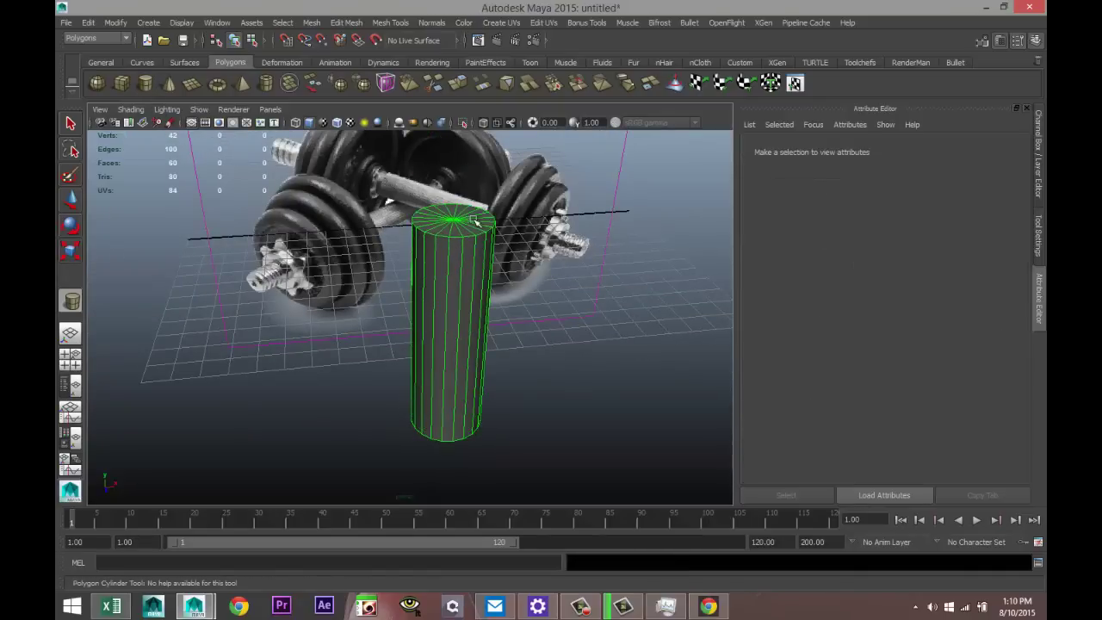
Step: Lay the cylinder on its side by setting its Z rotation to -90 degrees
{"action": "key", "text": "e"}
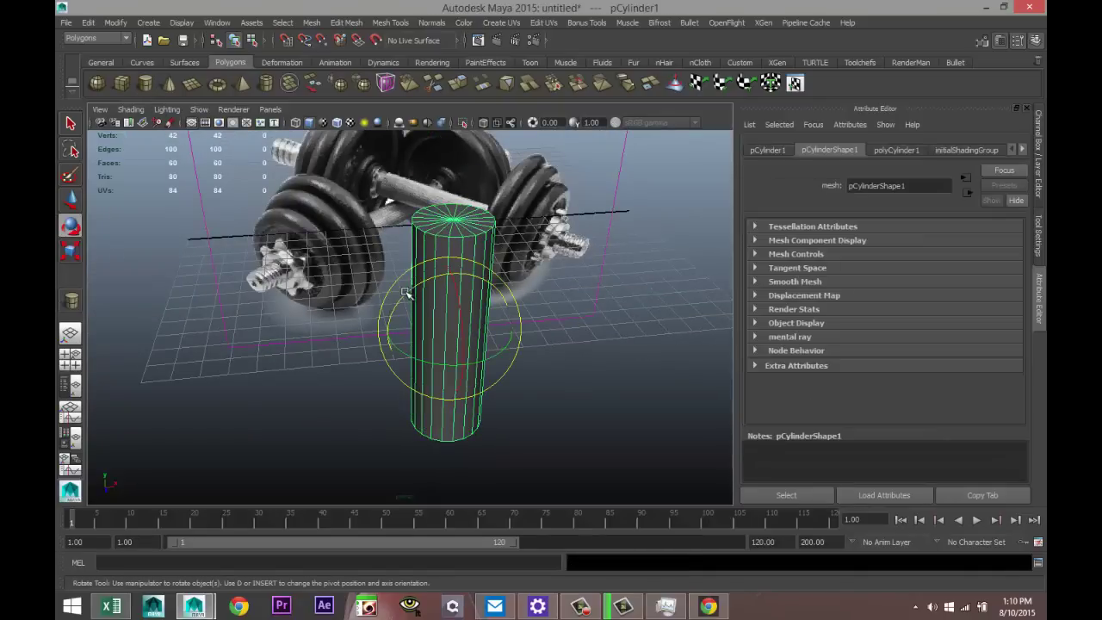
{"action": "left_click_drag", "start_coordinate": [424, 290], "coordinate": [504, 284]}
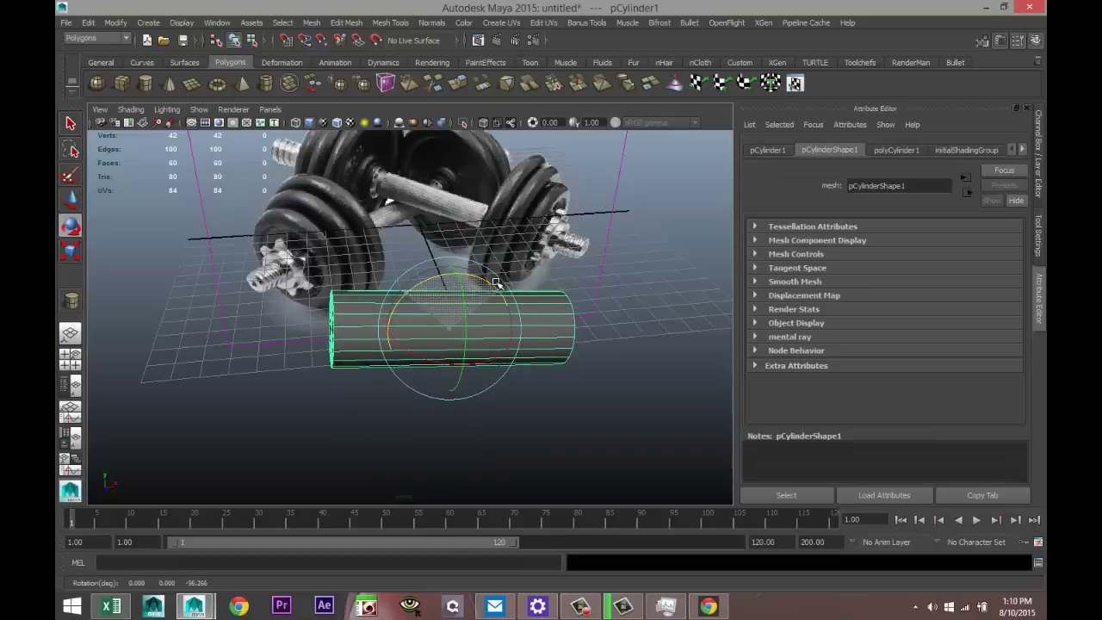
{"action": "left_click", "coordinate": [768, 150]}
{"action": "left_click", "coordinate": [990, 258]}
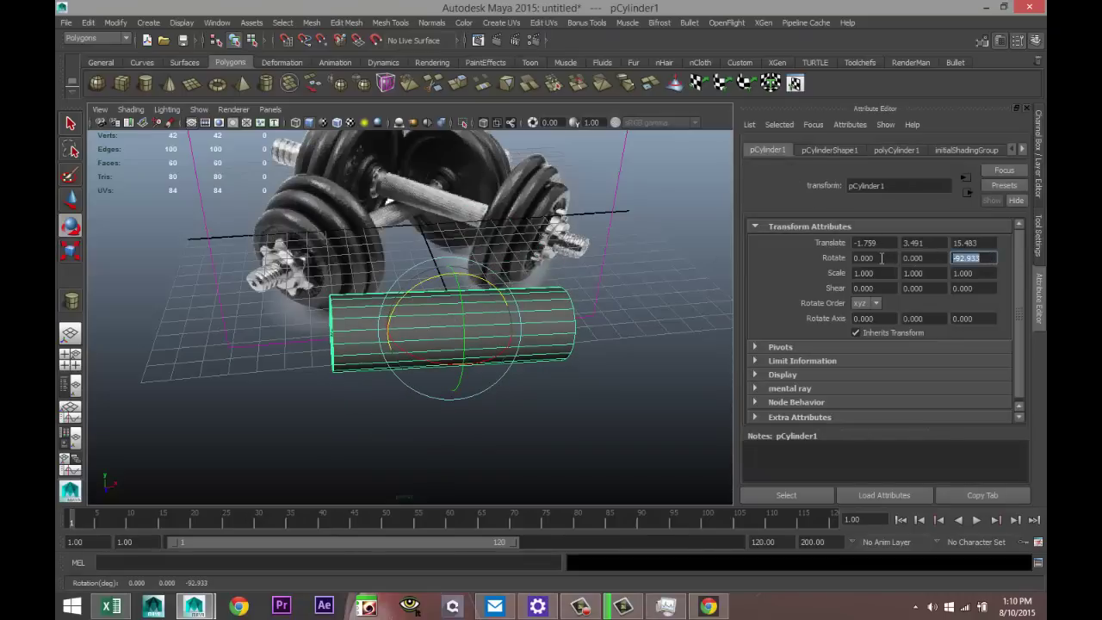
{"action": "type", "text": "-90"}
{"action": "key", "text": "Return"}
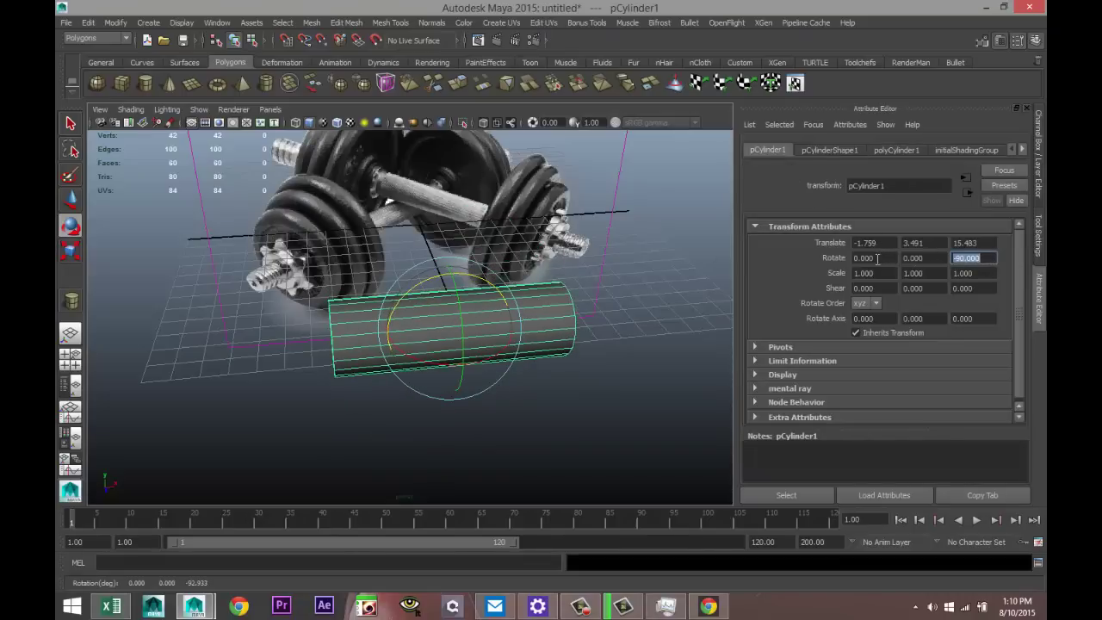
Step: Stretch the horizontal cylinder along its length into a long bar
{"action": "left_click_drag", "start_coordinate": [591, 389], "coordinate": [413, 410], "text": "alt"}
{"action": "scroll", "coordinate": [497, 393], "scroll_direction": "down", "scroll_amount": 5}
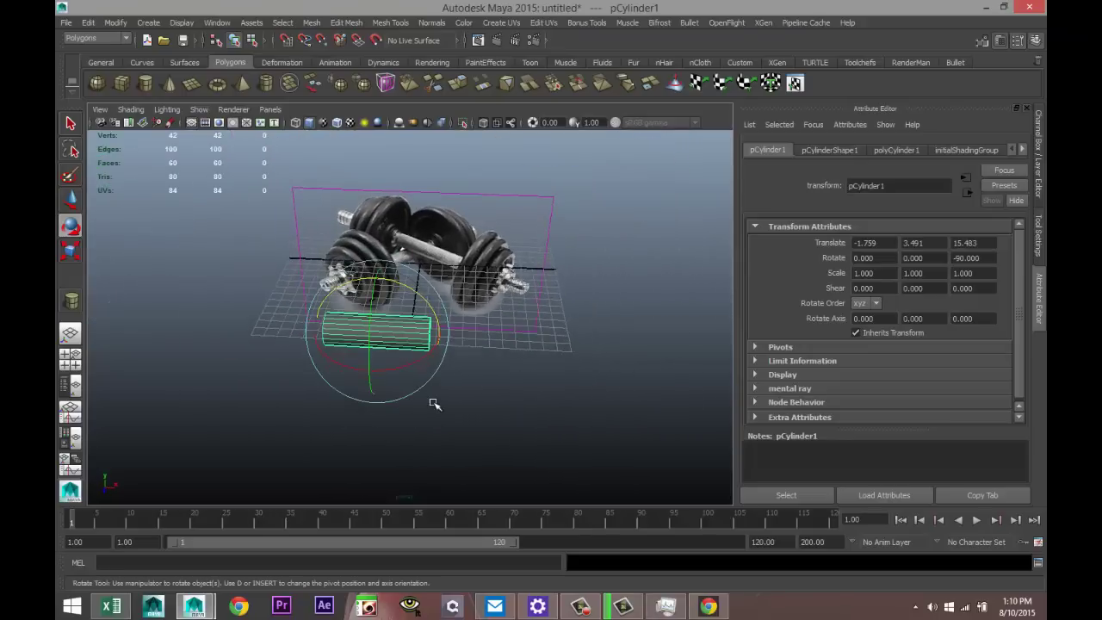
{"action": "key", "text": "r"}
{"action": "left_click_drag", "start_coordinate": [439, 334], "coordinate": [529, 413]}
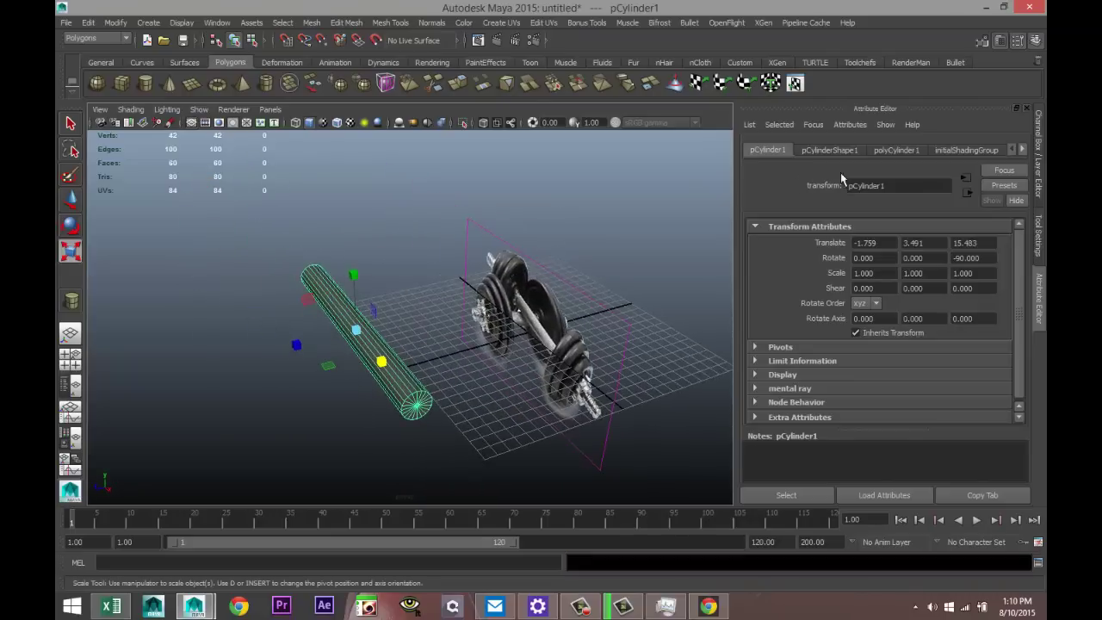
Step: Try setting the stretched cylinder's Subdivisions Axis to 30
{"action": "left_click", "coordinate": [895, 151]}
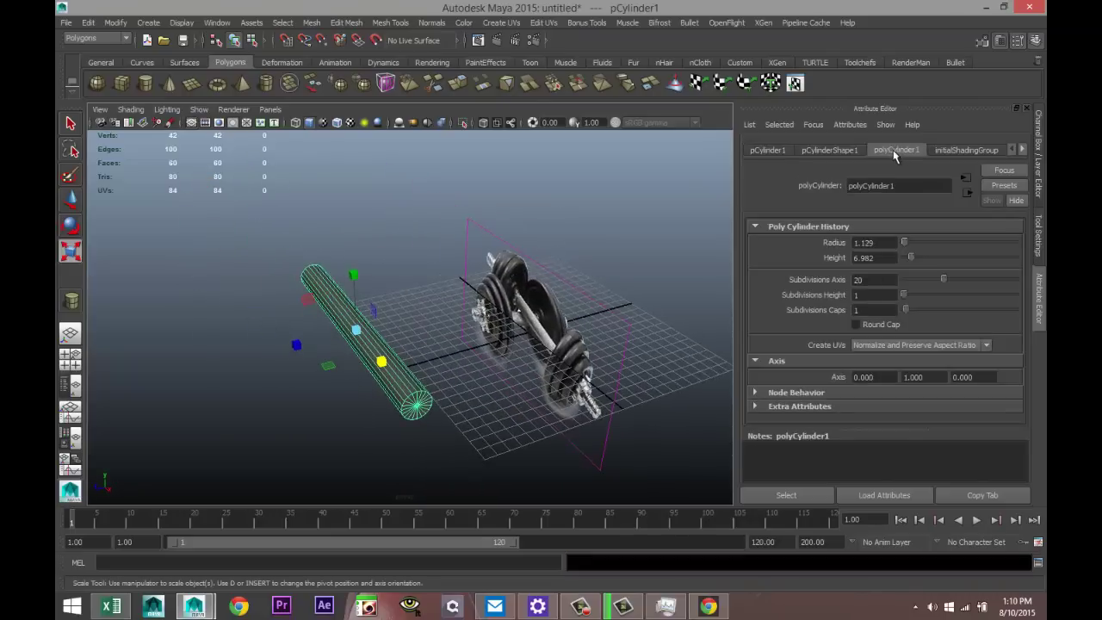
{"action": "left_click", "coordinate": [878, 281]}
{"action": "type", "text": "30"}
{"action": "key", "text": "Return"}
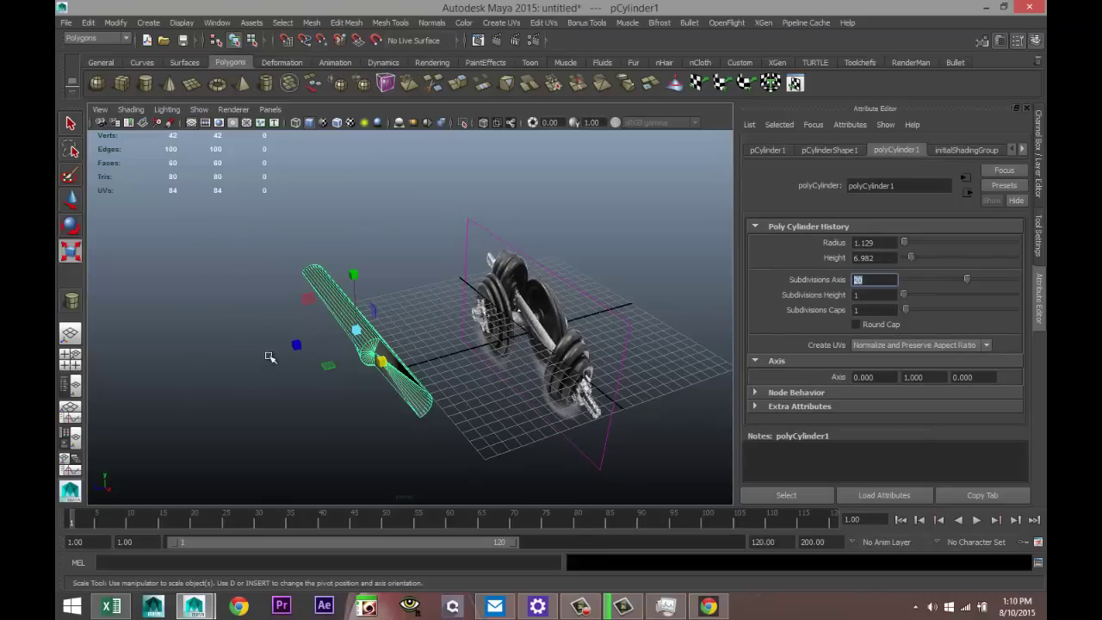
Step: Undo the cylinder's subdivision change, lengthwise stretch and rotation
{"action": "key", "text": "ctrl+z"}
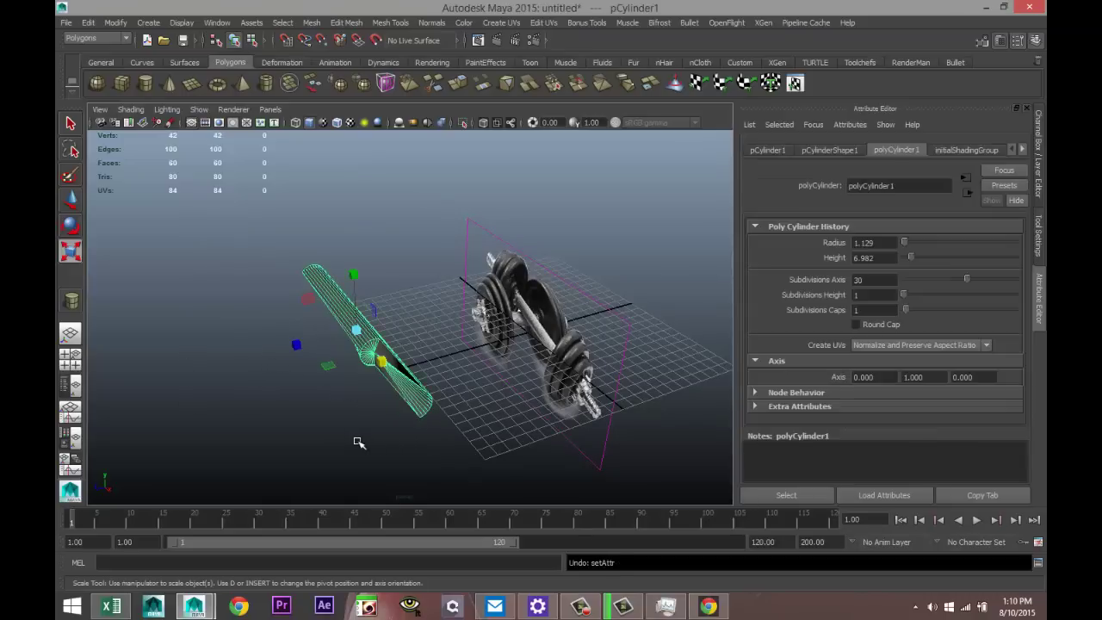
{"action": "key", "text": "ctrl+z"}
{"action": "key", "text": "ctrl+z"}
{"action": "key", "text": "ctrl+z"}
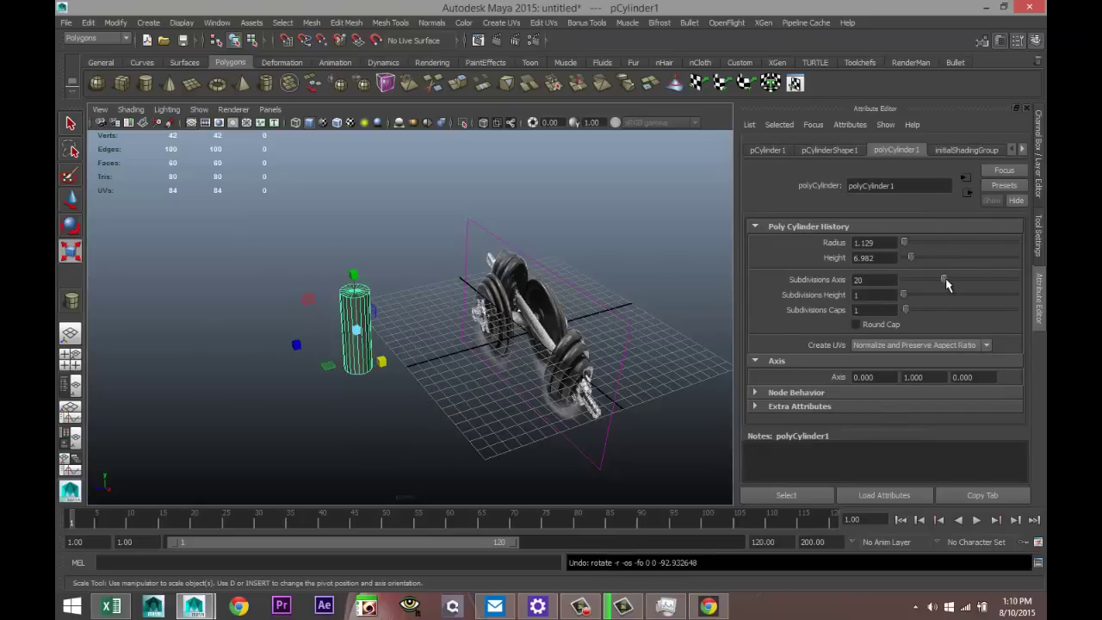
Step: Set the upright cylinder's Subdivisions Axis to 30, then deselect it
{"action": "left_click_drag", "start_coordinate": [945, 284], "coordinate": [787, 277]}
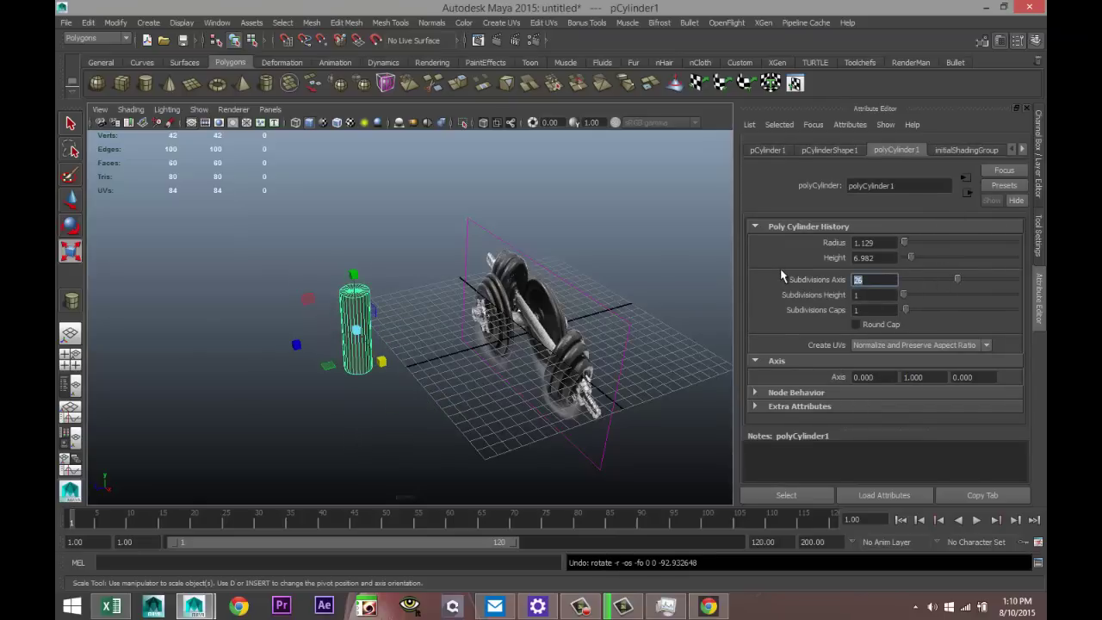
{"action": "type", "text": "30"}
{"action": "key", "text": "Return"}
{"action": "left_click", "coordinate": [172, 374]}
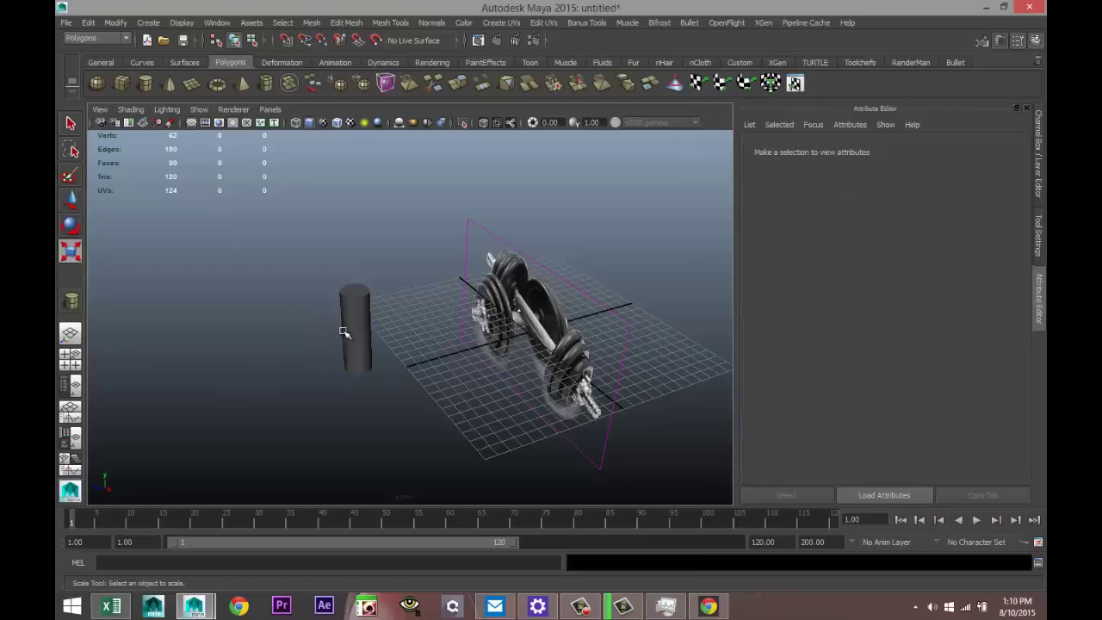
Step: Rotate the 30-sided cylinder onto its side with an exact Z rotation of -90 degrees
{"action": "left_click", "coordinate": [362, 323]}
{"action": "key", "text": "e"}
{"action": "left_click_drag", "start_coordinate": [370, 303], "coordinate": [389, 390]}
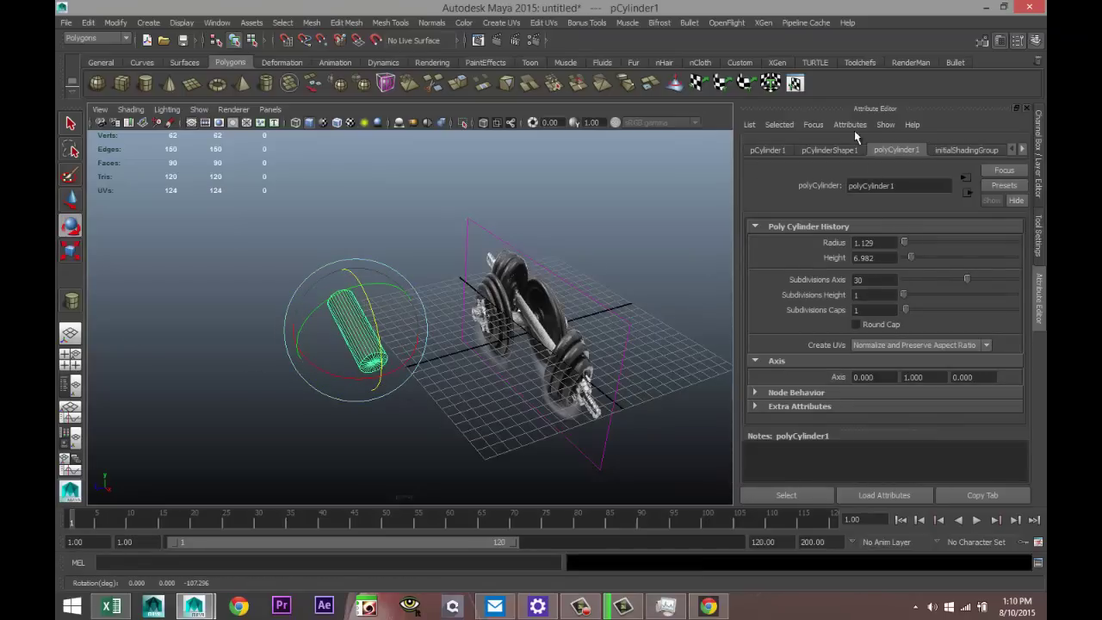
{"action": "left_click", "coordinate": [768, 151]}
{"action": "left_click", "coordinate": [973, 259]}
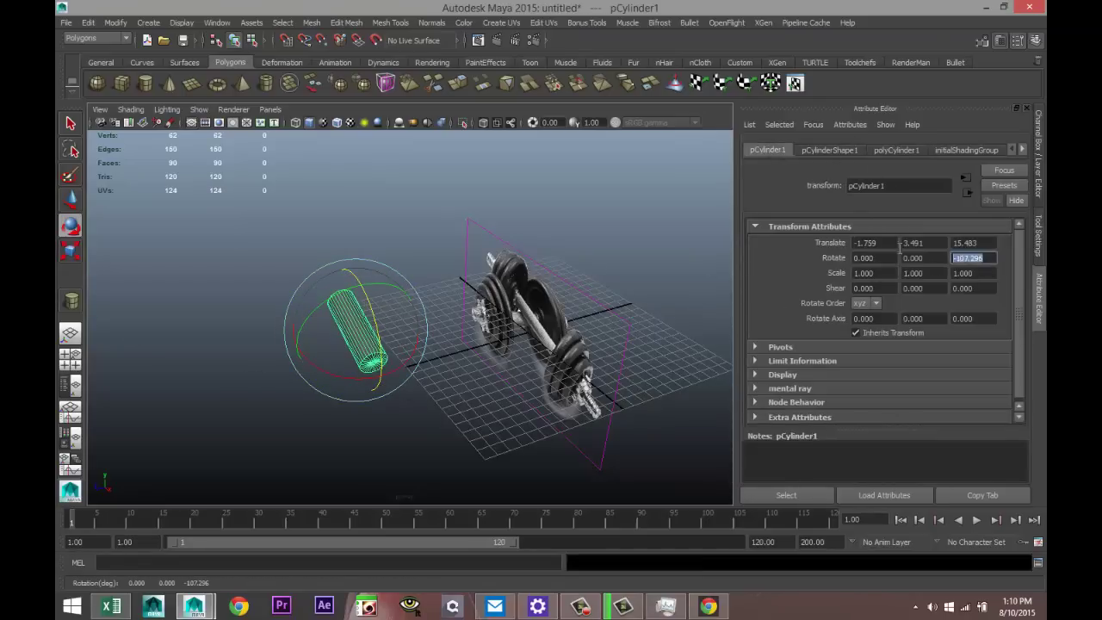
{"action": "type", "text": "-90"}
{"action": "key", "text": "Return"}
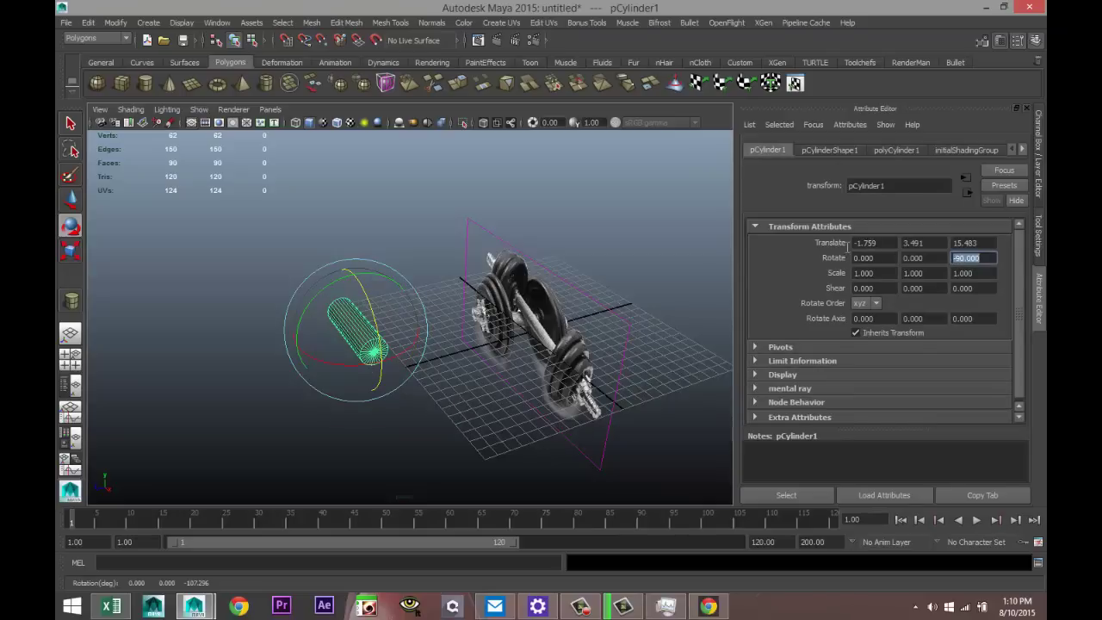
{"action": "left_click", "coordinate": [451, 424]}
Step: Scale the 30-sided cylinder along its length to form the long dumbbell bar
{"action": "left_click", "coordinate": [356, 344]}
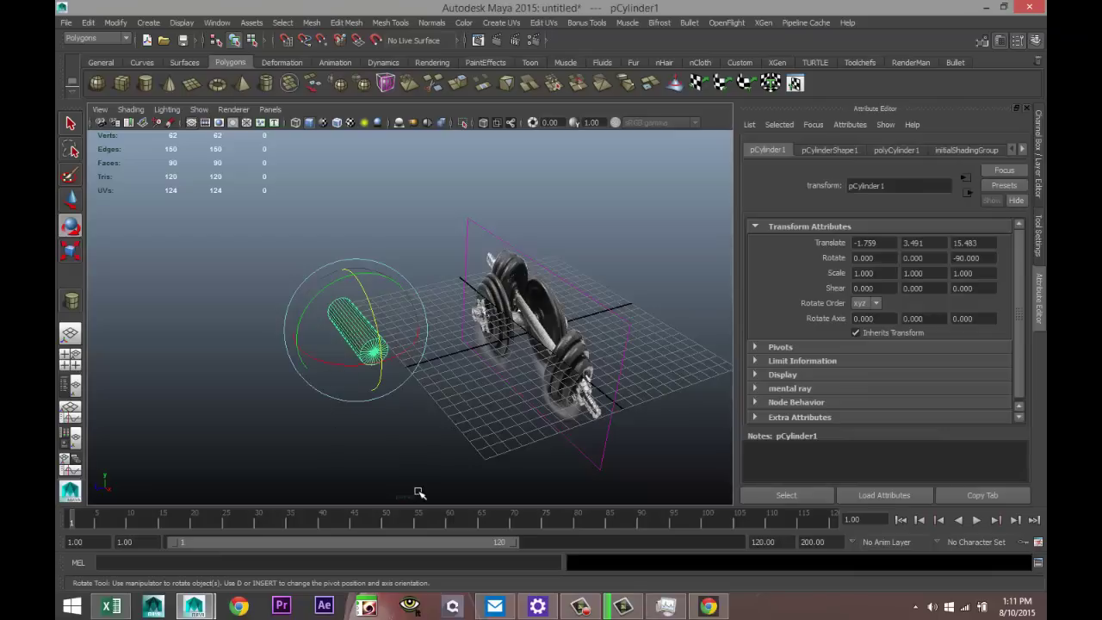
{"action": "key", "text": "r"}
{"action": "left_click_drag", "start_coordinate": [387, 360], "coordinate": [430, 415]}
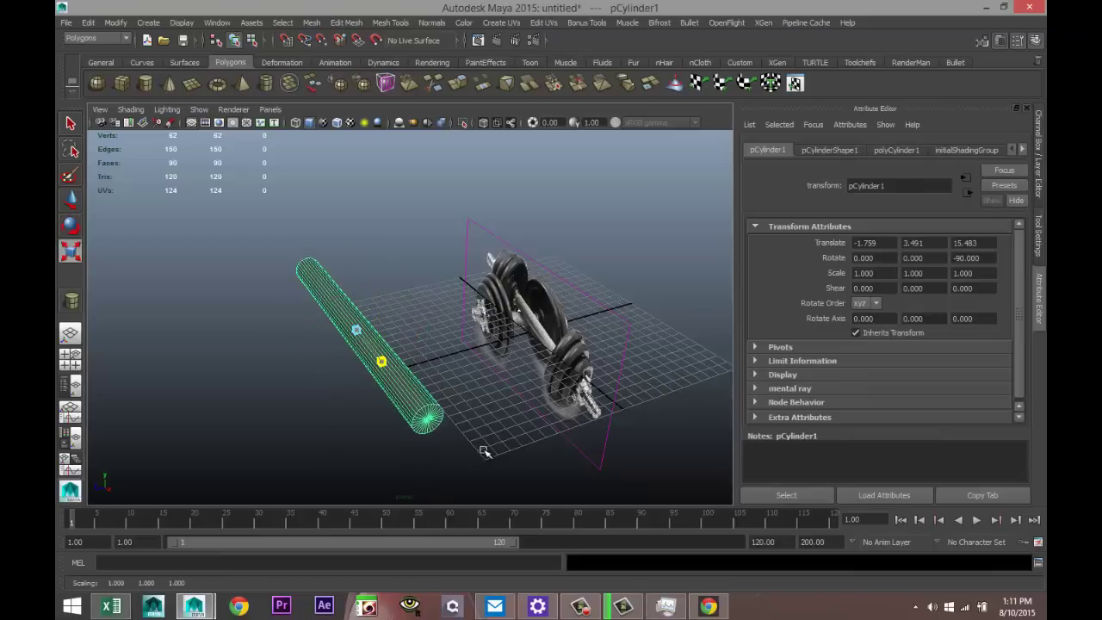
Step: Create a large polygon helix in front of the bar for the screw thread seen in the reference image
{"action": "left_click_drag", "start_coordinate": [253, 418], "coordinate": [294, 409], "text": "alt"}
{"action": "scroll", "coordinate": [386, 421], "scroll_direction": "up", "scroll_amount": 6}
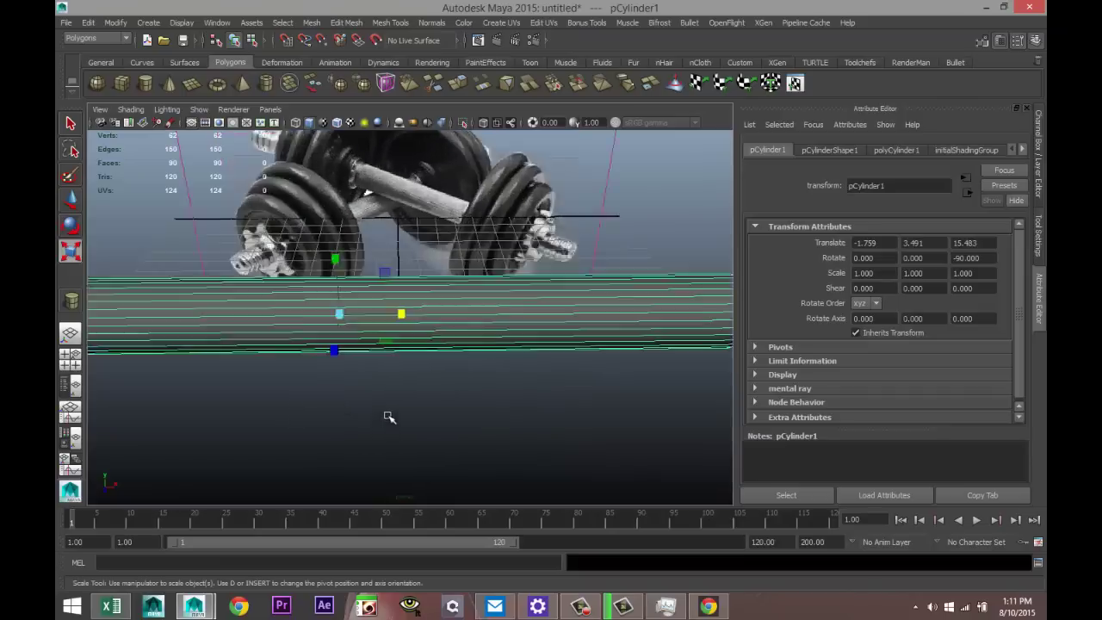
{"action": "scroll", "coordinate": [309, 468], "scroll_direction": "down", "scroll_amount": 1}
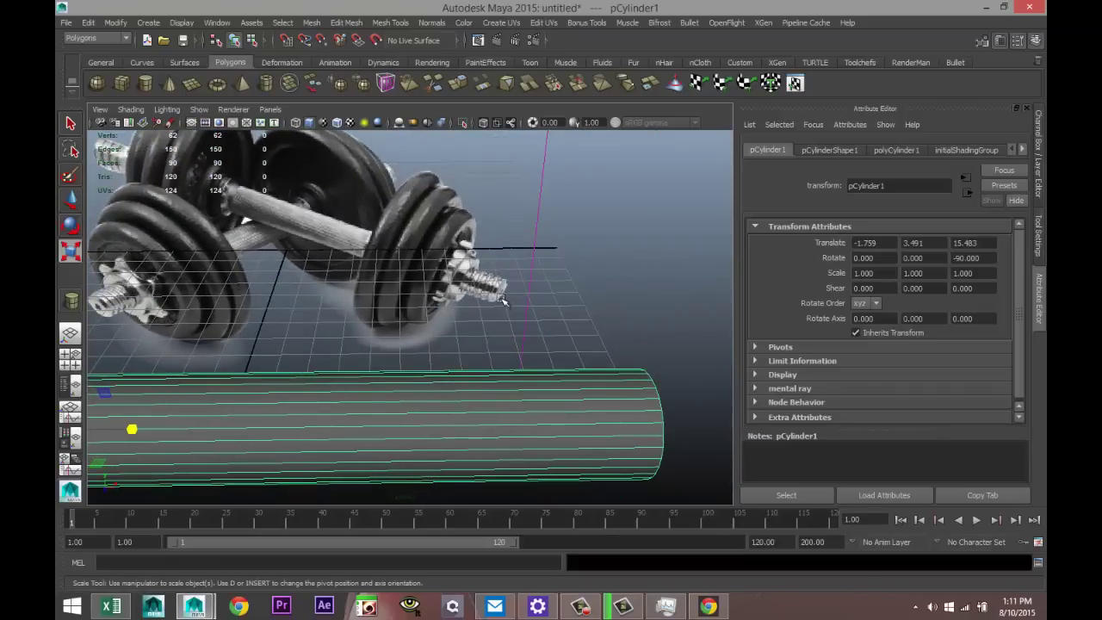
{"action": "scroll", "coordinate": [457, 316], "scroll_direction": "down", "scroll_amount": 3}
{"action": "left_click_drag", "start_coordinate": [311, 414], "coordinate": [393, 402], "text": "alt"}
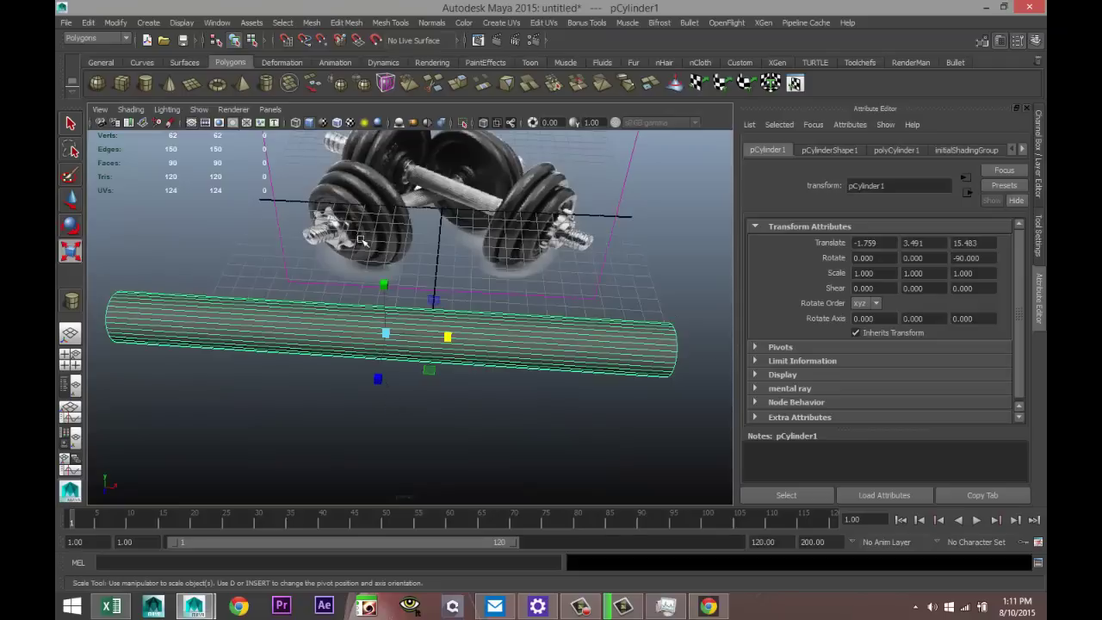
{"action": "left_click_drag", "start_coordinate": [306, 391], "coordinate": [311, 393], "text": "alt"}
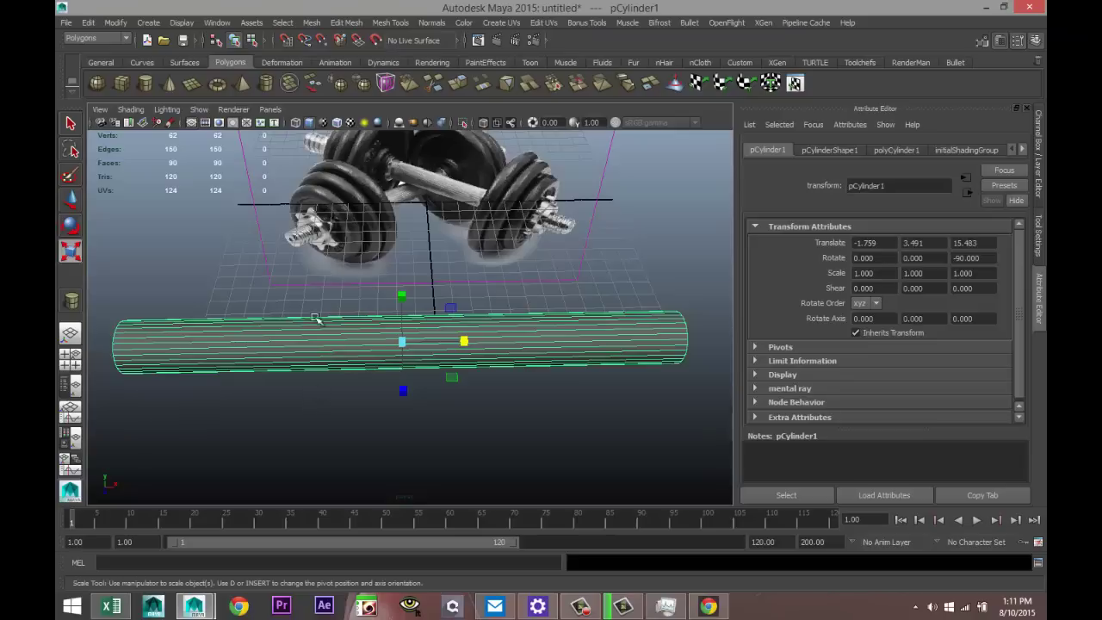
{"action": "left_click", "coordinate": [148, 23]}
{"action": "mouse_move", "coordinate": [208, 57]}
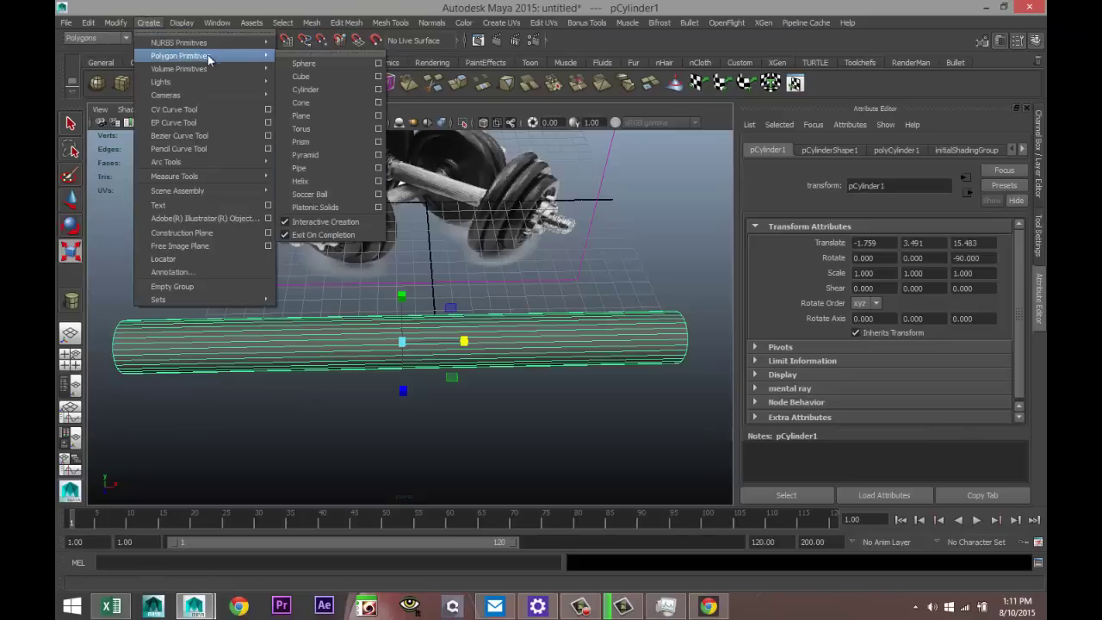
{"action": "left_click", "coordinate": [355, 181]}
{"action": "scroll", "coordinate": [443, 374], "scroll_direction": "down", "scroll_amount": 3}
{"action": "left_click_drag", "start_coordinate": [402, 393], "coordinate": [510, 355]}
Step: Align the helix with the bar by setting its Z rotation to -90 degrees
{"action": "key", "text": "e"}
{"action": "left_click", "coordinate": [971, 258]}
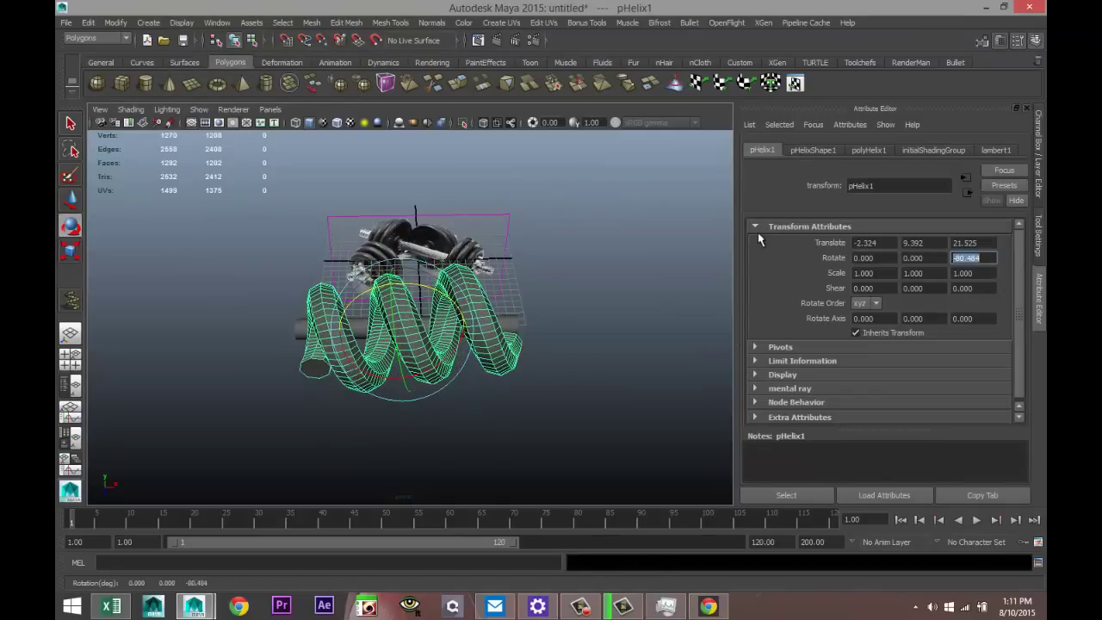
{"action": "type", "text": "-90"}
{"action": "key", "text": "Return"}
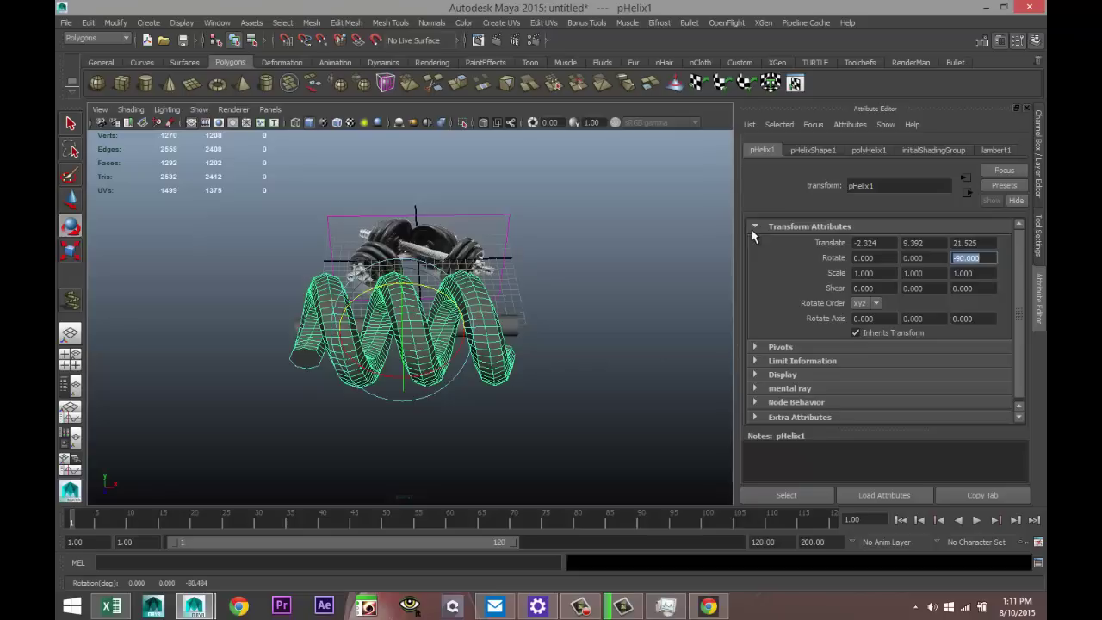
Step: Centre the dumbbell bar at the origin by setting its X, Y and Z translation to 0
{"action": "left_click", "coordinate": [513, 323]}
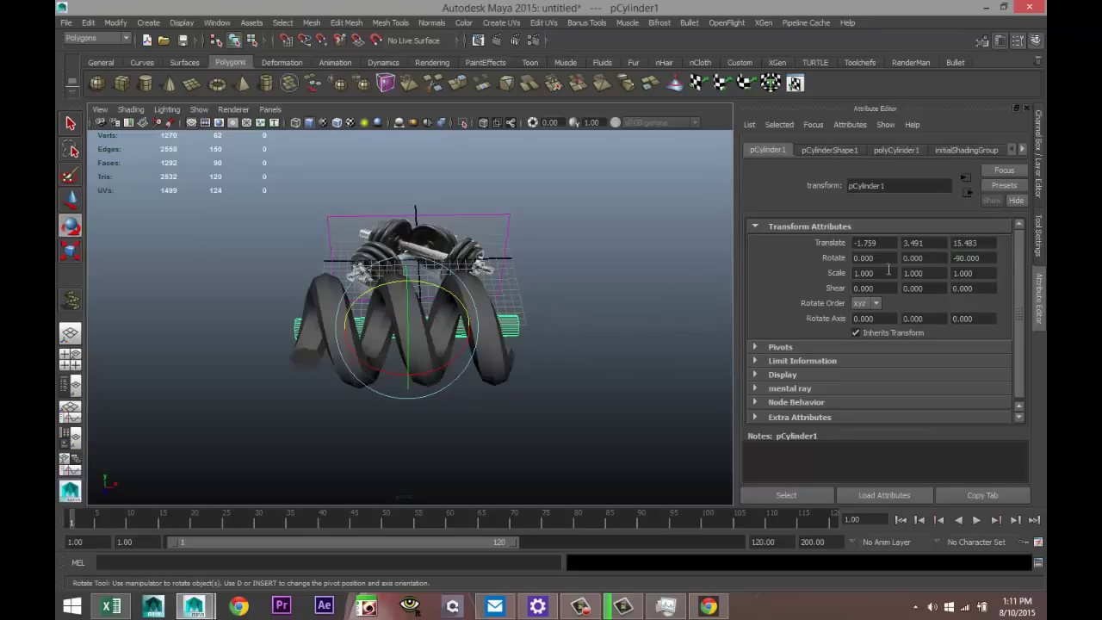
{"action": "left_click", "coordinate": [889, 242]}
{"action": "type", "text": "0"}
{"action": "key", "text": "Tab"}
{"action": "type", "text": "0"}
{"action": "key", "text": "Tab"}
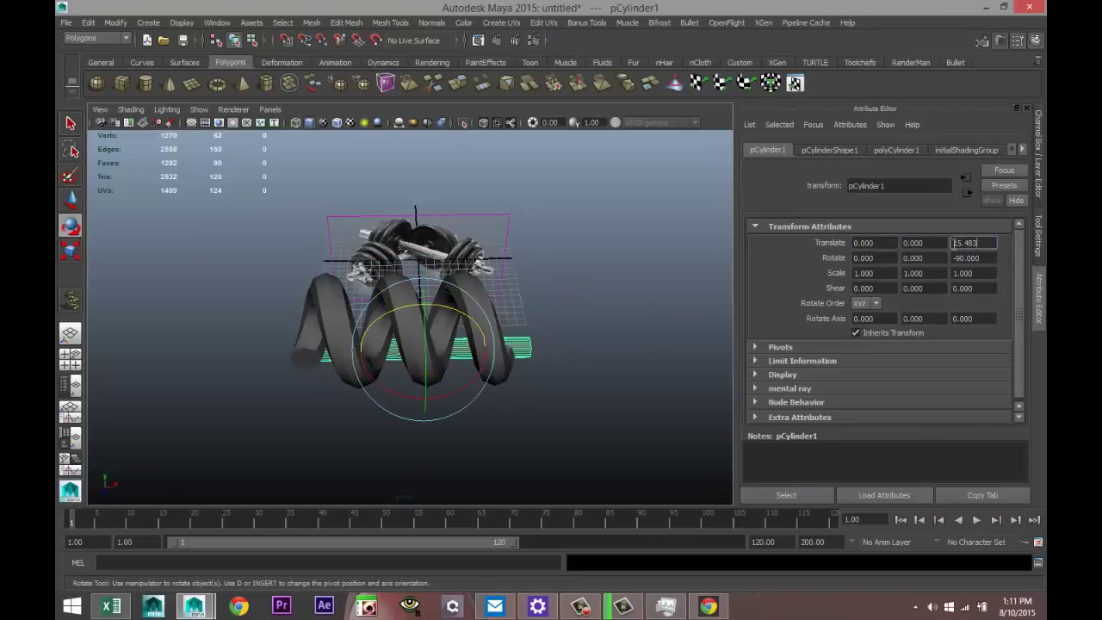
{"action": "type", "text": "0"}
{"action": "left_click", "coordinate": [939, 242]}
Step: Centre the helix on the bar by setting its X, Y and Z translation to 0
{"action": "left_click", "coordinate": [500, 349]}
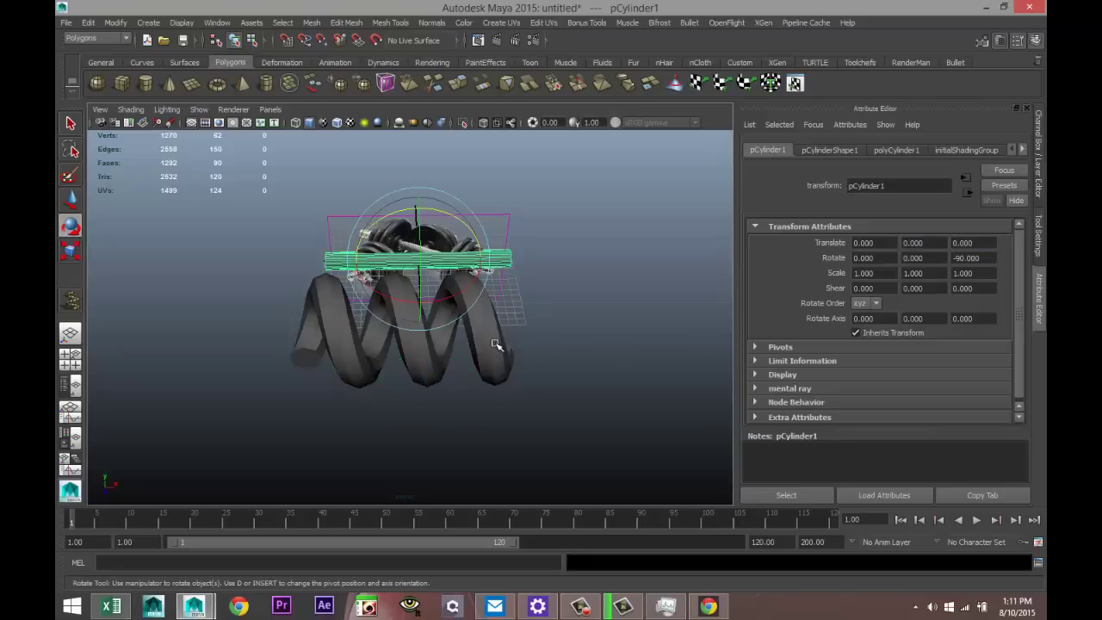
{"action": "double_click", "coordinate": [896, 242]}
{"action": "type", "text": "0"}
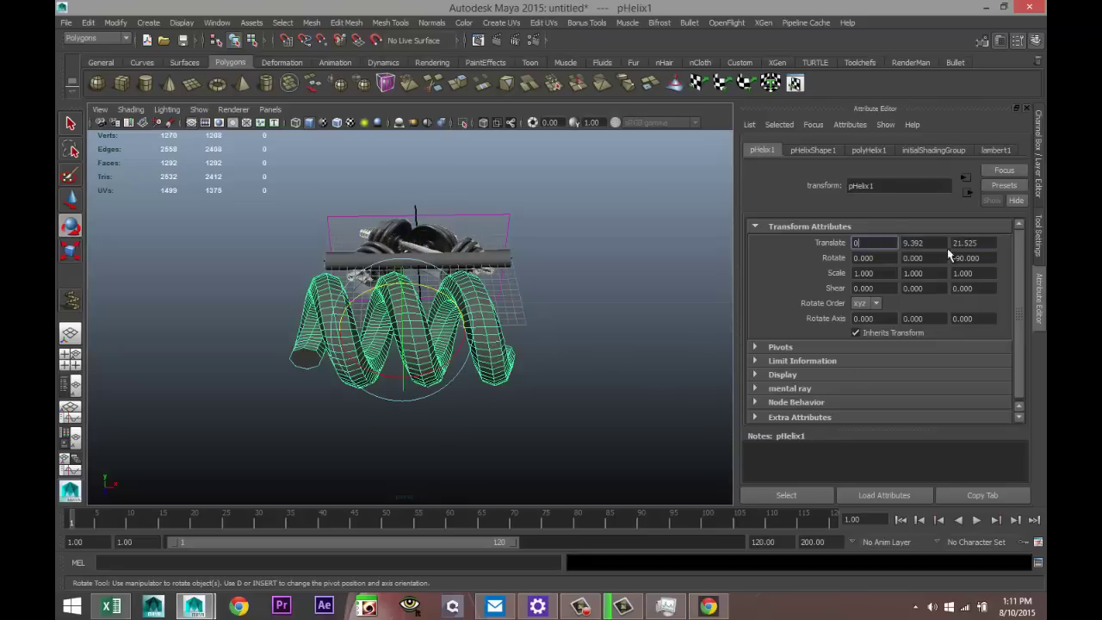
{"action": "key", "text": "Tab"}
{"action": "type", "text": "0"}
{"action": "key", "text": "Tab"}
{"action": "type", "text": "0"}
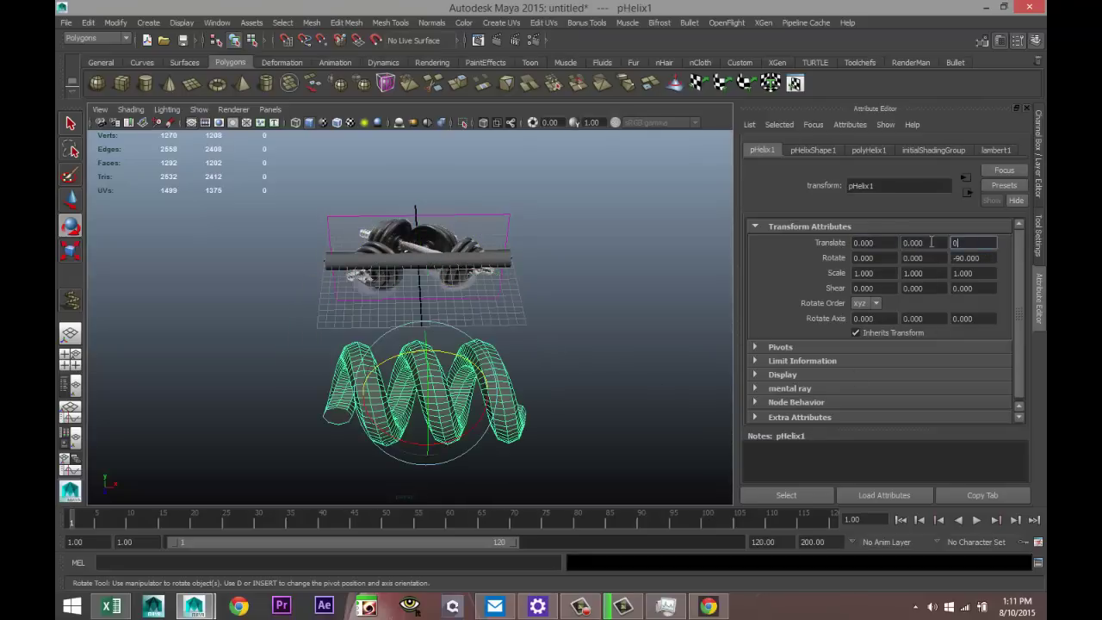
{"action": "key", "text": "Return"}
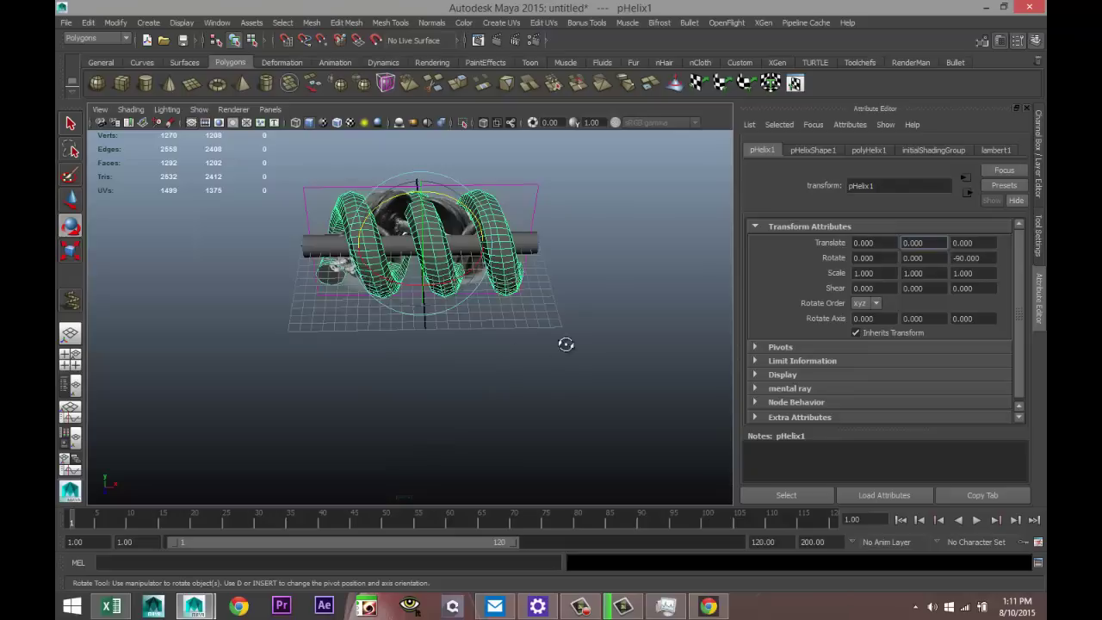
Step: Move the reference image plane back behind the bar to about -28.2 along Z
{"action": "left_click_drag", "start_coordinate": [566, 341], "coordinate": [508, 325], "text": "alt"}
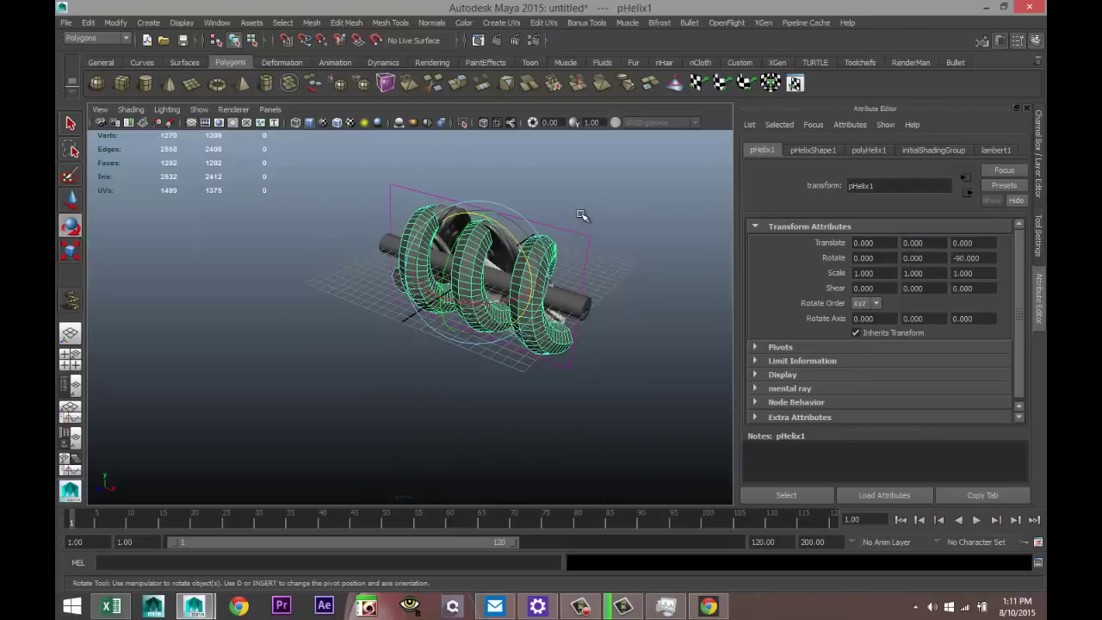
{"action": "left_click", "coordinate": [590, 259]}
{"action": "key", "text": "w"}
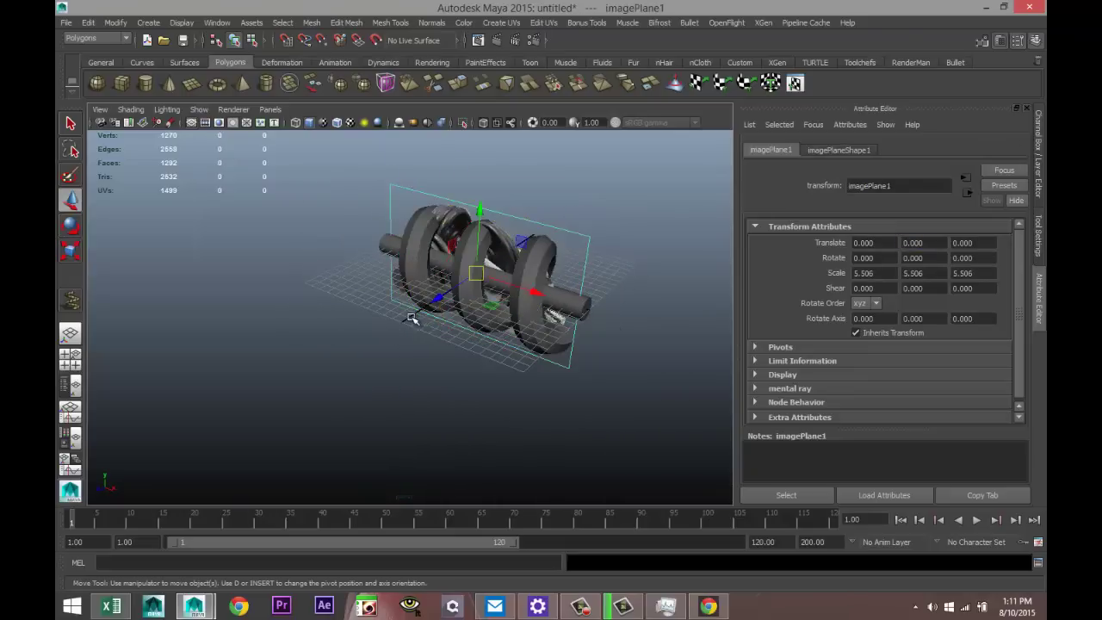
{"action": "left_click_drag", "start_coordinate": [430, 303], "coordinate": [583, 233]}
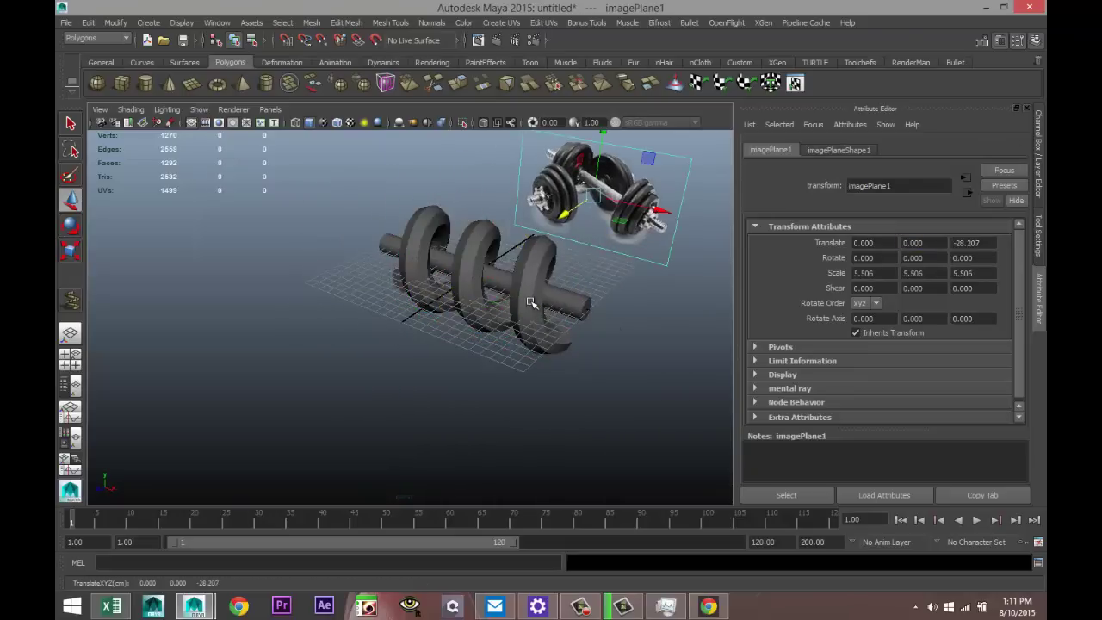
Step: Set the helix's number of coils to 5
{"action": "left_click", "coordinate": [530, 262]}
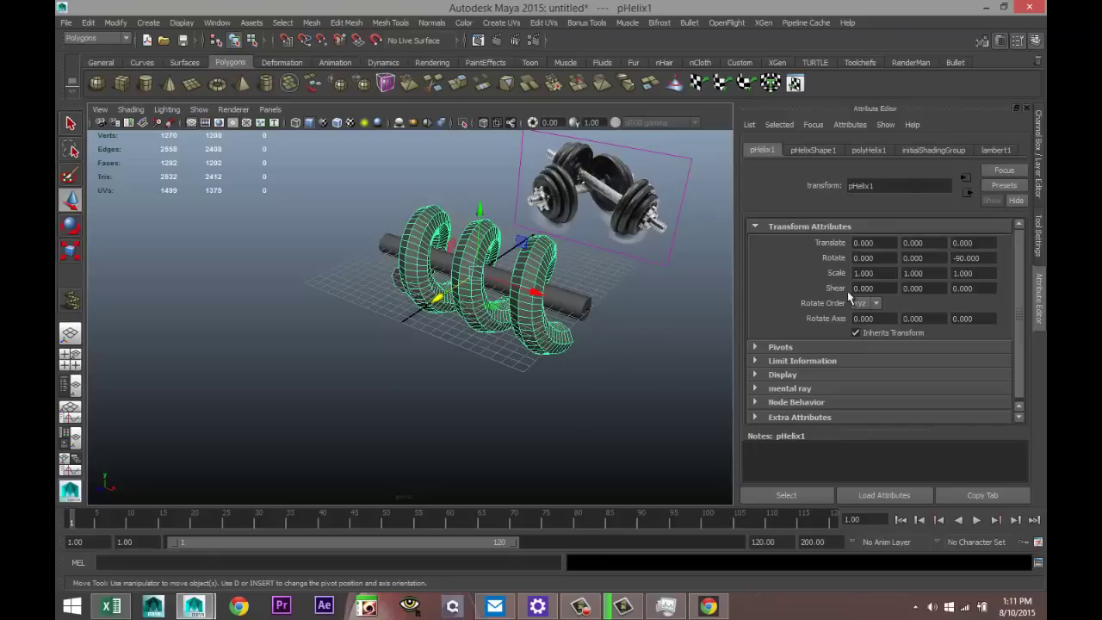
{"action": "left_click", "coordinate": [870, 150]}
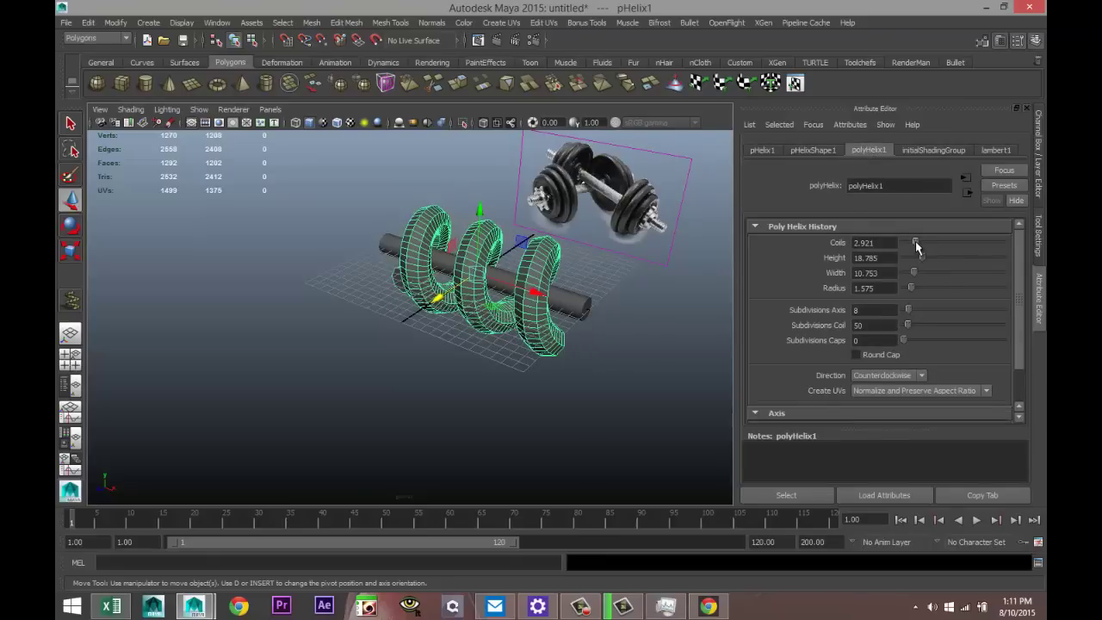
{"action": "left_click_drag", "start_coordinate": [915, 241], "coordinate": [924, 241]}
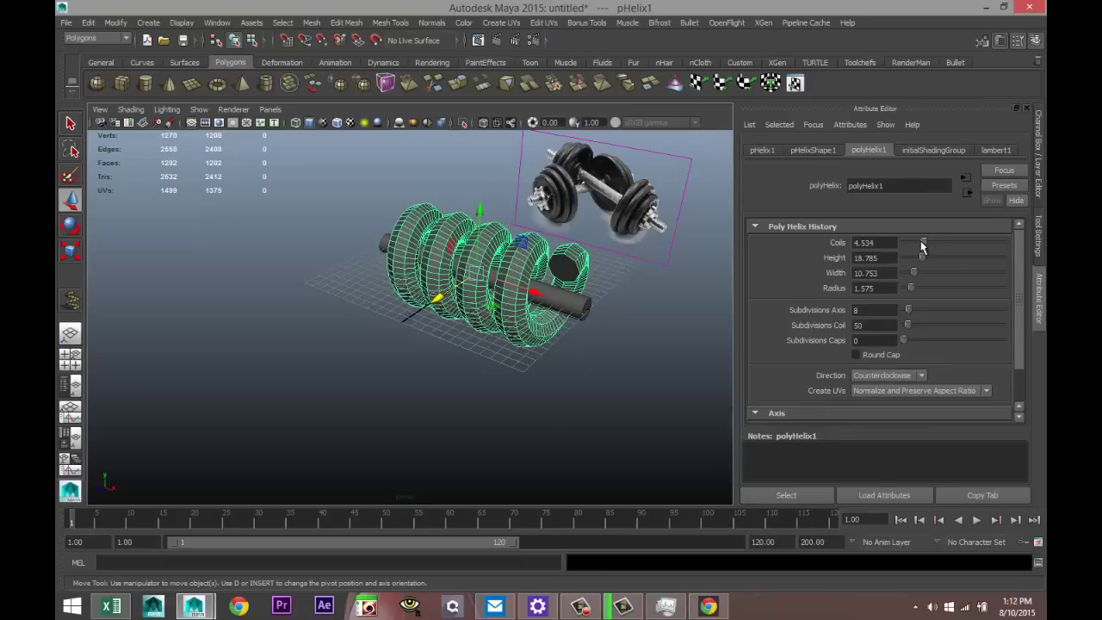
{"action": "double_click", "coordinate": [883, 242]}
{"action": "type", "text": "5"}
{"action": "key", "text": "Return"}
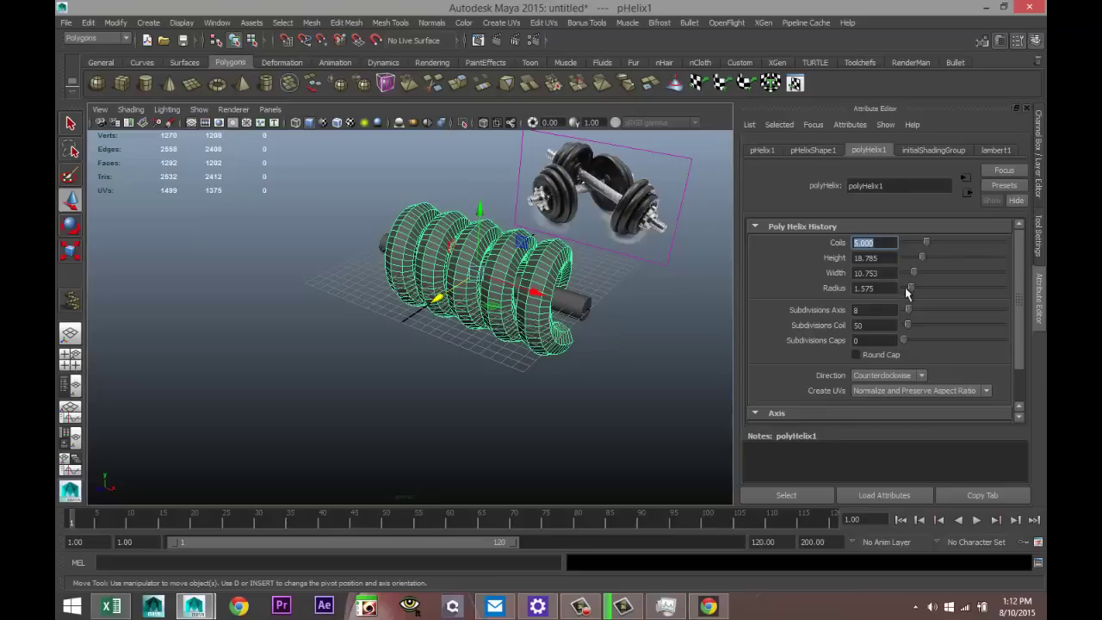
Step: Set the helix's radius to 1.25 to make its coils thinner
{"action": "left_click_drag", "start_coordinate": [906, 293], "coordinate": [911, 290]}
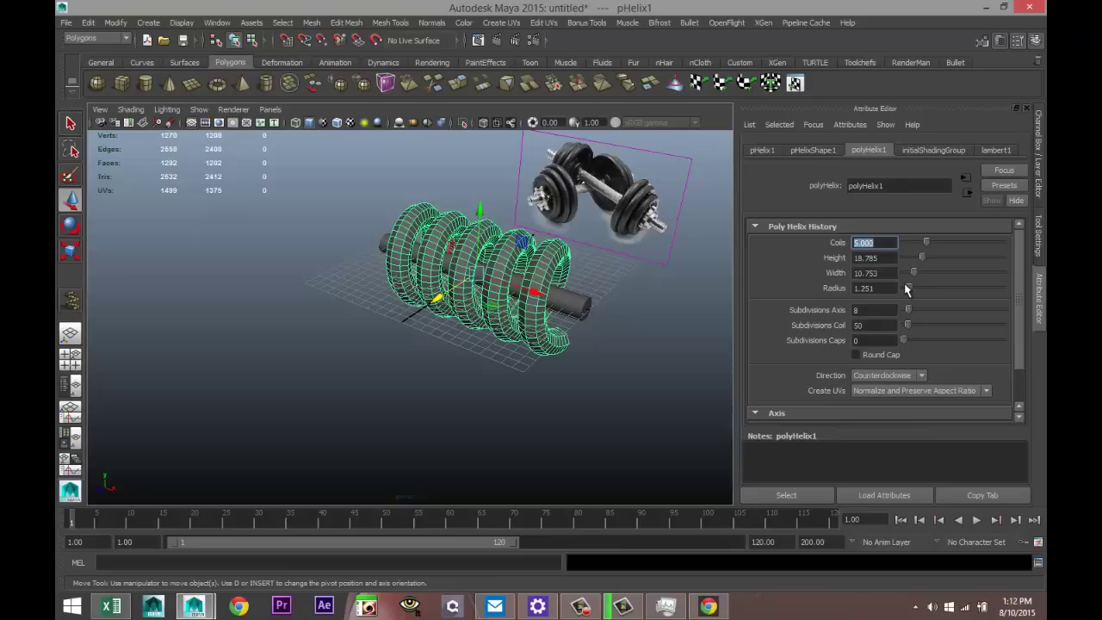
{"action": "left_click", "coordinate": [896, 287]}
{"action": "key", "text": "BackSpace"}
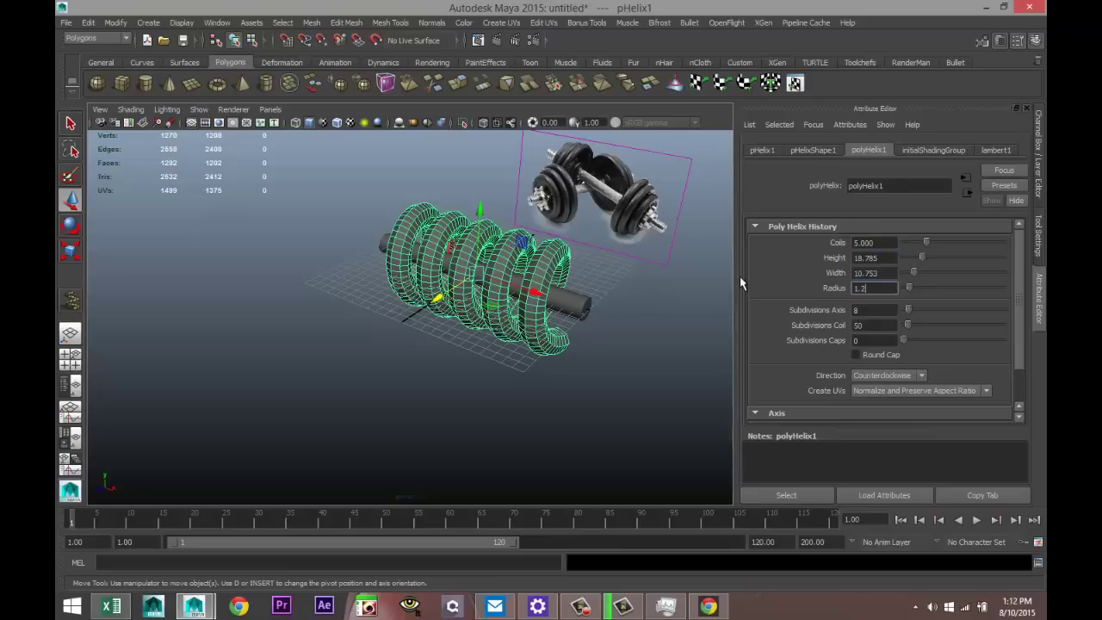
{"action": "key", "text": "Return"}
Step: Scale the helix down uniformly to about 0.257 so that it wraps tightly around the bar
{"action": "left_click", "coordinate": [617, 384]}
{"action": "left_click", "coordinate": [538, 261]}
{"action": "key", "text": "r"}
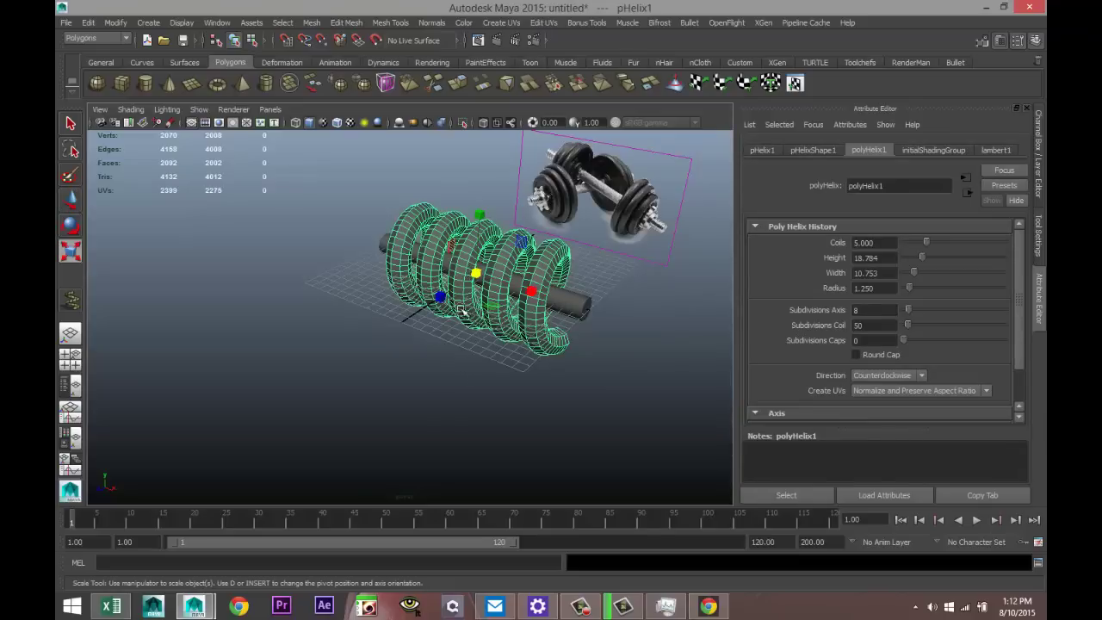
{"action": "left_click_drag", "start_coordinate": [474, 273], "coordinate": [373, 265]}
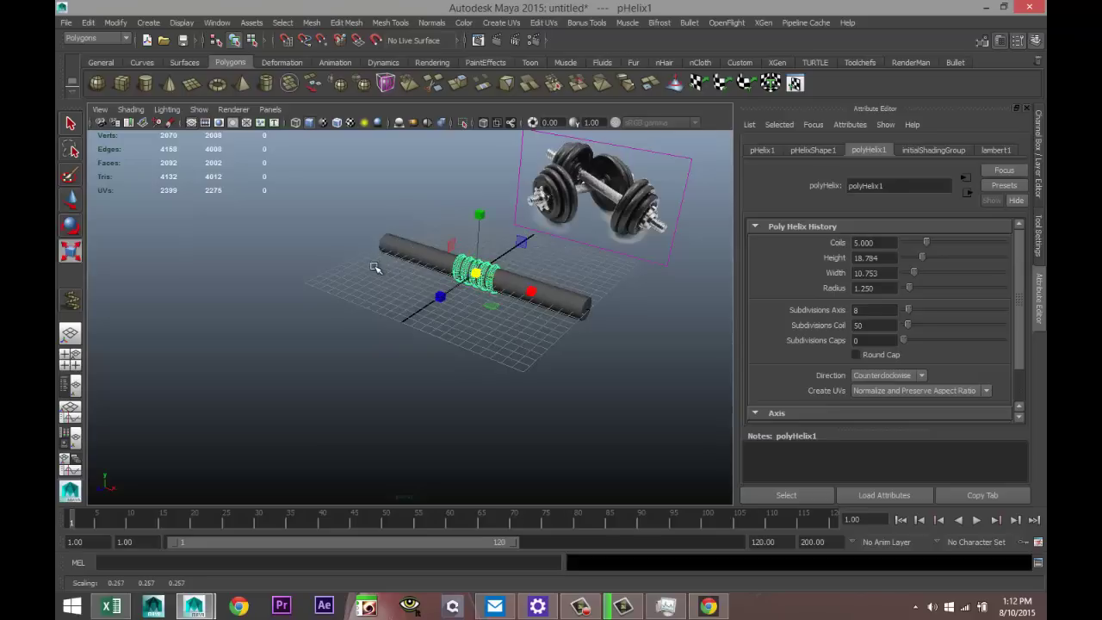
Step: Move the helix along the bar's length to one end, about 9.06 along X
{"action": "key", "text": "f"}
{"action": "scroll", "coordinate": [414, 318], "scroll_direction": "down", "scroll_amount": 3}
{"action": "scroll", "coordinate": [413, 319], "scroll_direction": "up", "scroll_amount": 3}
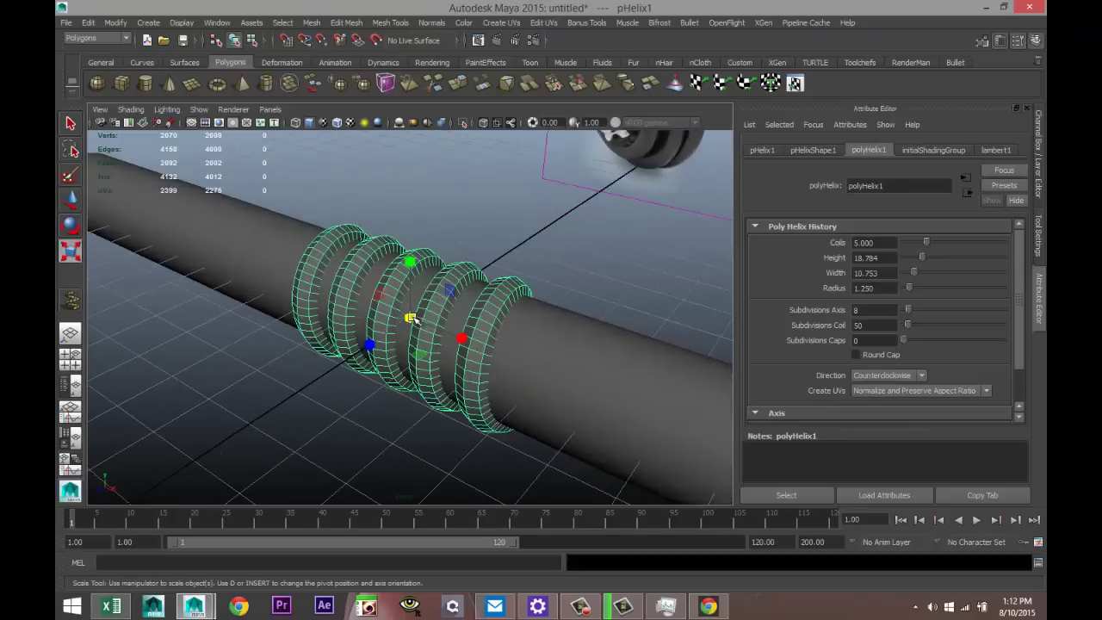
{"action": "left_click_drag", "start_coordinate": [413, 319], "coordinate": [477, 418], "text": "alt"}
{"action": "middle_click_drag", "start_coordinate": [477, 419], "coordinate": [364, 393], "text": "alt"}
{"action": "key", "text": "w"}
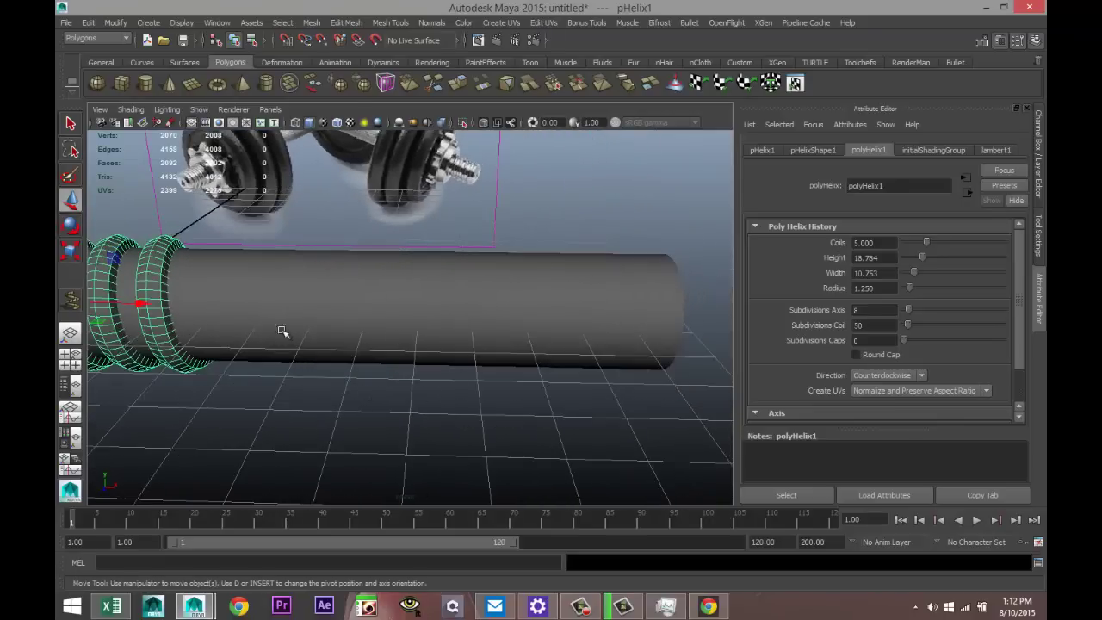
{"action": "left_click_drag", "start_coordinate": [142, 306], "coordinate": [527, 374]}
{"action": "left_click_drag", "start_coordinate": [608, 344], "coordinate": [587, 339]}
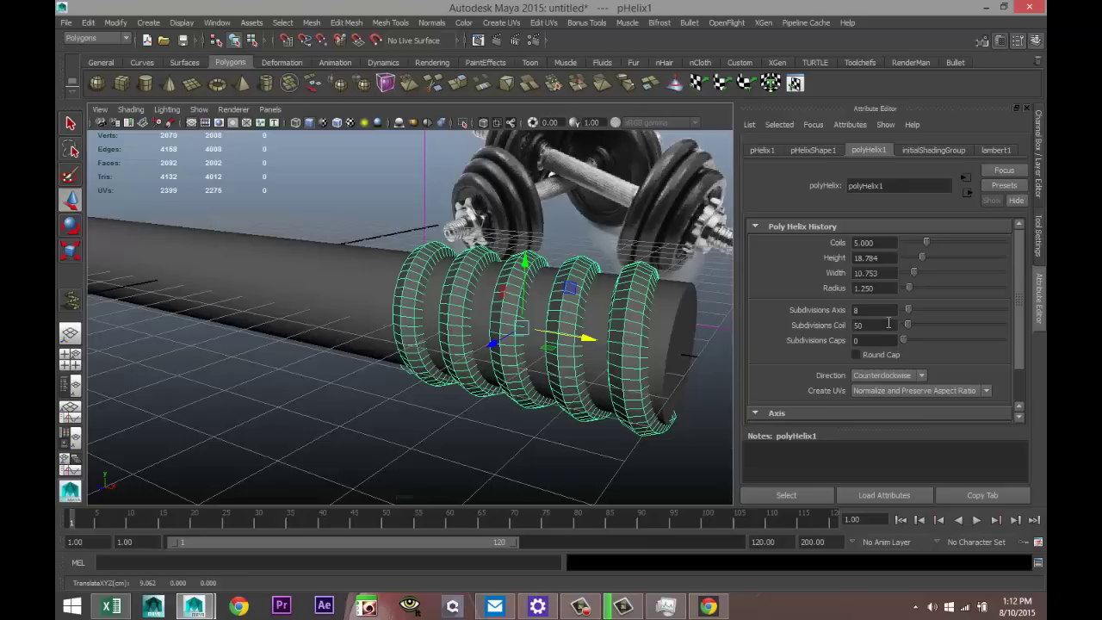
Step: Refine the thread by reducing the helix radius to about 0.7 and raising its coils to about 8.7
{"action": "left_click_drag", "start_coordinate": [926, 239], "coordinate": [936, 239]}
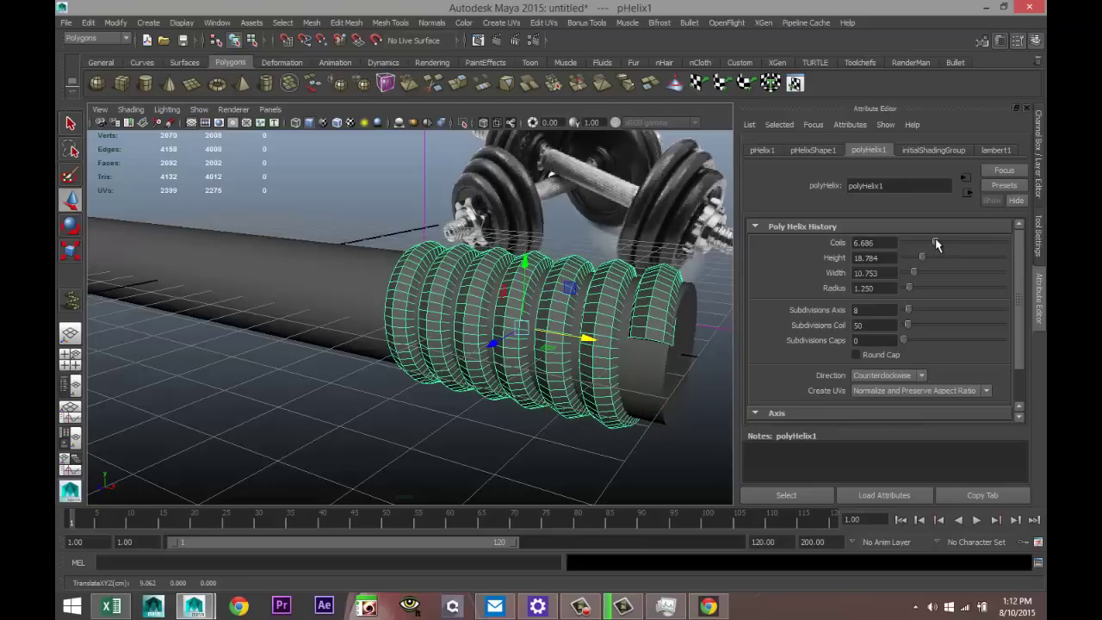
{"action": "left_click_drag", "start_coordinate": [914, 273], "coordinate": [912, 291]}
{"action": "key", "text": "ctrl+z"}
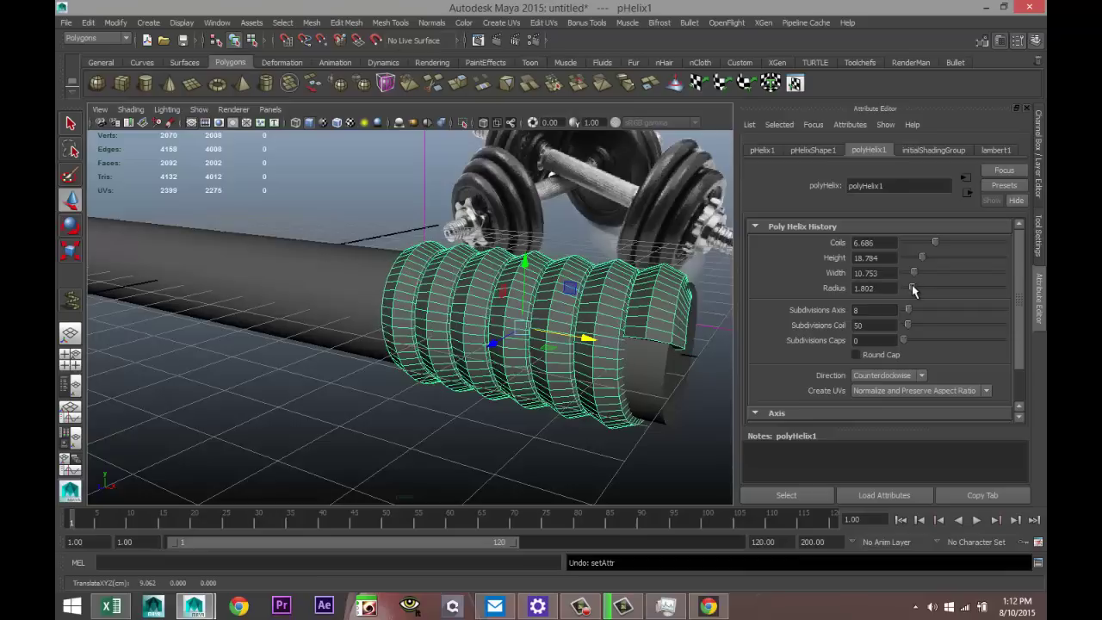
{"action": "left_click_drag", "start_coordinate": [912, 290], "coordinate": [908, 290]}
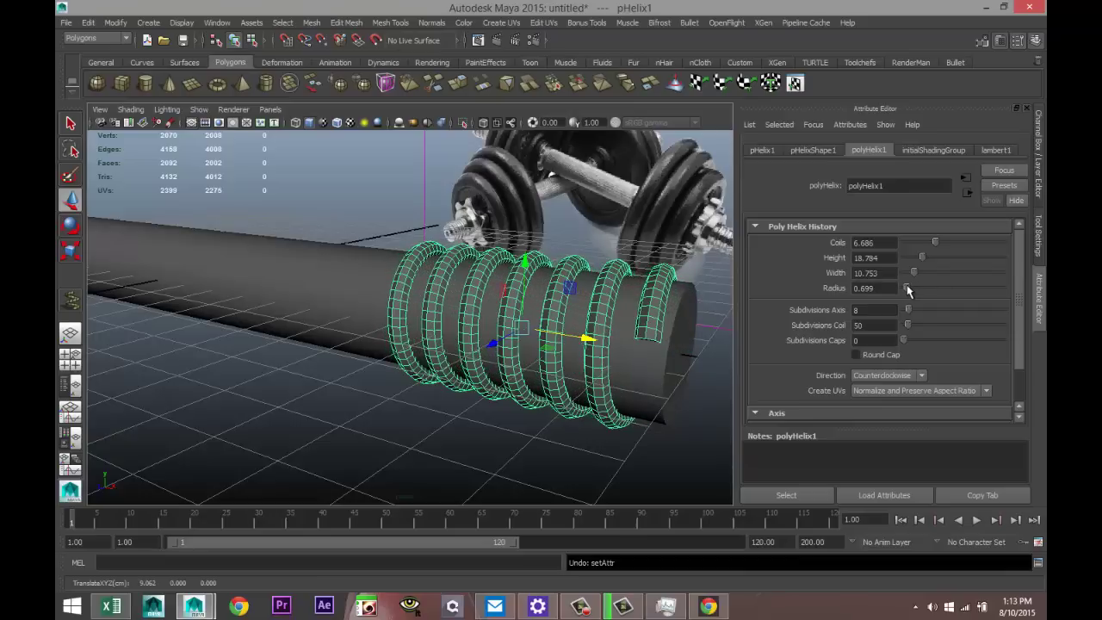
{"action": "left_click_drag", "start_coordinate": [934, 243], "coordinate": [945, 245]}
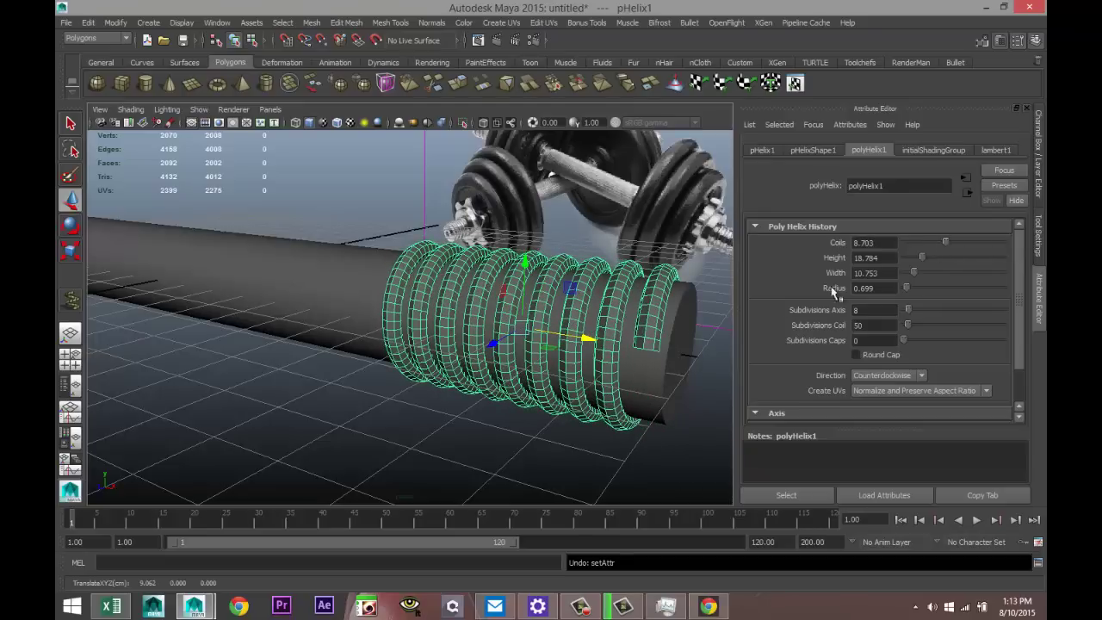
Step: Scale the helix down to about 0.236 to fit the bar more closely and shift it toward the bar's end
{"action": "left_click_drag", "start_coordinate": [533, 337], "coordinate": [401, 338], "text": "alt"}
{"action": "key", "text": "r"}
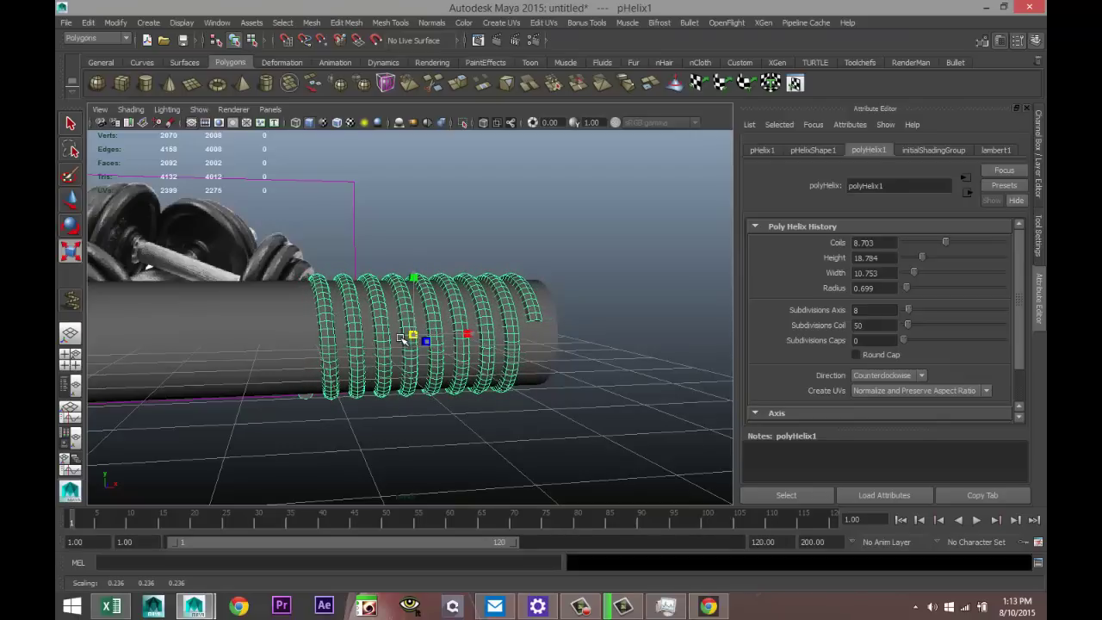
{"action": "scroll", "coordinate": [425, 360], "scroll_direction": "up", "scroll_amount": 3}
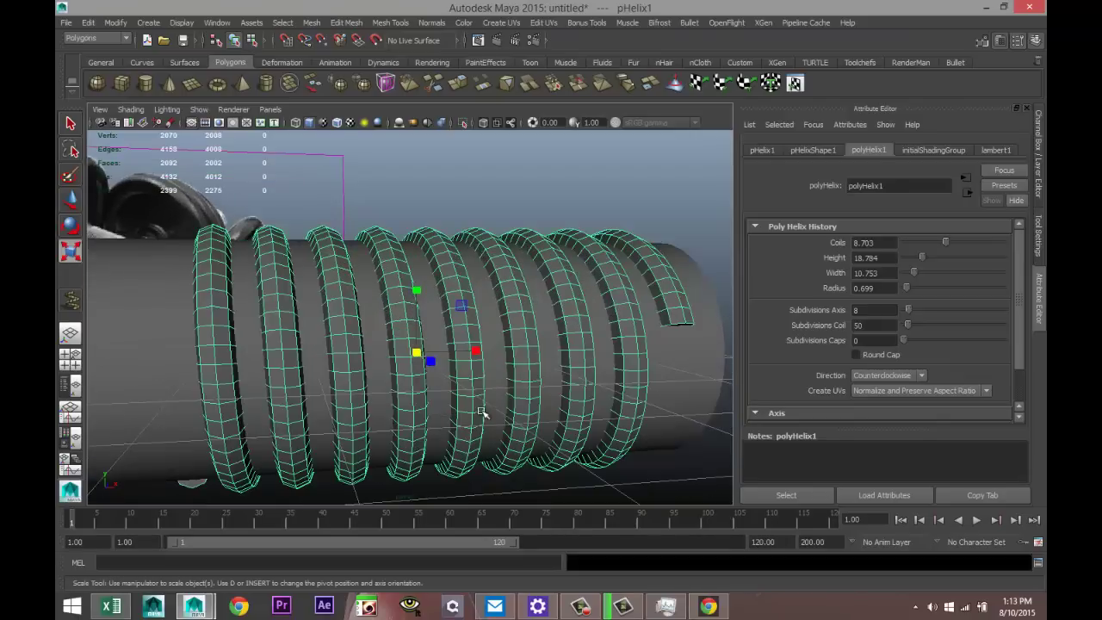
{"action": "left_click_drag", "start_coordinate": [481, 414], "coordinate": [455, 402], "text": "alt"}
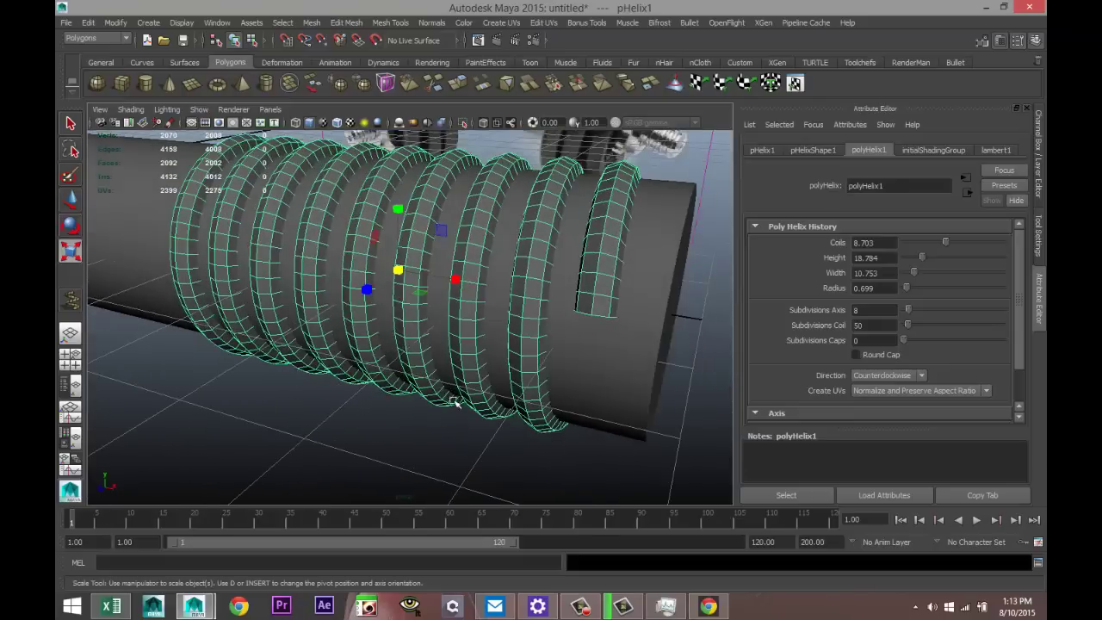
{"action": "key", "text": "w"}
{"action": "left_click_drag", "start_coordinate": [458, 282], "coordinate": [368, 367]}
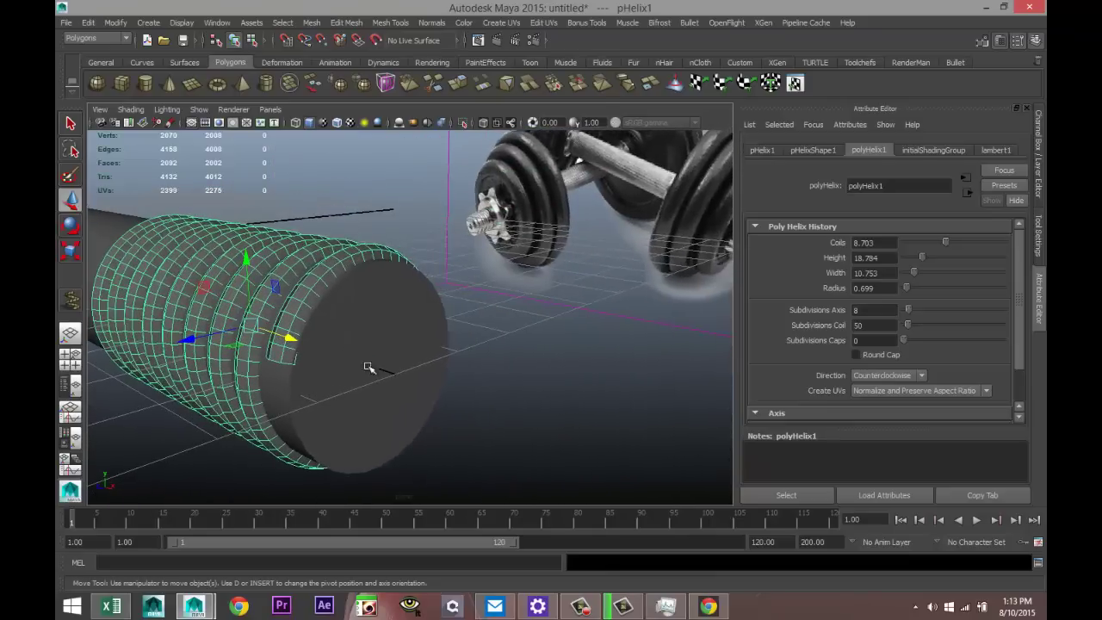
Step: Bevel the circular edge loops around both end caps of the bar
{"action": "left_click", "coordinate": [378, 306]}
{"action": "right_click_drag", "start_coordinate": [362, 269], "coordinate": [355, 241]}
{"action": "double_click", "coordinate": [369, 264]}
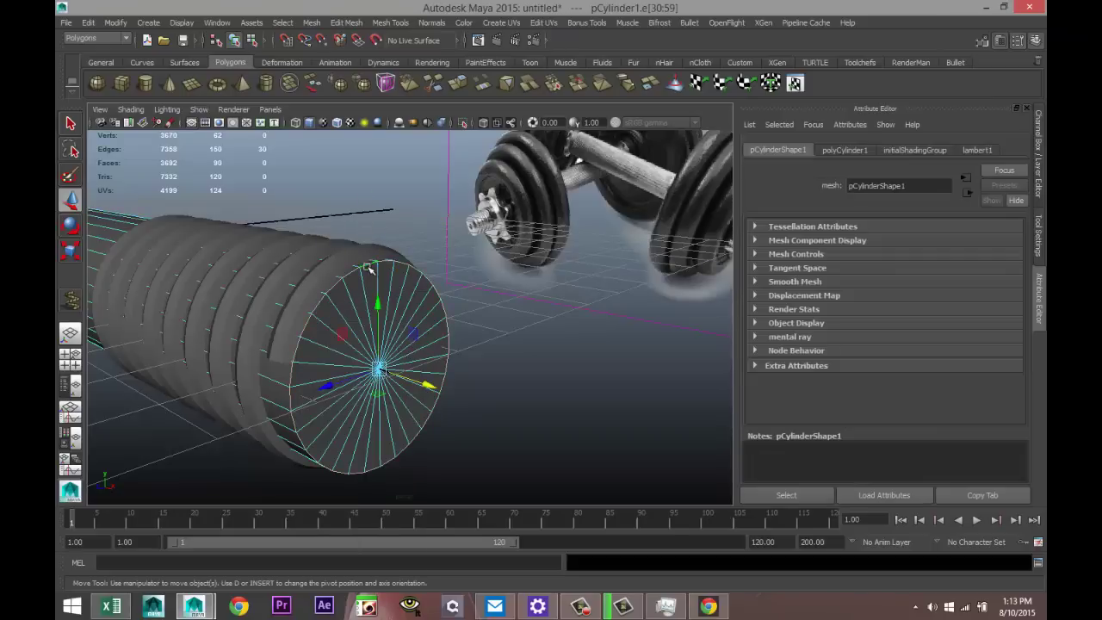
{"action": "scroll", "coordinate": [369, 264], "scroll_direction": "down", "scroll_amount": 5}
{"action": "left_click_drag", "start_coordinate": [379, 361], "coordinate": [149, 403], "text": "alt"}
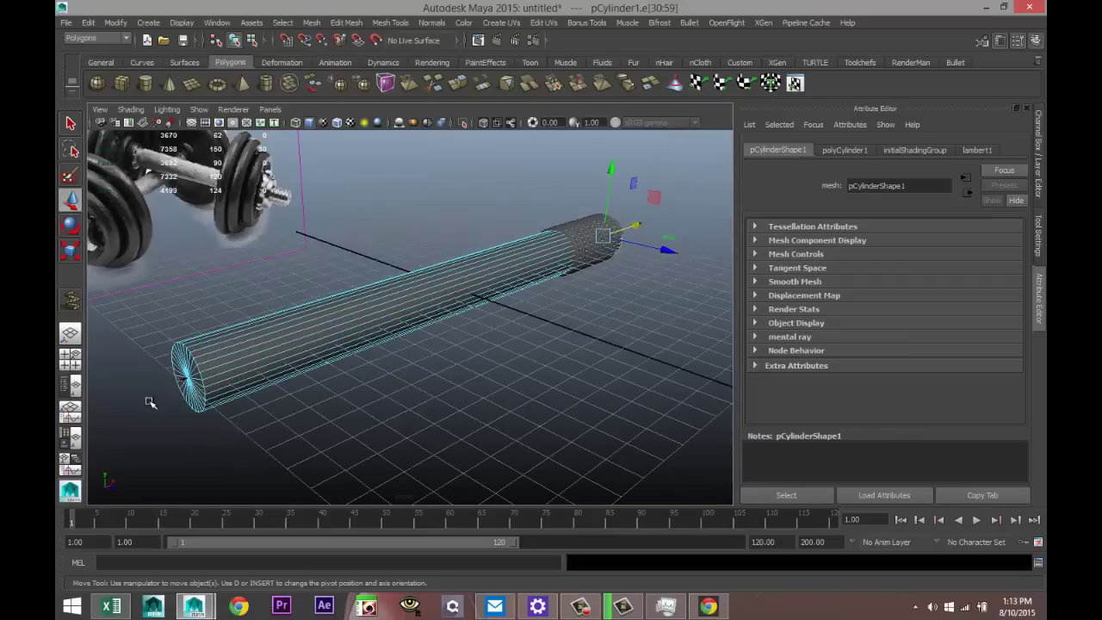
{"action": "double_click", "coordinate": [196, 361], "text": "shift"}
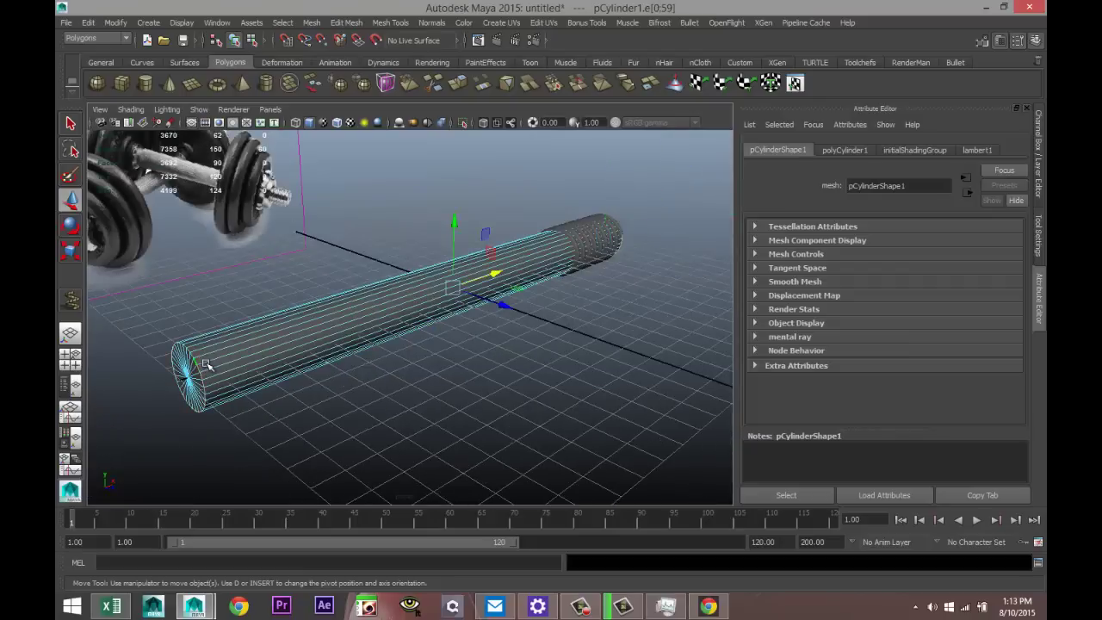
{"action": "left_click", "coordinate": [312, 23]}
{"action": "left_click", "coordinate": [312, 23]}
{"action": "left_click", "coordinate": [346, 23]}
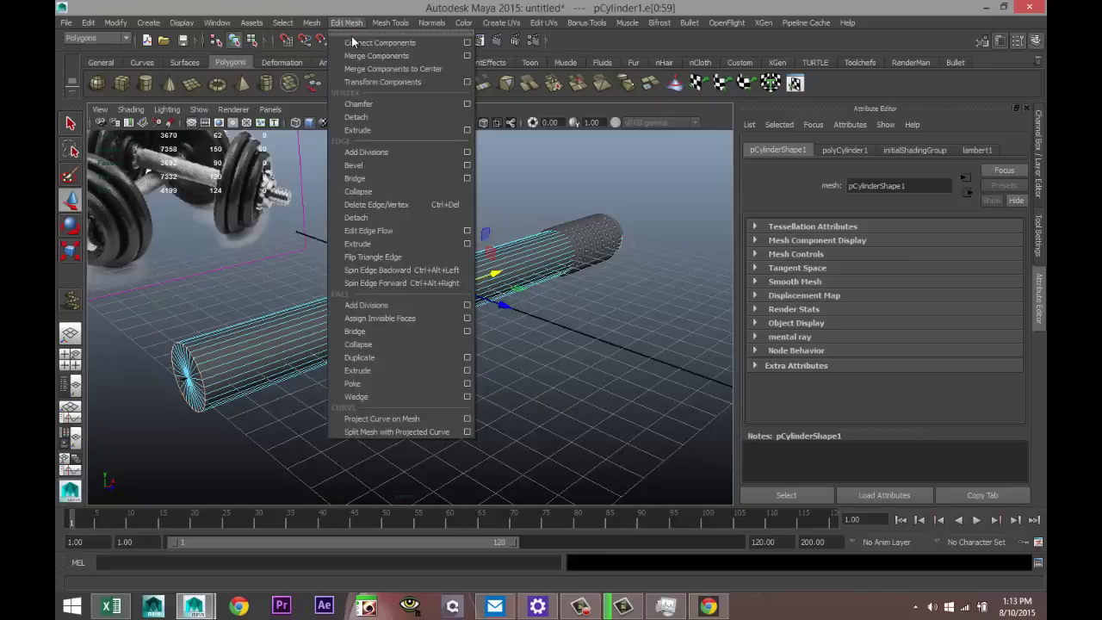
{"action": "left_click", "coordinate": [368, 165]}
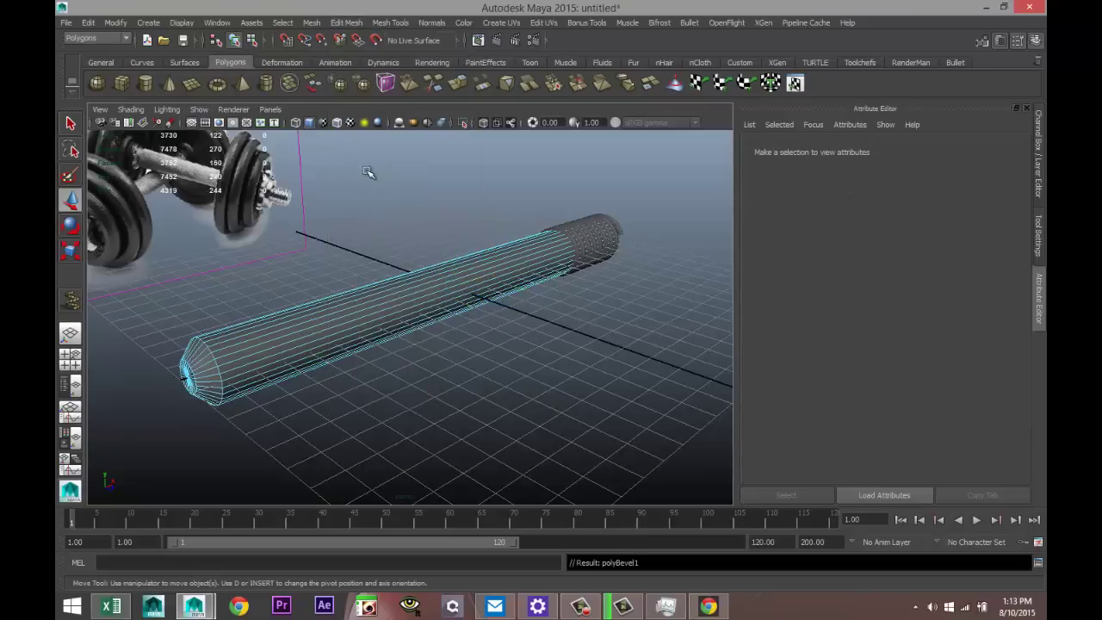
Step: Reduce the bevel fraction on the bar's ends to about 0.174
{"action": "right_click_drag", "start_coordinate": [447, 287], "coordinate": [502, 263]}
{"action": "left_click", "coordinate": [453, 270]}
{"action": "left_click", "coordinate": [895, 151]}
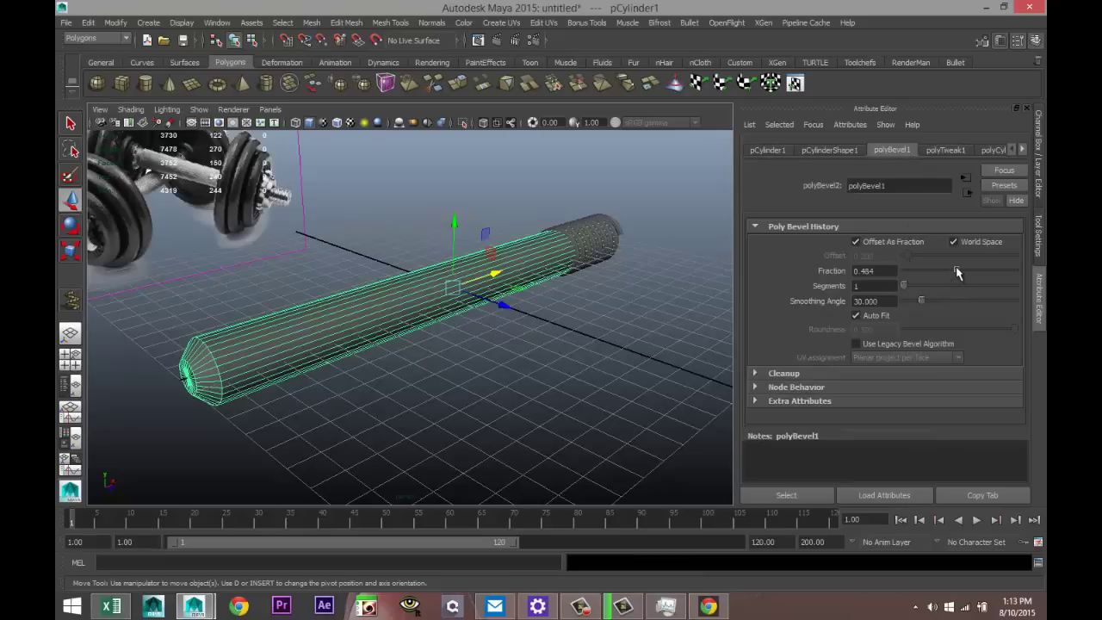
{"action": "left_click_drag", "start_coordinate": [957, 272], "coordinate": [922, 276]}
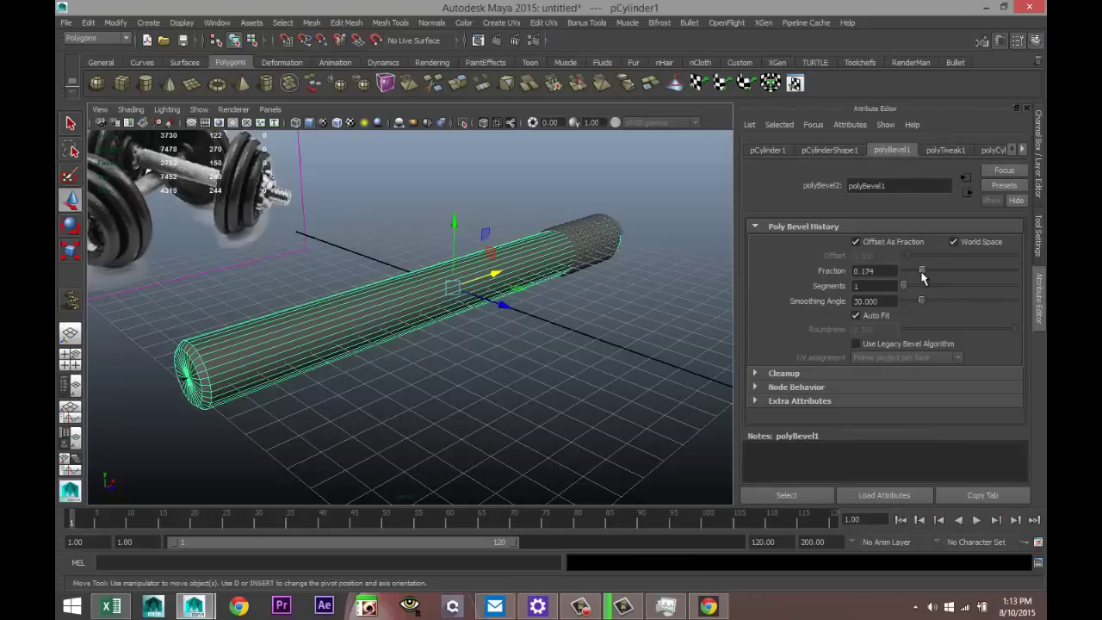
Step: Select the helix thread and fine-tune its position along the bar, just behind the bevelled end
{"action": "left_click_drag", "start_coordinate": [706, 305], "coordinate": [553, 387], "text": "alt"}
{"action": "left_click", "coordinate": [553, 387]}
{"action": "scroll", "coordinate": [546, 388], "scroll_direction": "up", "scroll_amount": 3}
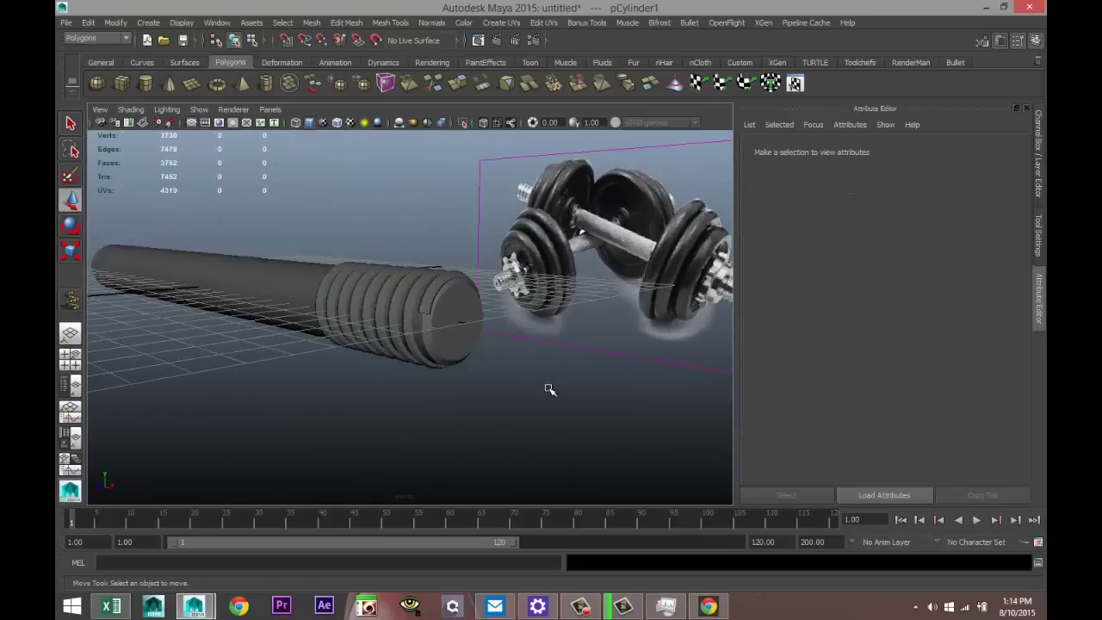
{"action": "left_click_drag", "start_coordinate": [482, 382], "coordinate": [503, 301], "text": "alt"}
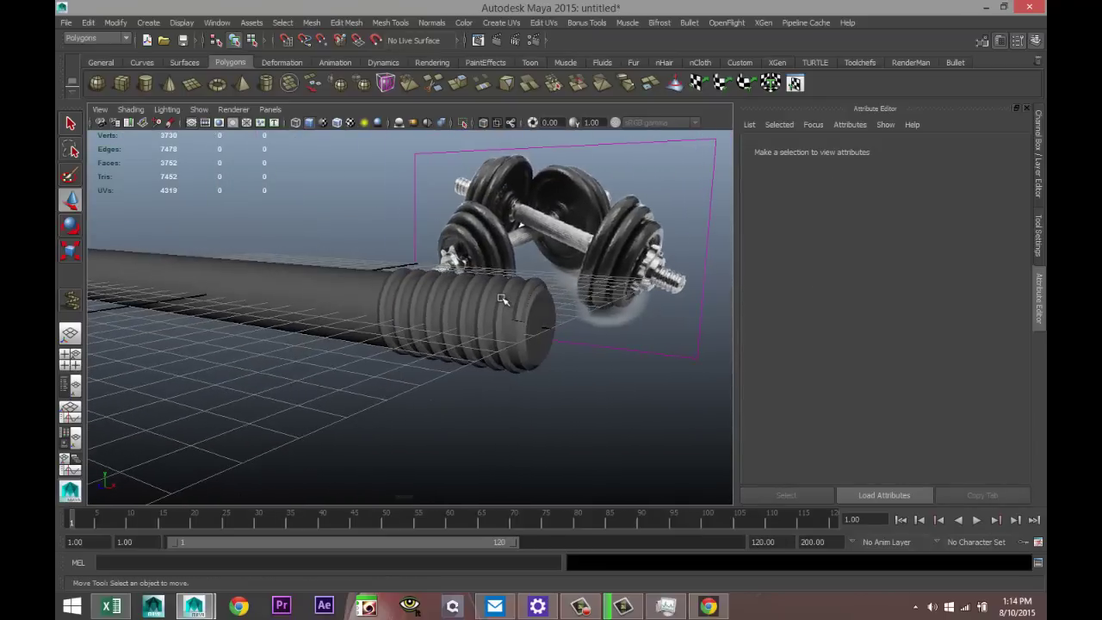
{"action": "left_click", "coordinate": [503, 301]}
{"action": "scroll", "coordinate": [533, 380], "scroll_direction": "up", "scroll_amount": 3}
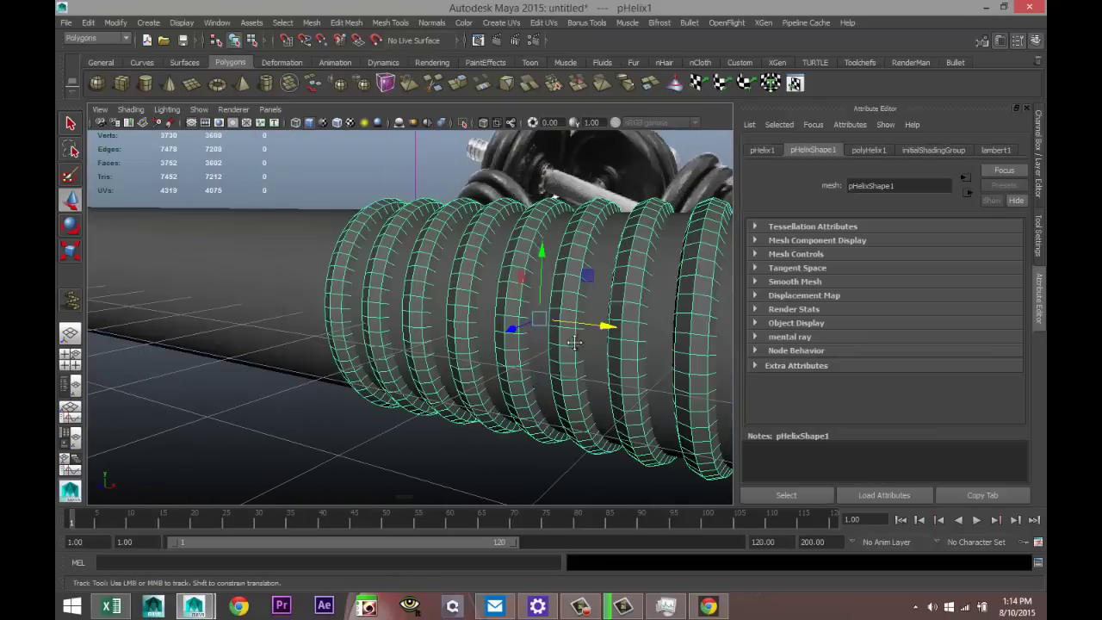
{"action": "left_click_drag", "start_coordinate": [650, 344], "coordinate": [449, 366], "text": "alt"}
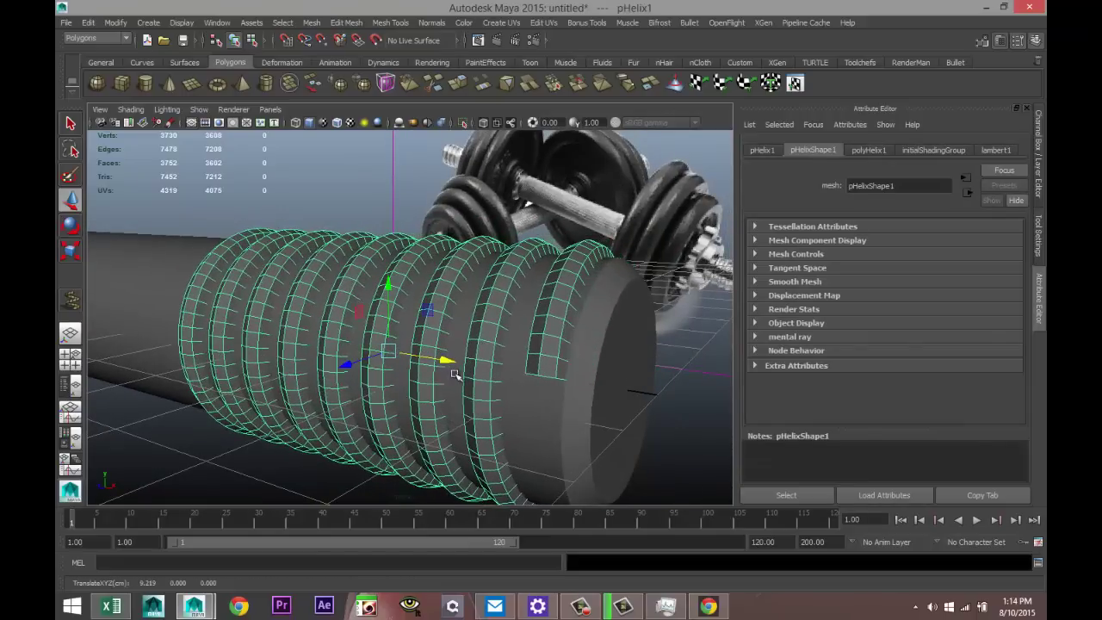
Step: Duplicate the helix thread and move the copy along the bar's axis to the opposite end
{"action": "scroll", "coordinate": [455, 374], "scroll_direction": "down", "scroll_amount": 5}
{"action": "left_click_drag", "start_coordinate": [355, 406], "coordinate": [520, 403], "text": "alt"}
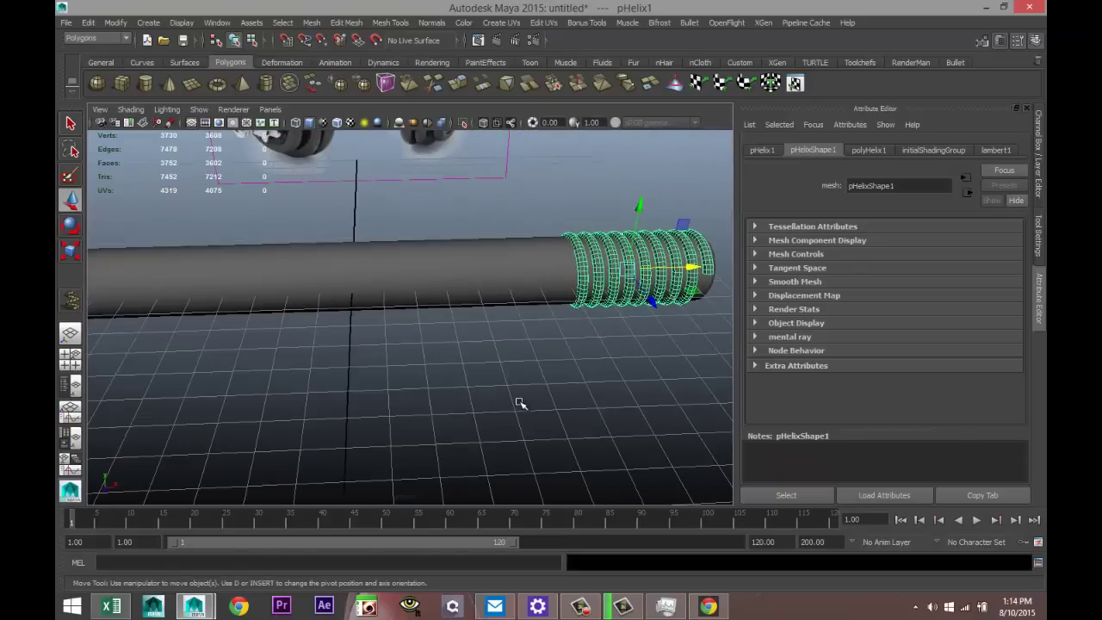
{"action": "key", "text": "ctrl+d"}
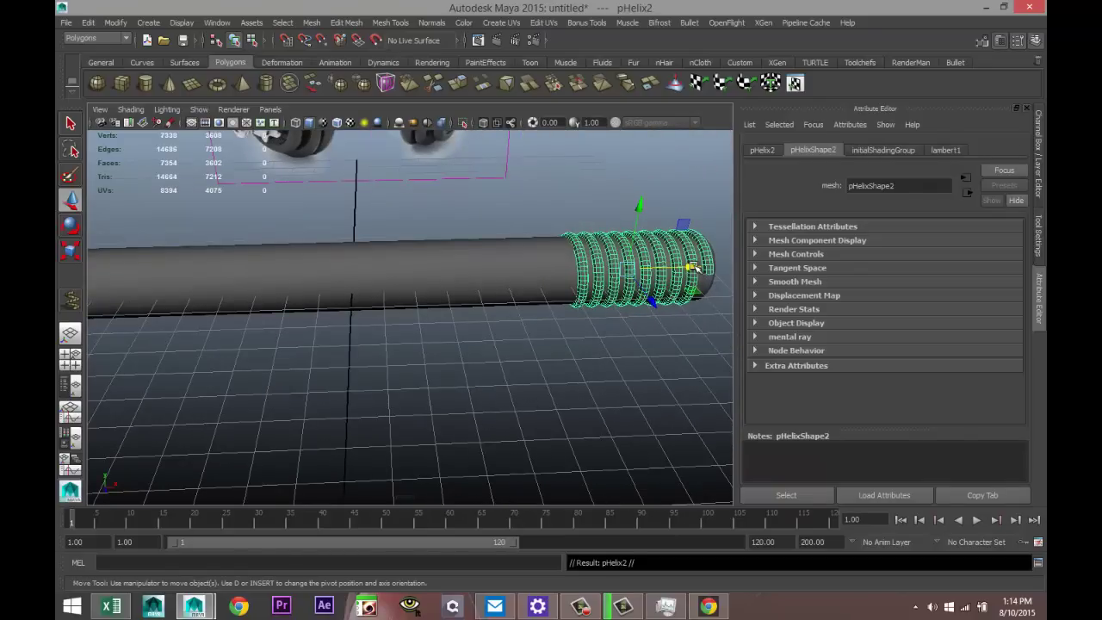
{"action": "left_click_drag", "start_coordinate": [693, 268], "coordinate": [188, 343]}
{"action": "left_click_drag", "start_coordinate": [177, 492], "coordinate": [443, 483], "text": "alt"}
{"action": "left_click_drag", "start_coordinate": [511, 282], "coordinate": [499, 283]}
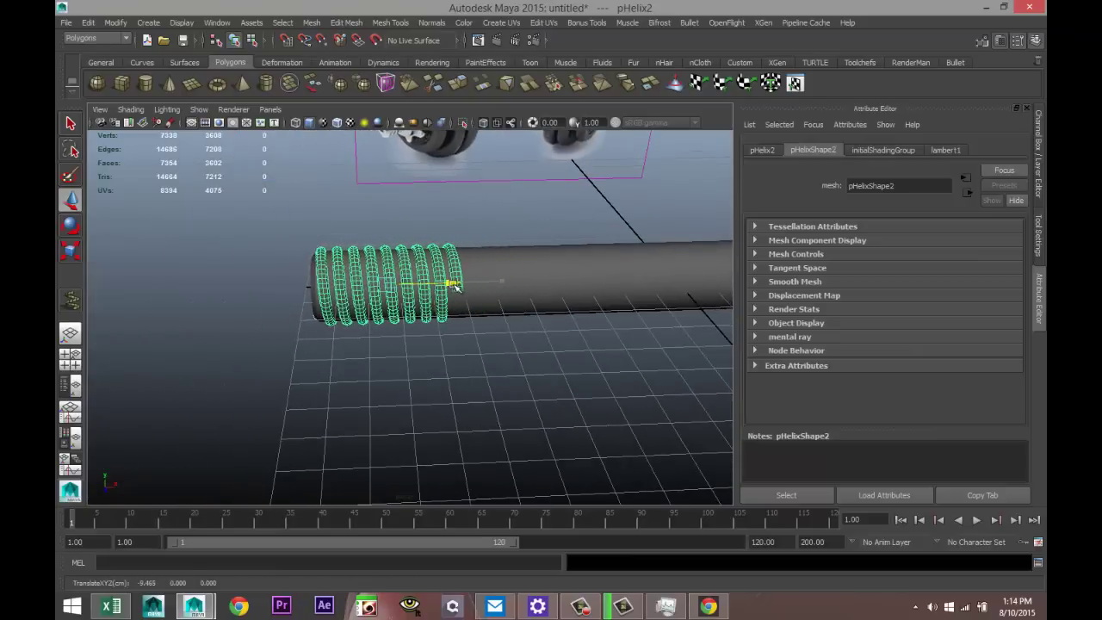
Step: Create a flat polygon cylinder beside the bar as a weight plate, about 5.7 in radius and 1.1 high
{"action": "left_click_drag", "start_coordinate": [401, 322], "coordinate": [297, 232], "text": "alt"}
{"action": "right_click_drag", "start_coordinate": [312, 255], "coordinate": [408, 393], "text": "alt"}
{"action": "left_click_drag", "start_coordinate": [408, 394], "coordinate": [359, 381], "text": "alt"}
{"action": "middle_click_drag", "start_coordinate": [359, 381], "coordinate": [278, 407], "text": "alt"}
{"action": "left_click_drag", "start_coordinate": [278, 408], "coordinate": [411, 376], "text": "alt"}
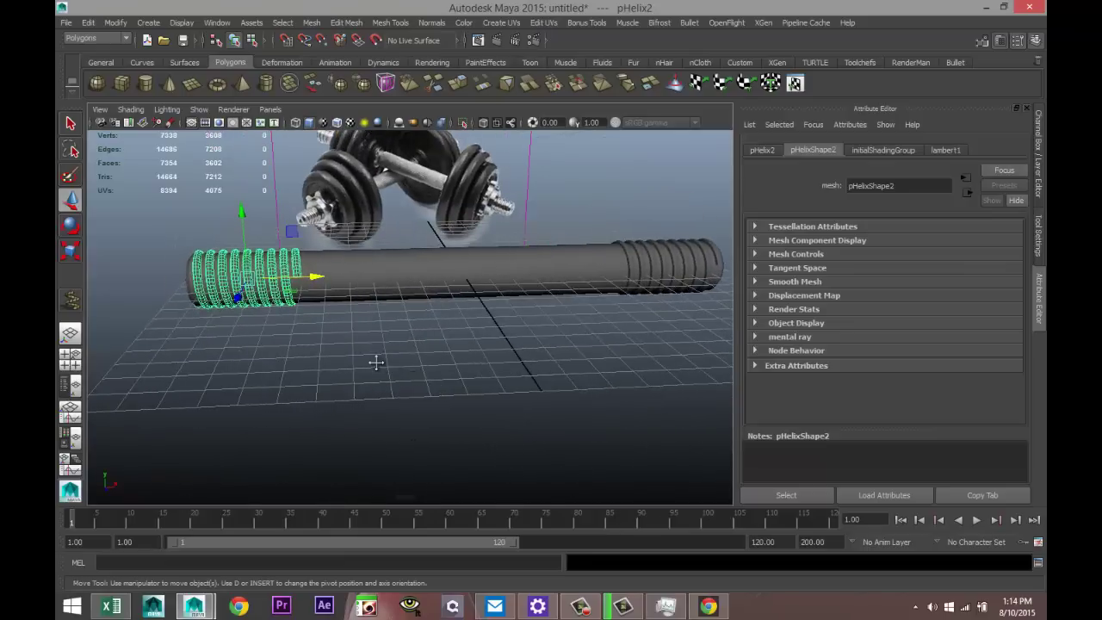
{"action": "right_click_drag", "start_coordinate": [373, 362], "coordinate": [409, 435], "text": "alt"}
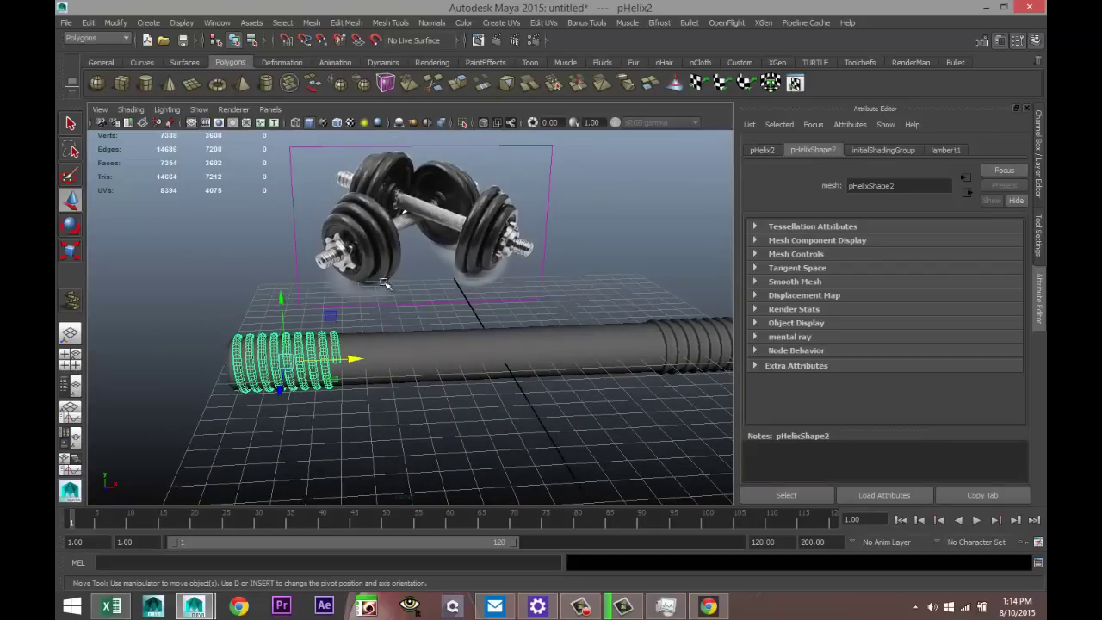
{"action": "scroll", "coordinate": [368, 341], "scroll_direction": "down", "scroll_amount": 3}
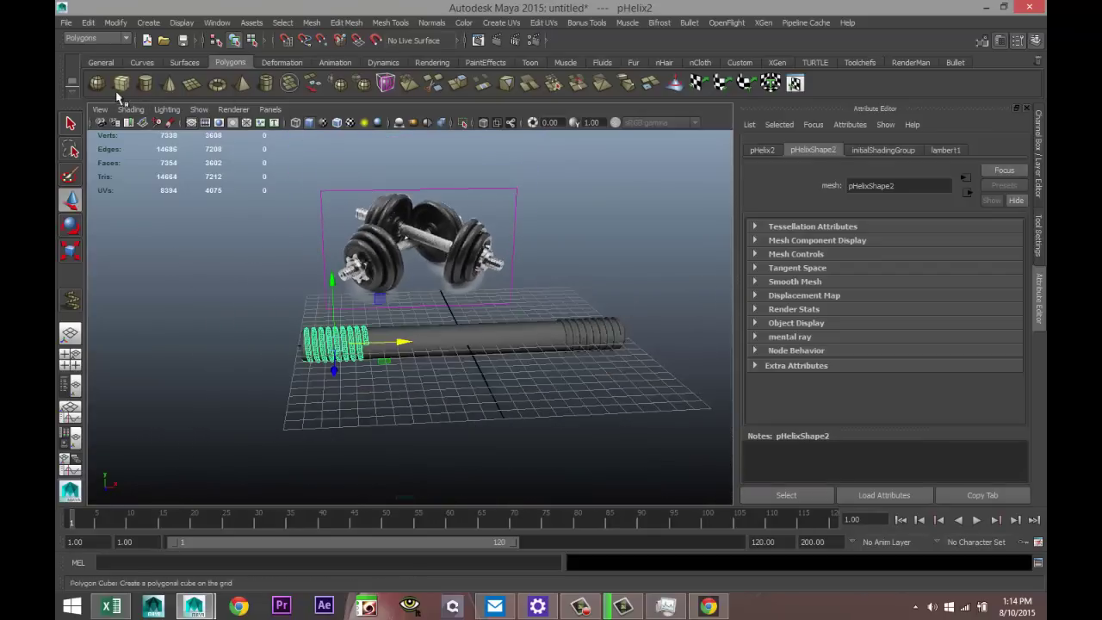
{"action": "left_click", "coordinate": [147, 84]}
{"action": "mouse_move", "coordinate": [470, 417]}
{"action": "left_mouse_down"}
{"action": "mouse_move", "coordinate": [491, 436]}
{"action": "mouse_move", "coordinate": [556, 451]}
{"action": "mouse_move", "coordinate": [556, 412]}
{"action": "left_mouse_up"}
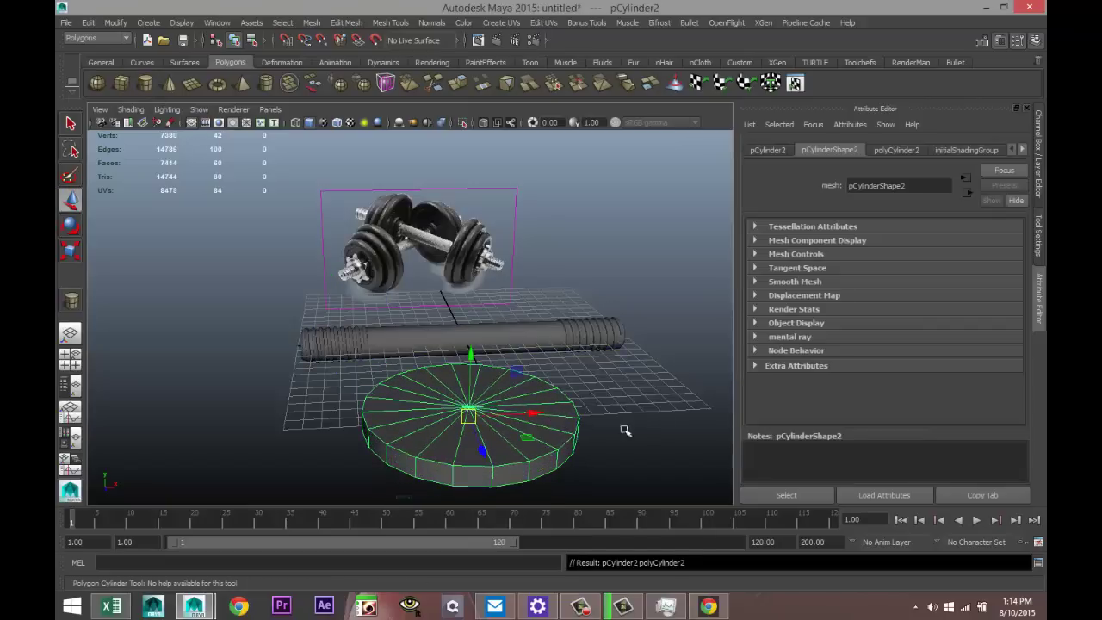
Step: Set the new plate cylinder to 40 axis subdivisions and 3 cap subdivisions
{"action": "left_click", "coordinate": [893, 151]}
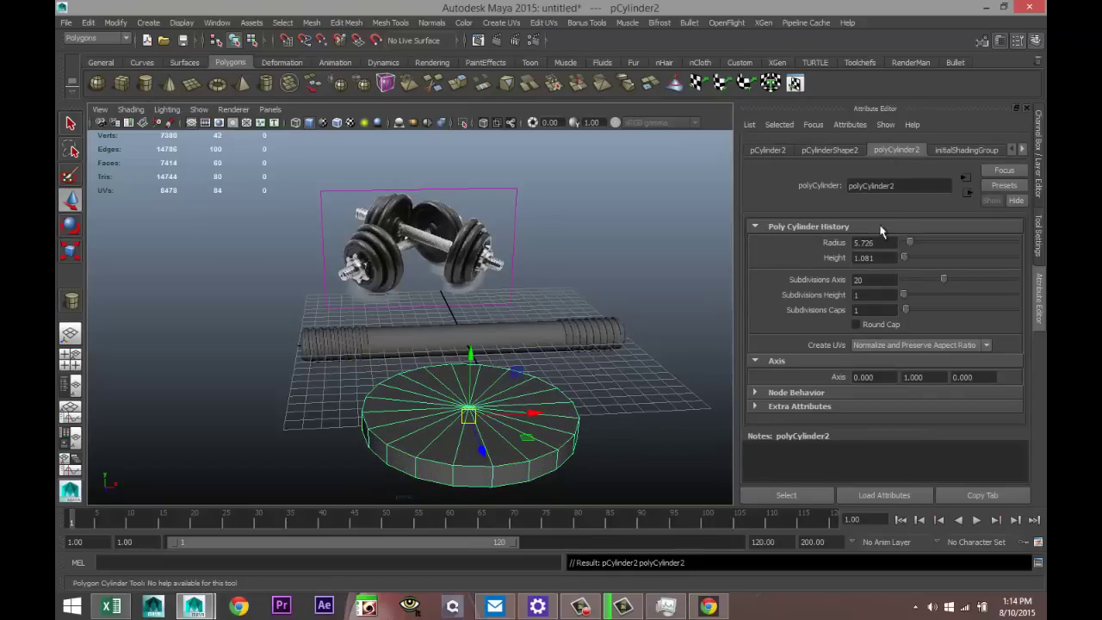
{"action": "double_click", "coordinate": [886, 280]}
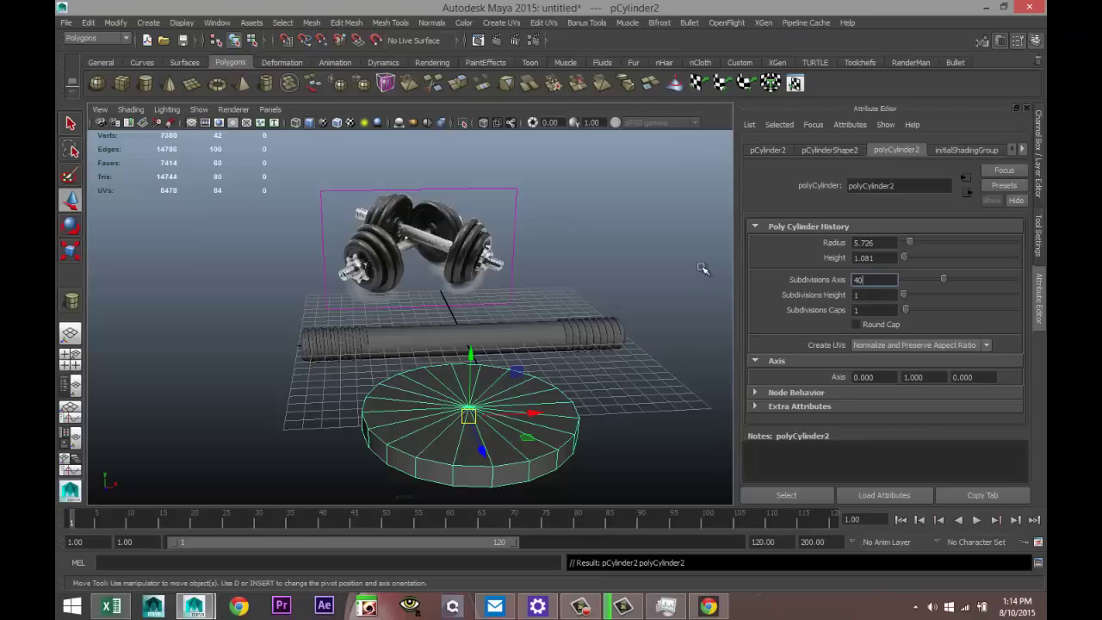
{"action": "key", "text": "Return"}
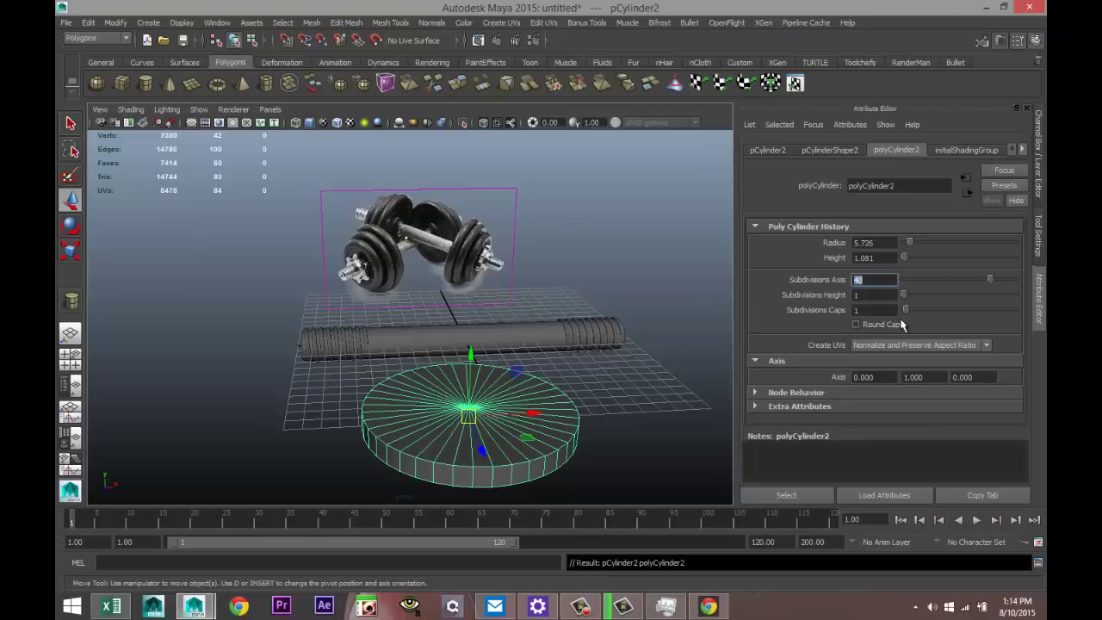
{"action": "left_click_drag", "start_coordinate": [906, 312], "coordinate": [910, 314]}
{"action": "left_click_drag", "start_coordinate": [910, 317], "coordinate": [913, 319]}
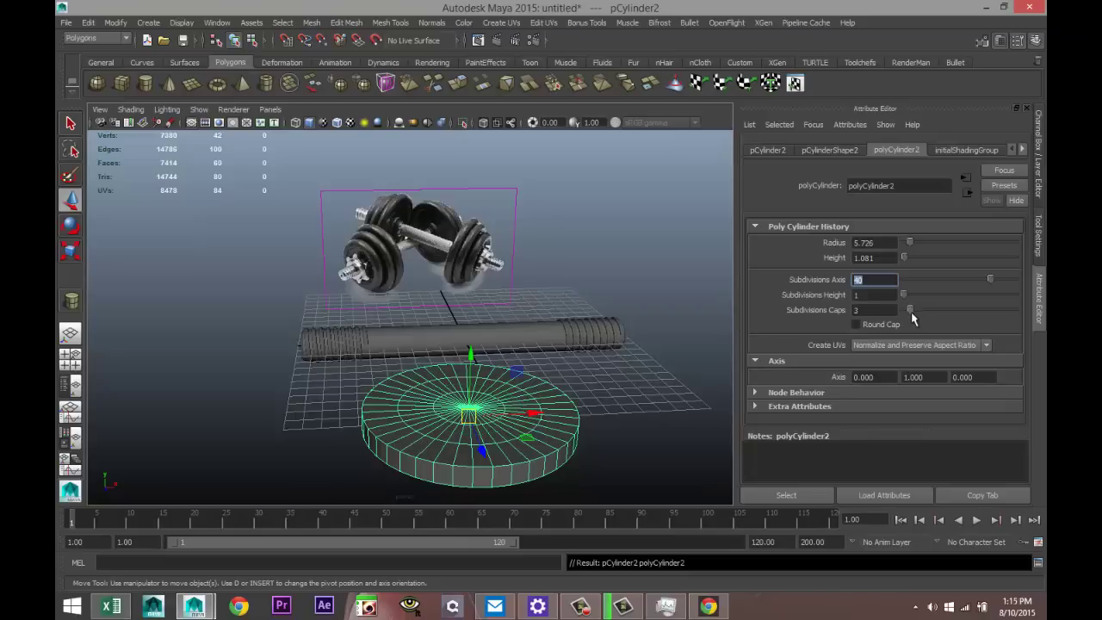
Step: Select the outer of the two inner edge loops on both faces of the plate and scale them outward toward the rim
{"action": "left_click", "coordinate": [640, 440]}
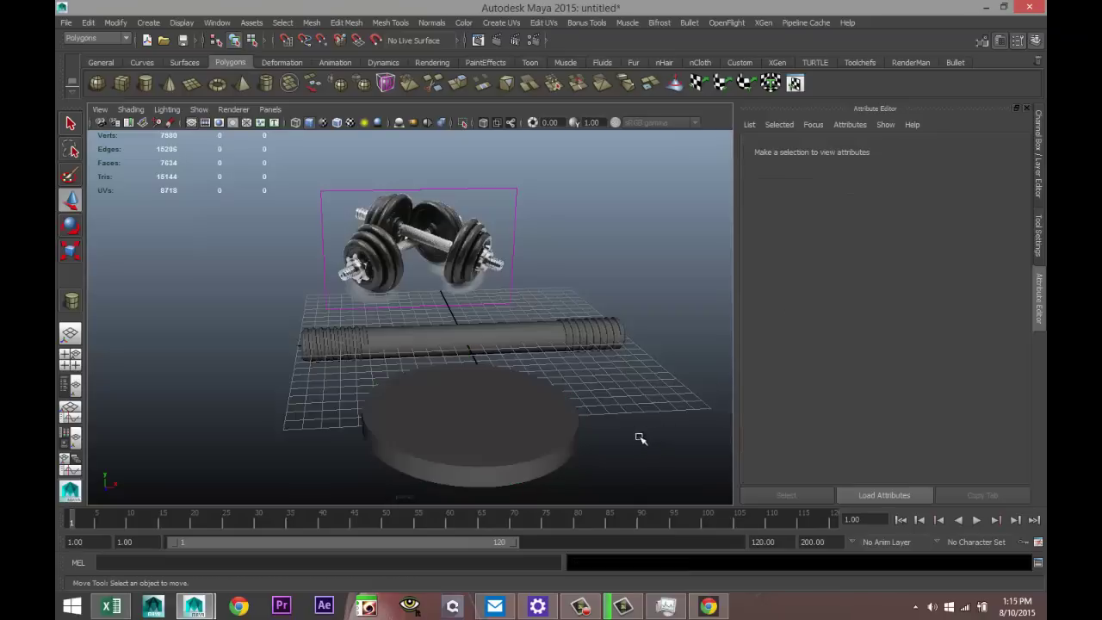
{"action": "left_click_drag", "start_coordinate": [631, 435], "coordinate": [566, 364], "text": "alt"}
{"action": "left_click", "coordinate": [508, 316]}
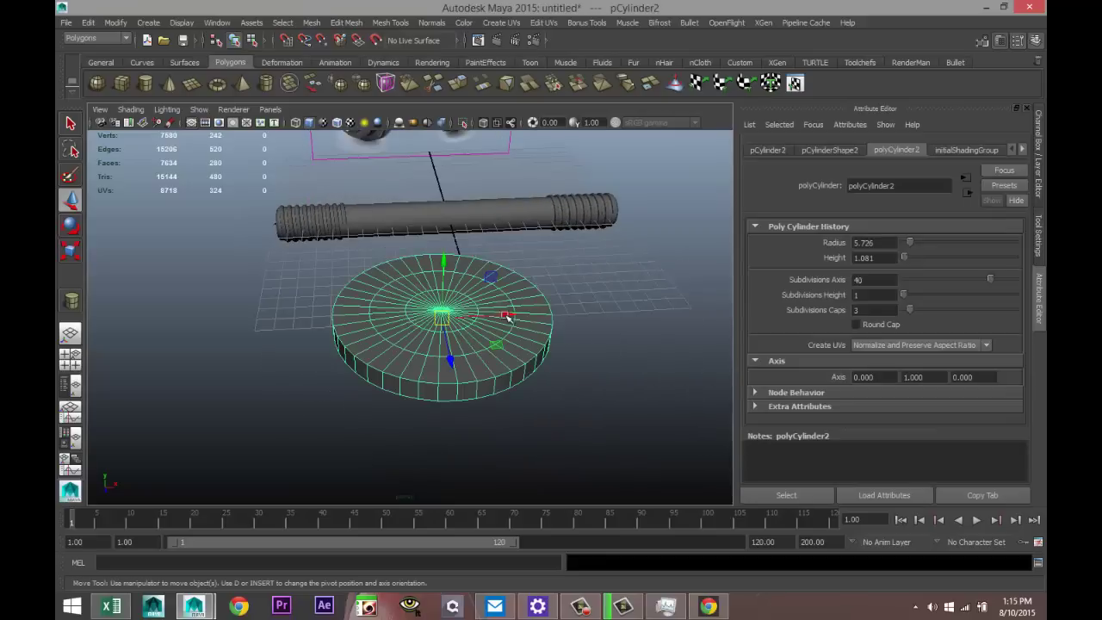
{"action": "scroll", "coordinate": [594, 356], "scroll_direction": "up", "scroll_amount": 5}
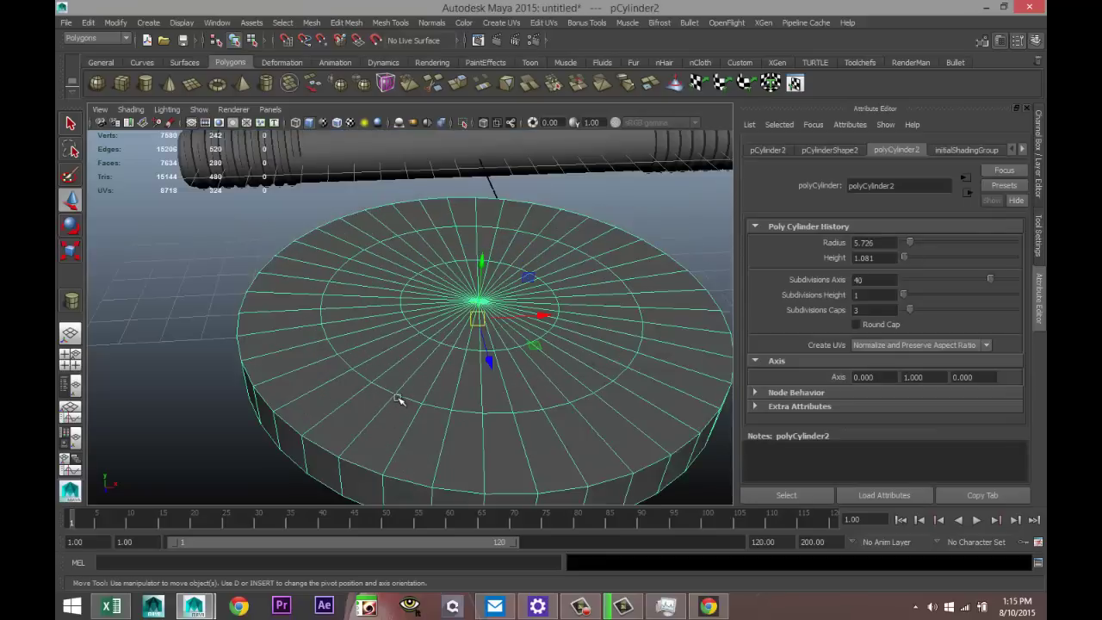
{"action": "right_click_drag", "start_coordinate": [396, 308], "coordinate": [396, 263]}
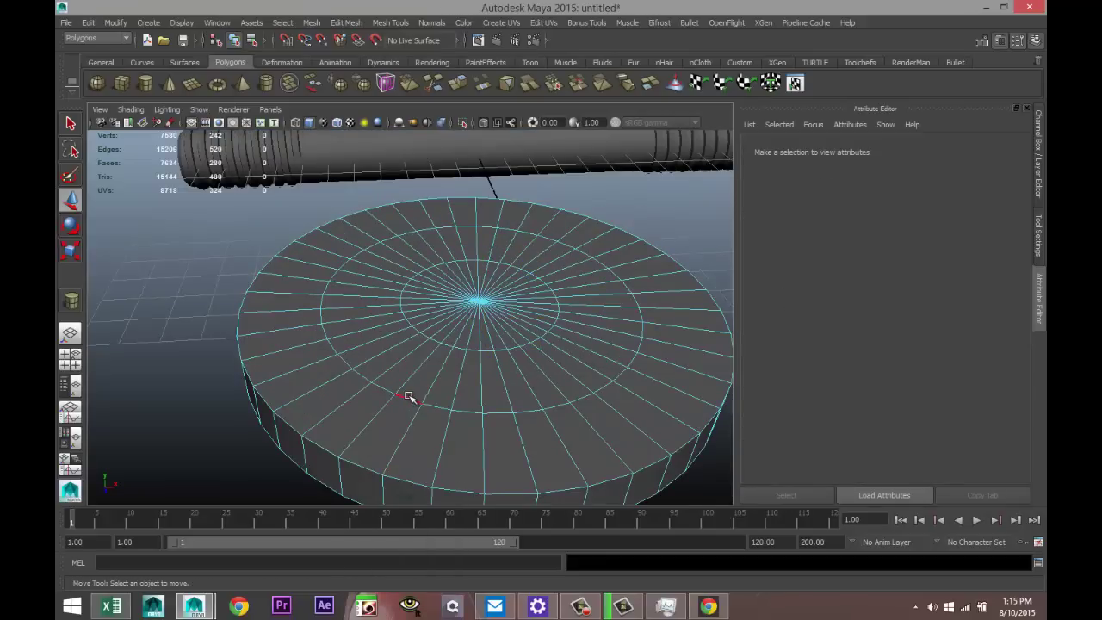
{"action": "double_click", "coordinate": [409, 396]}
{"action": "left_click_drag", "start_coordinate": [357, 376], "coordinate": [368, 335], "text": "alt"}
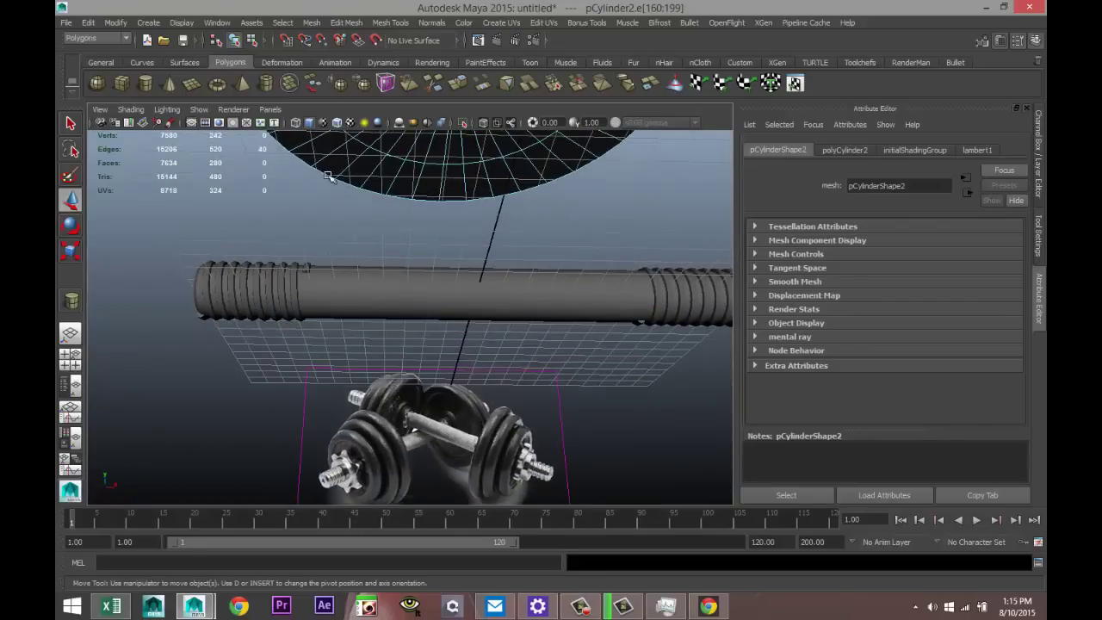
{"action": "double_click", "coordinate": [379, 148], "text": "shift"}
{"action": "left_click_drag", "start_coordinate": [402, 264], "coordinate": [421, 348], "text": "alt"}
{"action": "key", "text": "r"}
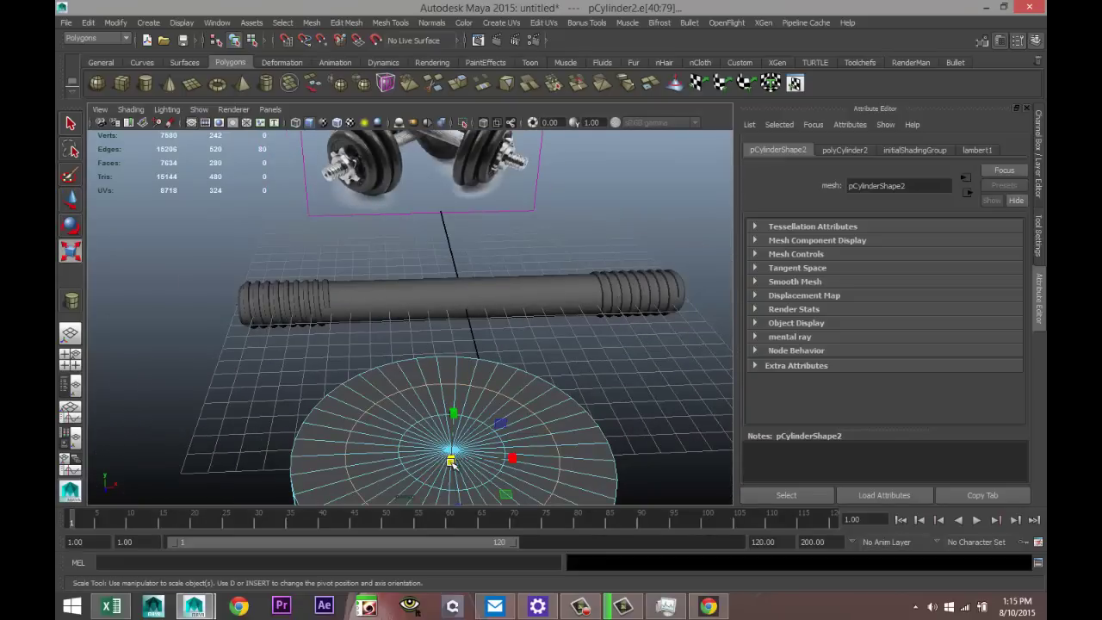
{"action": "left_click_drag", "start_coordinate": [451, 462], "coordinate": [482, 479]}
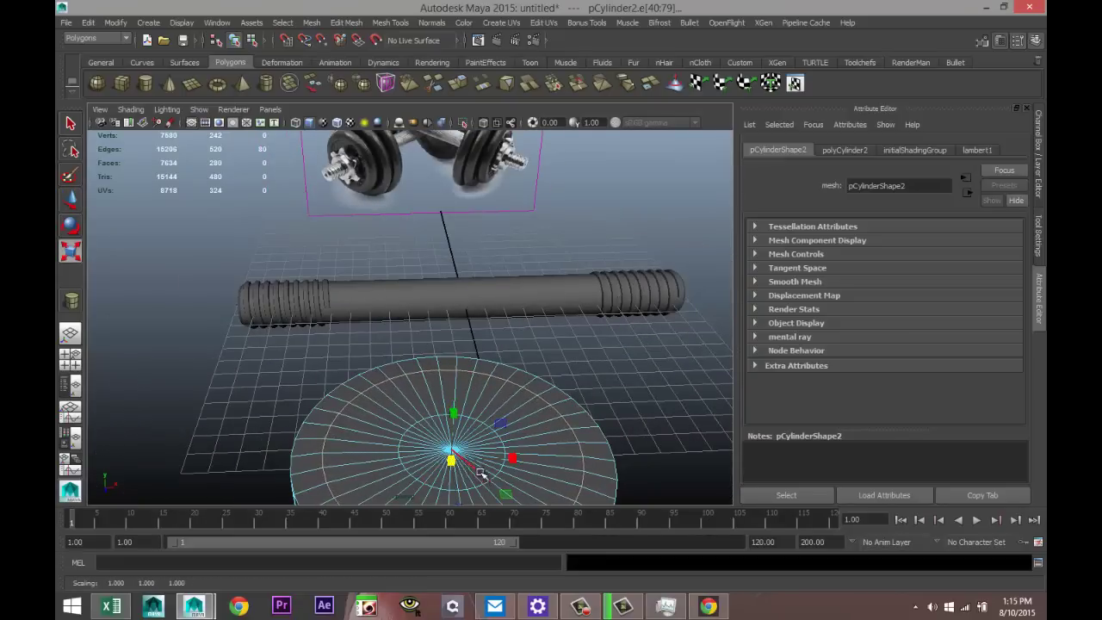
Step: Select the innermost edge loops around the plate's centre on both sides and scale them slightly inward
{"action": "double_click", "coordinate": [478, 421]}
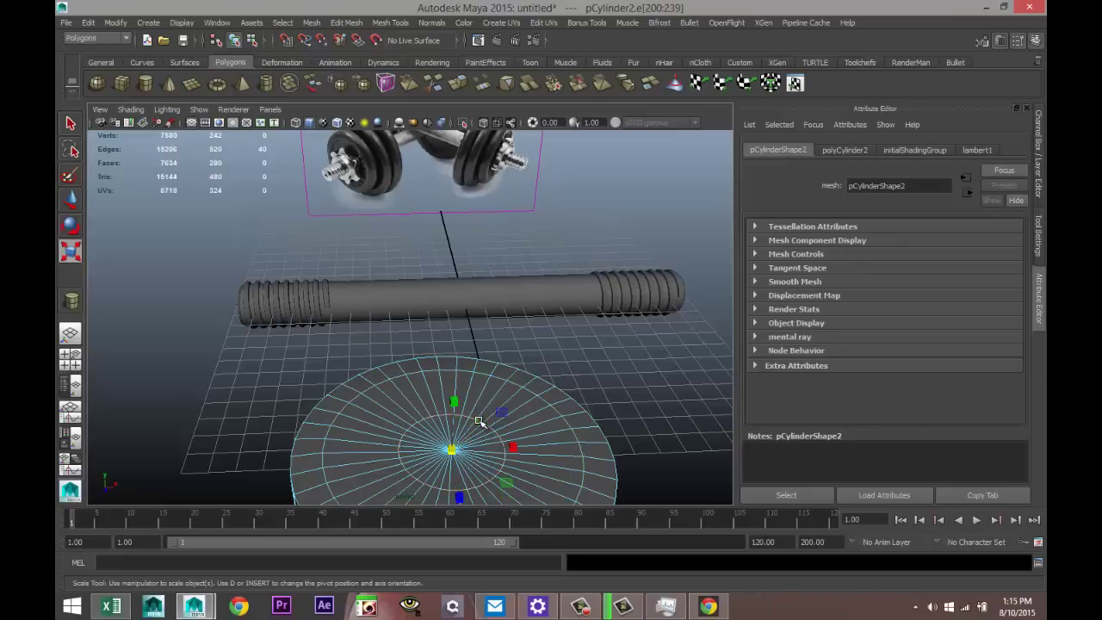
{"action": "left_click_drag", "start_coordinate": [512, 474], "coordinate": [421, 212], "text": "alt"}
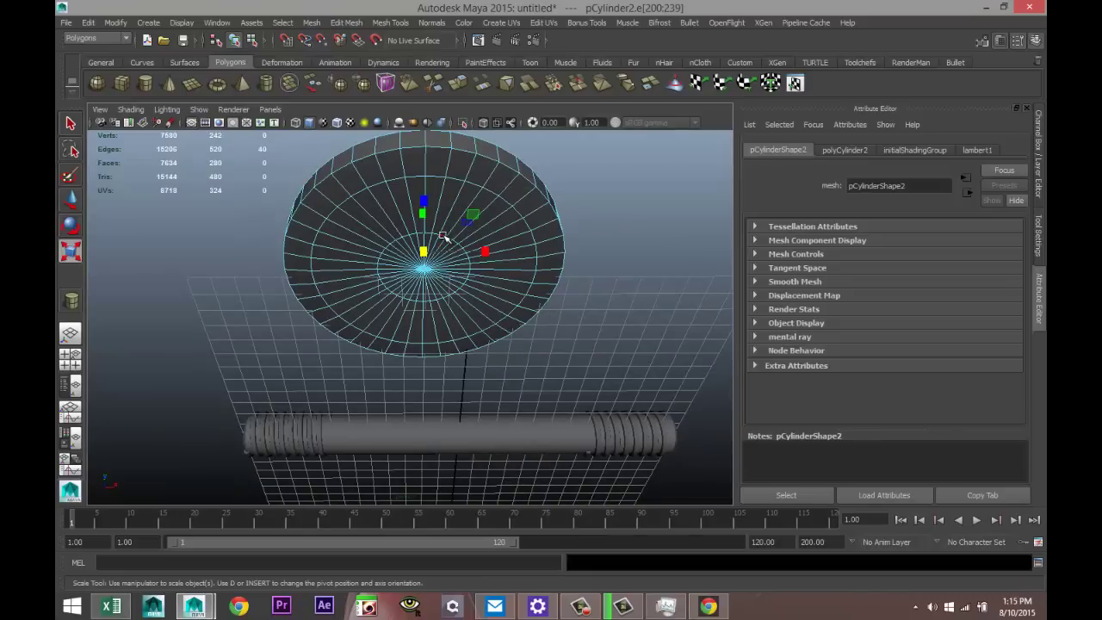
{"action": "double_click", "coordinate": [454, 258], "text": "shift"}
{"action": "mouse_move", "coordinate": [421, 259]}
{"action": "left_mouse_down"}
{"action": "mouse_move", "coordinate": [407, 267]}
{"action": "mouse_move", "coordinate": [420, 269]}
{"action": "left_mouse_up"}
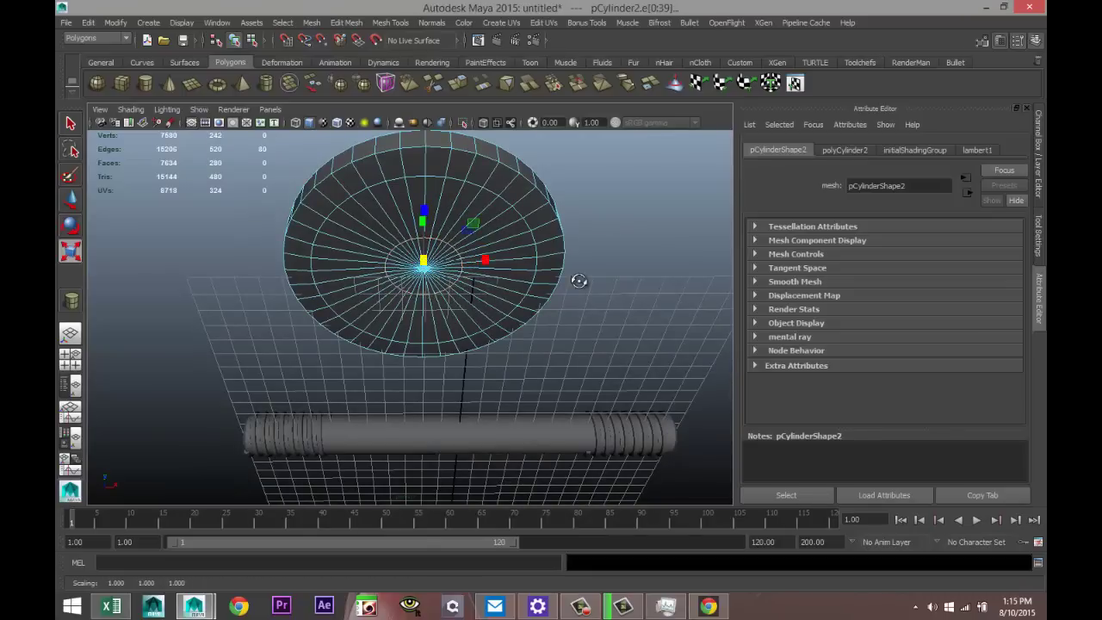
Step: Extrude the face rings between hub and rim on both sides of the plate, scaling them vertically toward each other to form recesses
{"action": "left_click_drag", "start_coordinate": [579, 281], "coordinate": [386, 307], "text": "alt"}
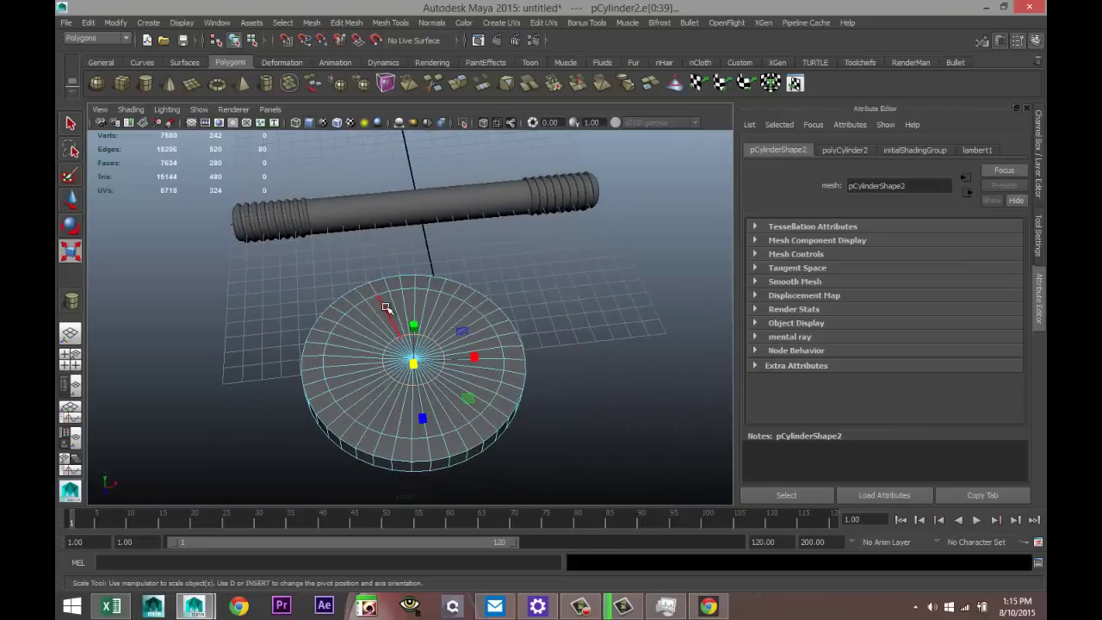
{"action": "right_click_drag", "start_coordinate": [386, 307], "coordinate": [386, 332]}
{"action": "left_click", "coordinate": [385, 310]}
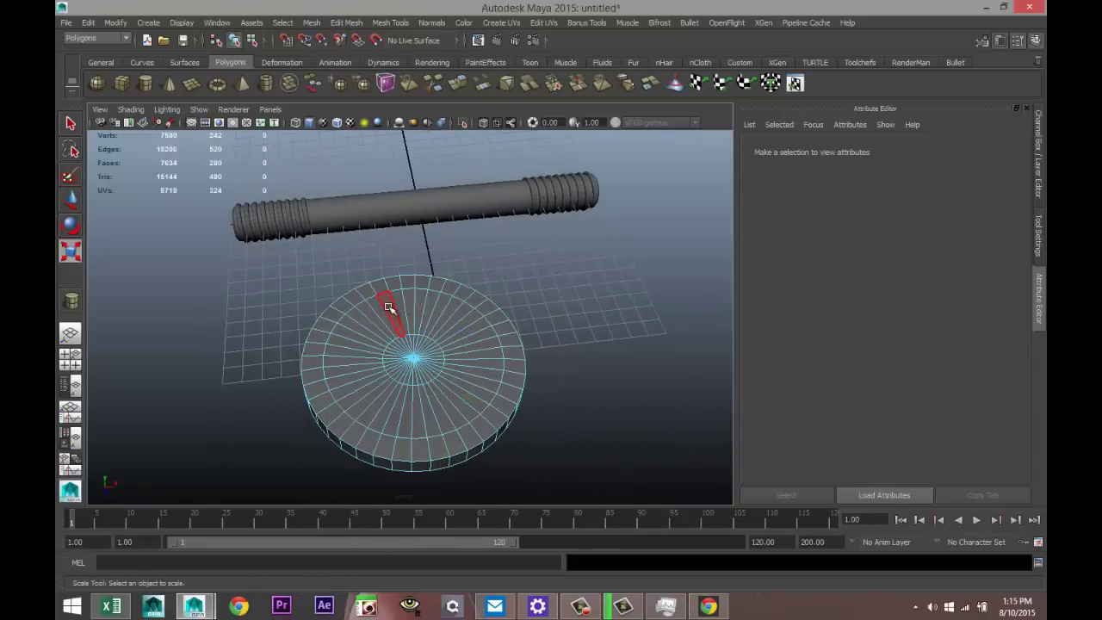
{"action": "double_click", "coordinate": [377, 308]}
{"action": "left_click_drag", "start_coordinate": [505, 483], "coordinate": [461, 259], "text": "alt"}
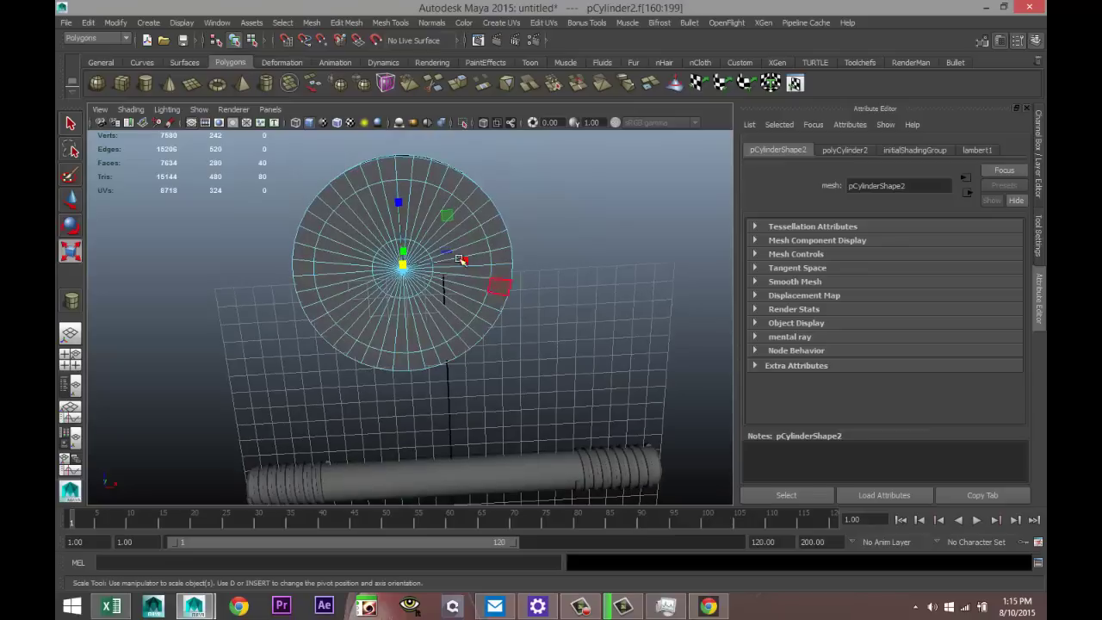
{"action": "double_click", "coordinate": [424, 196]}
{"action": "left_click_drag", "start_coordinate": [546, 259], "coordinate": [570, 386], "text": "alt"}
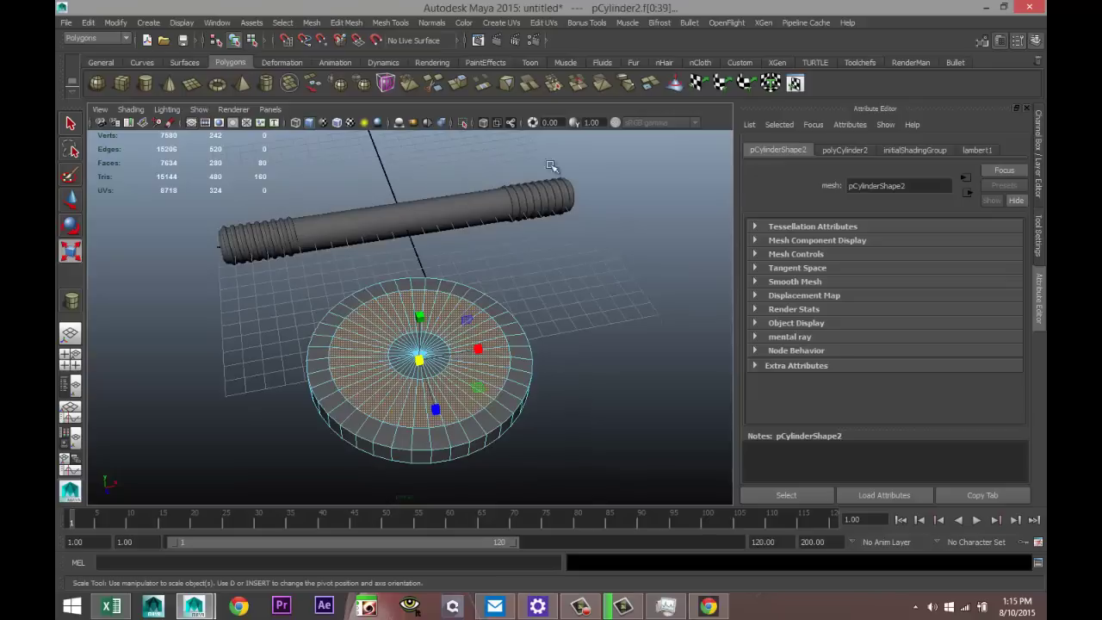
{"action": "left_click", "coordinate": [346, 22]}
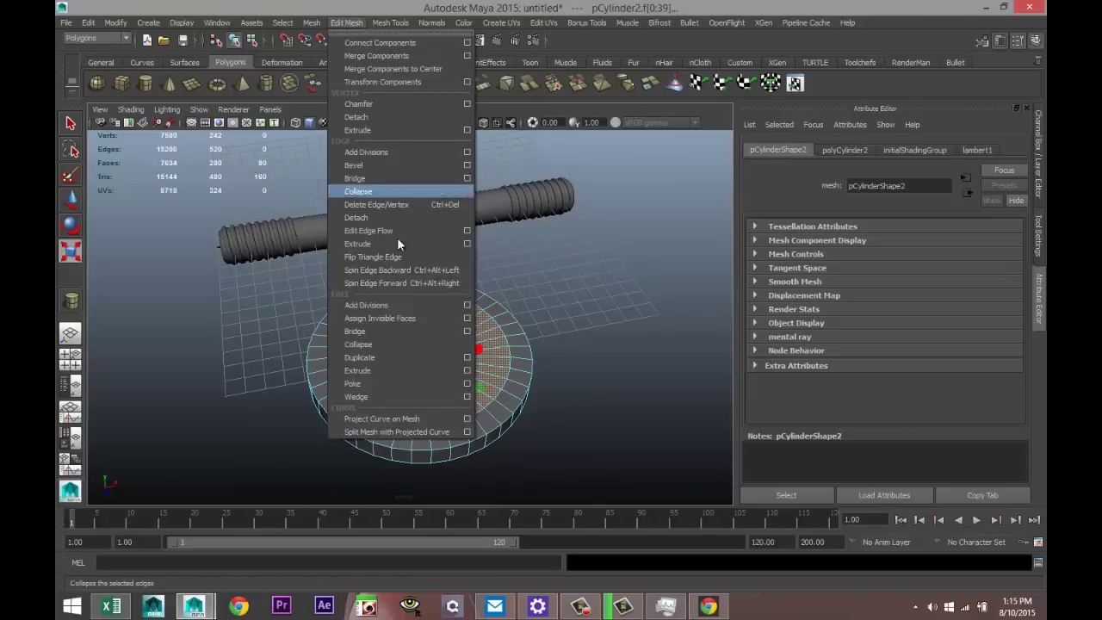
{"action": "left_click", "coordinate": [417, 368]}
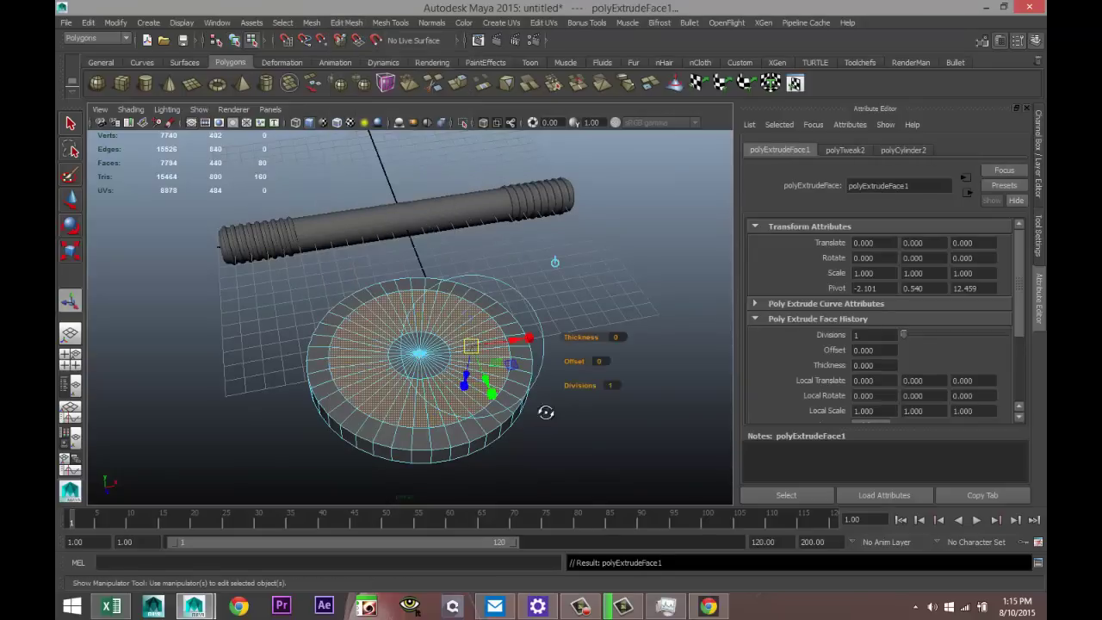
{"action": "left_click_drag", "start_coordinate": [545, 413], "coordinate": [553, 373], "text": "alt"}
{"action": "key", "text": "r"}
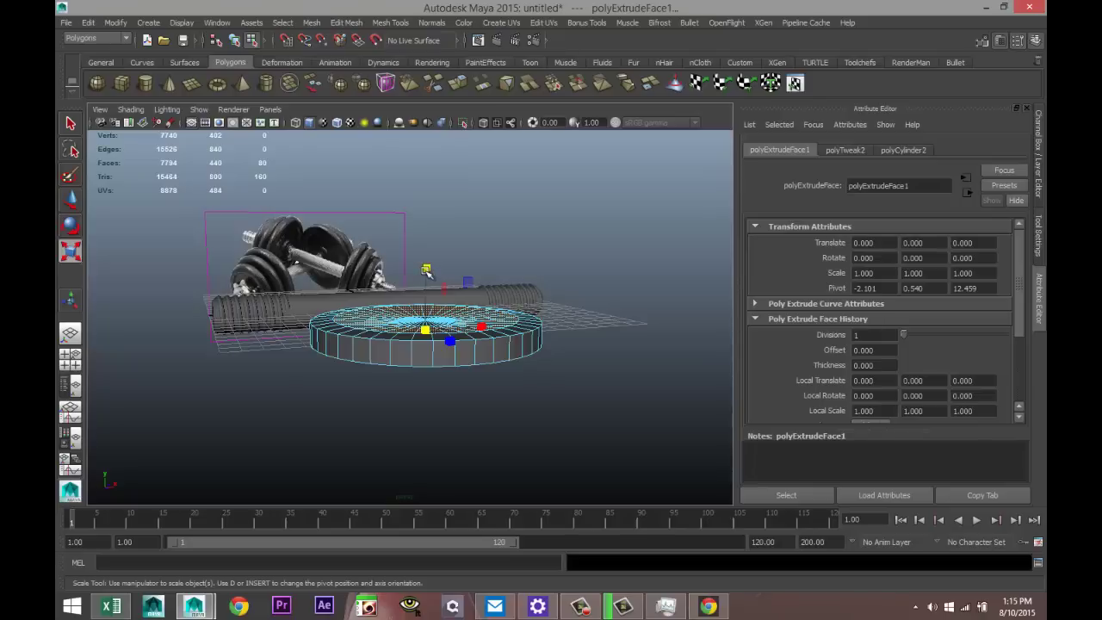
{"action": "left_click_drag", "start_coordinate": [426, 272], "coordinate": [424, 310]}
Step: Leave face selection and select the whole recessed plate in object mode
{"action": "scroll", "coordinate": [483, 347], "scroll_direction": "up", "scroll_amount": 3}
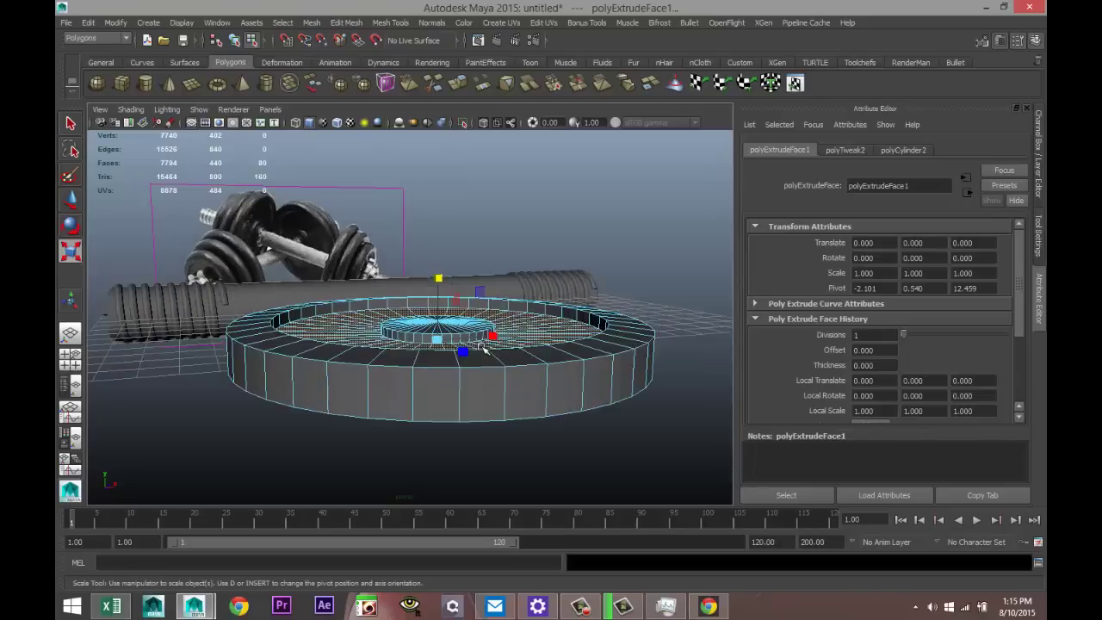
{"action": "scroll", "coordinate": [484, 348], "scroll_direction": "up", "scroll_amount": 3}
{"action": "left_click_drag", "start_coordinate": [518, 342], "coordinate": [555, 373], "text": "alt"}
{"action": "left_click", "coordinate": [566, 393]}
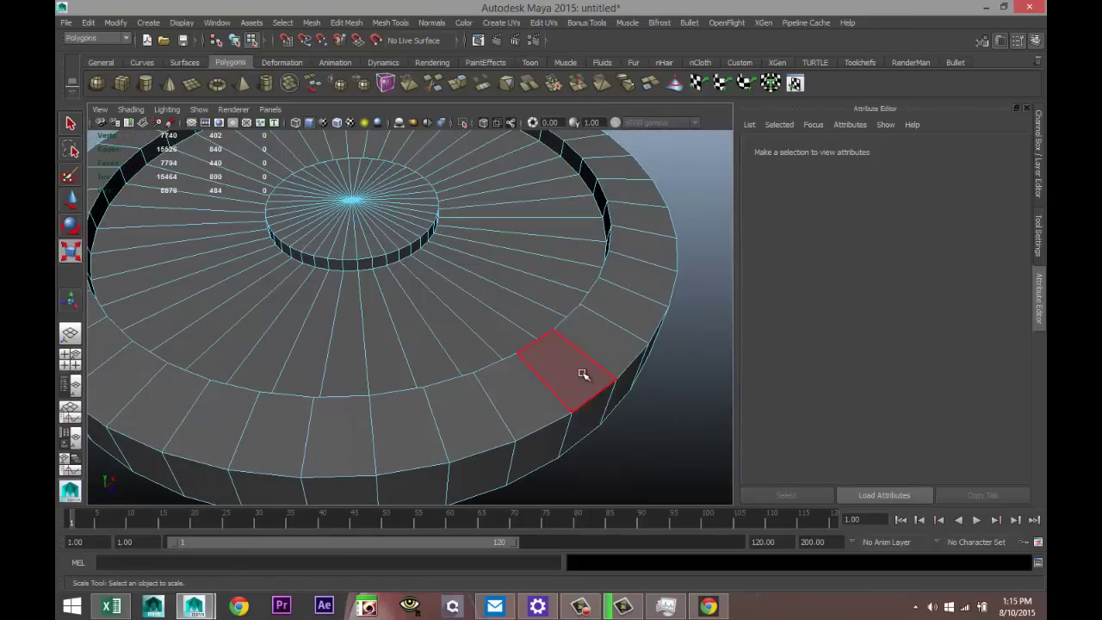
{"action": "right_click_drag", "start_coordinate": [578, 374], "coordinate": [637, 275]}
{"action": "left_click", "coordinate": [625, 322]}
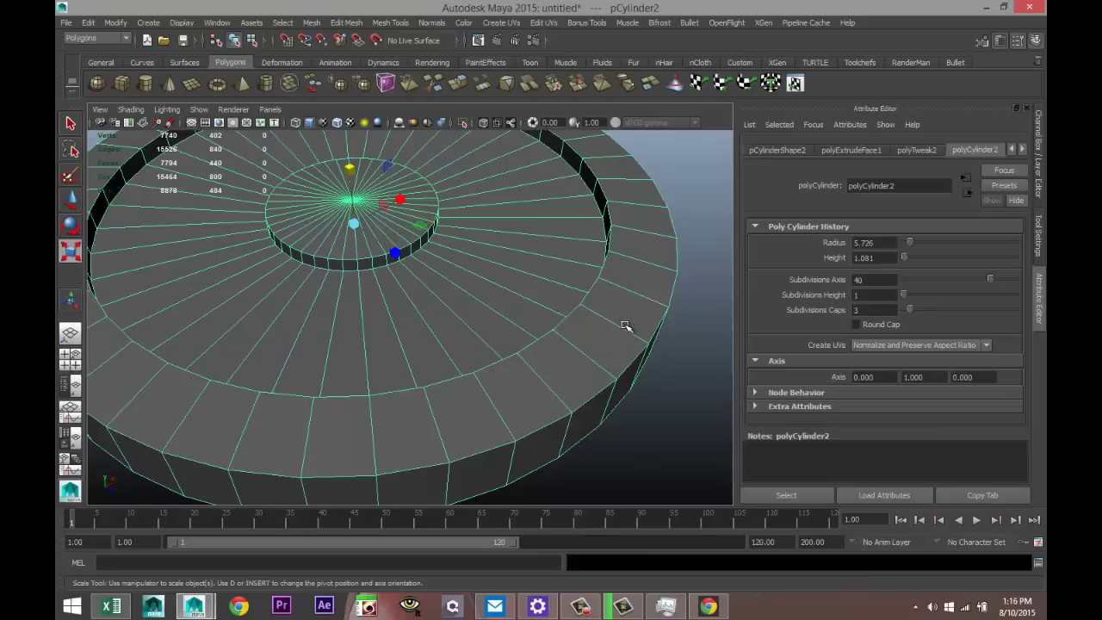
Step: Preview the recessed plate smoothed, then reselect it and return it to the unsmoothed display
{"action": "key", "text": "3"}
{"action": "left_click", "coordinate": [658, 412]}
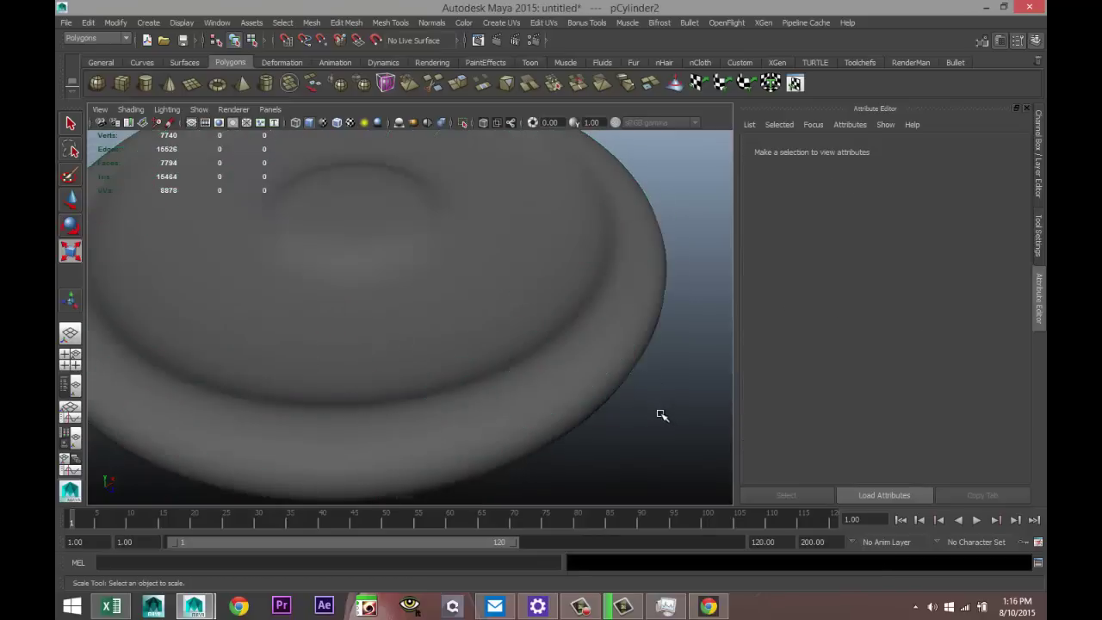
{"action": "scroll", "coordinate": [588, 394], "scroll_direction": "down", "scroll_amount": 5}
{"action": "left_click_drag", "start_coordinate": [521, 400], "coordinate": [519, 437], "text": "alt"}
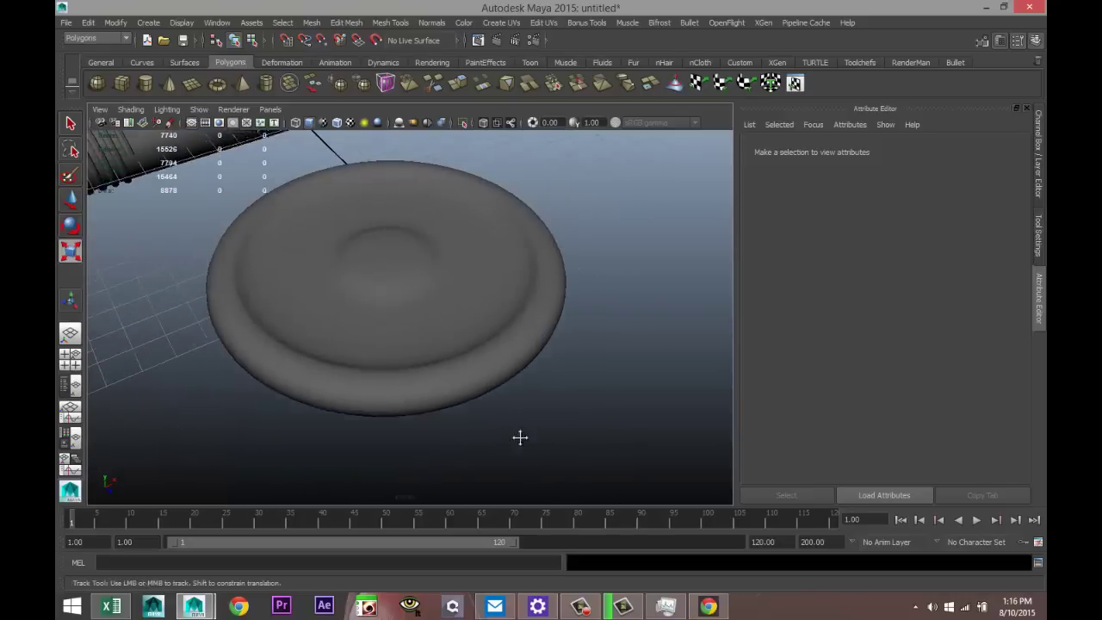
{"action": "left_click", "coordinate": [521, 431]}
{"action": "key", "text": "1"}
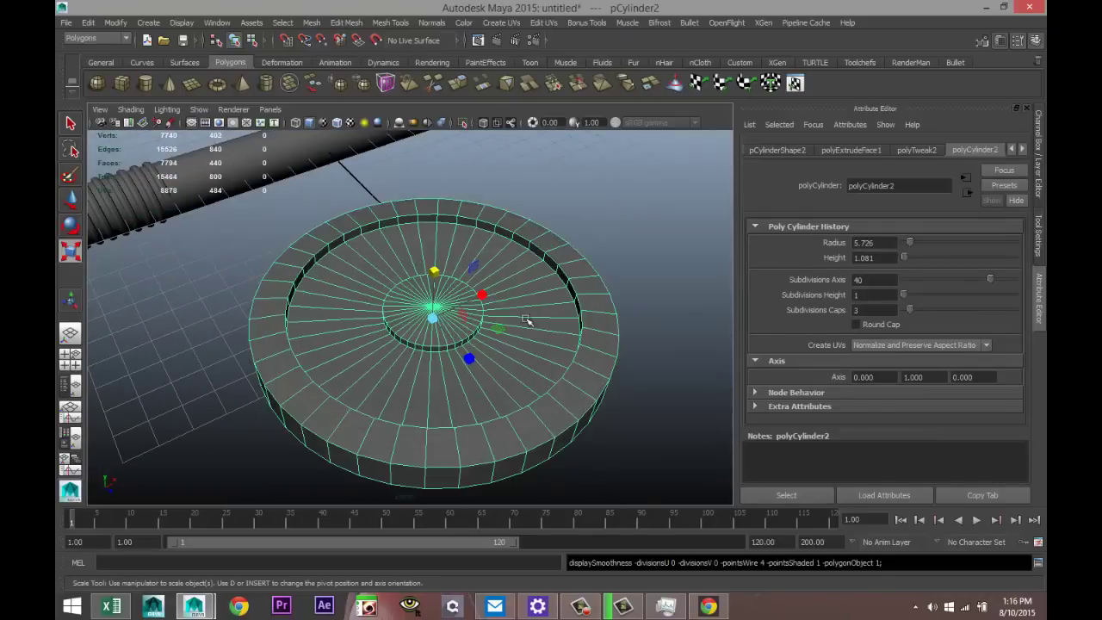
Step: Insert two edge loops around the side wall of the plate's raised hub, with position maintained at equal distance from edge
{"action": "left_click", "coordinate": [392, 23]}
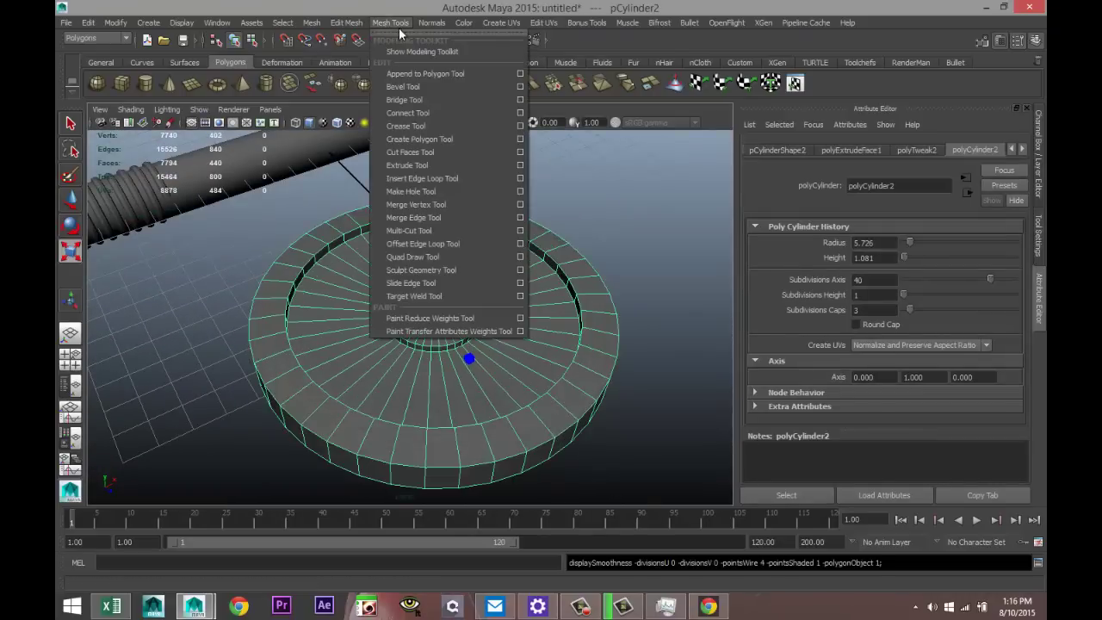
{"action": "left_click", "coordinate": [520, 178]}
{"action": "left_click", "coordinate": [811, 210]}
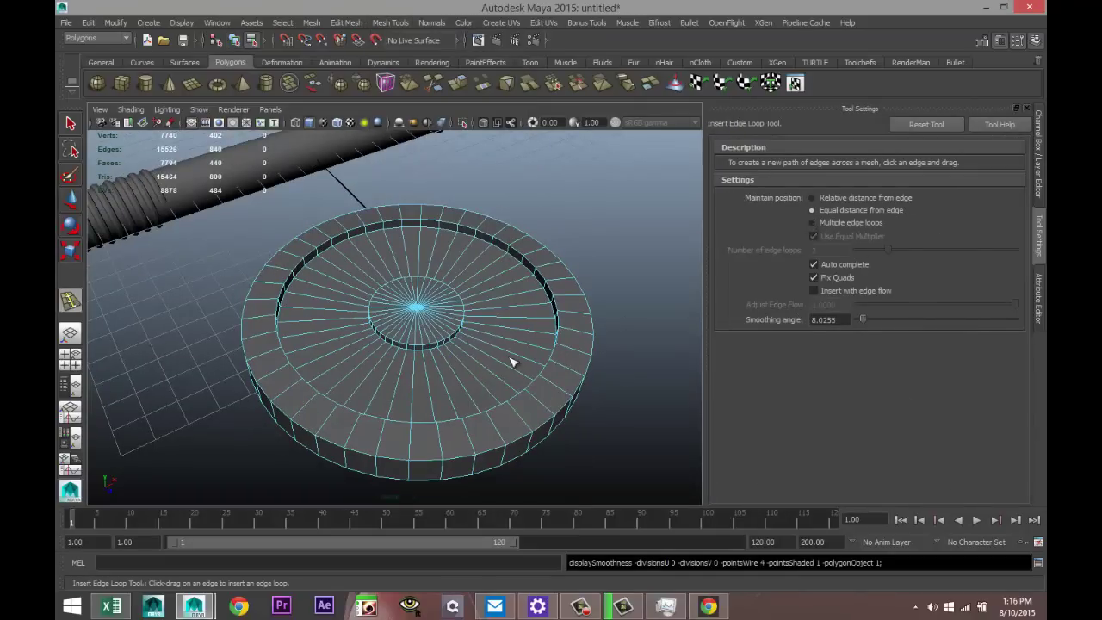
{"action": "scroll", "coordinate": [508, 359], "scroll_direction": "up", "scroll_amount": 5}
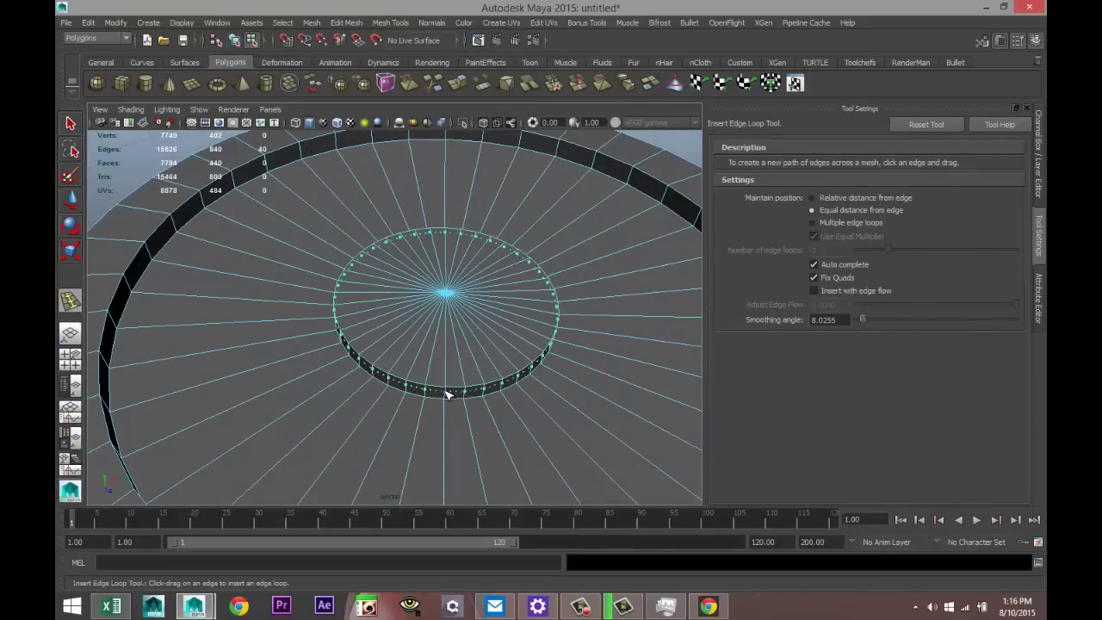
{"action": "left_click_drag", "start_coordinate": [447, 394], "coordinate": [447, 396]}
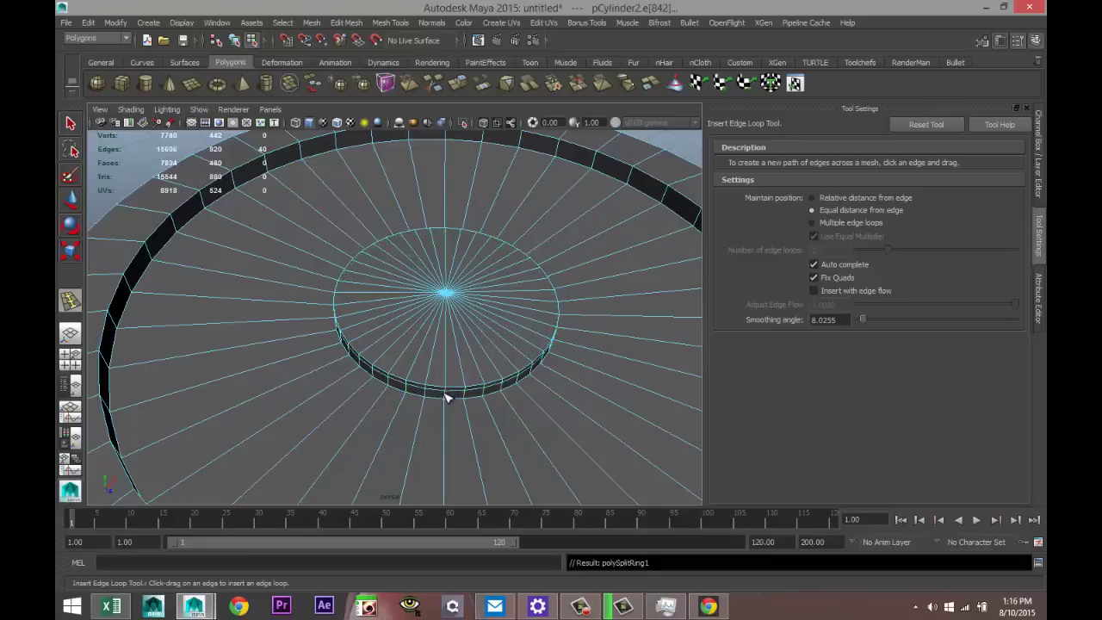
{"action": "left_click", "coordinate": [446, 394]}
Step: Leave the edge loop tool, display the plate with smooth preview and select it as a whole object
{"action": "key", "text": "q"}
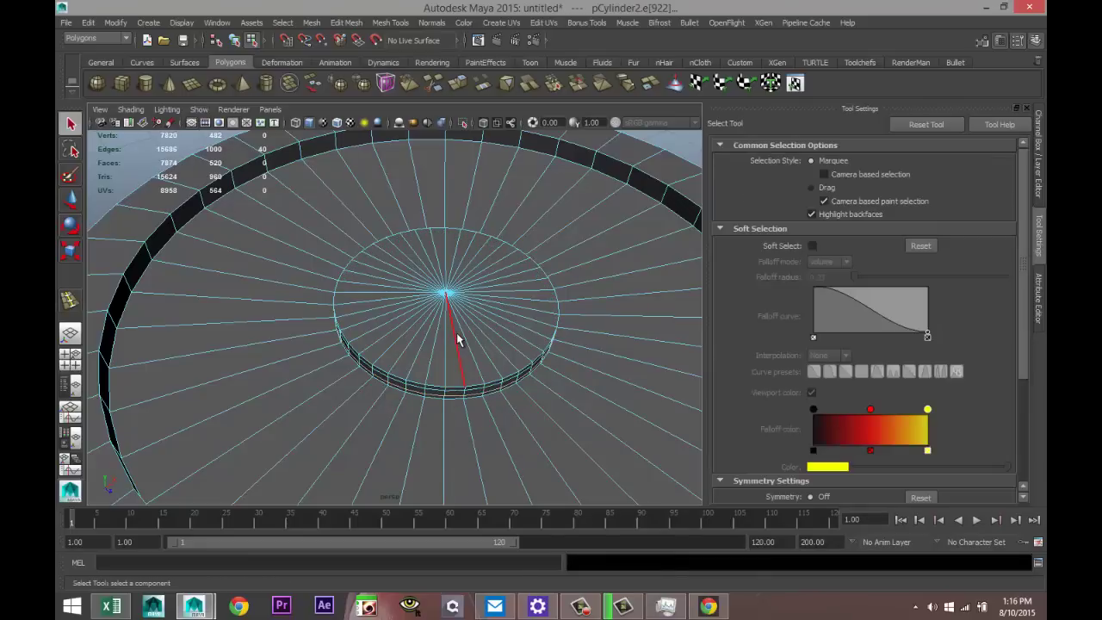
{"action": "right_click_drag", "start_coordinate": [446, 296], "coordinate": [511, 276]}
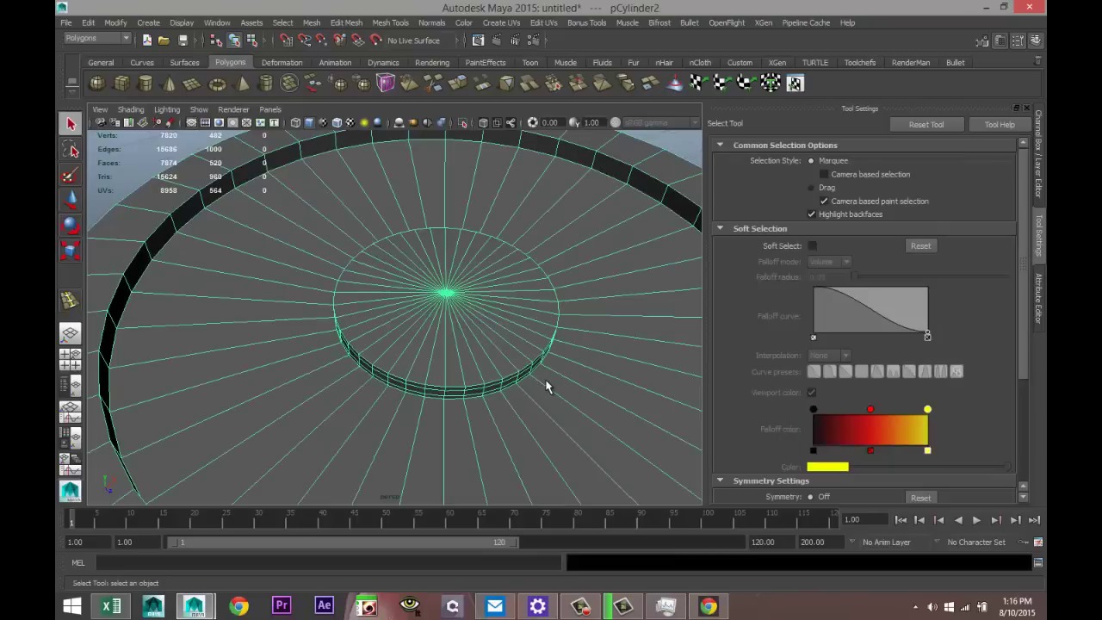
{"action": "key", "text": "f"}
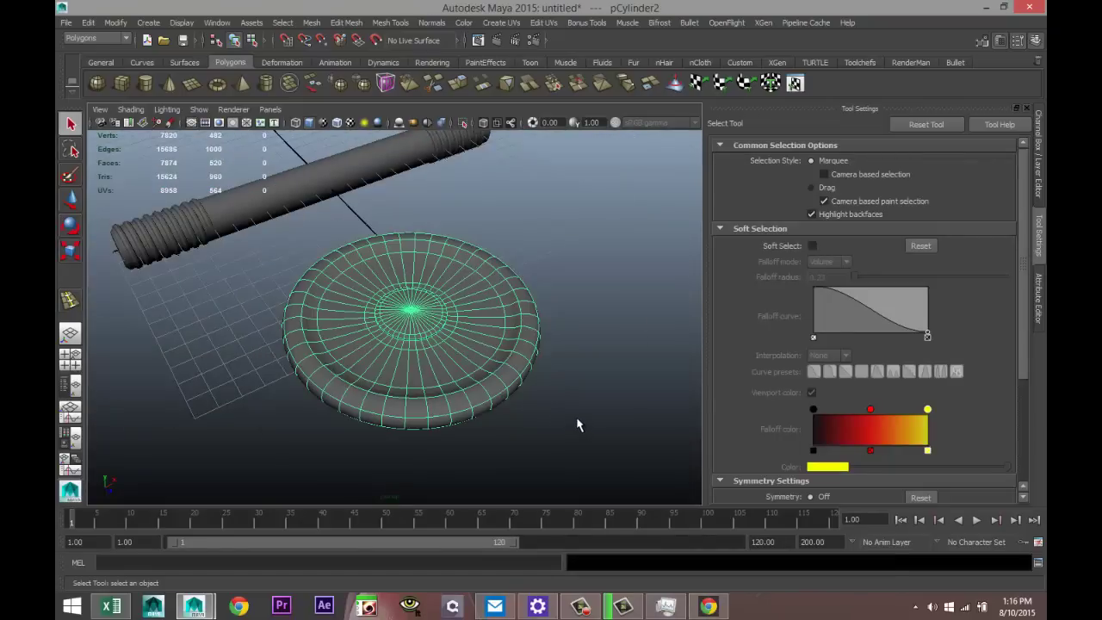
{"action": "left_click", "coordinate": [576, 425]}
{"action": "scroll", "coordinate": [554, 416], "scroll_direction": "down", "scroll_amount": 3}
{"action": "left_click_drag", "start_coordinate": [502, 430], "coordinate": [408, 328], "text": "alt"}
{"action": "right_click_drag", "start_coordinate": [408, 328], "coordinate": [454, 282]}
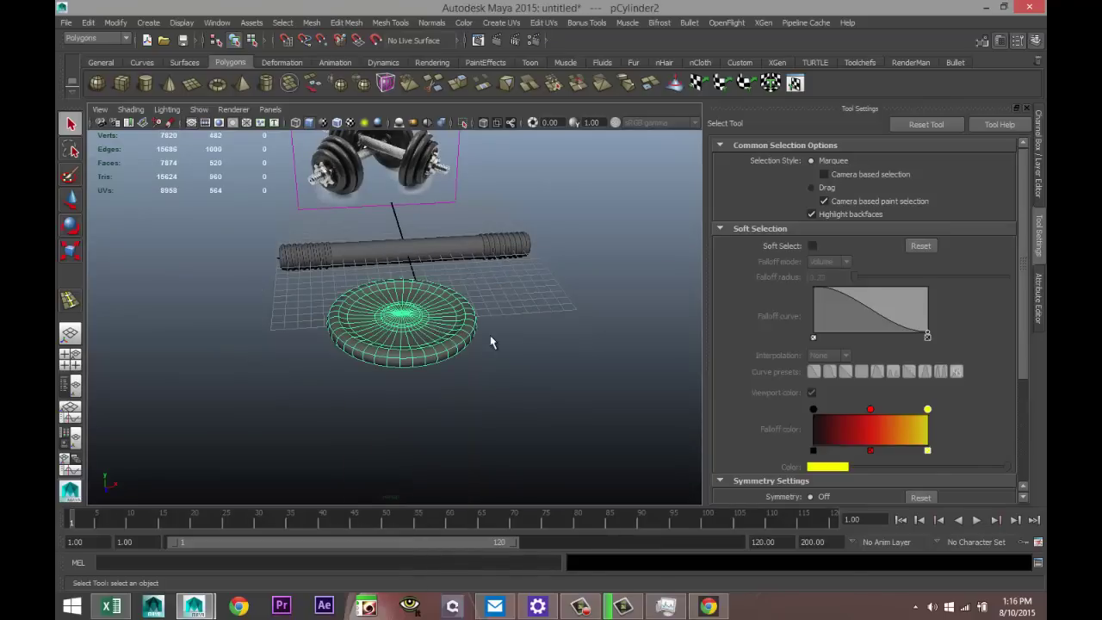
Step: Rotate the plate upright around Z and set its Z rotation to exactly -90
{"action": "key", "text": "e"}
{"action": "left_click_drag", "start_coordinate": [450, 276], "coordinate": [478, 297]}
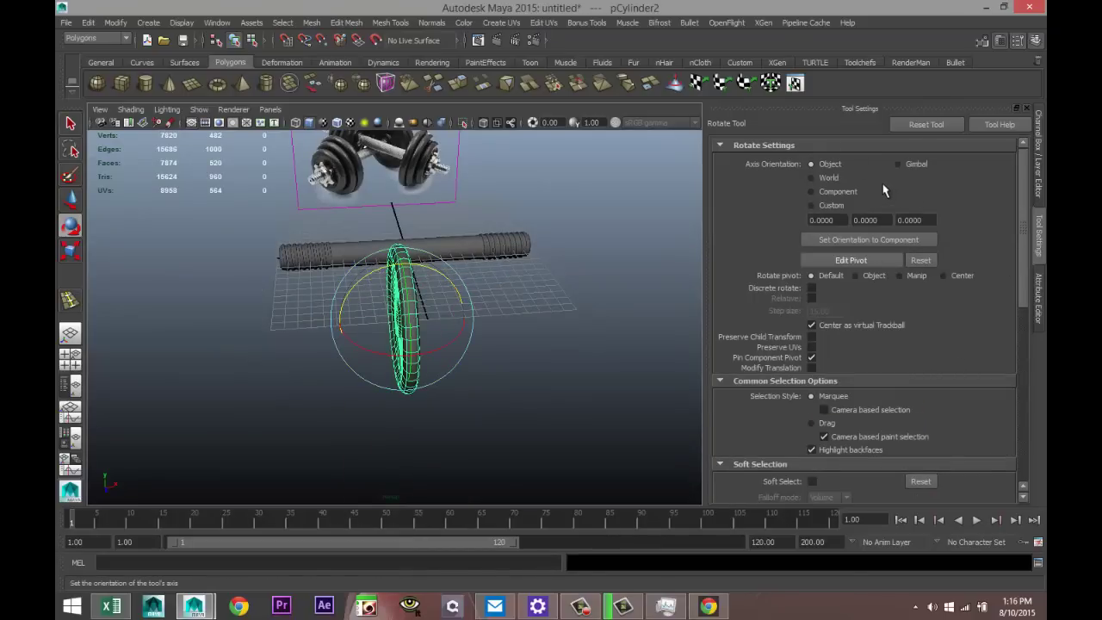
{"action": "key", "text": "ctrl+a"}
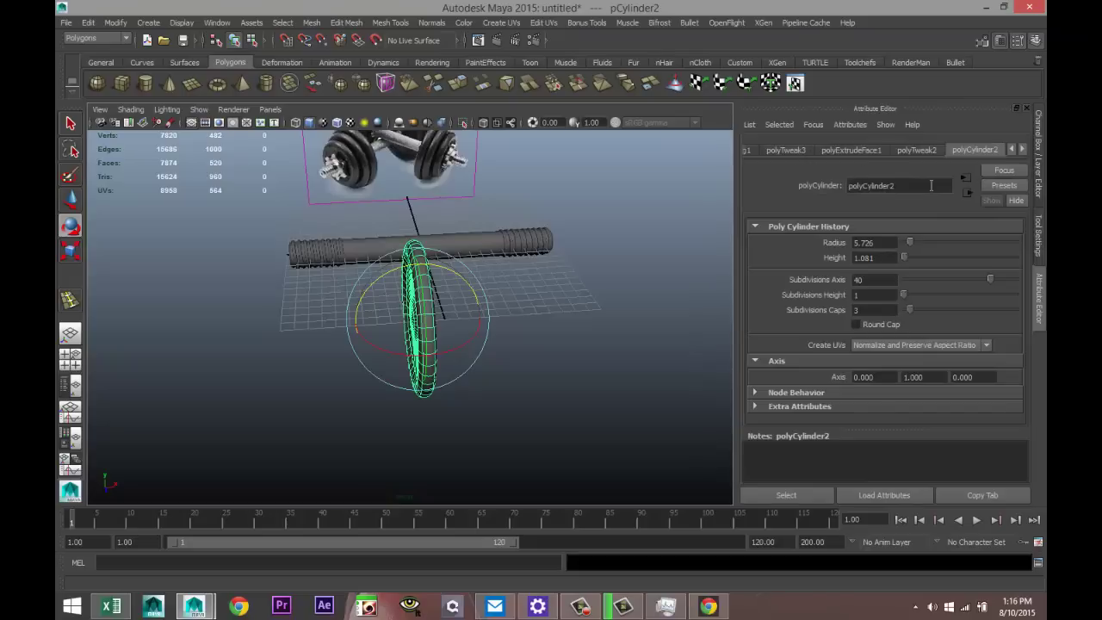
{"action": "left_click", "coordinate": [1011, 150]}
{"action": "left_click", "coordinate": [1012, 149]}
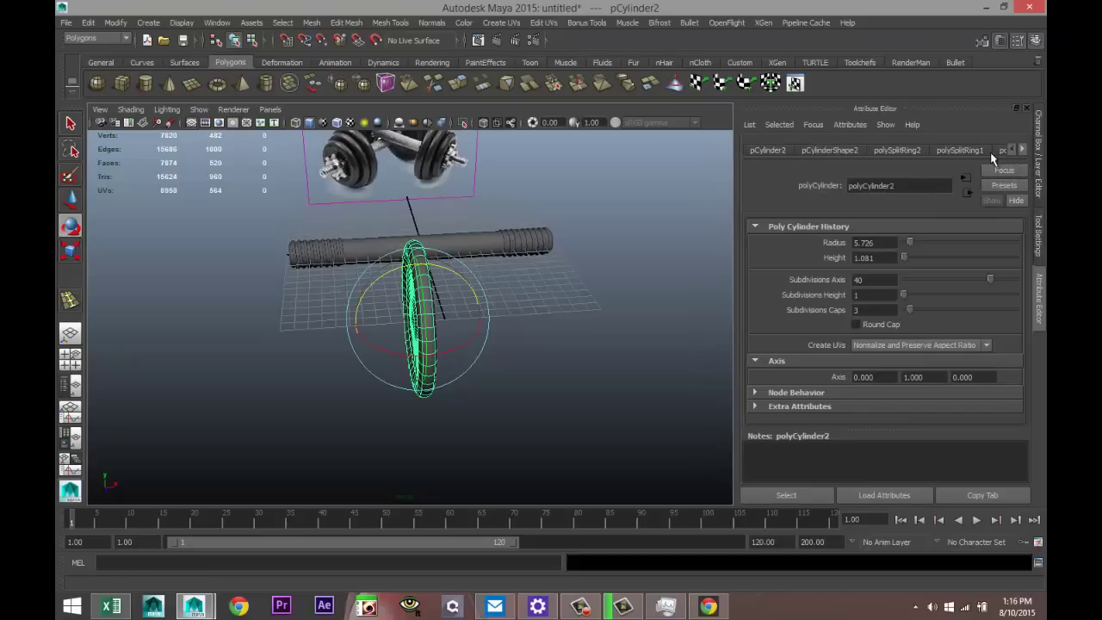
{"action": "left_click", "coordinate": [765, 152]}
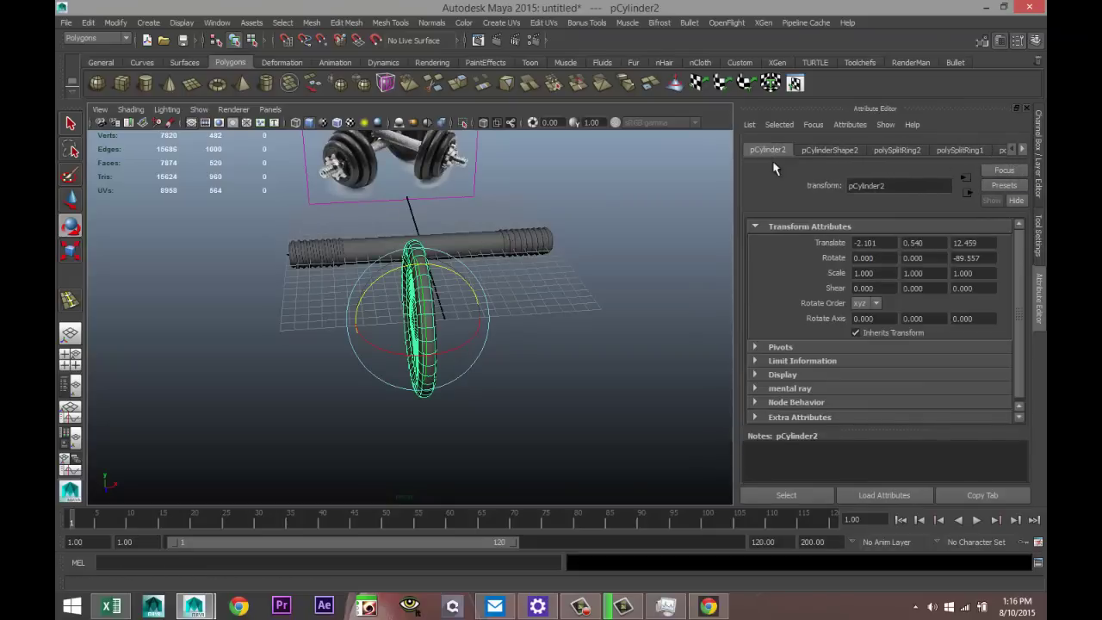
{"action": "left_click", "coordinate": [991, 258]}
{"action": "type", "text": "-90"}
{"action": "key", "text": "Return"}
Step: Set the plate's X, Y and Z translation to 0 so it is centred on the bar
{"action": "left_click", "coordinate": [875, 242]}
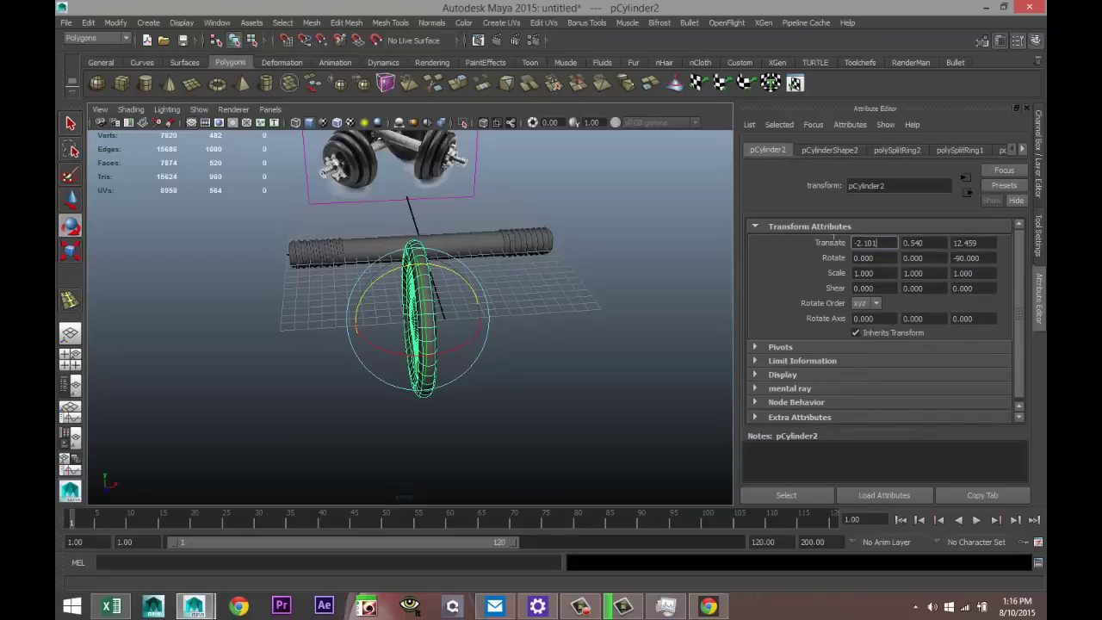
{"action": "type", "text": "0"}
{"action": "key", "text": "Tab"}
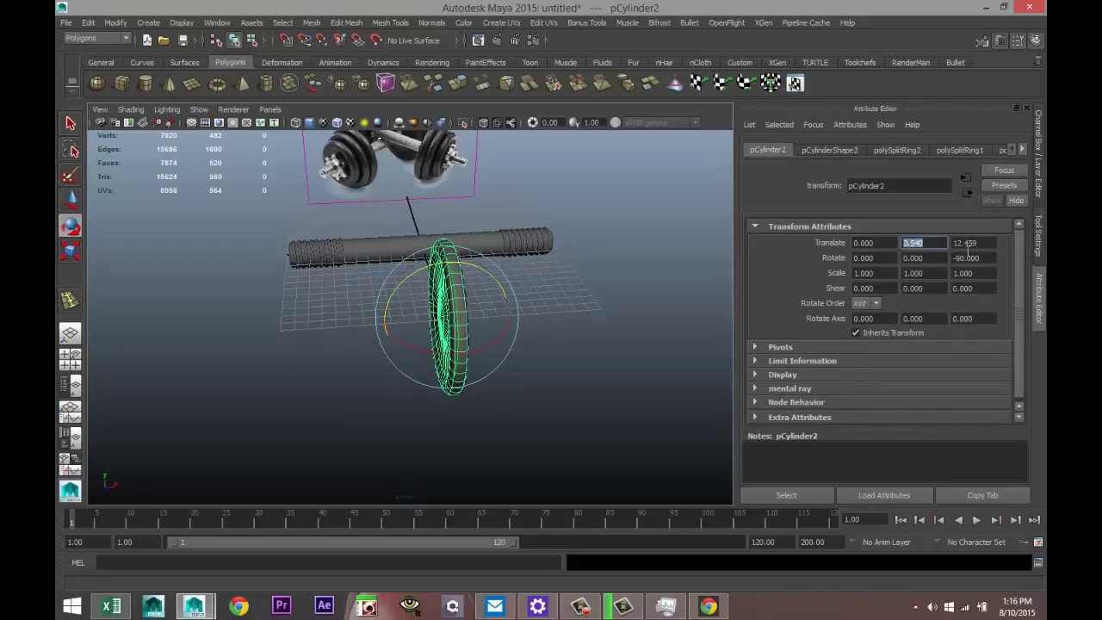
{"action": "type", "text": "0"}
{"action": "key", "text": "Tab"}
{"action": "type", "text": "0"}
{"action": "left_click", "coordinate": [928, 242]}
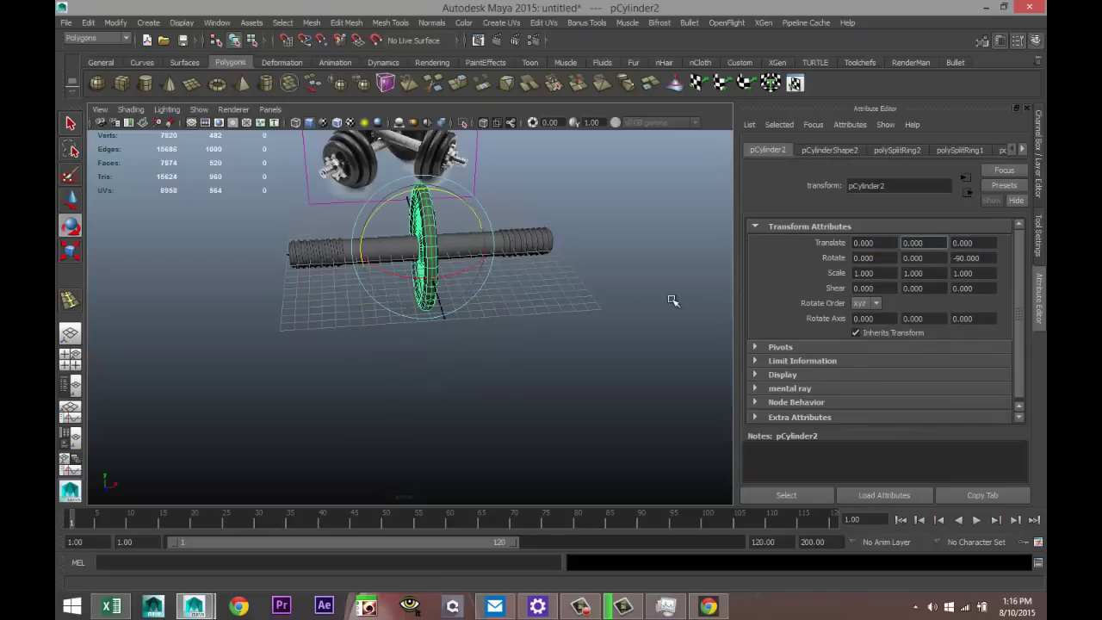
Step: Move the plate along the bar toward its threaded end on the negative X side, to about X -4.2
{"action": "left_click_drag", "start_coordinate": [499, 278], "coordinate": [507, 398], "text": "alt"}
{"action": "key", "text": "w"}
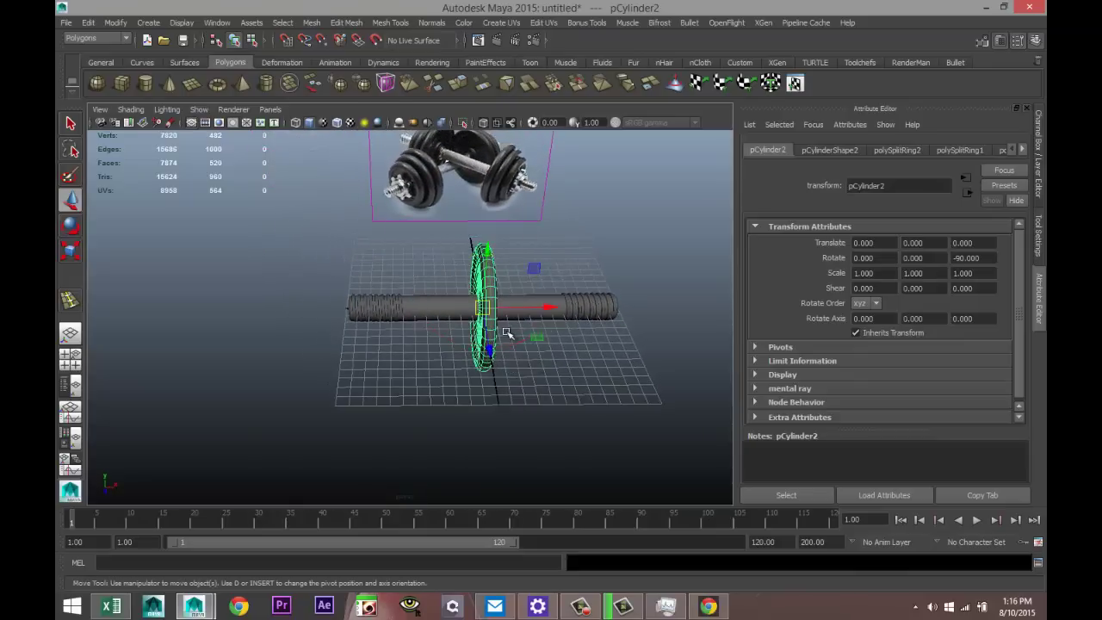
{"action": "left_click_drag", "start_coordinate": [551, 307], "coordinate": [504, 311]}
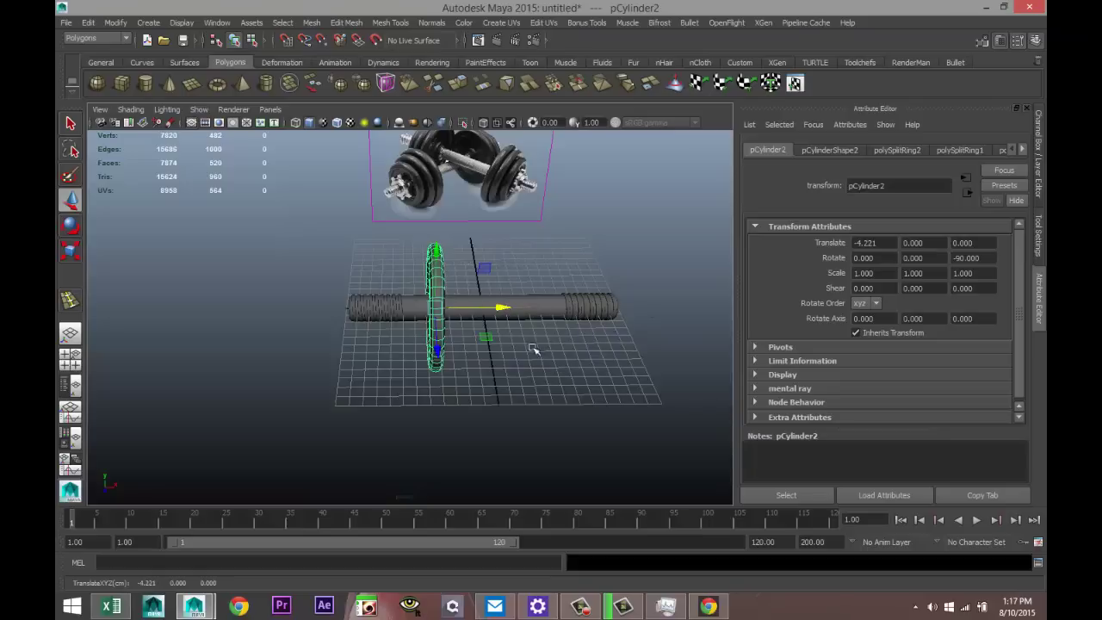
Step: Duplicate the plate and move the copy outward along the bar to about X -5.4, directly beside the original
{"action": "mouse_move", "coordinate": [395, 445]}
{"action": "left_mouse_down", "text": "alt"}
{"action": "mouse_move", "coordinate": [381, 435]}
{"action": "mouse_move", "coordinate": [452, 433]}
{"action": "mouse_move", "coordinate": [396, 437]}
{"action": "left_mouse_up", "text": "alt"}
{"action": "key", "text": "ctrl+d"}
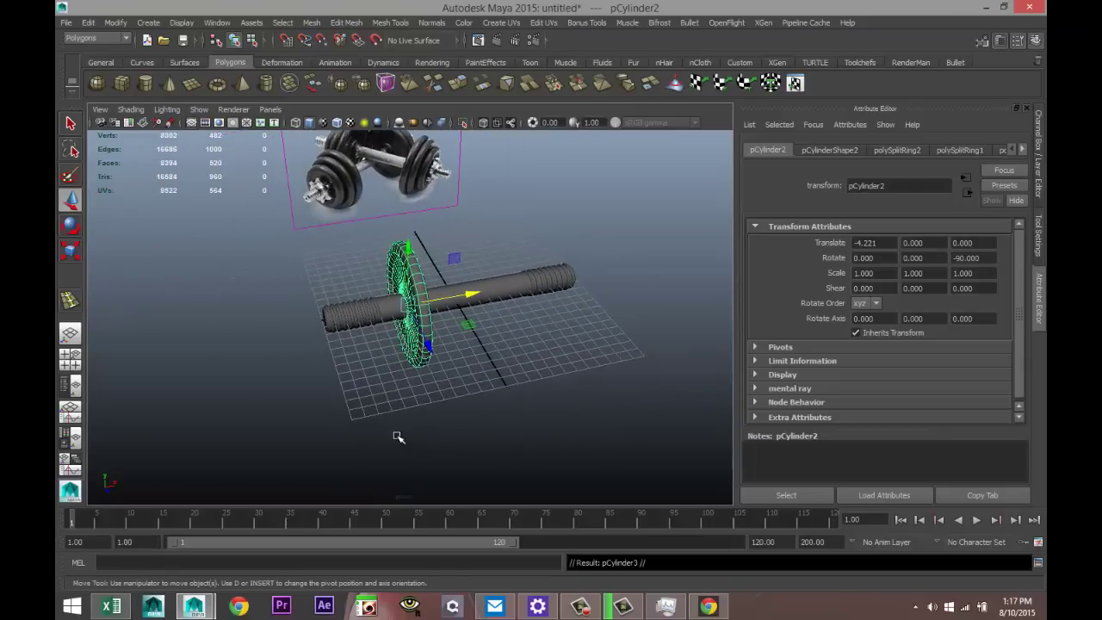
{"action": "left_click_drag", "start_coordinate": [472, 296], "coordinate": [456, 298]}
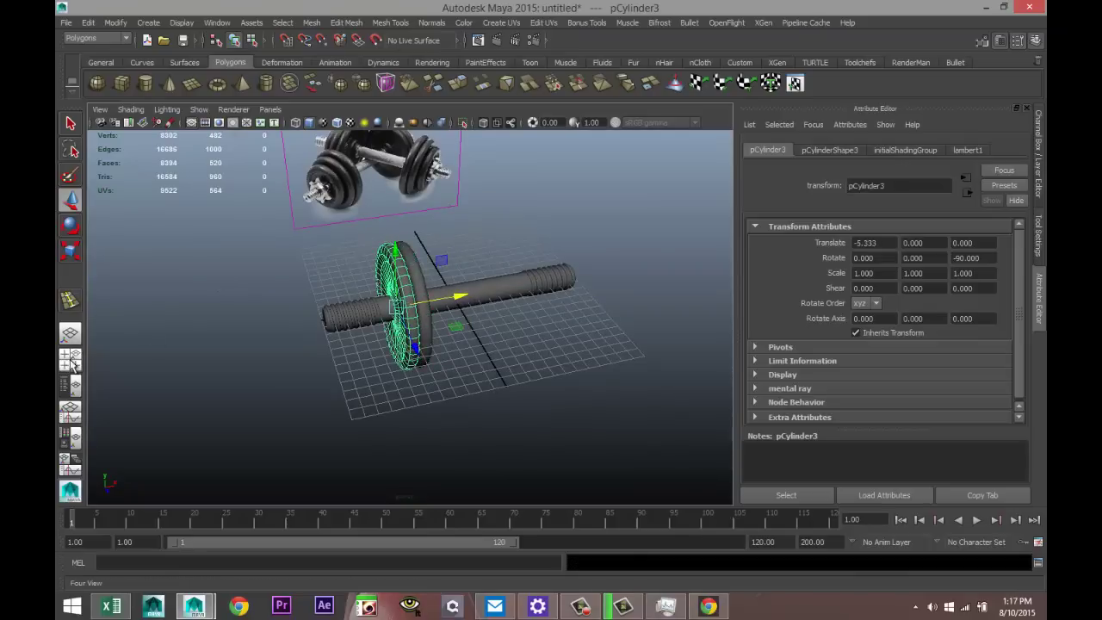
{"action": "left_click", "coordinate": [70, 360]}
{"action": "key", "text": "space"}
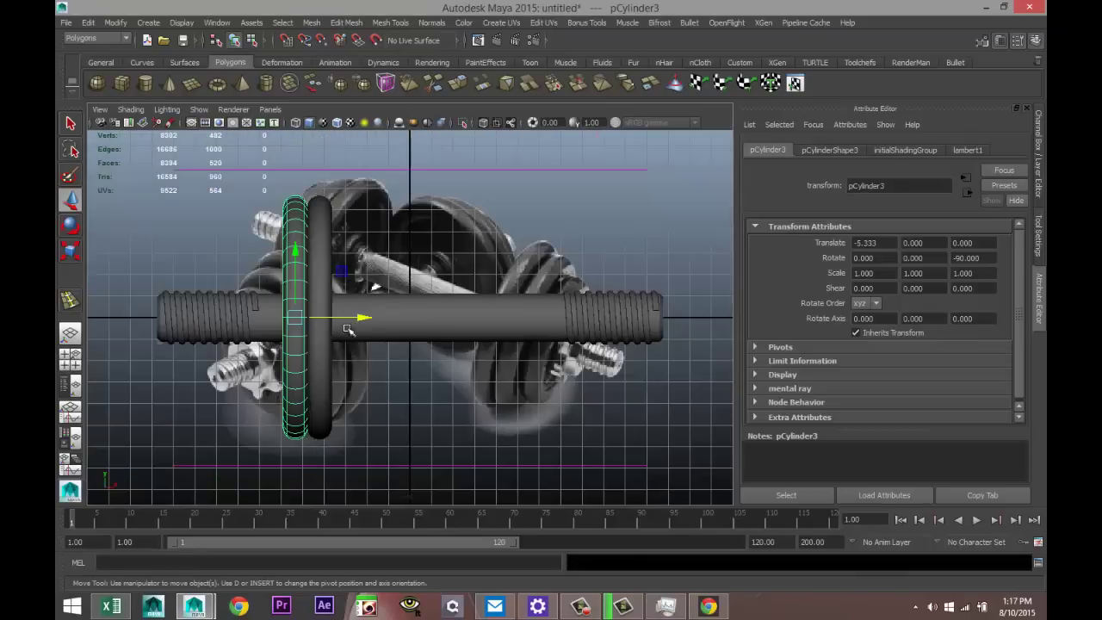
{"action": "left_click_drag", "start_coordinate": [365, 318], "coordinate": [364, 317]}
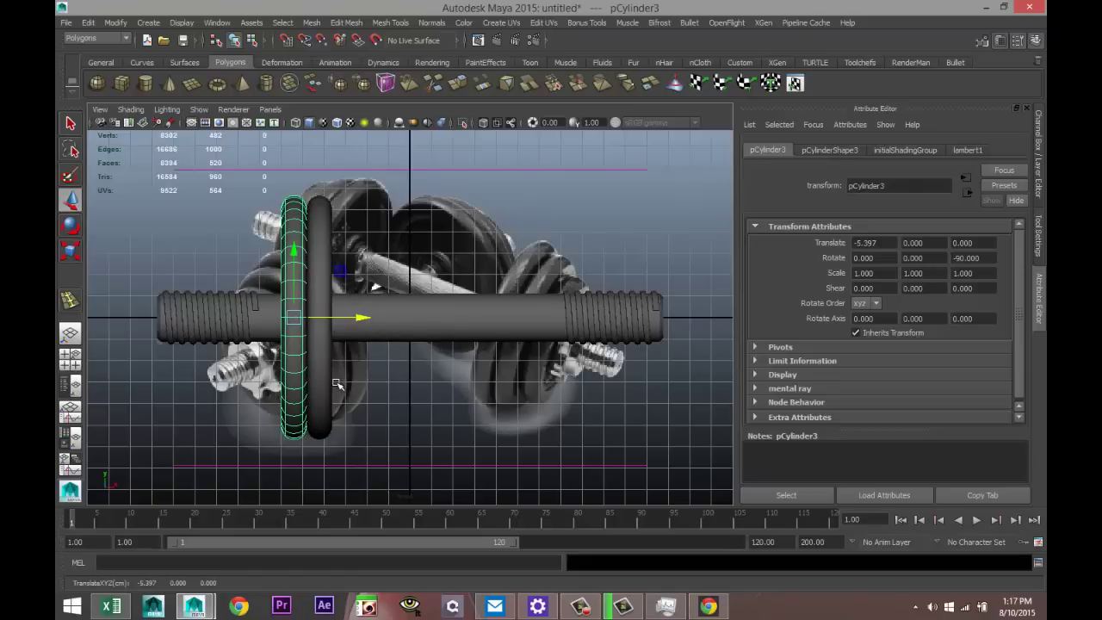
Step: Scale the copied plate uniformly to about 0.886, then duplicate it with the same transformation to make a third, smaller plate
{"action": "key", "text": "r"}
{"action": "left_click_drag", "start_coordinate": [294, 318], "coordinate": [278, 321]}
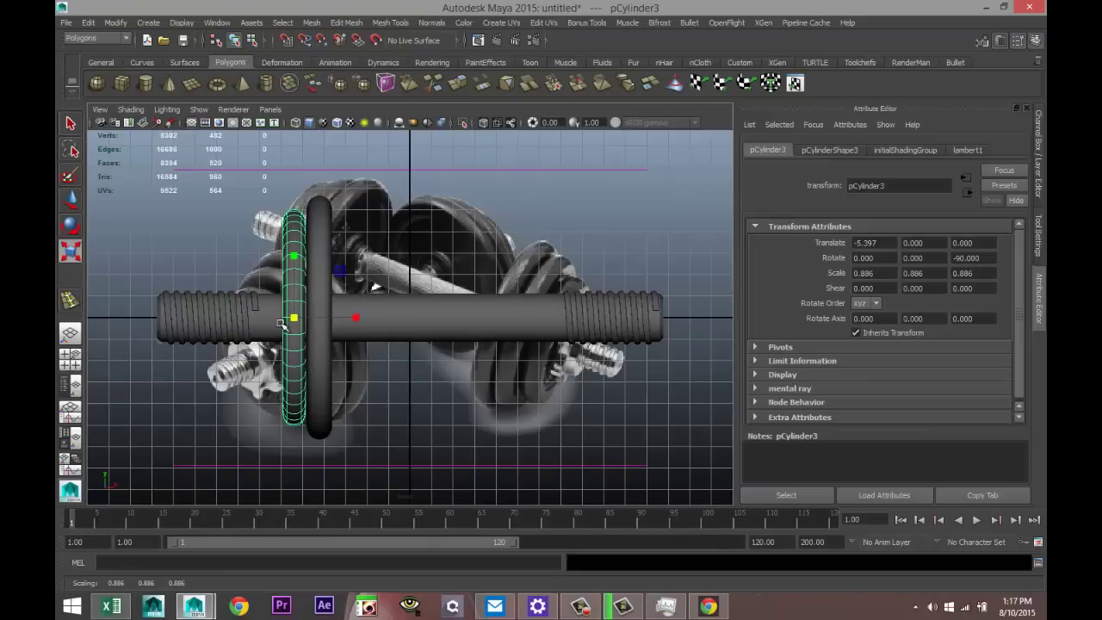
{"action": "key", "text": "shift+d"}
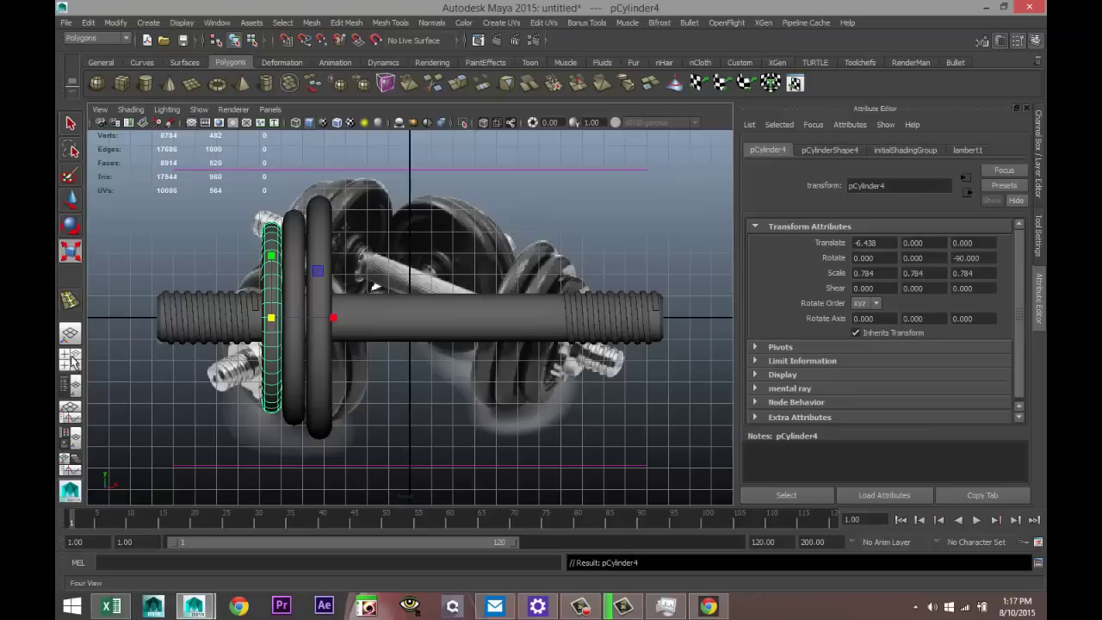
Step: In the perspective view, compare the three stacked plates and the threaded bar end with the plates and end nut in the reference picture
{"action": "key", "text": "space"}
{"action": "key", "text": "space"}
{"action": "key", "text": "space"}
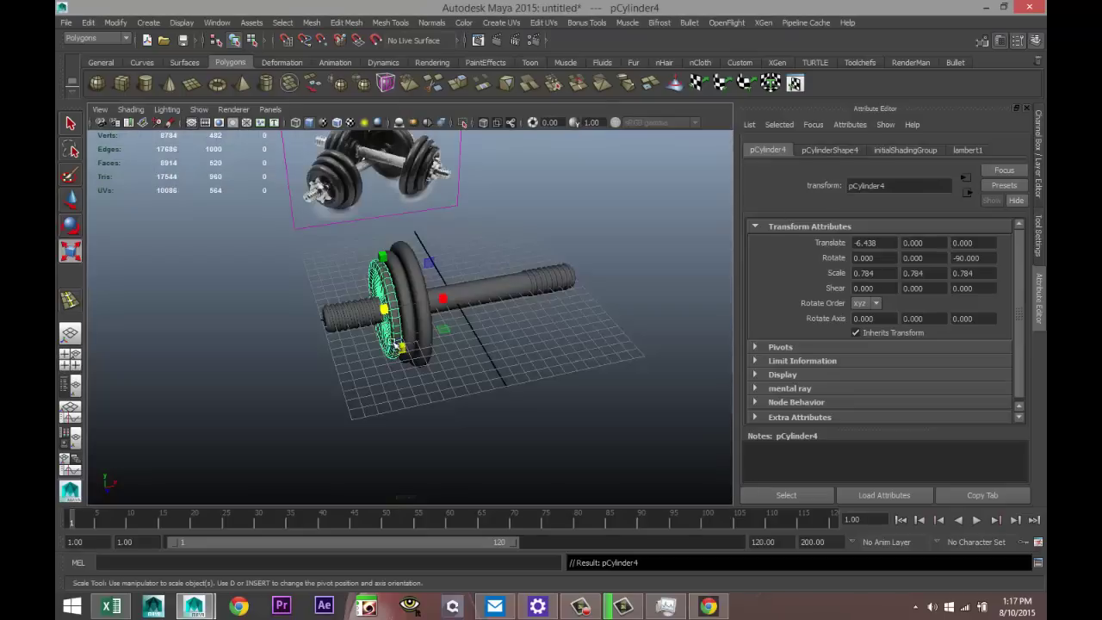
{"action": "left_click_drag", "start_coordinate": [398, 346], "coordinate": [450, 368], "text": "alt"}
{"action": "middle_click_drag", "start_coordinate": [450, 369], "coordinate": [460, 370], "text": "alt"}
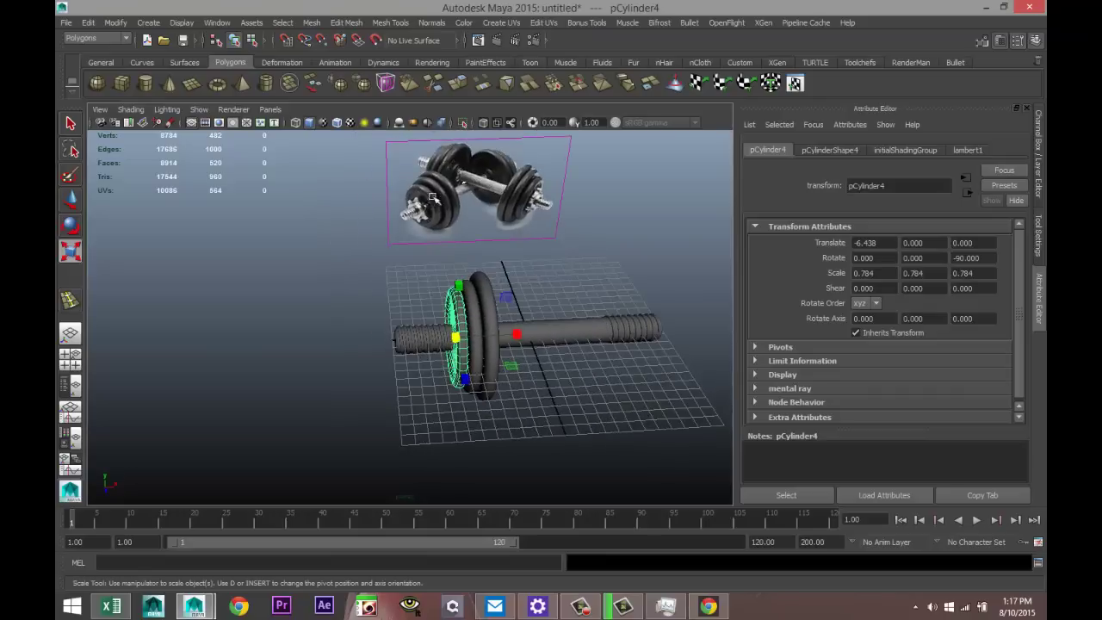
{"action": "scroll", "coordinate": [405, 278], "scroll_direction": "up", "scroll_amount": 4}
{"action": "middle_click_drag", "start_coordinate": [394, 276], "coordinate": [435, 258], "text": "alt"}
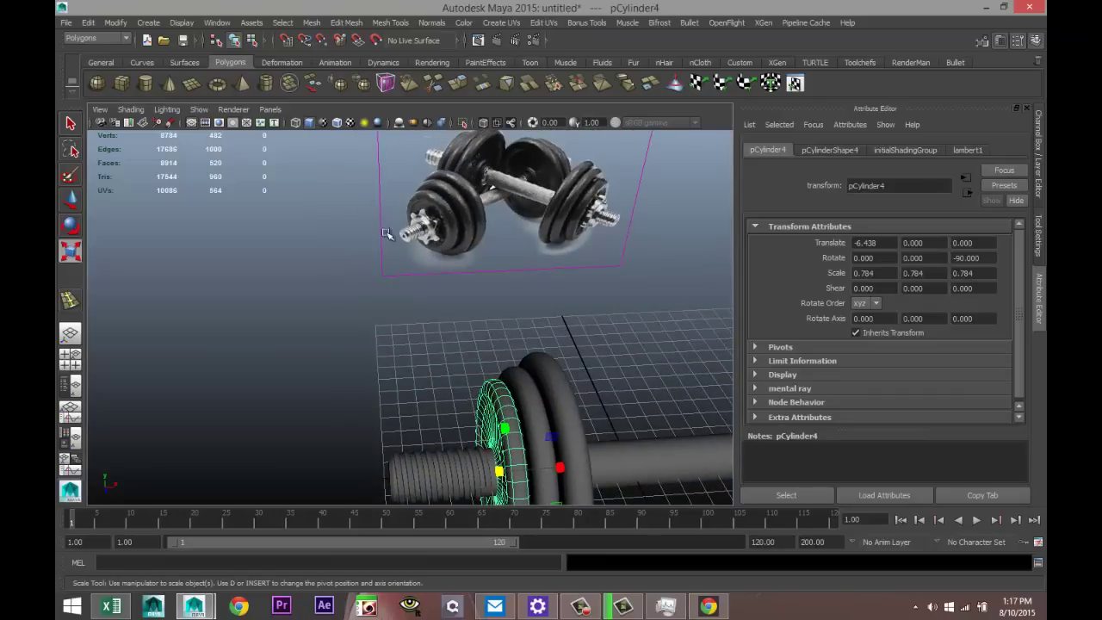
{"action": "left_click_drag", "start_coordinate": [416, 370], "coordinate": [298, 273], "text": "alt"}
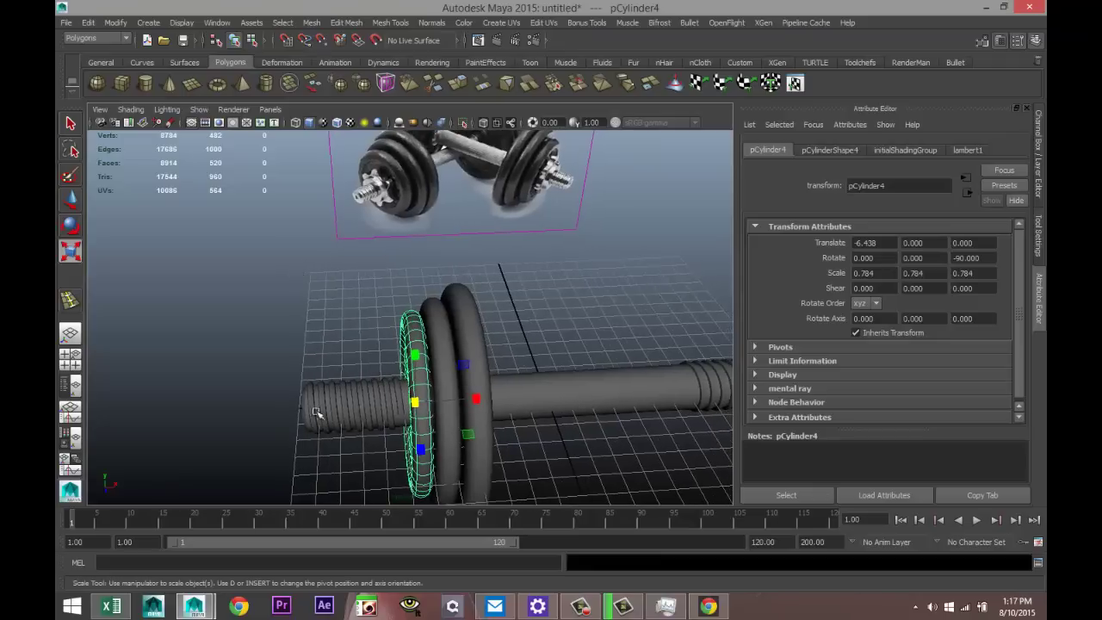
{"action": "left_click_drag", "start_coordinate": [351, 308], "coordinate": [398, 261], "text": "alt"}
{"action": "middle_click_drag", "start_coordinate": [398, 261], "coordinate": [447, 226], "text": "alt"}
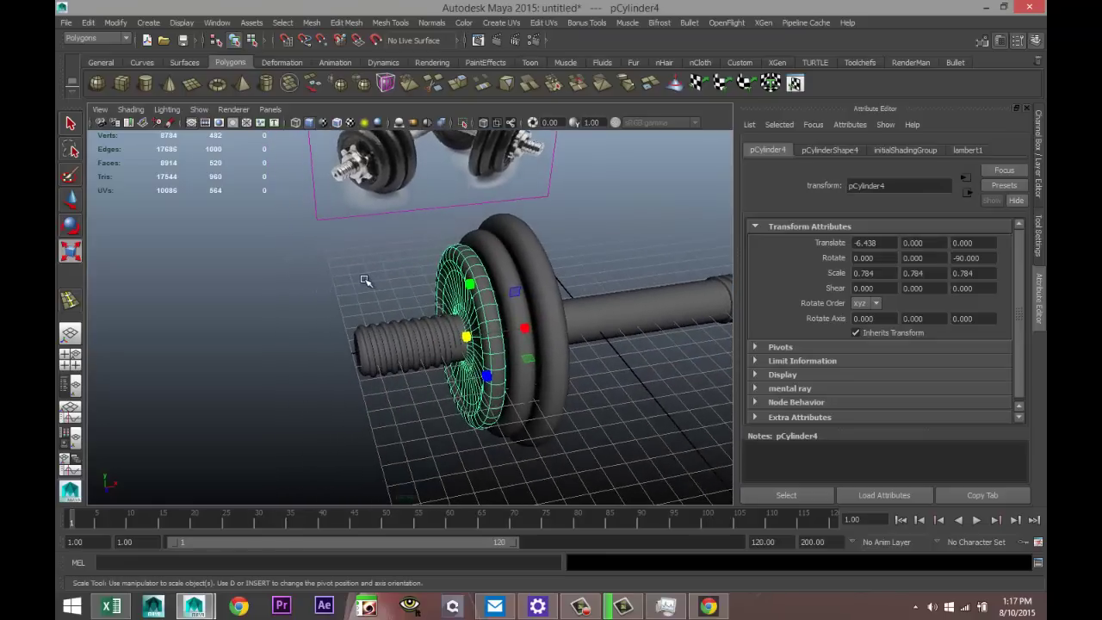
{"action": "left_click_drag", "start_coordinate": [355, 250], "coordinate": [430, 256], "text": "alt"}
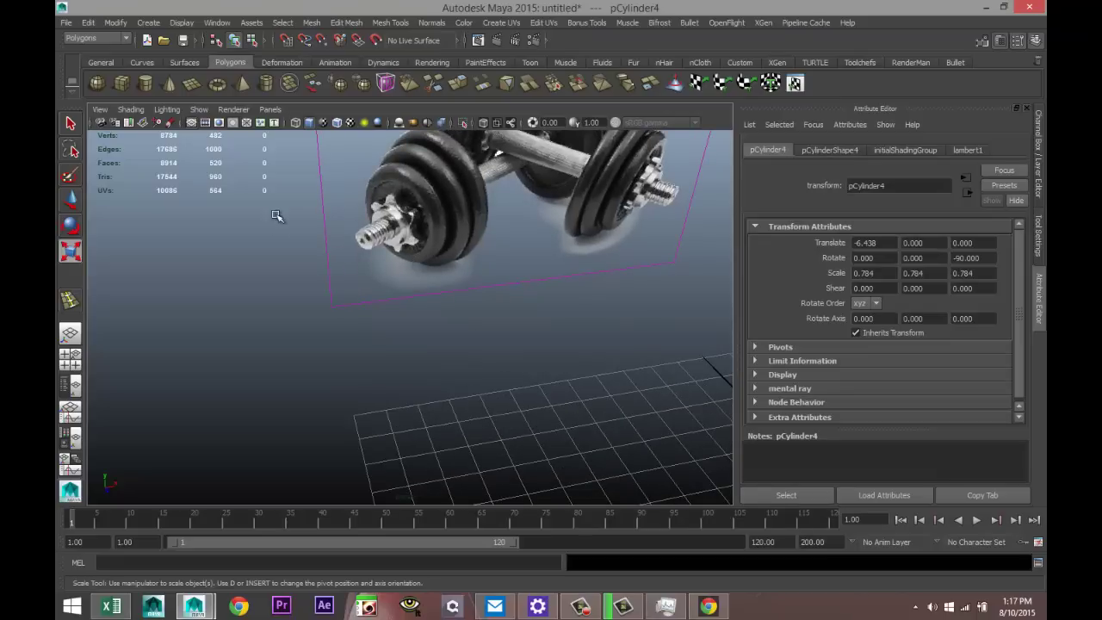
{"action": "left_click_drag", "start_coordinate": [344, 269], "coordinate": [340, 300], "text": "alt"}
{"action": "left_click_drag", "start_coordinate": [332, 370], "coordinate": [134, 116], "text": "alt"}
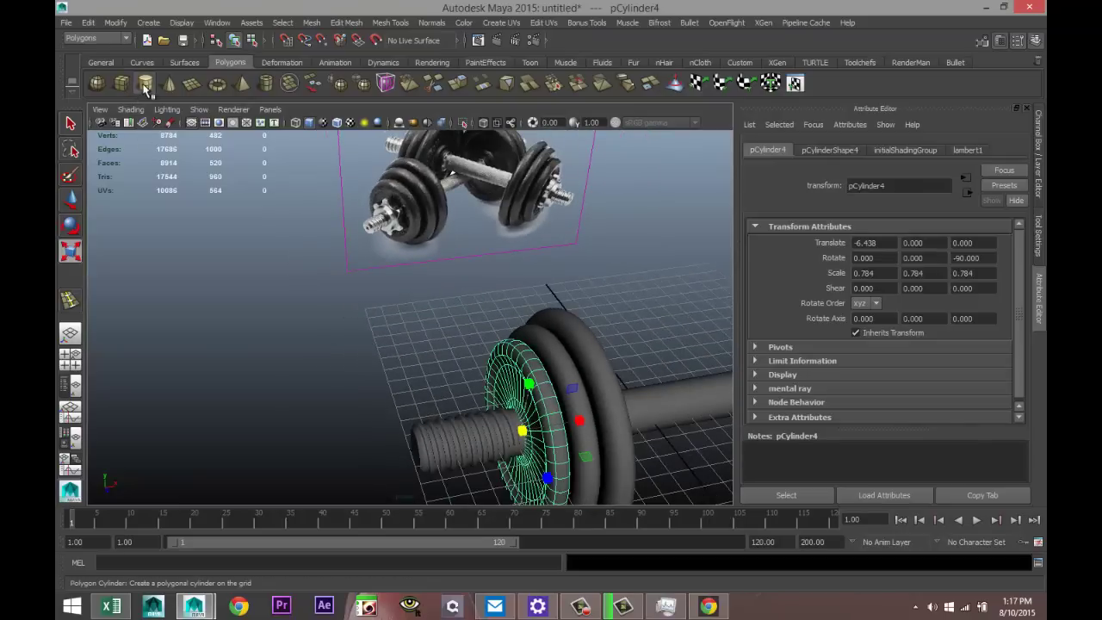
Step: Draw a polygon cylinder on the grid in front of the dumbbell, radius about 6.8 and height about 2.3, and open its construction attributes
{"action": "left_click_drag", "start_coordinate": [241, 258], "coordinate": [405, 352], "text": "alt"}
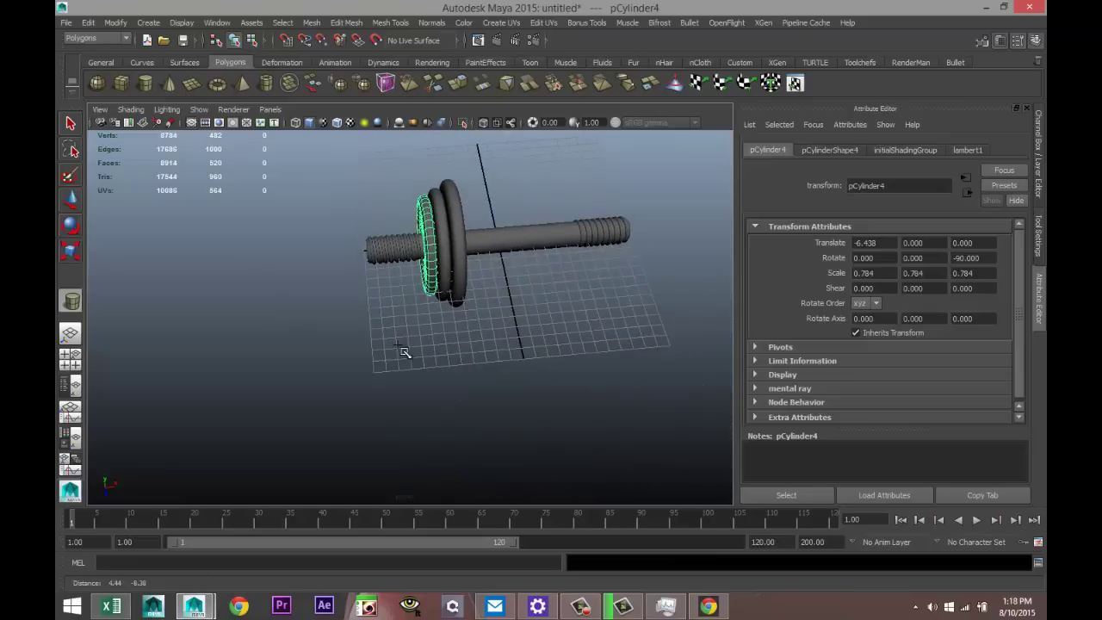
{"action": "key", "text": "g"}
{"action": "left_click_drag", "start_coordinate": [456, 386], "coordinate": [538, 413]}
{"action": "left_click_drag", "start_coordinate": [614, 433], "coordinate": [619, 433], "text": "alt"}
{"action": "left_click", "coordinate": [896, 151]}
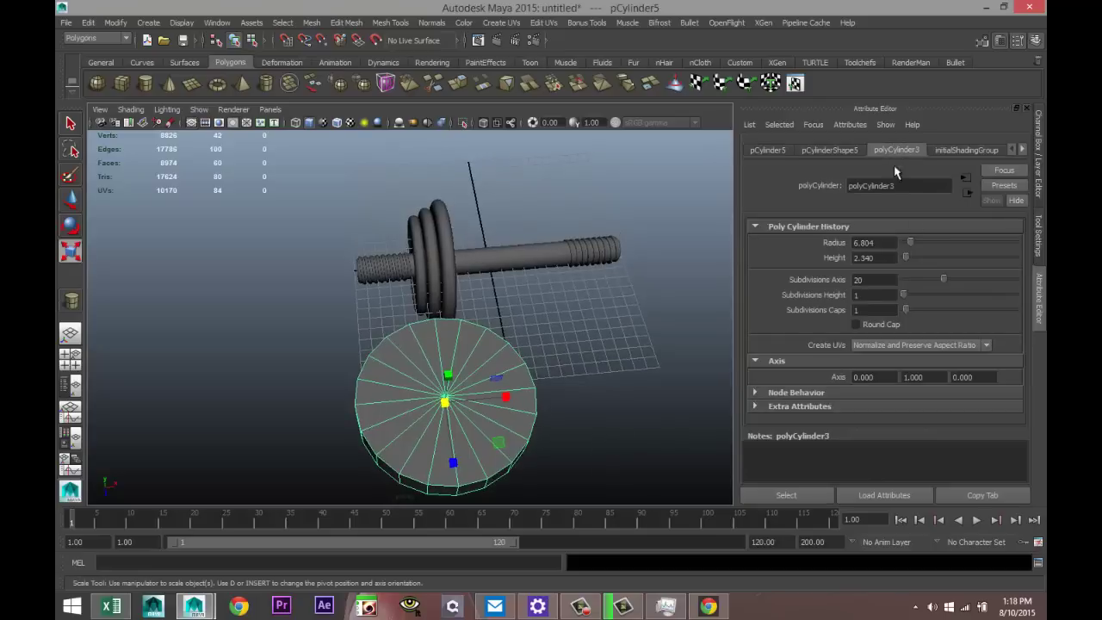
Step: Set the new cylinder's axis subdivisions to 12
{"action": "left_click", "coordinate": [872, 280]}
{"action": "type", "text": "12"}
{"action": "key", "text": "Return"}
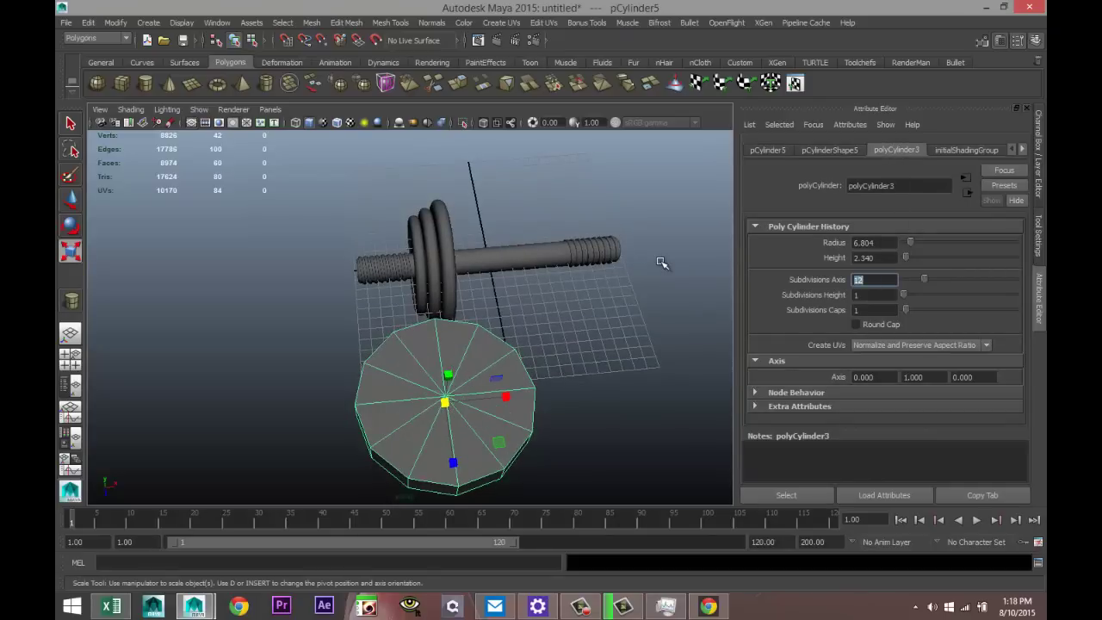
{"action": "mouse_move", "coordinate": [566, 320]}
{"action": "left_mouse_down", "text": "alt"}
{"action": "mouse_move", "coordinate": [569, 267]}
{"action": "mouse_move", "coordinate": [583, 279]}
{"action": "mouse_move", "coordinate": [585, 317]}
{"action": "left_mouse_up", "text": "alt"}
{"action": "middle_click_drag", "start_coordinate": [563, 303], "coordinate": [539, 249], "text": "alt"}
{"action": "left_click_drag", "start_coordinate": [539, 249], "coordinate": [531, 262], "text": "alt"}
{"action": "key", "text": "r"}
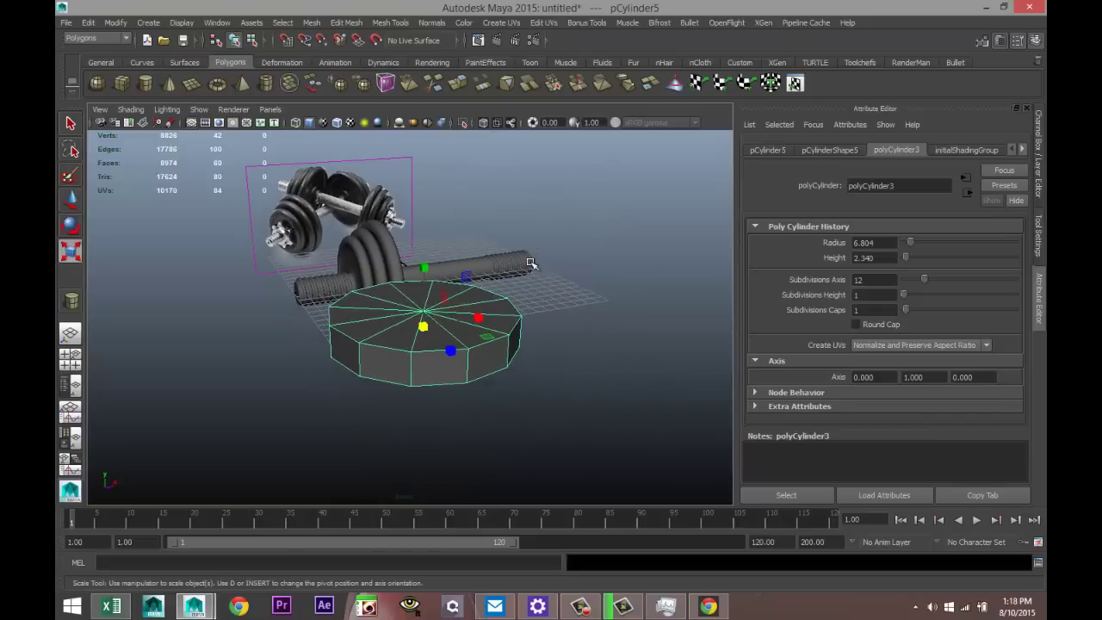
Step: Select every other side face around the twelve-sided cylinder
{"action": "right_click_drag", "start_coordinate": [432, 377], "coordinate": [430, 384]}
{"action": "left_click", "coordinate": [437, 365]}
{"action": "left_click", "coordinate": [341, 355], "text": "shift"}
{"action": "left_click_drag", "start_coordinate": [340, 356], "coordinate": [392, 355], "text": "alt"}
{"action": "left_click", "coordinate": [392, 355], "text": "shift"}
{"action": "left_click_drag", "start_coordinate": [492, 344], "coordinate": [416, 361], "text": "alt"}
{"action": "left_click", "coordinate": [416, 361], "text": "shift"}
{"action": "left_click_drag", "start_coordinate": [605, 386], "coordinate": [462, 374], "text": "alt"}
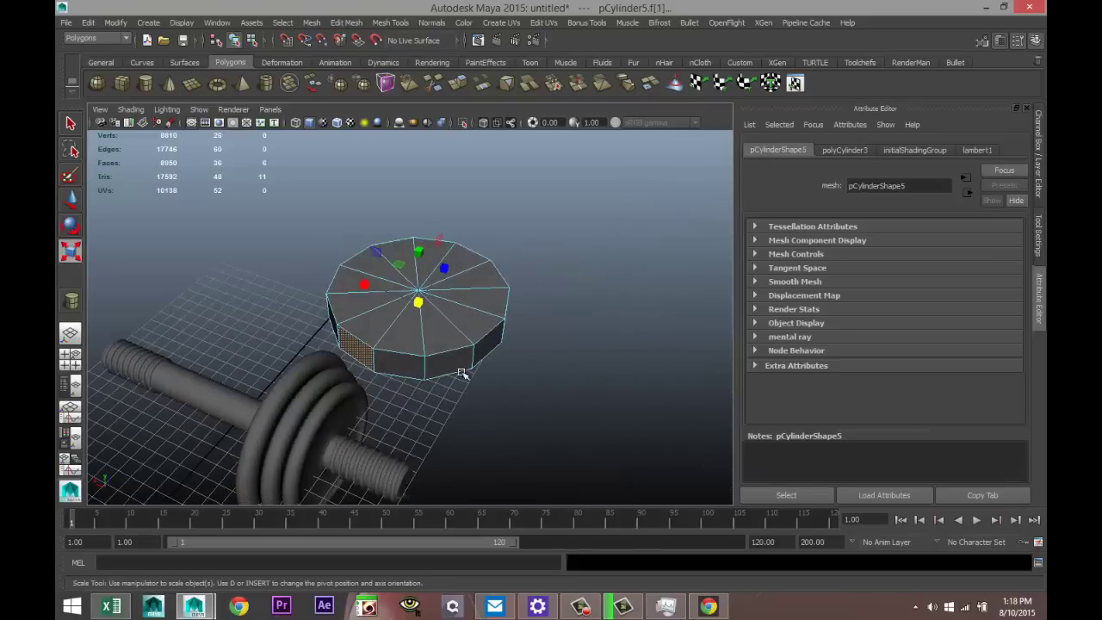
{"action": "left_click", "coordinate": [448, 366], "text": "shift"}
{"action": "left_click_drag", "start_coordinate": [526, 384], "coordinate": [486, 413], "text": "alt"}
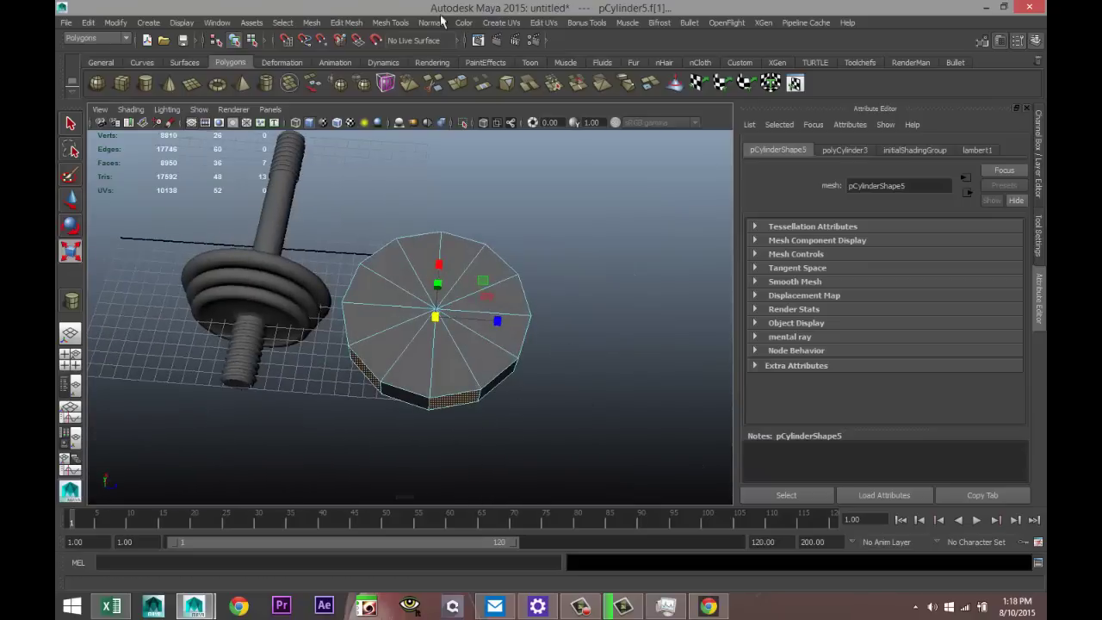
Step: Try extruding the selected side faces outward into nut teeth with a thickness of 3.1, and clear the selection
{"action": "left_click", "coordinate": [348, 24]}
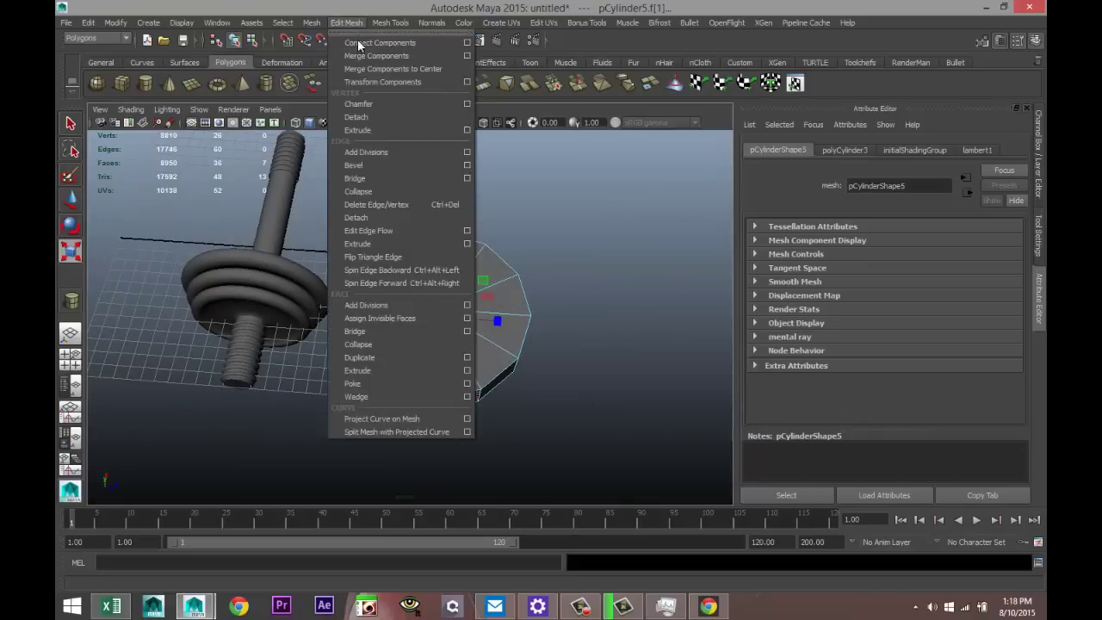
{"action": "left_click", "coordinate": [408, 371]}
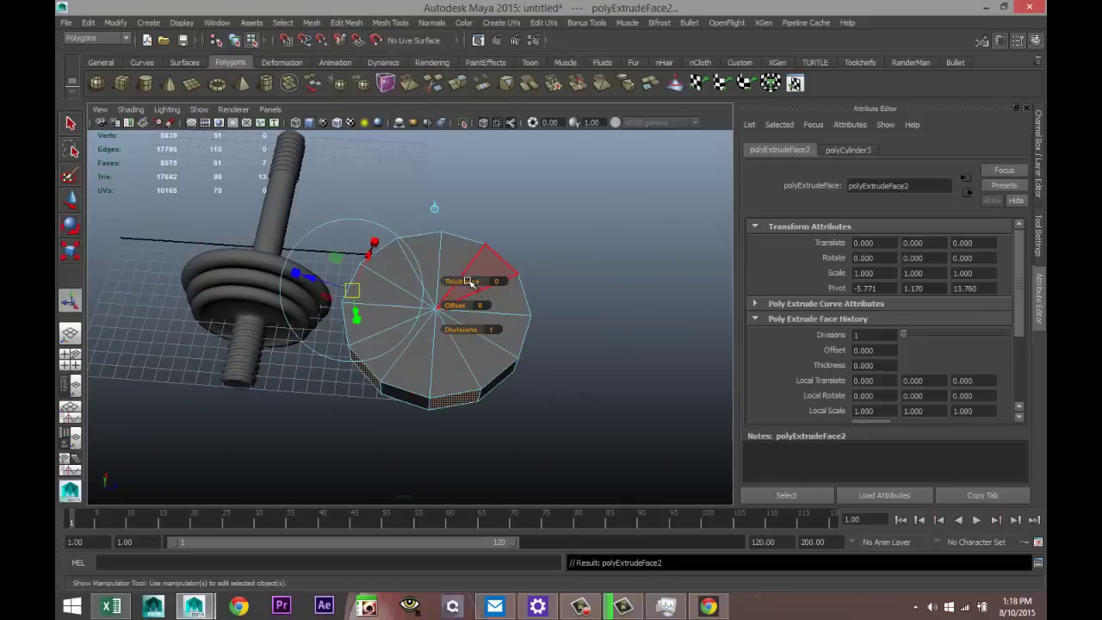
{"action": "left_click_drag", "start_coordinate": [463, 281], "coordinate": [489, 284]}
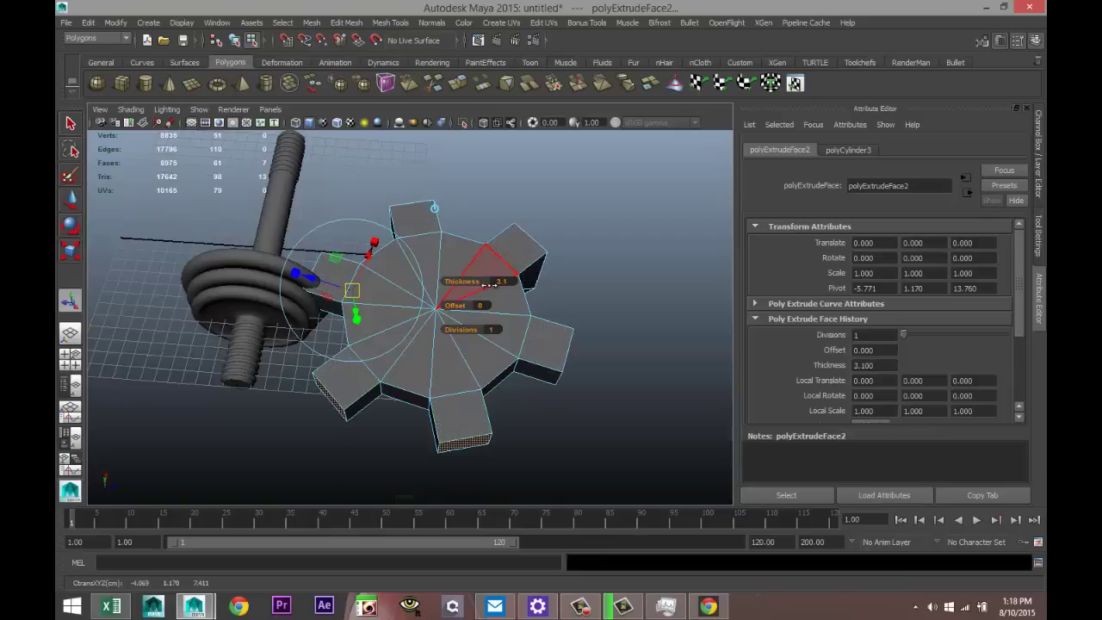
{"action": "left_click", "coordinate": [623, 273]}
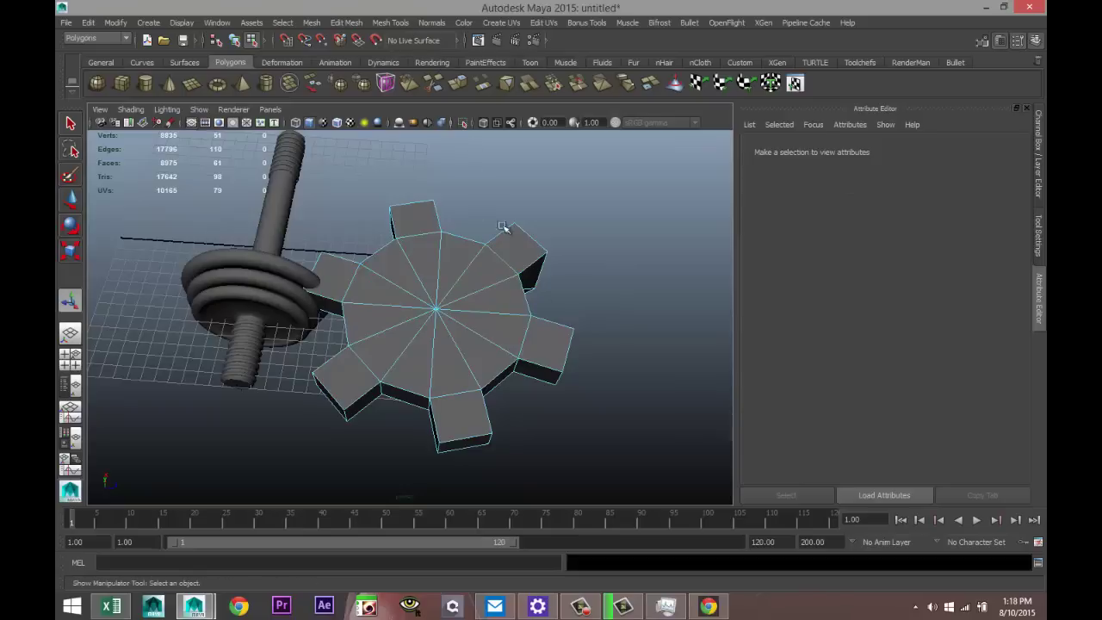
Step: Select the toothed cylinder as an object and raise its cap subdivisions to 3
{"action": "right_click_drag", "start_coordinate": [482, 286], "coordinate": [505, 276]}
{"action": "left_click", "coordinate": [515, 287]}
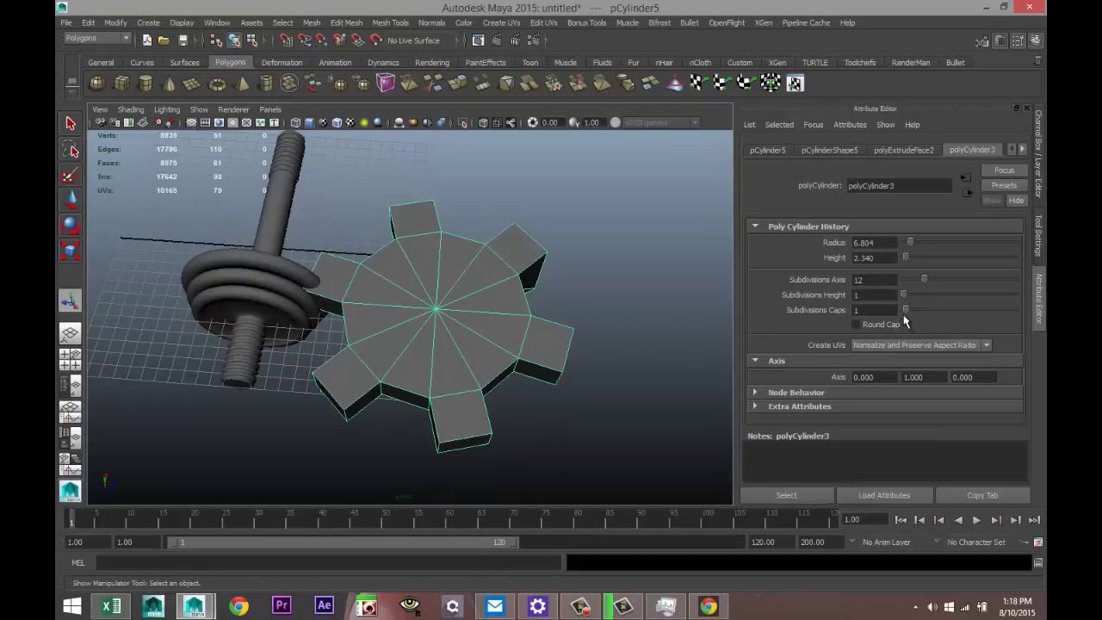
{"action": "left_click_drag", "start_coordinate": [904, 312], "coordinate": [909, 312]}
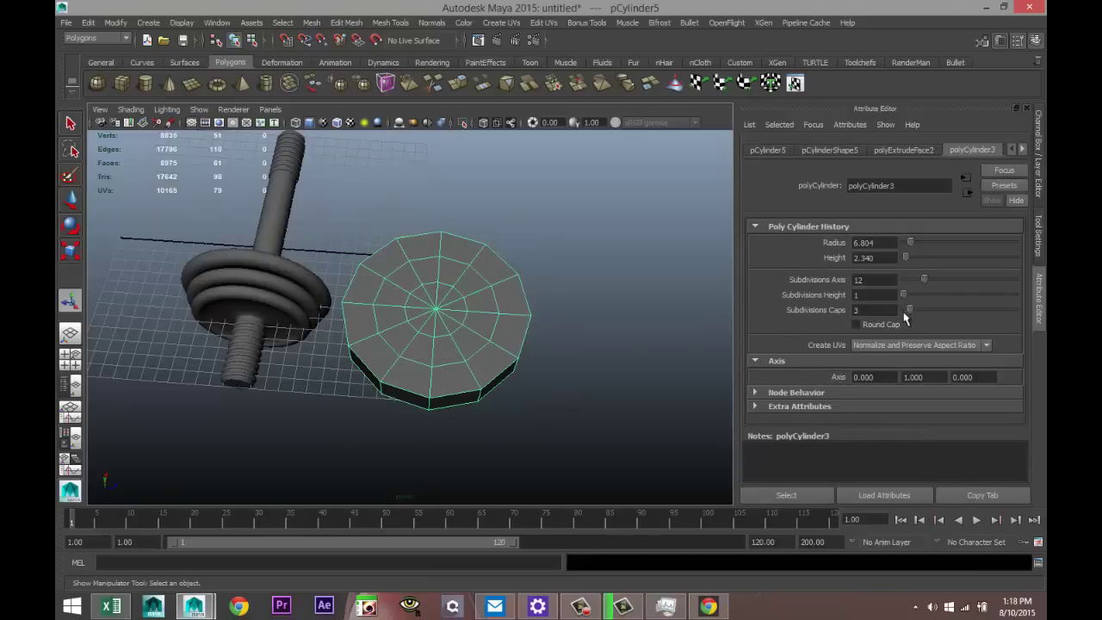
Step: Undo the cap subdivision change and the thickness of the tooth extrusion
{"action": "left_click_drag", "start_coordinate": [645, 335], "coordinate": [642, 264], "text": "alt"}
{"action": "key", "text": "ctrl+z"}
{"action": "key", "text": "ctrl+z"}
{"action": "key", "text": "ctrl+z"}
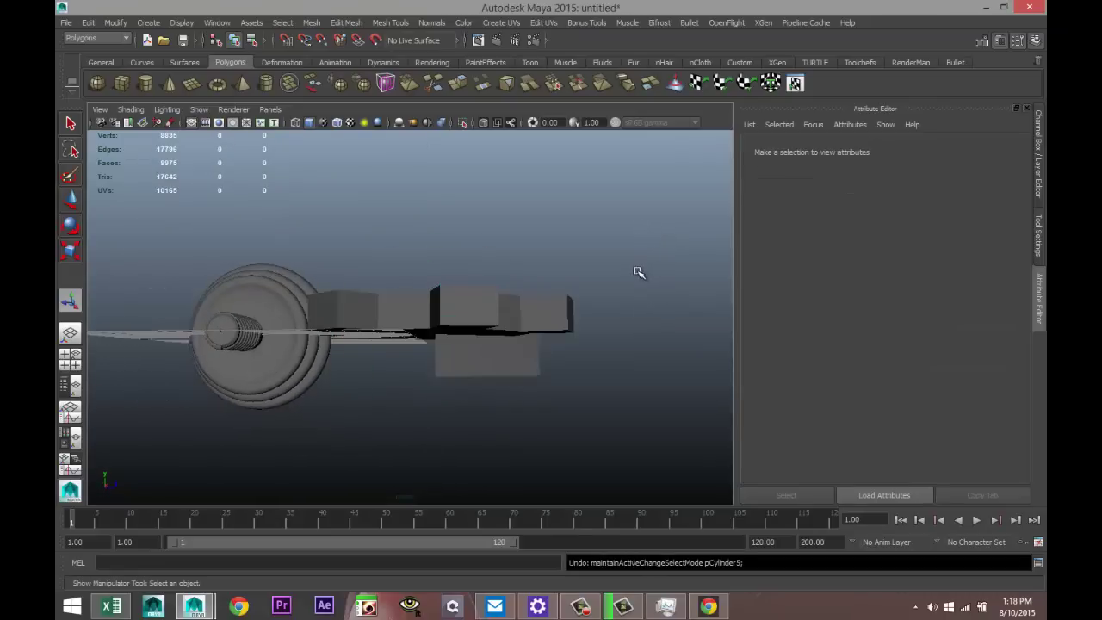
{"action": "key", "text": "ctrl+z"}
{"action": "key", "text": "ctrl+z"}
{"action": "left_click_drag", "start_coordinate": [607, 288], "coordinate": [575, 348], "text": "alt"}
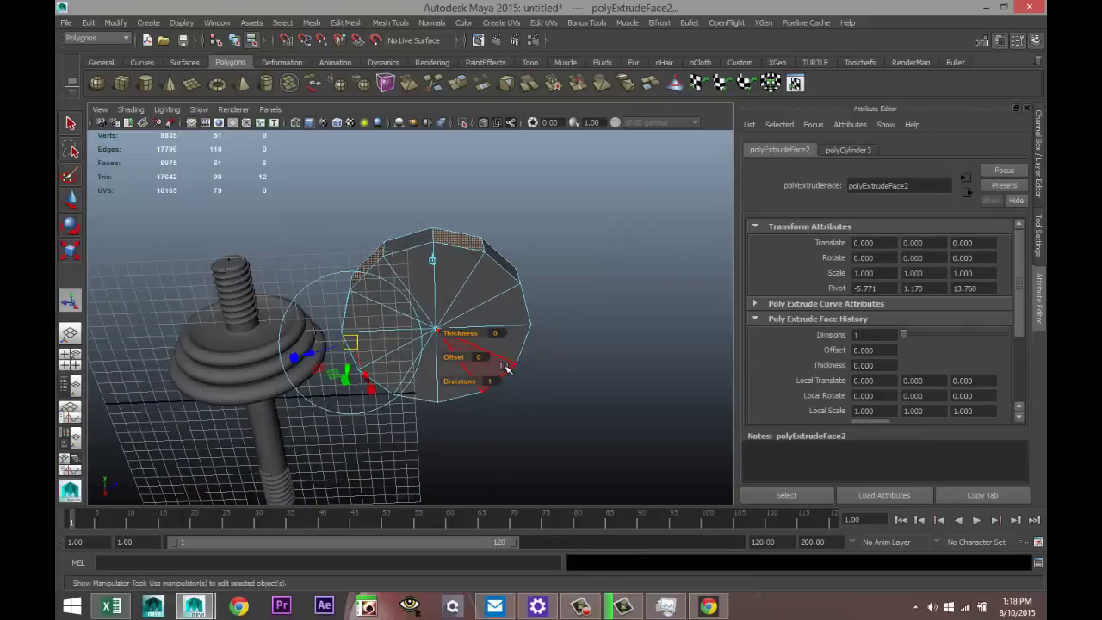
Step: Try extruding the side faces with a thickness of 3.4, inspect the underside, and undo the thickness
{"action": "left_click_drag", "start_coordinate": [593, 266], "coordinate": [588, 381], "text": "alt"}
{"action": "left_click_drag", "start_coordinate": [459, 293], "coordinate": [483, 296]}
{"action": "left_click_drag", "start_coordinate": [607, 415], "coordinate": [610, 284], "text": "alt"}
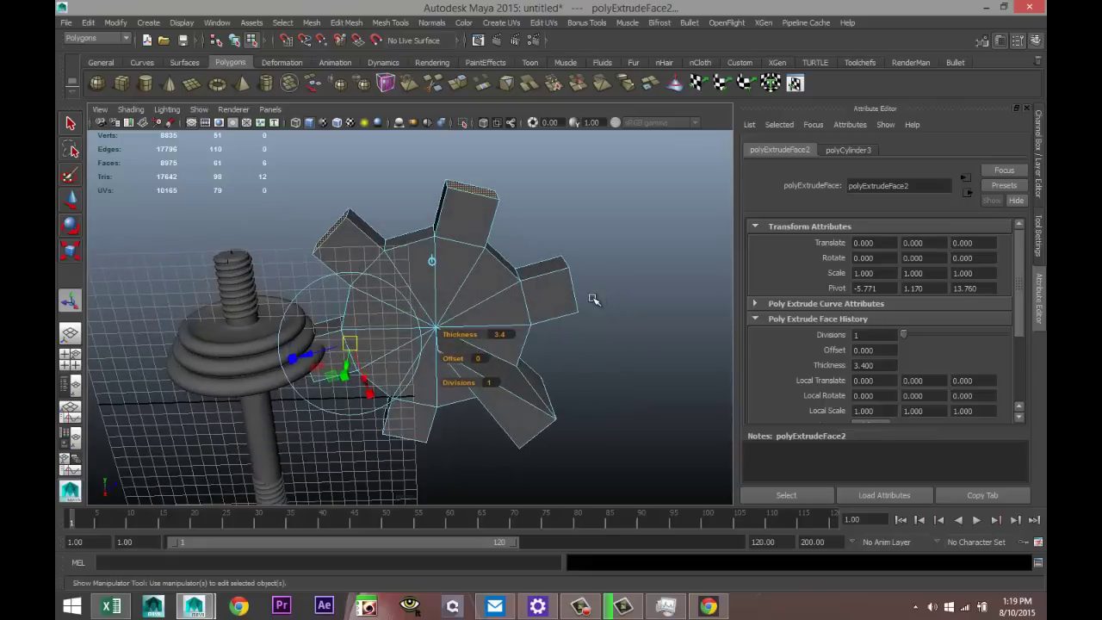
{"action": "key", "text": "ctrl+z"}
{"action": "left_click_drag", "start_coordinate": [573, 339], "coordinate": [577, 461], "text": "alt"}
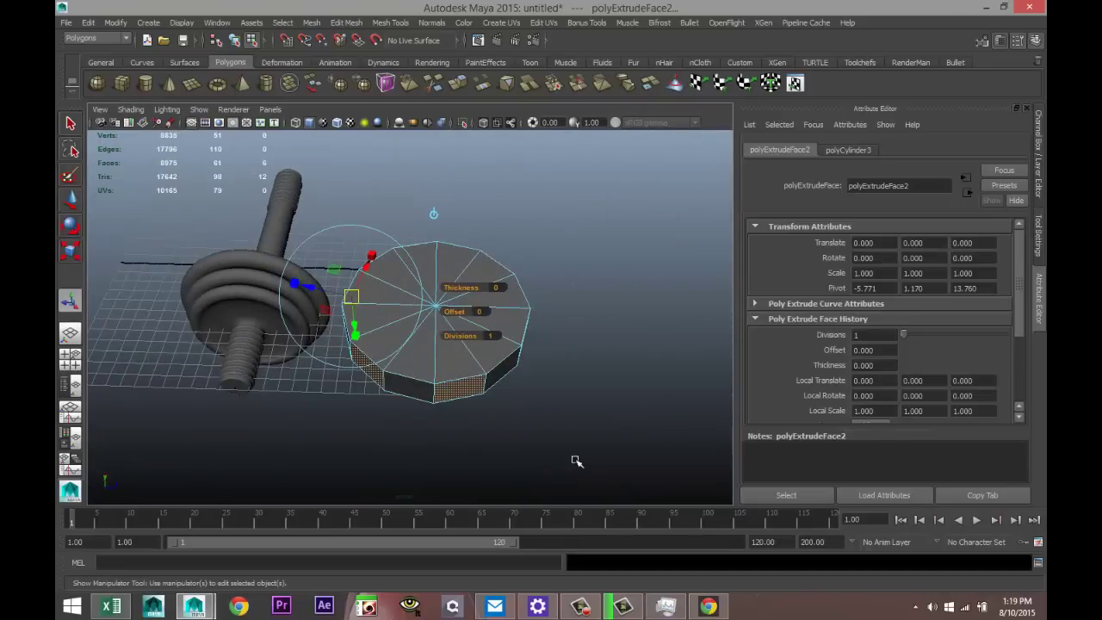
Step: Select the twelve-sided cylinder as a whole object and delete it
{"action": "right_click_drag", "start_coordinate": [516, 320], "coordinate": [561, 298]}
{"action": "left_click", "coordinate": [514, 308]}
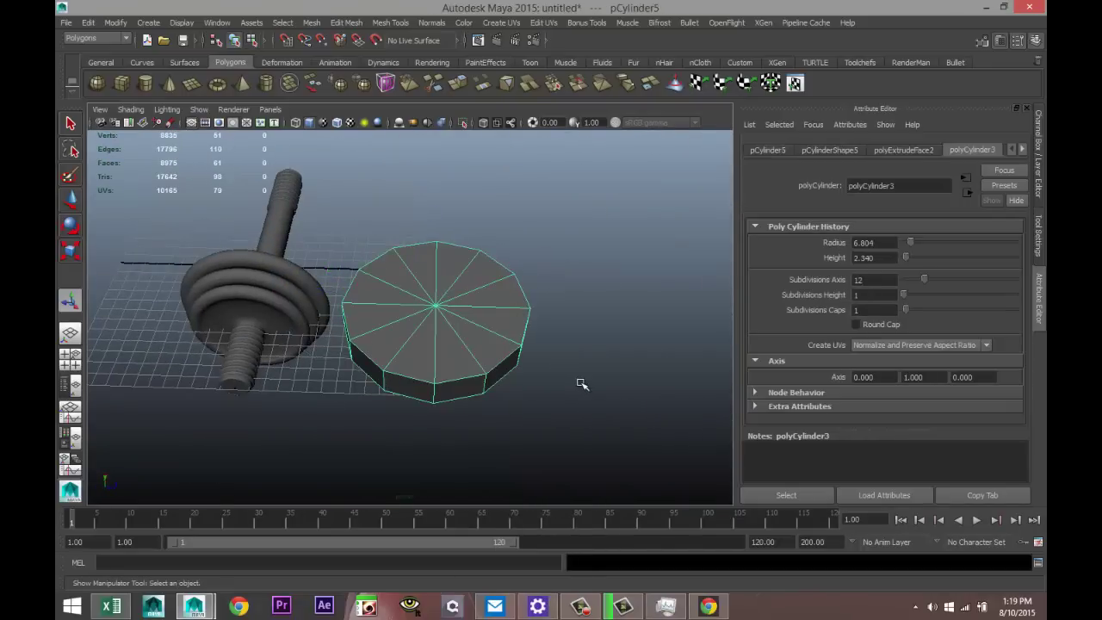
{"action": "key", "text": "Delete"}
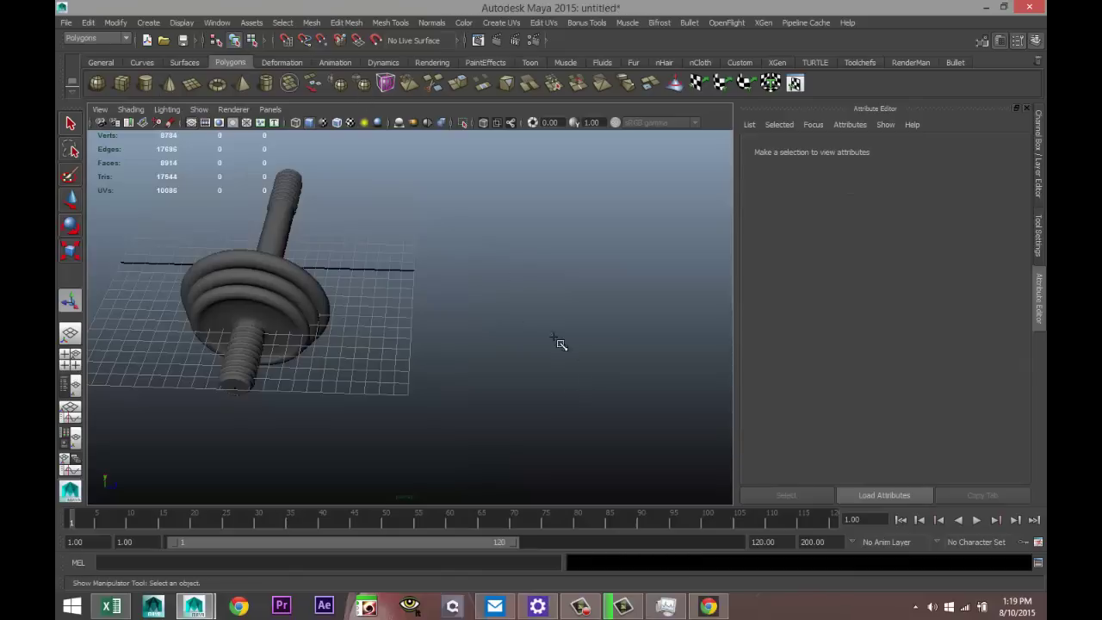
Step: Draw a new polygon cylinder beside the dumbbell, radius about 8.7 and height about 4.3
{"action": "key", "text": "g"}
{"action": "mouse_move", "coordinate": [508, 357]}
{"action": "left_mouse_down"}
{"action": "mouse_move", "coordinate": [615, 384]}
{"action": "mouse_move", "coordinate": [602, 345]}
{"action": "mouse_move", "coordinate": [605, 401]}
{"action": "left_mouse_up"}
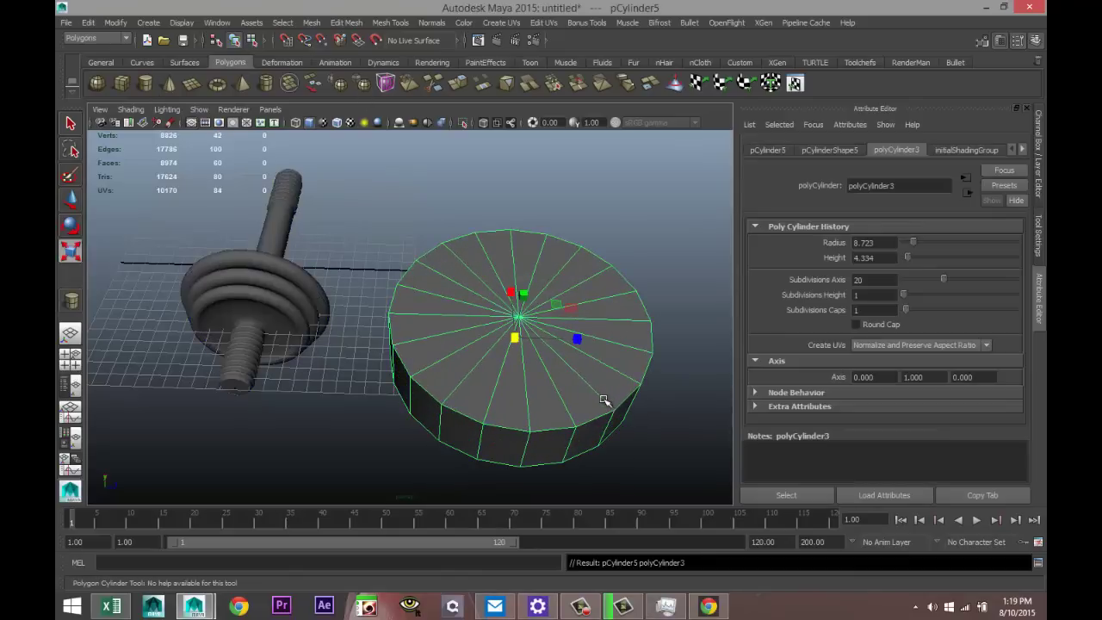
{"action": "middle_click_drag", "start_coordinate": [605, 401], "coordinate": [460, 374], "text": "alt"}
{"action": "left_click_drag", "start_coordinate": [460, 373], "coordinate": [600, 373], "text": "alt"}
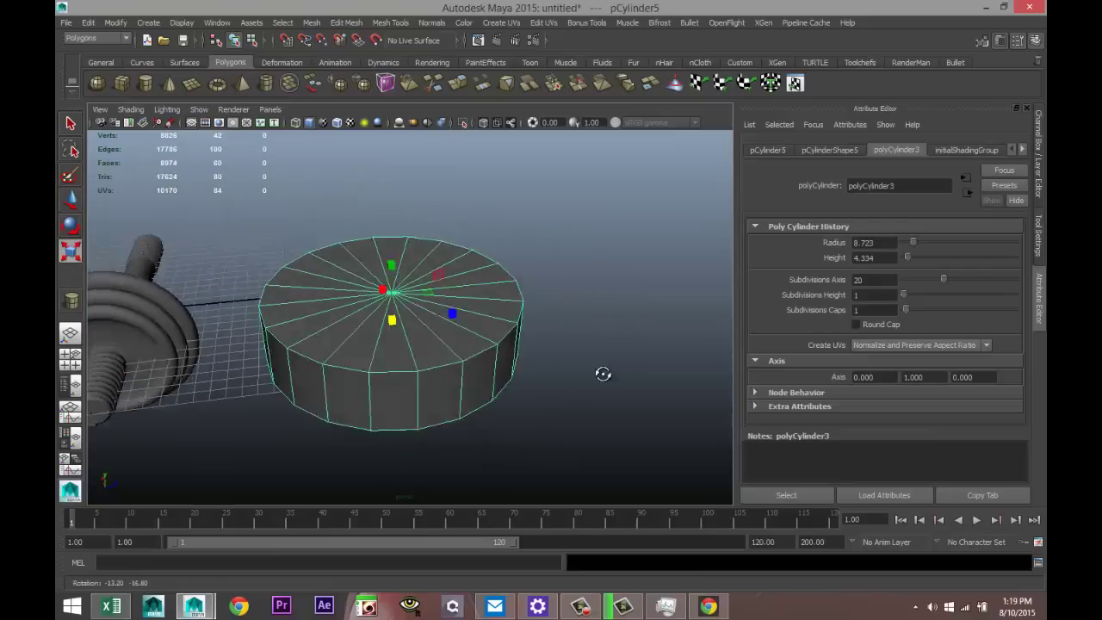
Step: Set the new cylinder's axis subdivisions to 12 and its cap subdivisions to 2
{"action": "double_click", "coordinate": [892, 285]}
{"action": "type", "text": "12"}
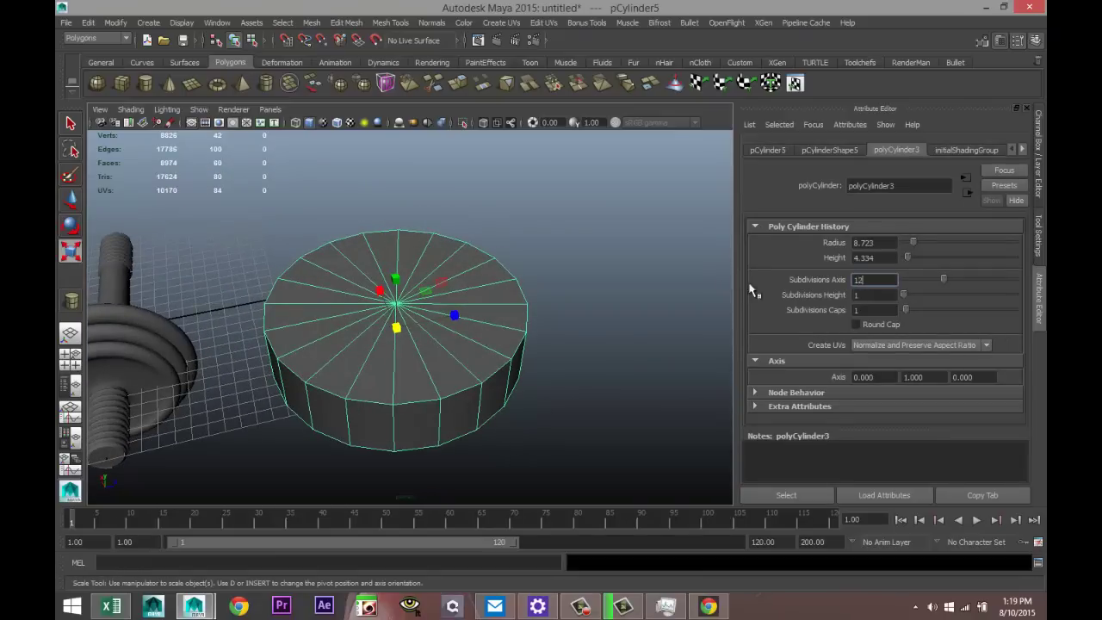
{"action": "left_click_drag", "start_coordinate": [904, 309], "coordinate": [909, 308]}
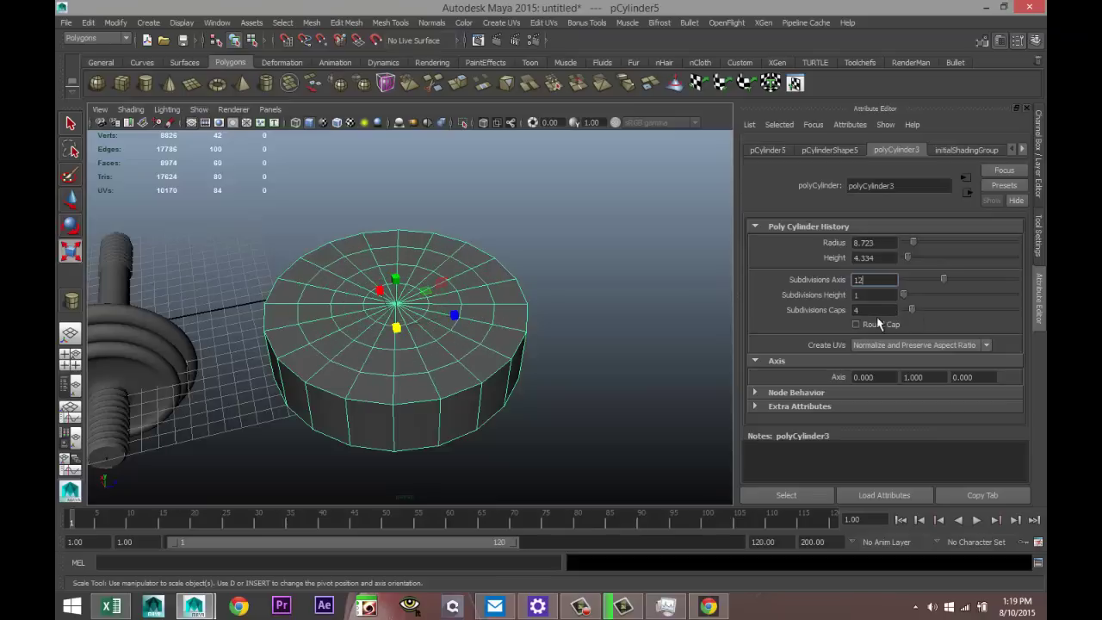
{"action": "double_click", "coordinate": [869, 310]}
{"action": "type", "text": "2"}
{"action": "key", "text": "Return"}
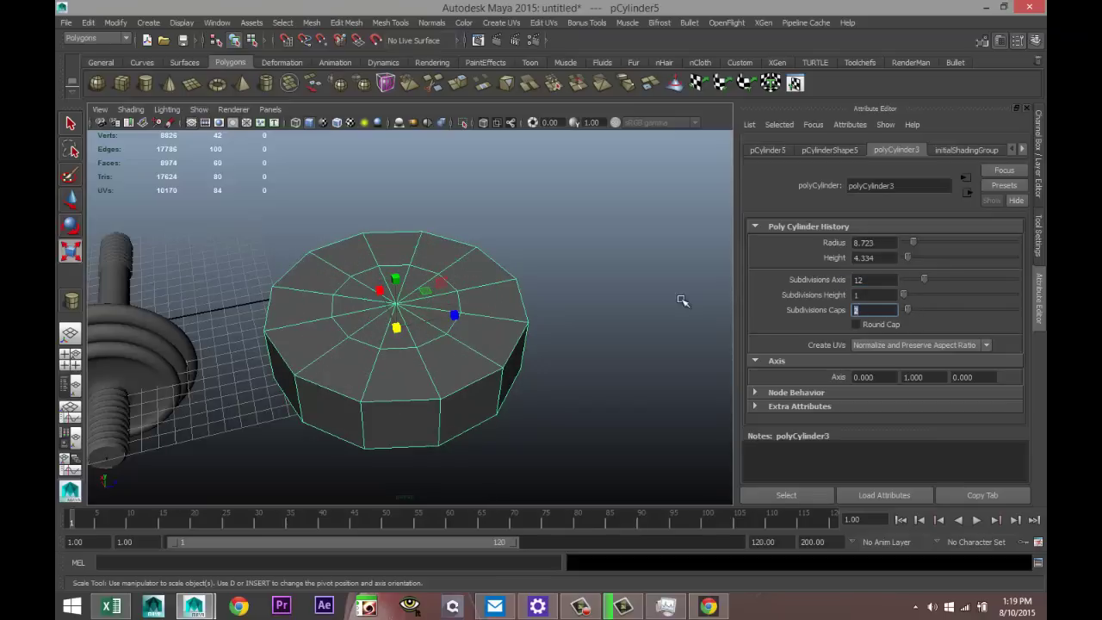
Step: Select every other side face around the new cylinder
{"action": "left_click_drag", "start_coordinate": [618, 330], "coordinate": [568, 303], "text": "alt"}
{"action": "right_click_drag", "start_coordinate": [456, 342], "coordinate": [447, 327]}
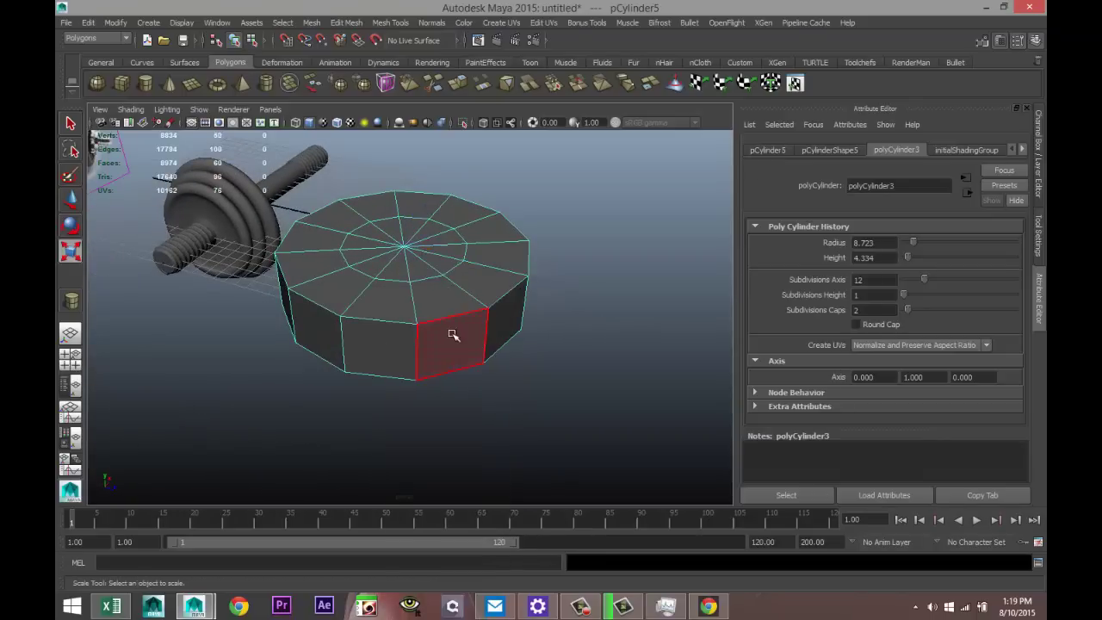
{"action": "left_click", "coordinate": [361, 339]}
{"action": "left_click", "coordinate": [314, 336], "text": "shift"}
{"action": "left_click_drag", "start_coordinate": [319, 340], "coordinate": [413, 364], "text": "alt"}
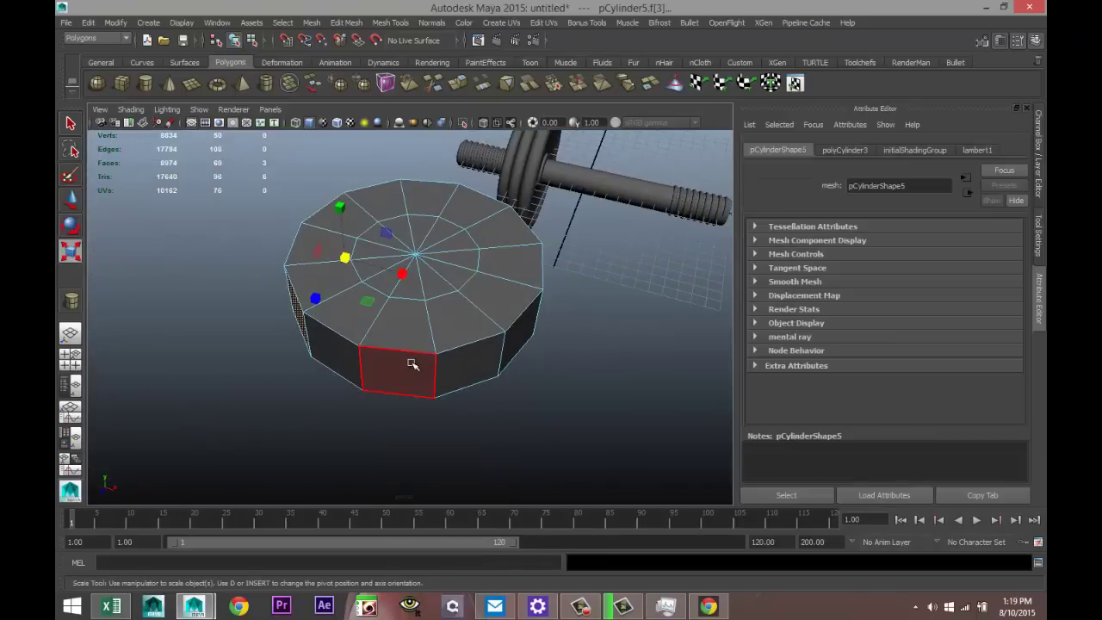
{"action": "left_click_drag", "start_coordinate": [536, 327], "coordinate": [455, 364], "text": "alt"}
{"action": "left_click", "coordinate": [489, 394], "text": "shift"}
{"action": "left_click", "coordinate": [455, 364], "text": "shift"}
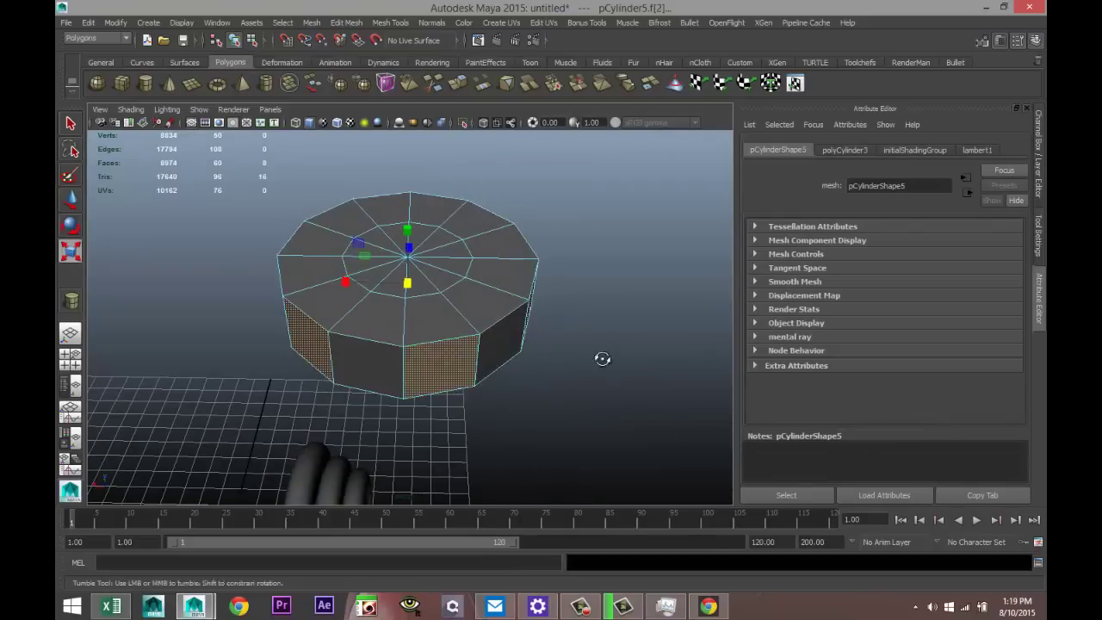
{"action": "left_click_drag", "start_coordinate": [602, 359], "coordinate": [447, 327], "text": "alt"}
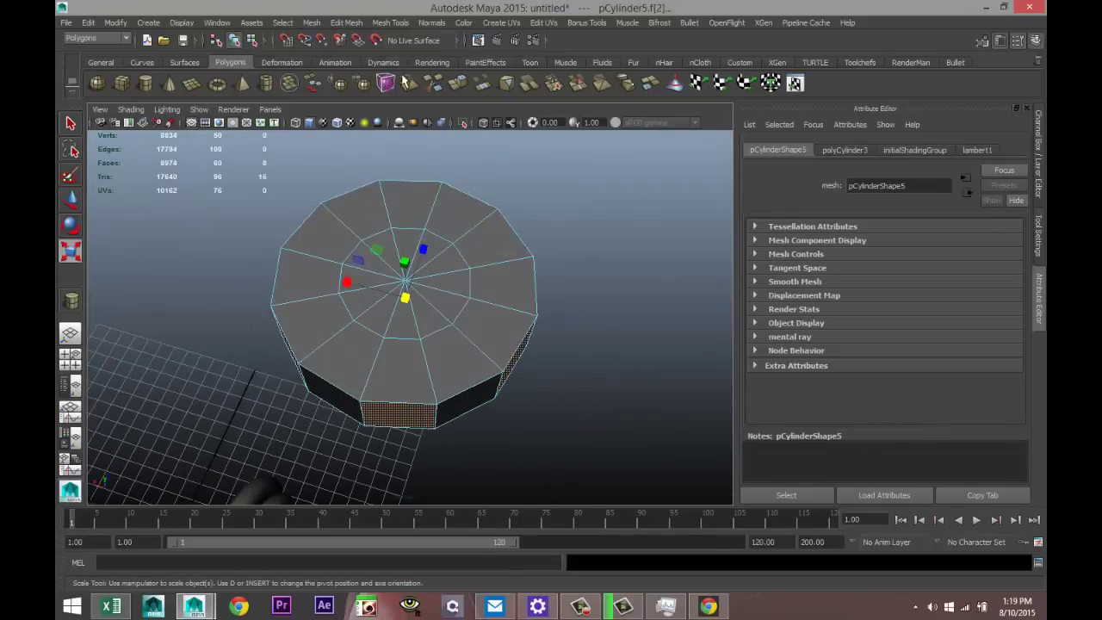
Step: Extrude the selected side faces outward into teeth with a thickness of 3.4, and compare them with the reference picture's end nut
{"action": "left_click", "coordinate": [346, 23]}
{"action": "left_click", "coordinate": [436, 368]}
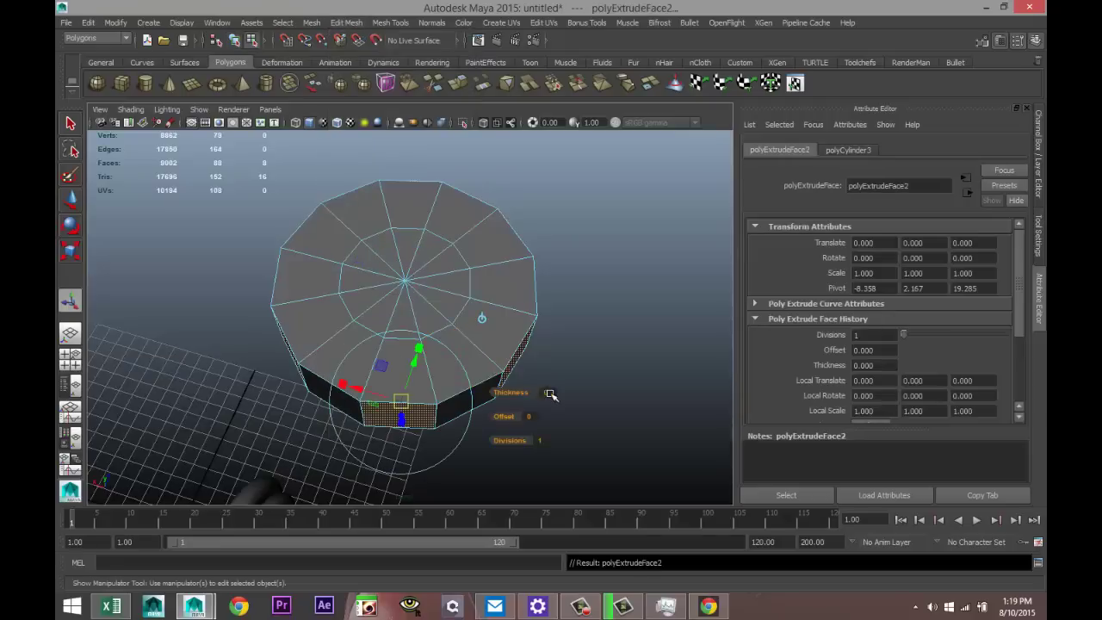
{"action": "left_click_drag", "start_coordinate": [523, 391], "coordinate": [510, 308]}
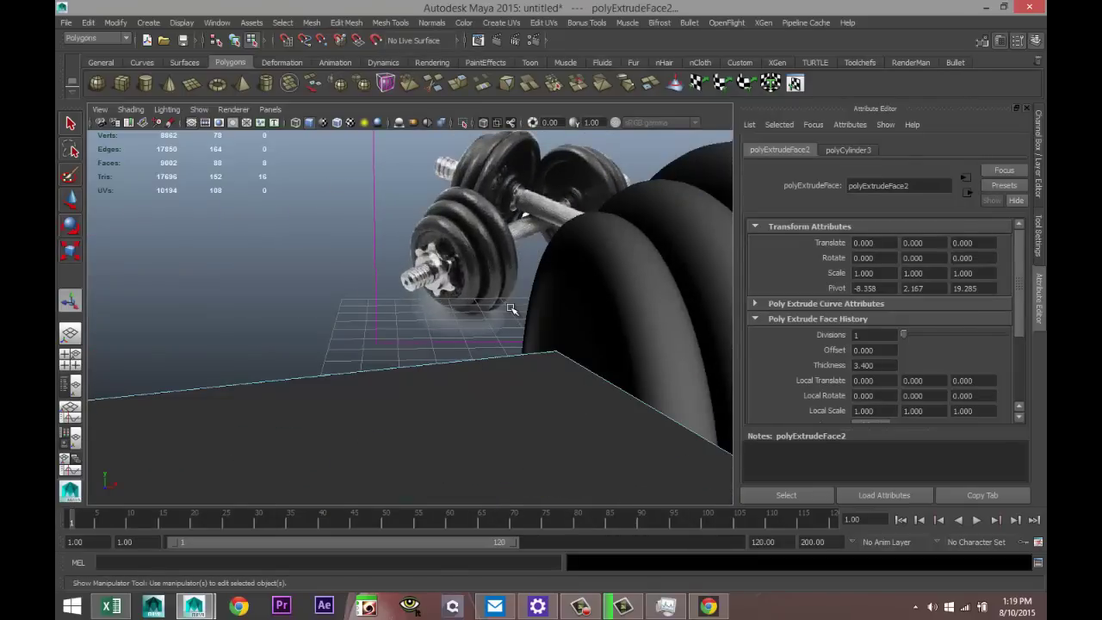
{"action": "scroll", "coordinate": [511, 308], "scroll_direction": "down", "scroll_amount": 10}
{"action": "left_click_drag", "start_coordinate": [577, 404], "coordinate": [614, 436], "text": "alt"}
{"action": "scroll", "coordinate": [597, 423], "scroll_direction": "up", "scroll_amount": 10}
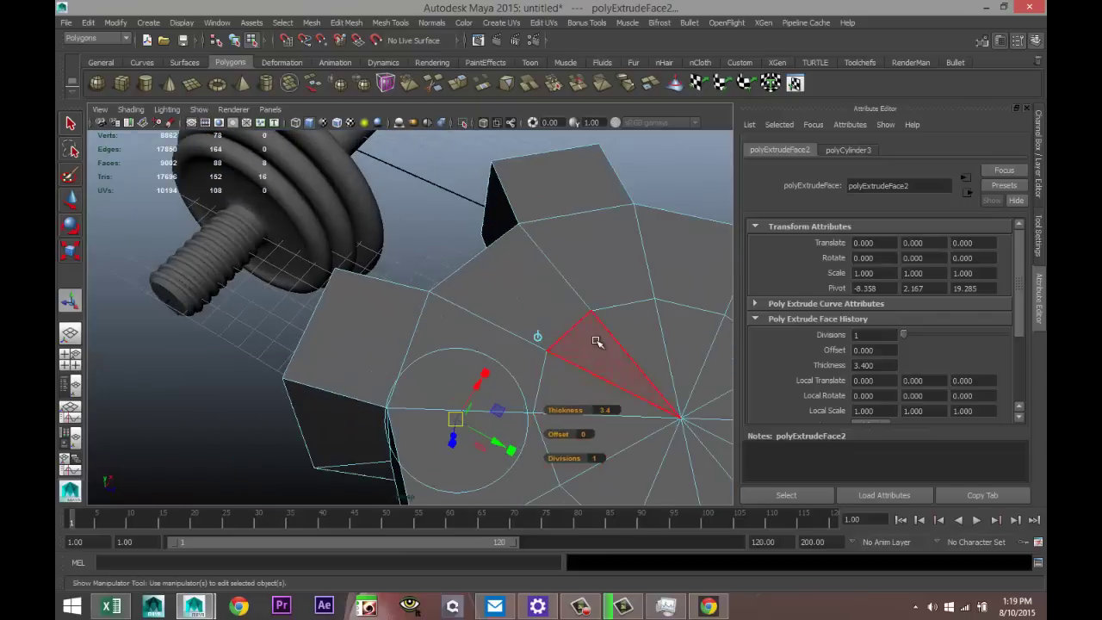
Step: Select the inner ring edge loop on the nut's cap and inspect the underside
{"action": "right_click_drag", "start_coordinate": [620, 305], "coordinate": [616, 263]}
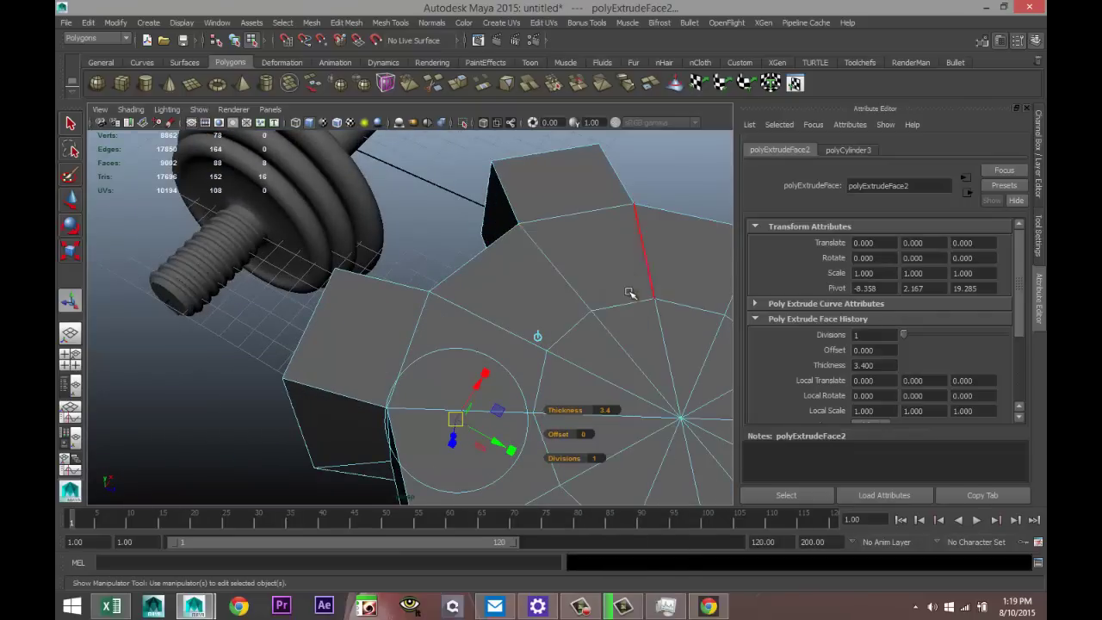
{"action": "double_click", "coordinate": [625, 304]}
{"action": "left_click_drag", "start_coordinate": [627, 308], "coordinate": [660, 315], "text": "alt"}
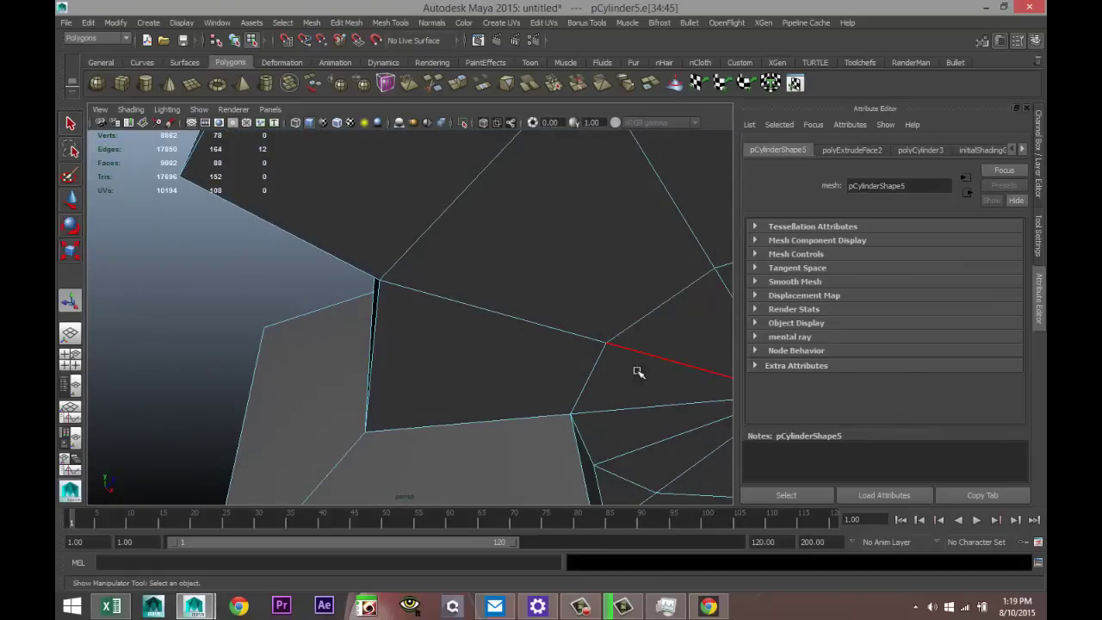
{"action": "left_click_drag", "start_coordinate": [651, 368], "coordinate": [615, 380], "text": "alt"}
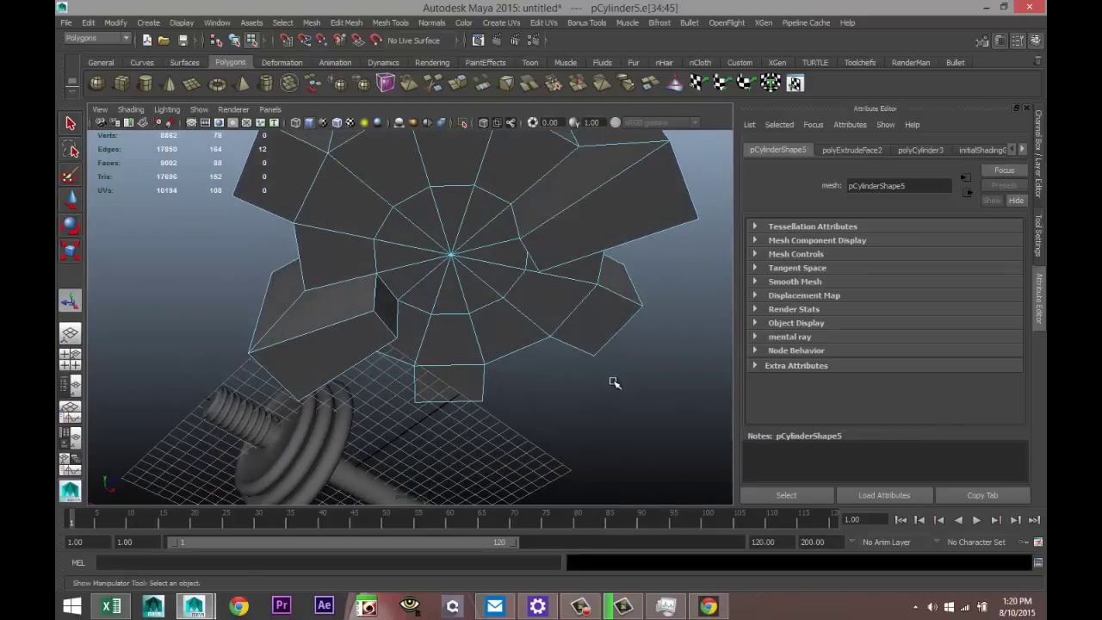
Step: Select the two faces extruded below the nut's underside and move them vertically up to about Y 0
{"action": "right_click_drag", "start_coordinate": [353, 335], "coordinate": [356, 320]}
{"action": "left_click", "coordinate": [356, 320]}
{"action": "left_click", "coordinate": [583, 241], "text": "shift"}
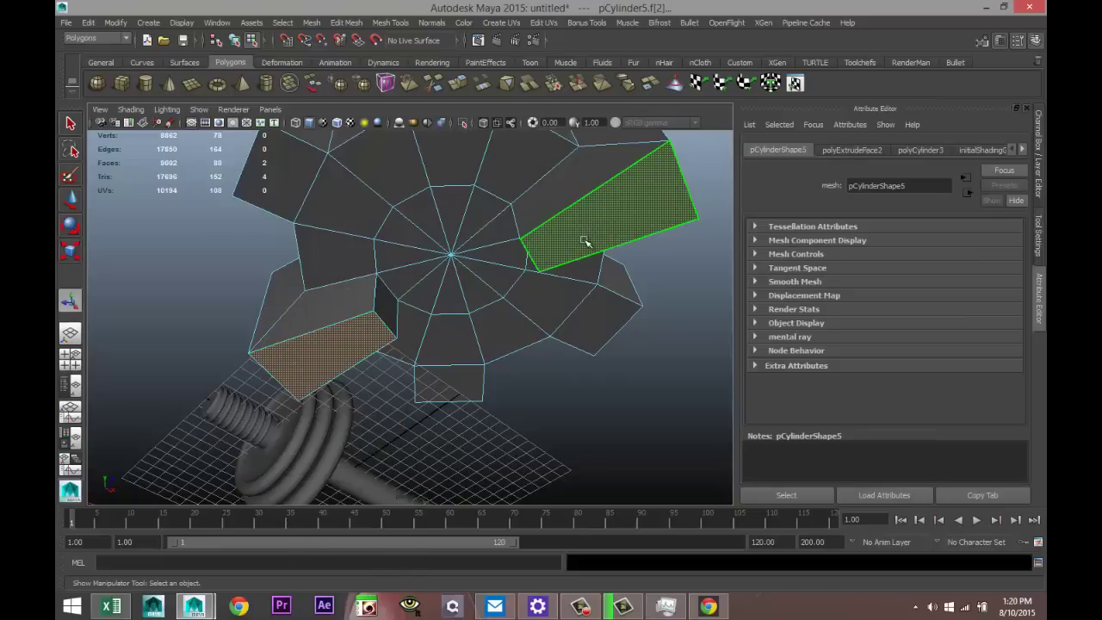
{"action": "key", "text": "w"}
{"action": "mouse_move", "coordinate": [478, 350]}
{"action": "left_mouse_down", "text": "alt"}
{"action": "mouse_move", "coordinate": [529, 381]}
{"action": "mouse_move", "coordinate": [487, 335]}
{"action": "left_mouse_up", "text": "alt"}
{"action": "left_click_drag", "start_coordinate": [483, 291], "coordinate": [482, 270]}
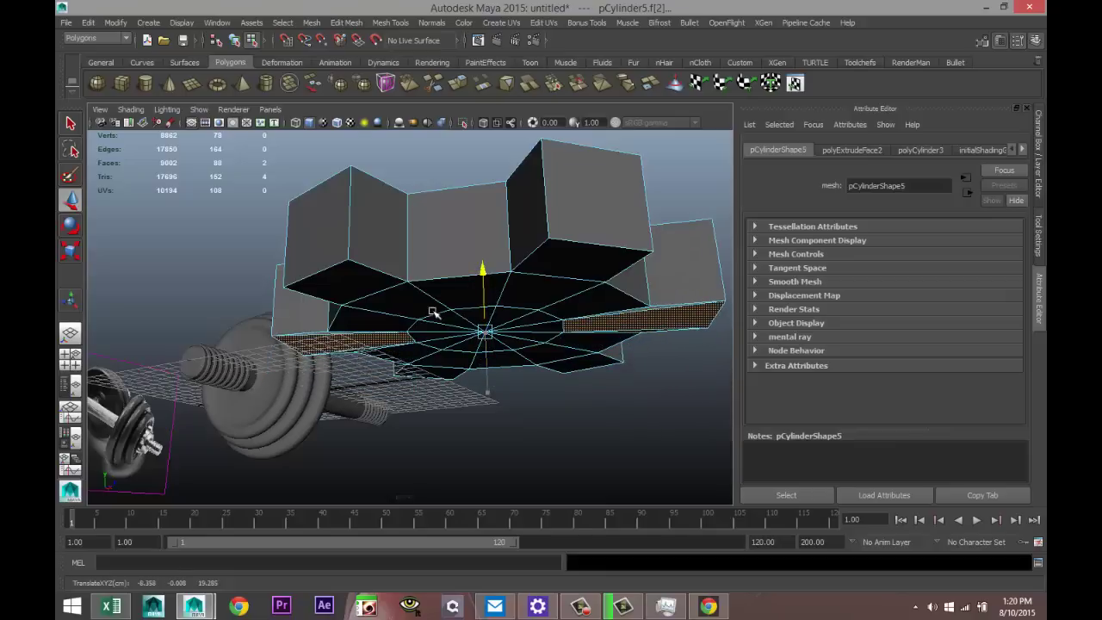
Step: Check the position of the nut's underside faces in the front view, using wireframe display
{"action": "left_click", "coordinate": [72, 357]}
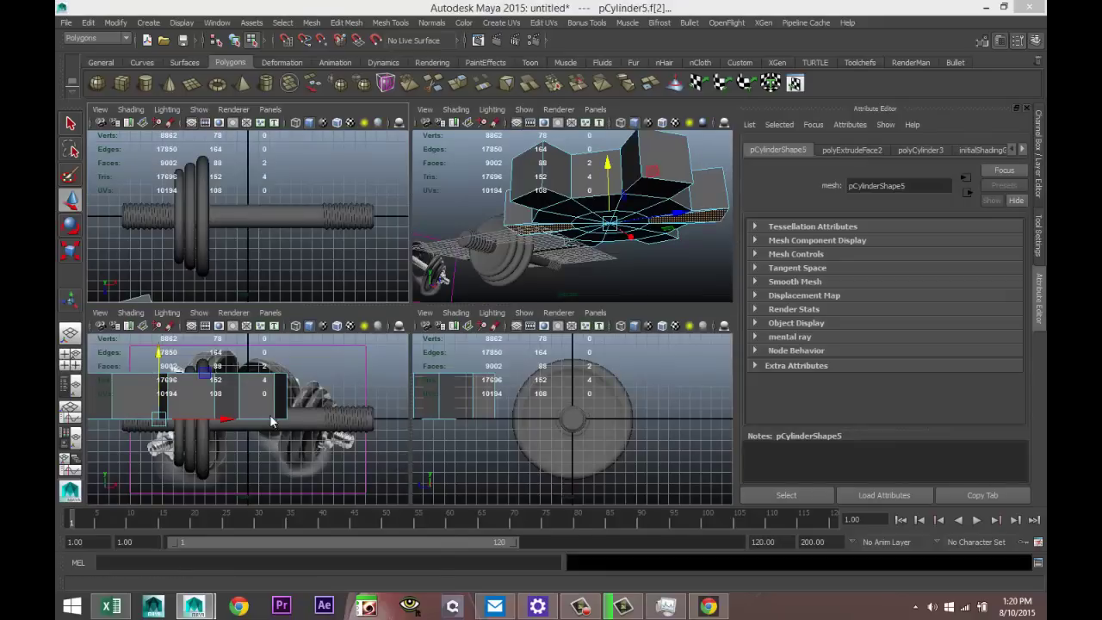
{"action": "key", "text": "space"}
{"action": "scroll", "coordinate": [273, 415], "scroll_direction": "up", "scroll_amount": 3}
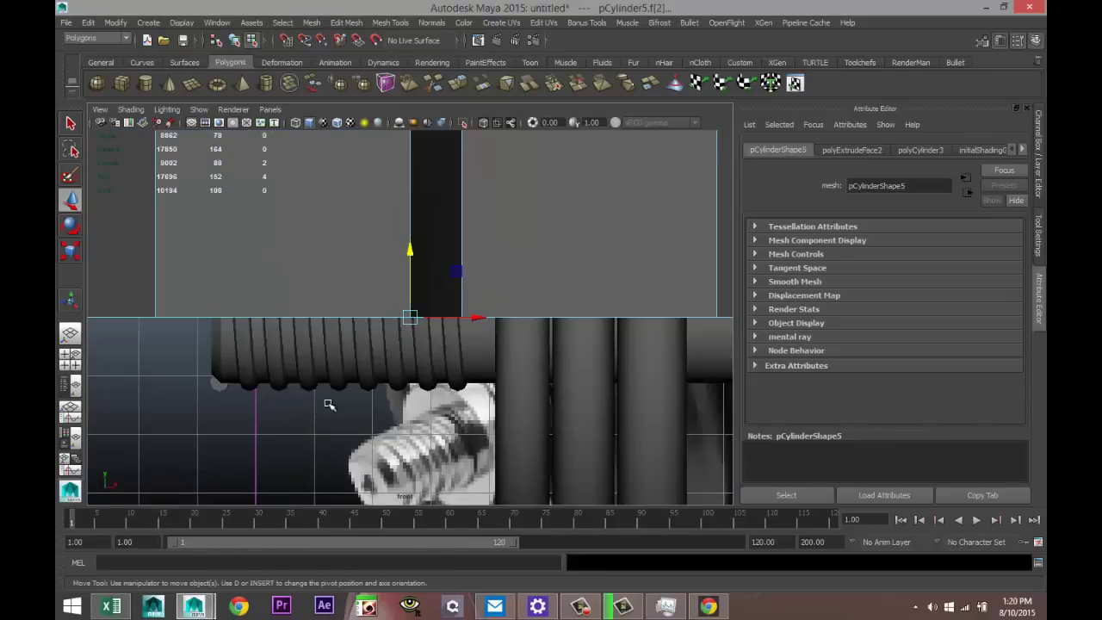
{"action": "key", "text": "4"}
{"action": "left_click", "coordinate": [411, 252]}
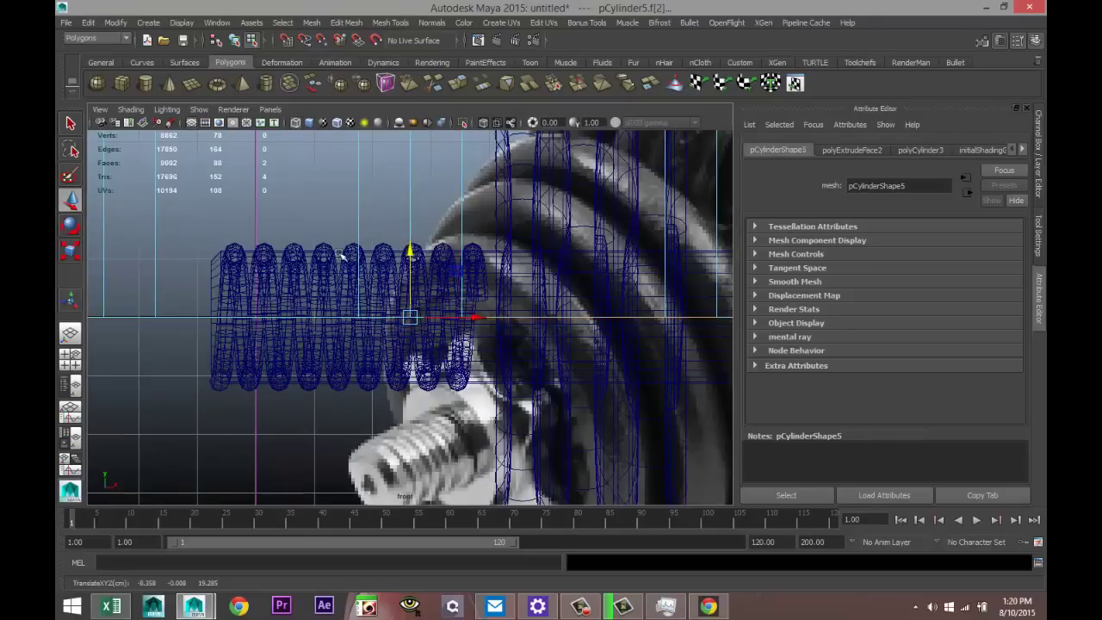
{"action": "left_click", "coordinate": [70, 360]}
{"action": "key", "text": "space"}
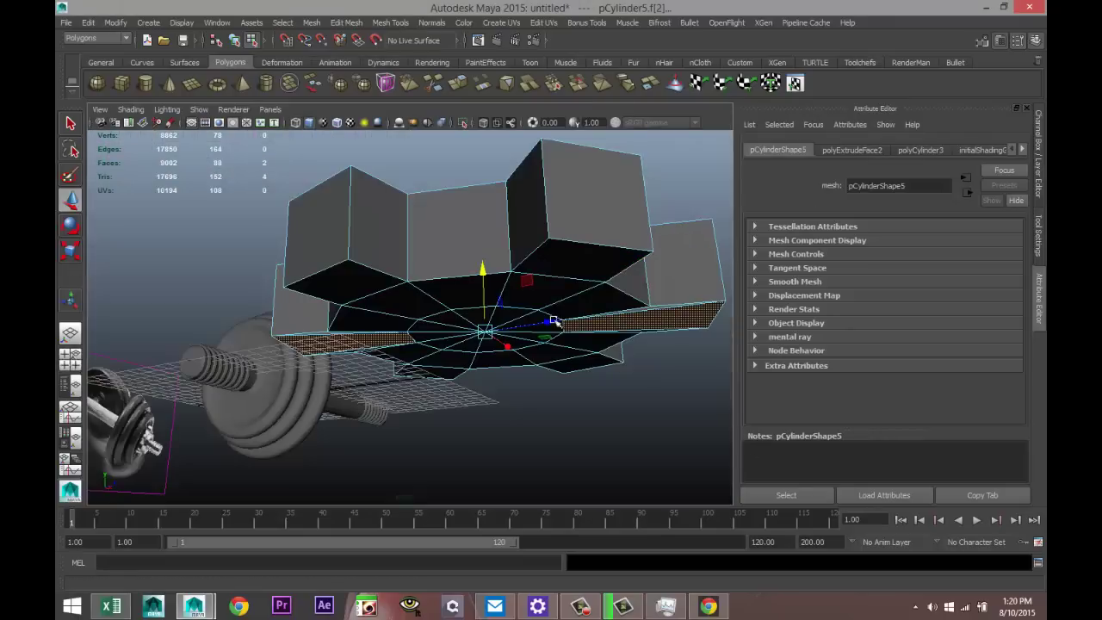
Step: Preview the whole nut with smooth mesh display and return it to the unsmoothed display
{"action": "left_click", "coordinate": [592, 403]}
{"action": "left_click_drag", "start_coordinate": [586, 396], "coordinate": [474, 302], "text": "alt"}
{"action": "right_click_drag", "start_coordinate": [472, 288], "coordinate": [504, 266]}
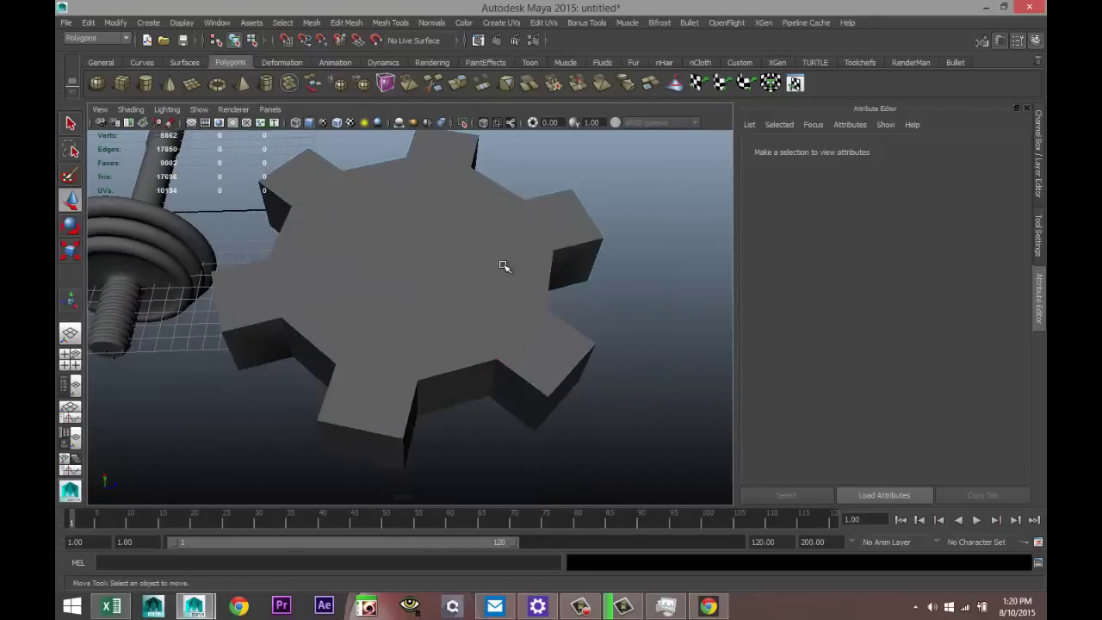
{"action": "left_click", "coordinate": [504, 266]}
{"action": "key", "text": "3"}
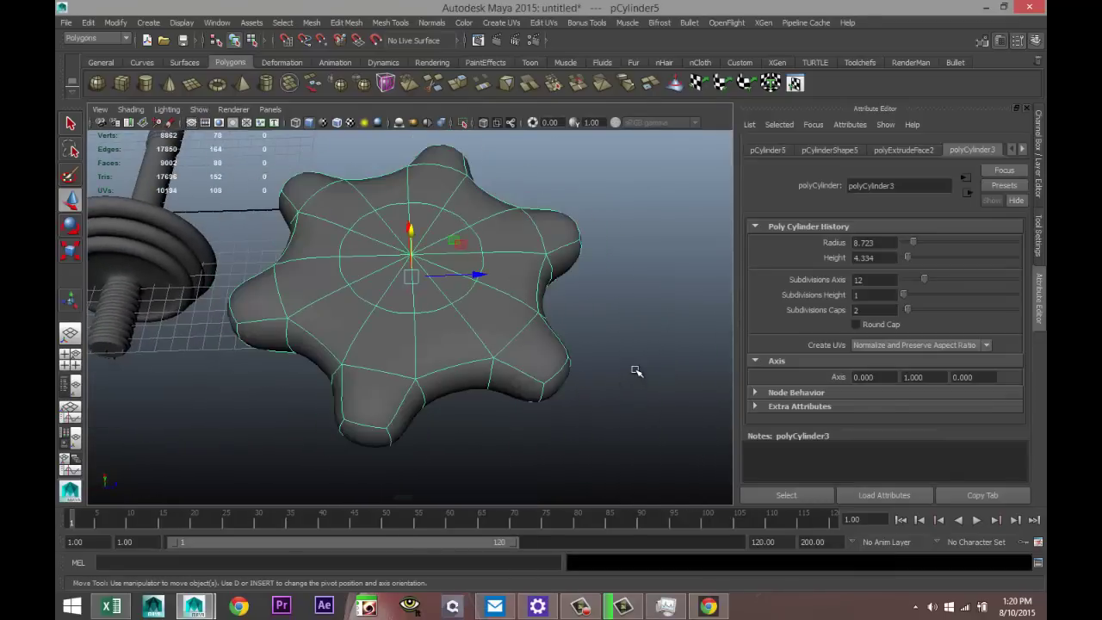
{"action": "left_click", "coordinate": [631, 370]}
{"action": "left_click_drag", "start_coordinate": [605, 384], "coordinate": [581, 404], "text": "alt"}
{"action": "left_click", "coordinate": [487, 262]}
{"action": "key", "text": "1"}
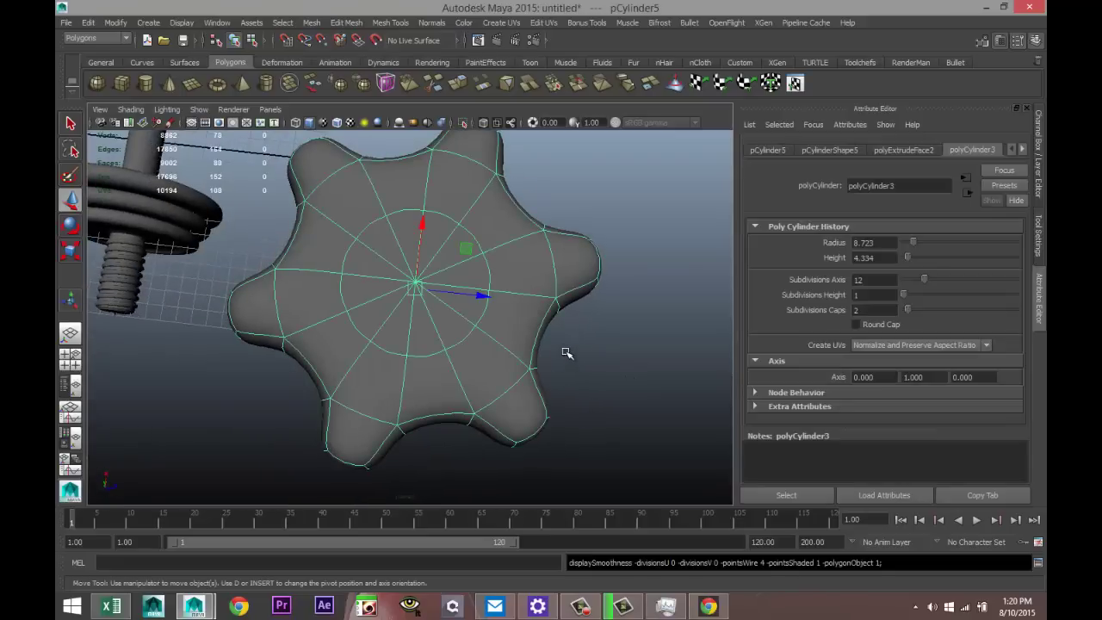
Step: Insert two edge loops around the nut's side walls, one close to the upper rim and one close to the lower rim
{"action": "left_click_drag", "start_coordinate": [473, 325], "coordinate": [514, 274], "text": "alt"}
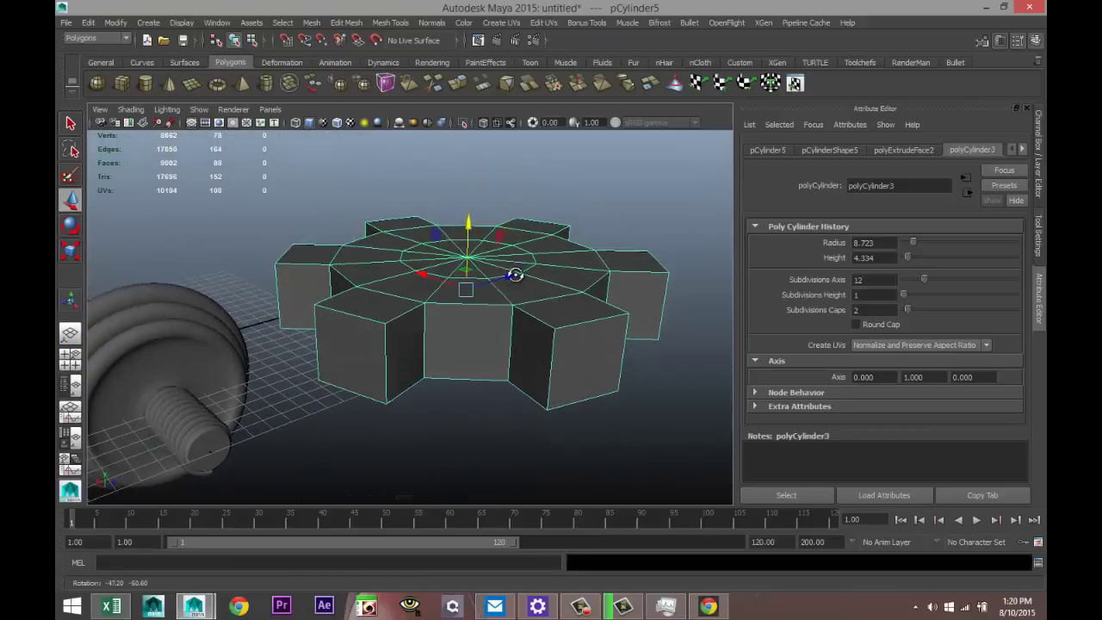
{"action": "left_click", "coordinate": [393, 23]}
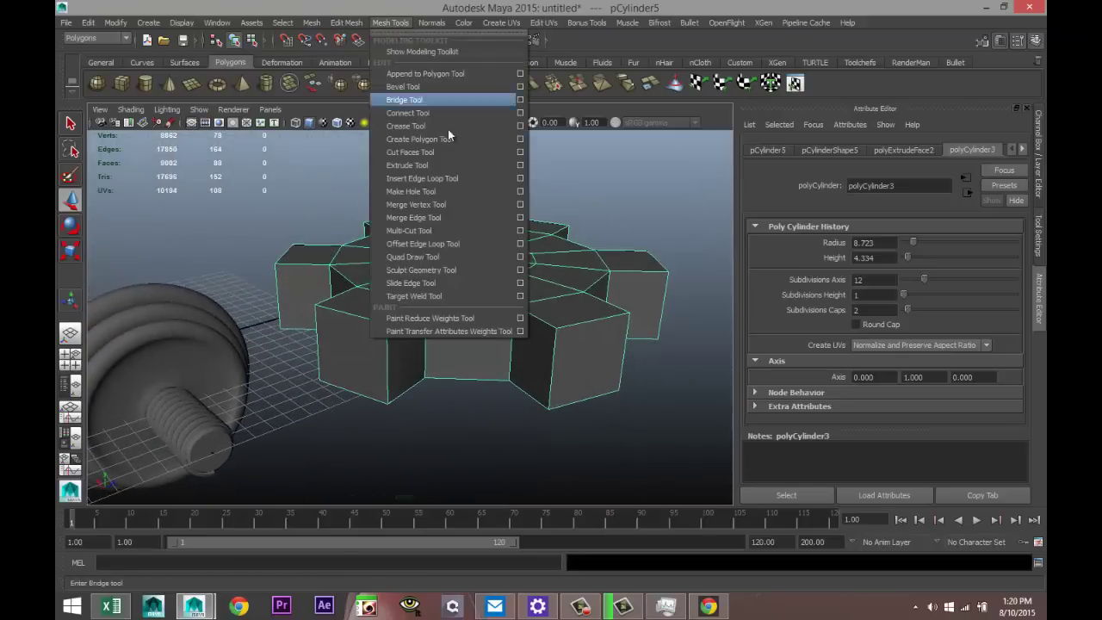
{"action": "left_click", "coordinate": [497, 177]}
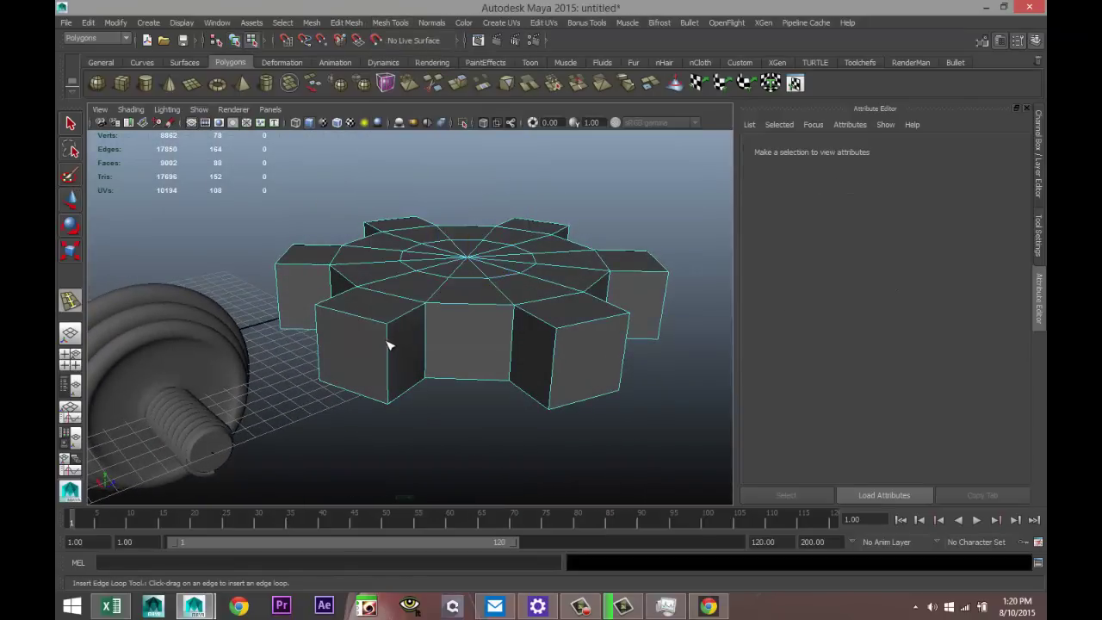
{"action": "left_click_drag", "start_coordinate": [389, 334], "coordinate": [386, 360]}
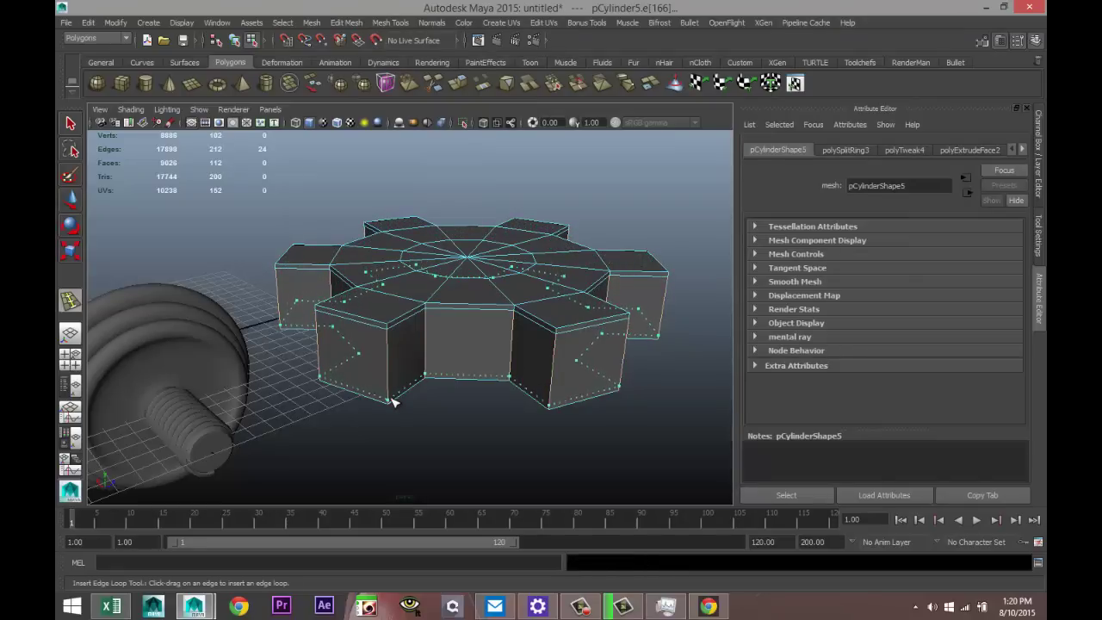
{"action": "left_click_drag", "start_coordinate": [392, 401], "coordinate": [393, 399]}
{"action": "key", "text": "q"}
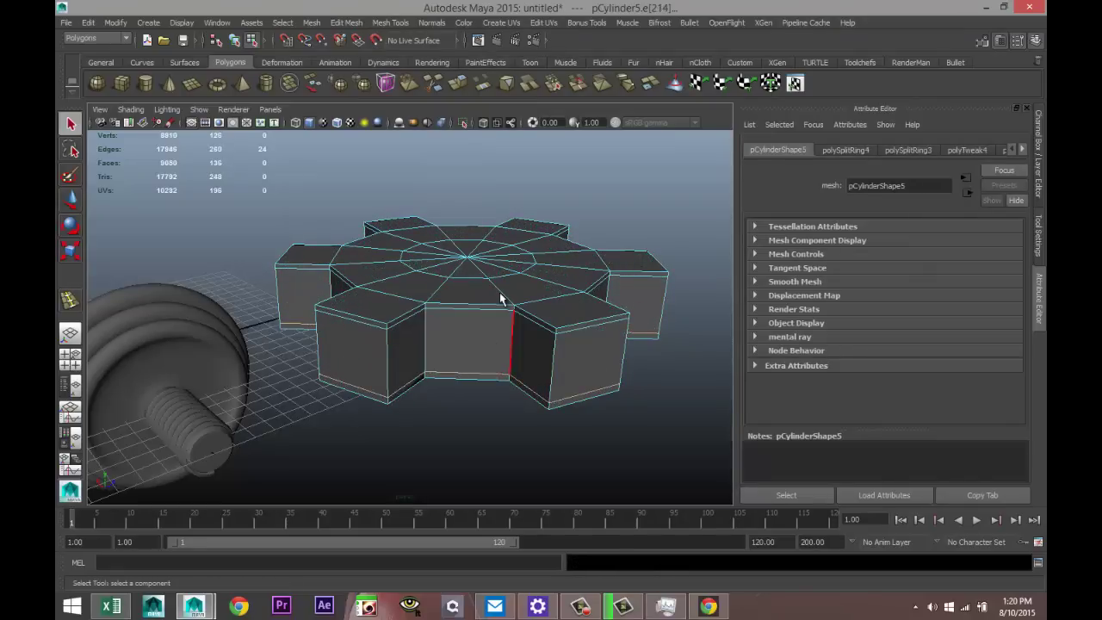
Step: Select the nut as a whole object and display it with smooth mesh preview
{"action": "right_click_drag", "start_coordinate": [500, 293], "coordinate": [501, 297]}
{"action": "left_click", "coordinate": [533, 276]}
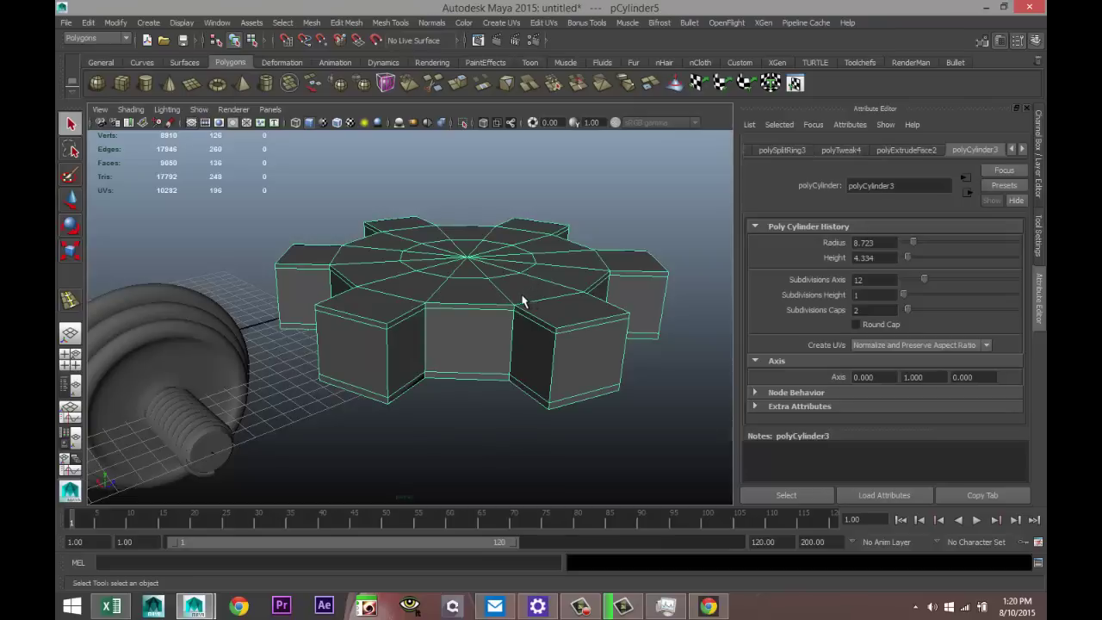
{"action": "key", "text": "3"}
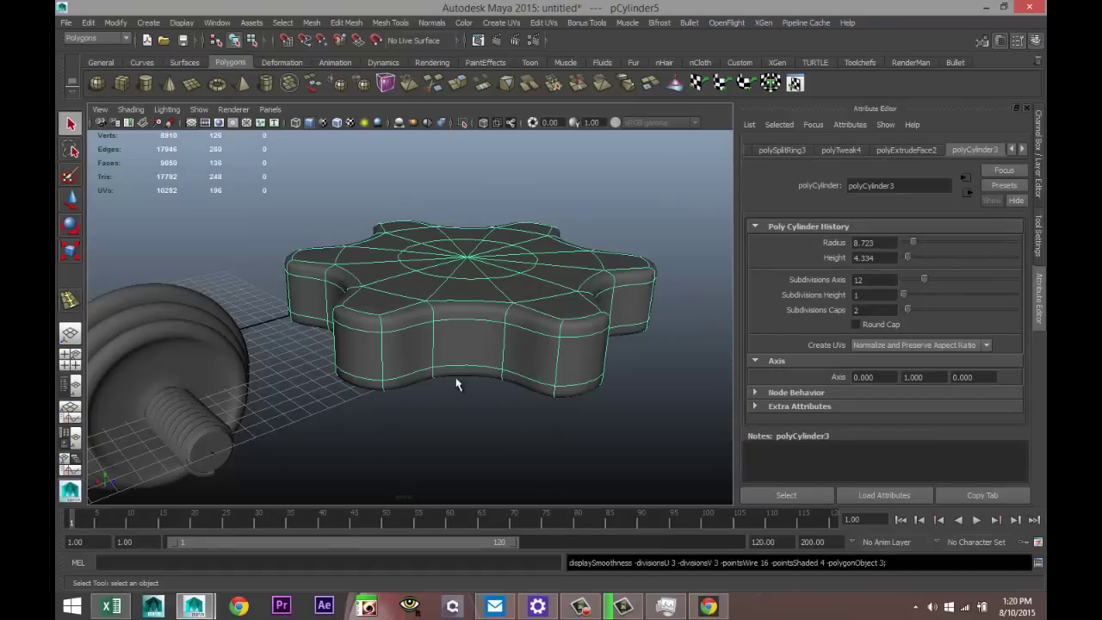
{"action": "mouse_move", "coordinate": [456, 385]}
{"action": "left_mouse_down", "text": "alt"}
{"action": "mouse_move", "coordinate": [458, 421]}
{"action": "mouse_move", "coordinate": [490, 396]}
{"action": "mouse_move", "coordinate": [455, 363]}
{"action": "left_mouse_up", "text": "alt"}
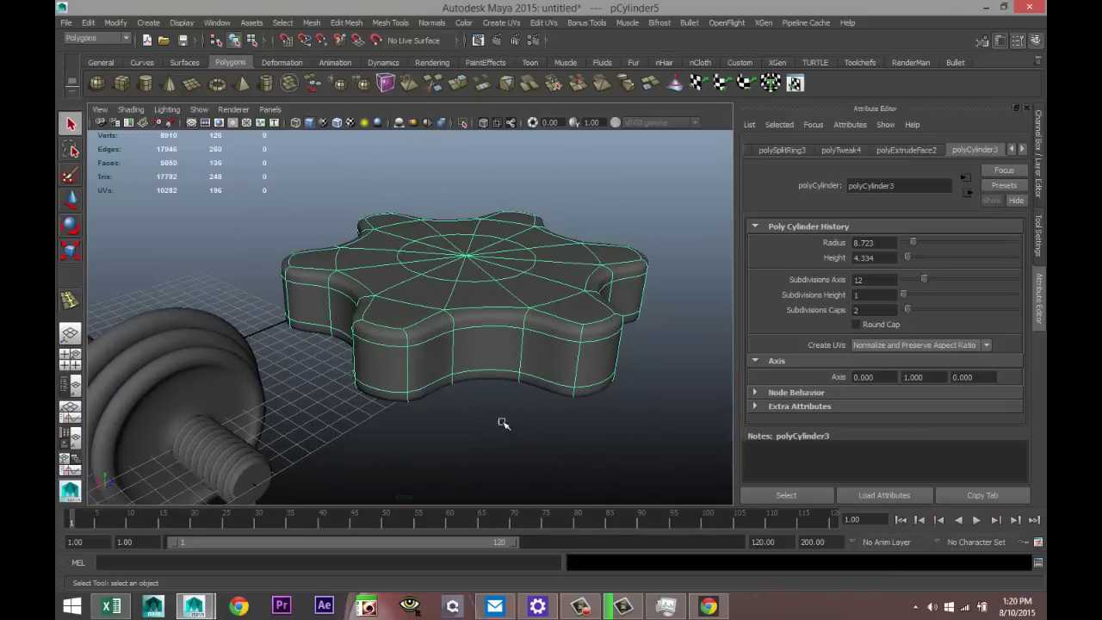
Step: Scale the nut down along its vertical axis to make it roughly half as thick
{"action": "key", "text": "r"}
{"action": "left_click_drag", "start_coordinate": [467, 229], "coordinate": [470, 263]}
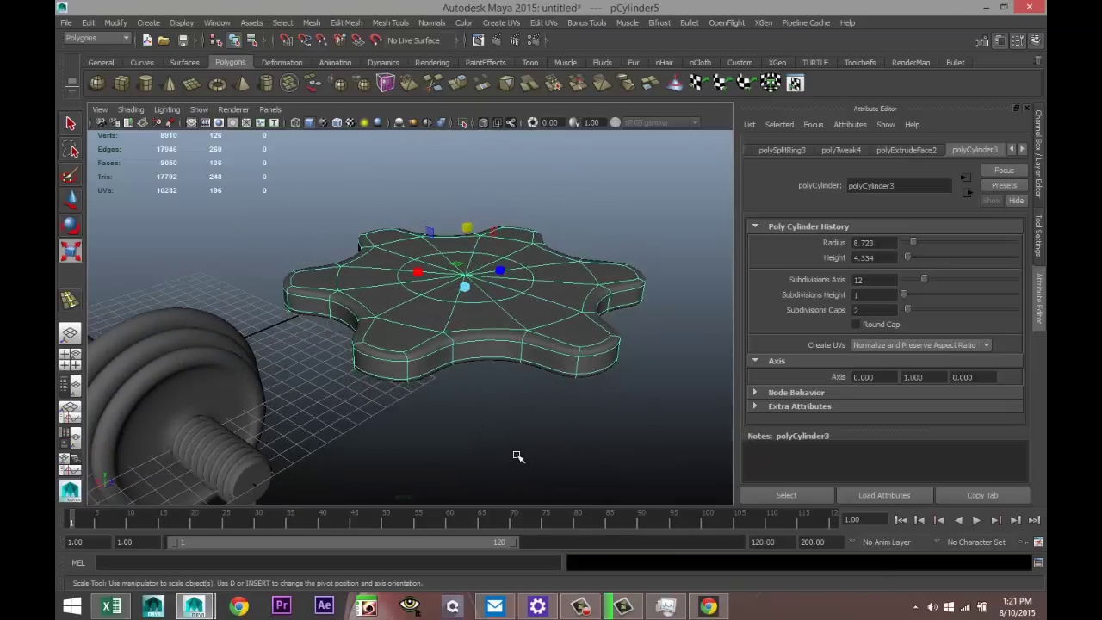
{"action": "left_click", "coordinate": [491, 425]}
{"action": "left_click_drag", "start_coordinate": [492, 425], "coordinate": [497, 396], "text": "alt"}
Step: Select the inner ring edge loop on the nut's upper cap and scale it outward uniformly, close to the bases of the teeth
{"action": "left_click", "coordinate": [539, 322]}
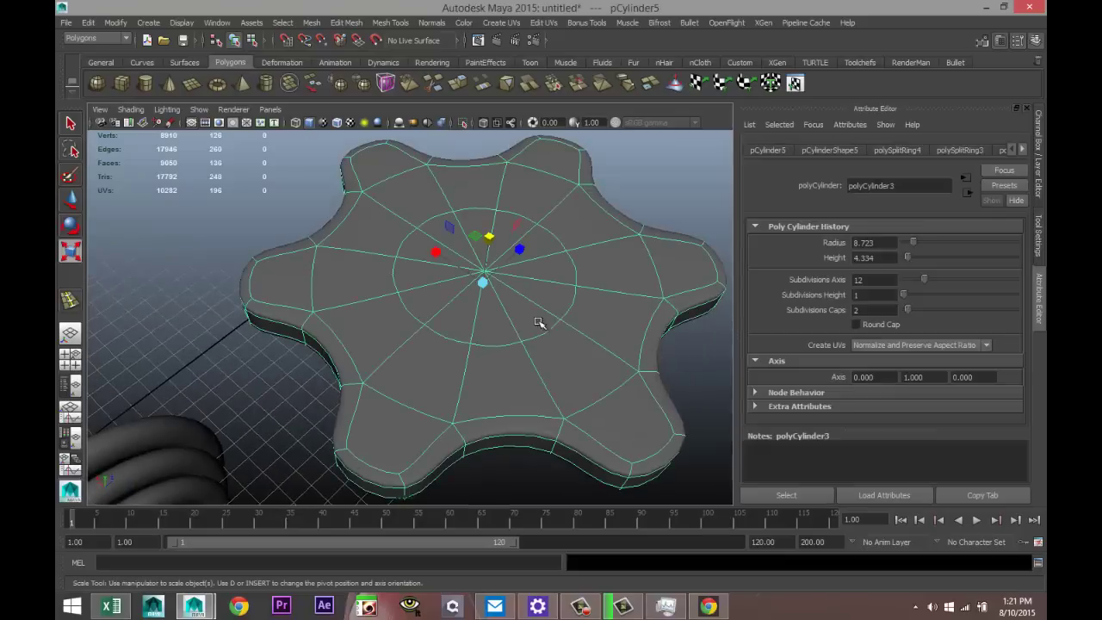
{"action": "right_click", "coordinate": [497, 347]}
{"action": "left_click", "coordinate": [498, 261]}
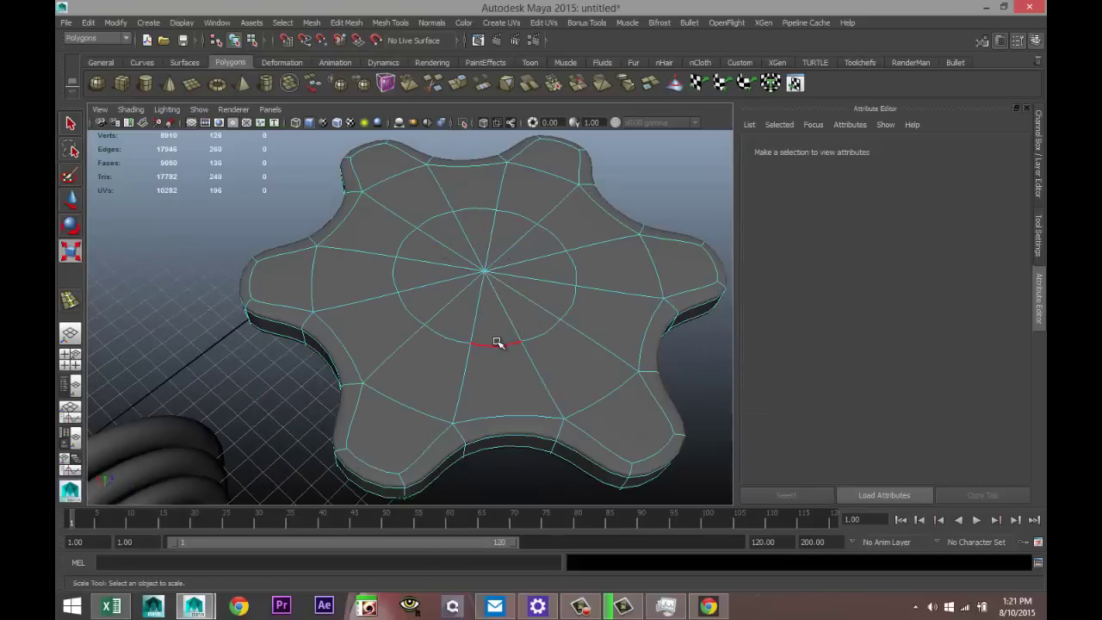
{"action": "double_click", "coordinate": [497, 347]}
{"action": "left_click_drag", "start_coordinate": [515, 384], "coordinate": [501, 296], "text": "alt"}
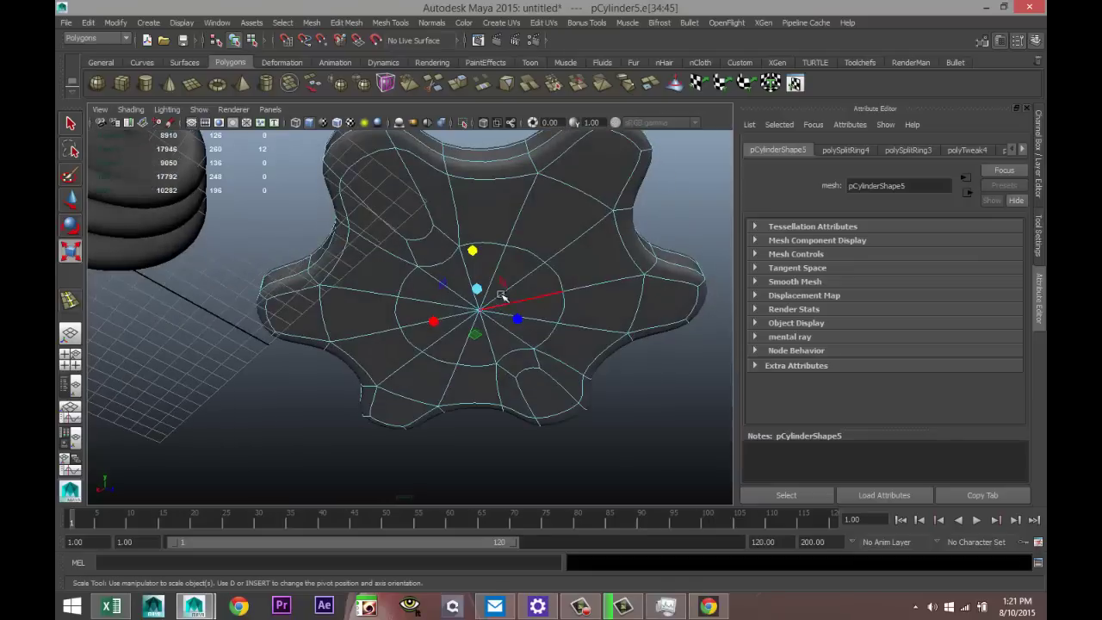
{"action": "left_click_drag", "start_coordinate": [497, 246], "coordinate": [488, 377], "text": "alt"}
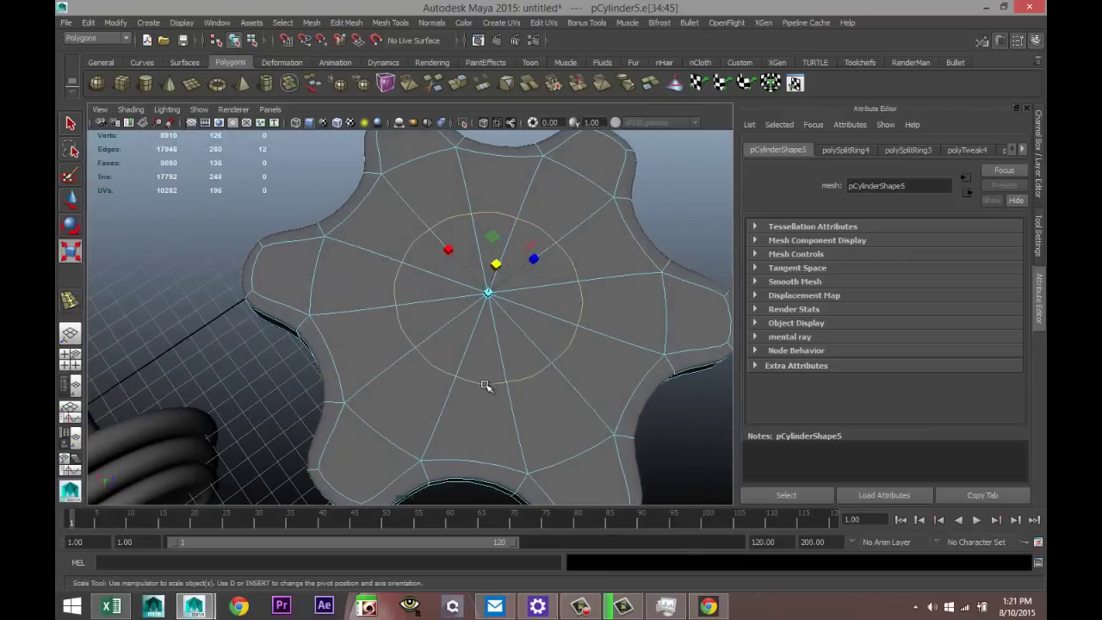
{"action": "middle_click_drag", "start_coordinate": [487, 383], "coordinate": [454, 398], "text": "alt"}
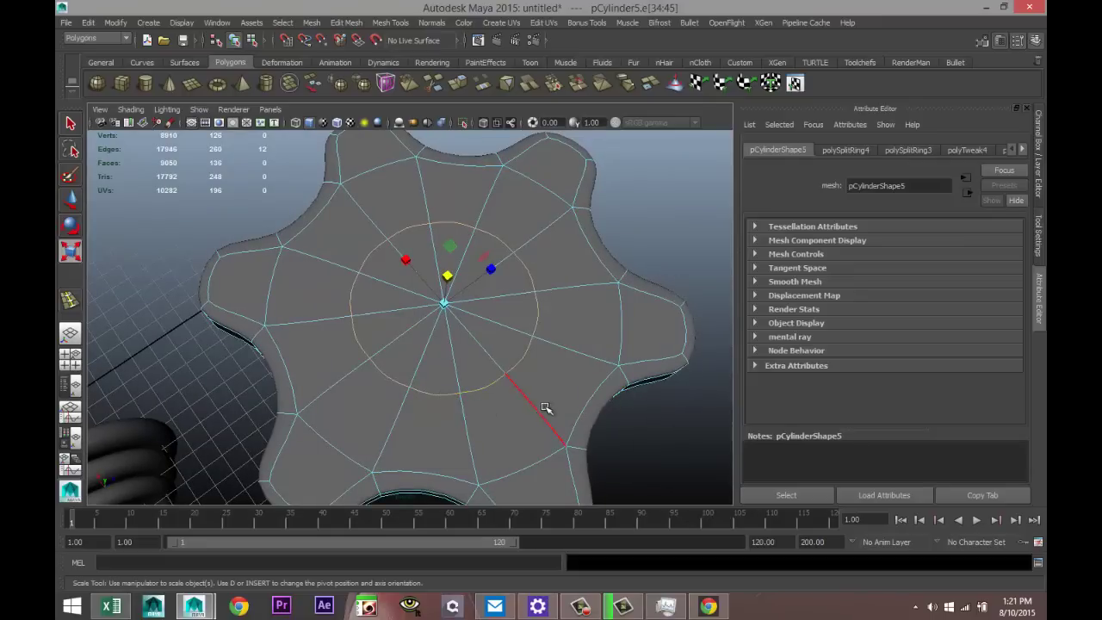
{"action": "left_click_drag", "start_coordinate": [444, 303], "coordinate": [564, 330]}
Step: Select all the wedge faces inside the enlarged ring on the nut's upper cap
{"action": "right_click_drag", "start_coordinate": [499, 203], "coordinate": [511, 234]}
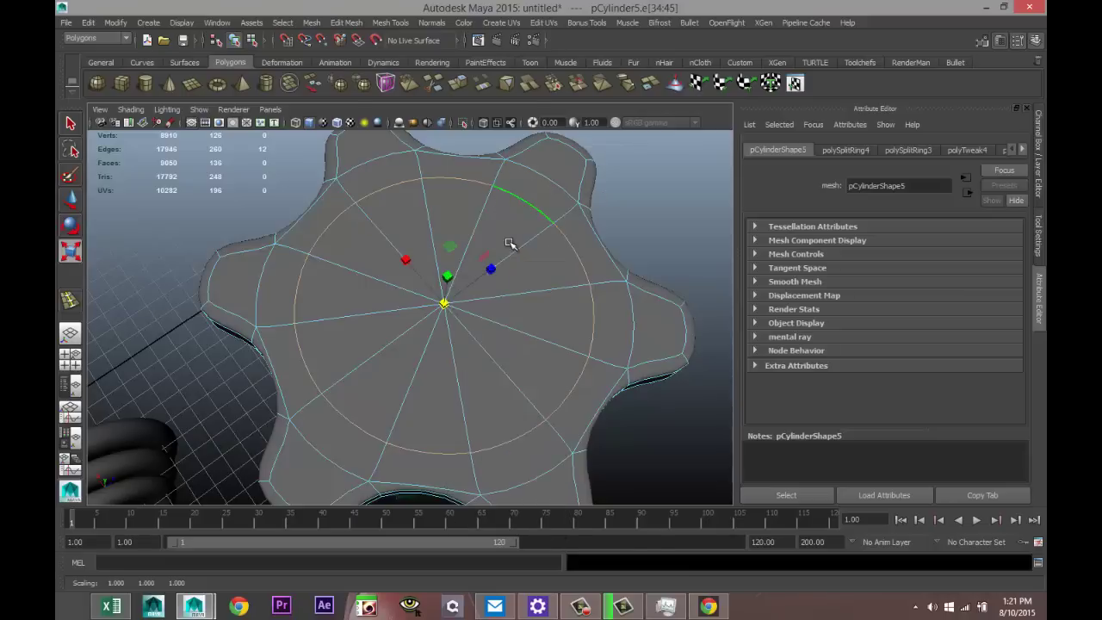
{"action": "left_click", "coordinate": [508, 226]}
{"action": "left_click", "coordinate": [442, 226], "text": "shift"}
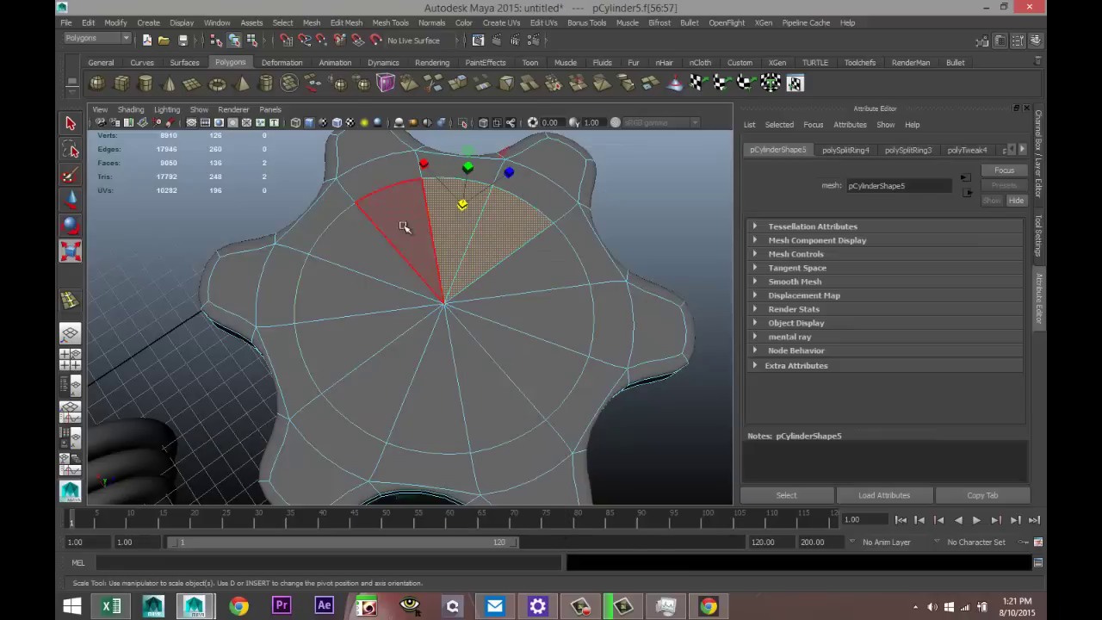
{"action": "left_click", "coordinate": [400, 258], "text": "shift"}
{"action": "left_click", "coordinate": [369, 296], "text": "shift"}
{"action": "left_click", "coordinate": [372, 328], "text": "shift"}
{"action": "left_click", "coordinate": [406, 368], "text": "shift"}
{"action": "left_click", "coordinate": [409, 409], "text": "shift"}
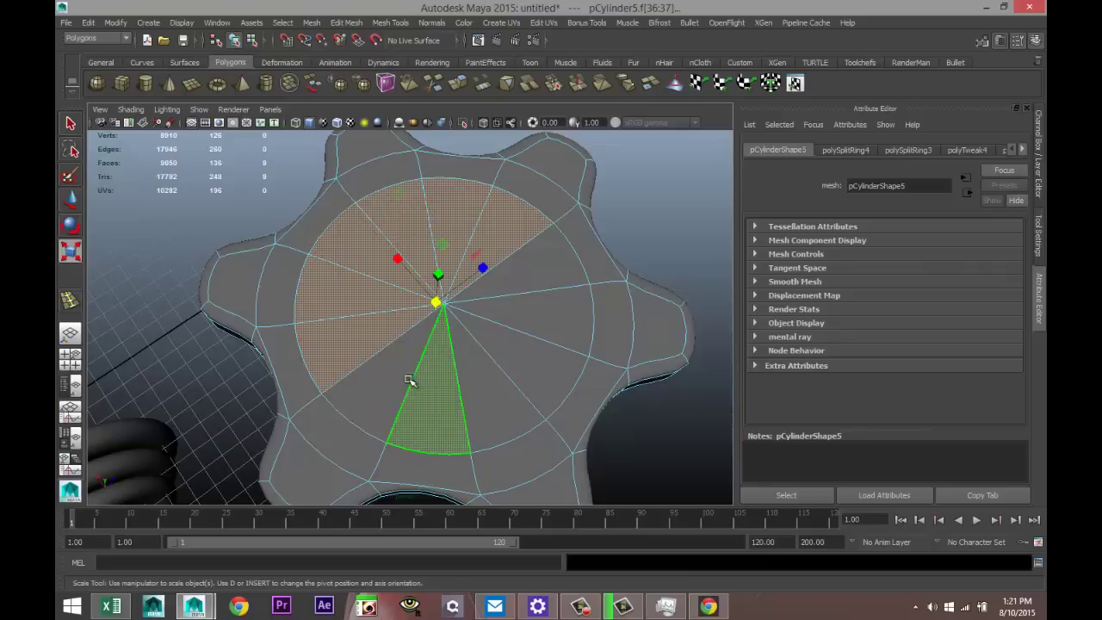
{"action": "left_click", "coordinate": [465, 413], "text": "shift"}
{"action": "left_click", "coordinate": [492, 396], "text": "shift"}
{"action": "left_click", "coordinate": [553, 363], "text": "shift"}
{"action": "left_click", "coordinate": [551, 320], "text": "shift"}
{"action": "left_click", "coordinate": [539, 269], "text": "shift"}
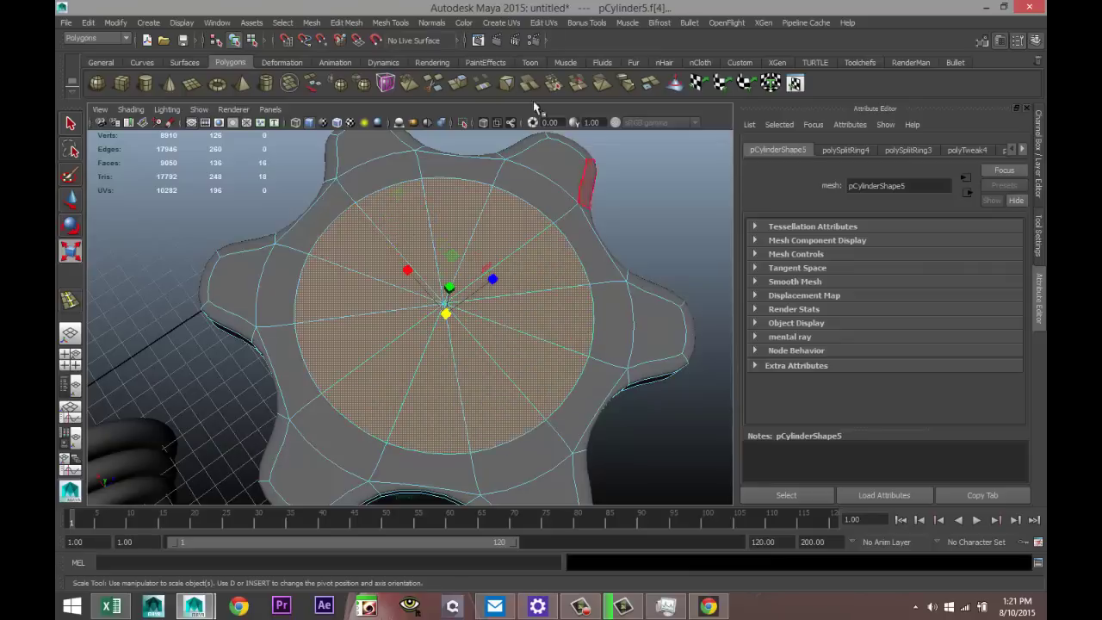
Step: Extrude the selected circle of faces on the nut's upper cap
{"action": "left_click", "coordinate": [346, 22]}
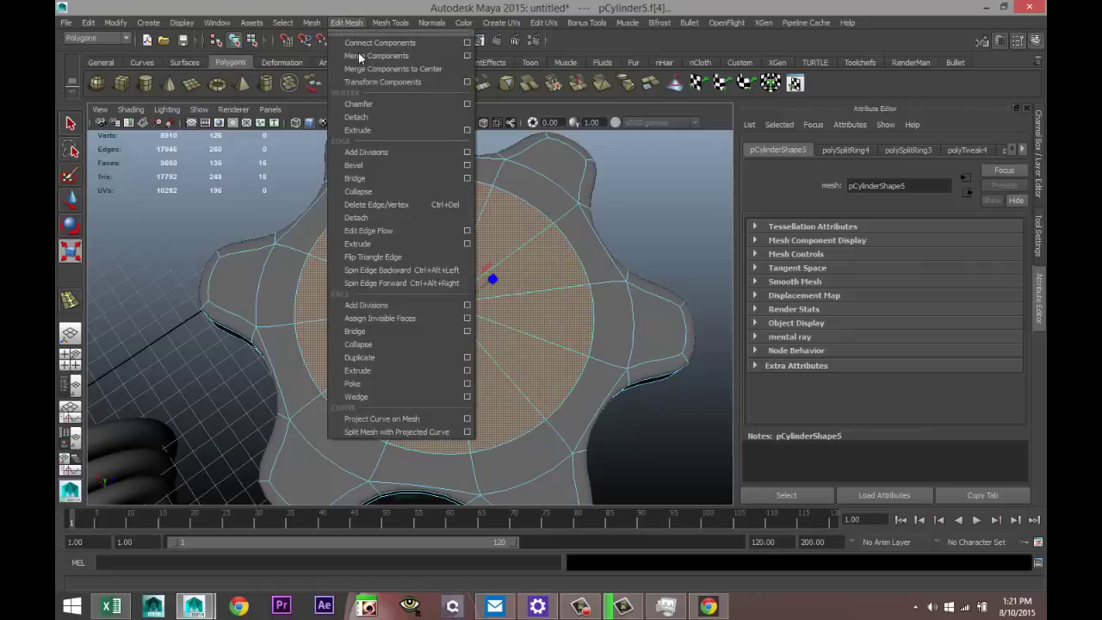
{"action": "left_click", "coordinate": [397, 370]}
{"action": "left_click_drag", "start_coordinate": [411, 374], "coordinate": [532, 327], "text": "alt"}
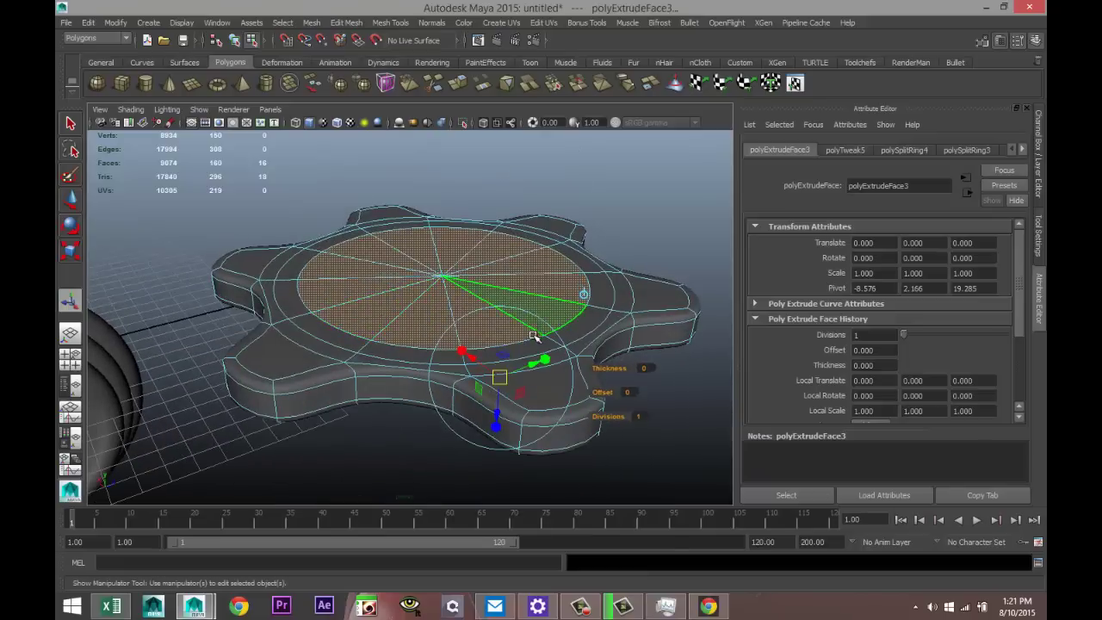
Step: Raise the extruded round centre faces of the star-shaped collar to about 3.126 in Y and turn off its smooth preview
{"action": "key", "text": "w"}
{"action": "left_click_drag", "start_coordinate": [447, 232], "coordinate": [450, 209]}
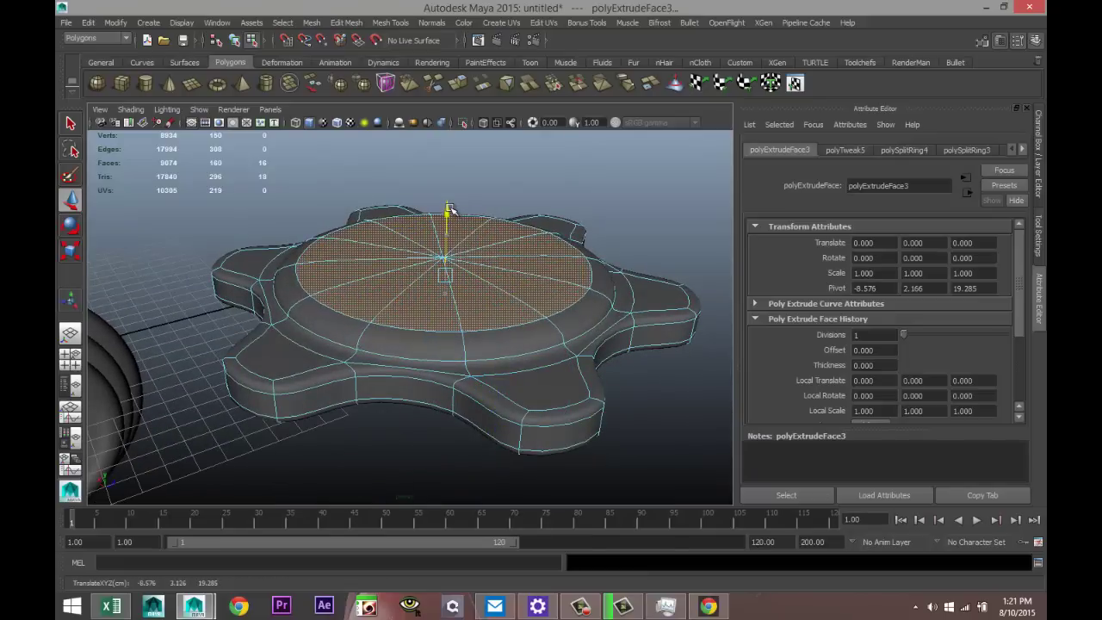
{"action": "key", "text": "1"}
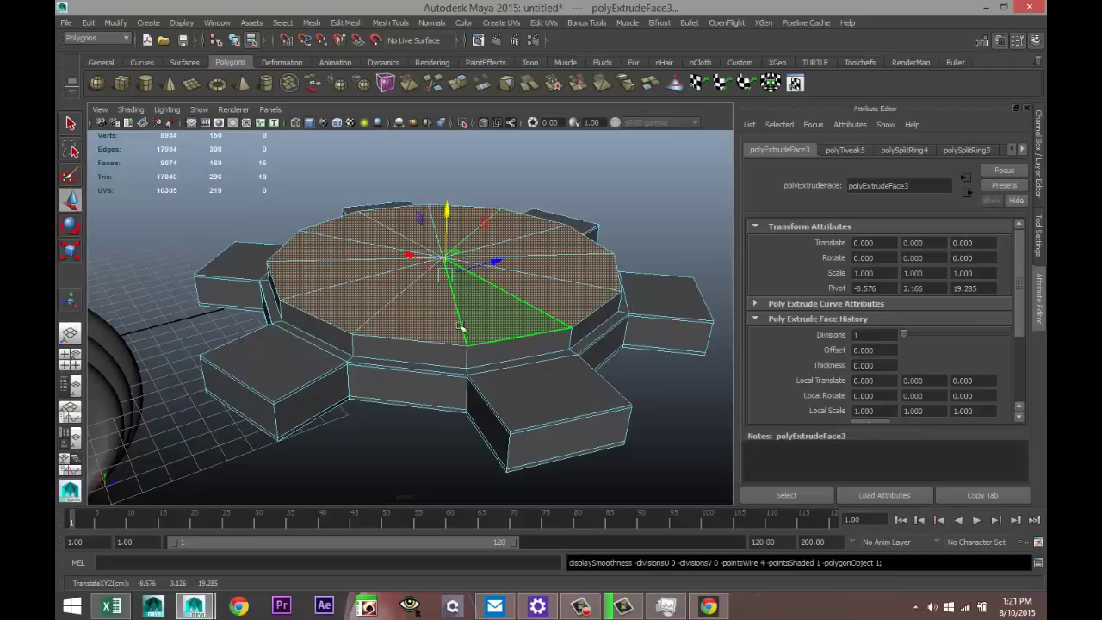
Step: Insert two edge loops around the side of the raised disc, one near its upper rim and one near its base
{"action": "left_click_drag", "start_coordinate": [461, 327], "coordinate": [446, 204], "text": "alt"}
{"action": "left_click", "coordinate": [392, 22]}
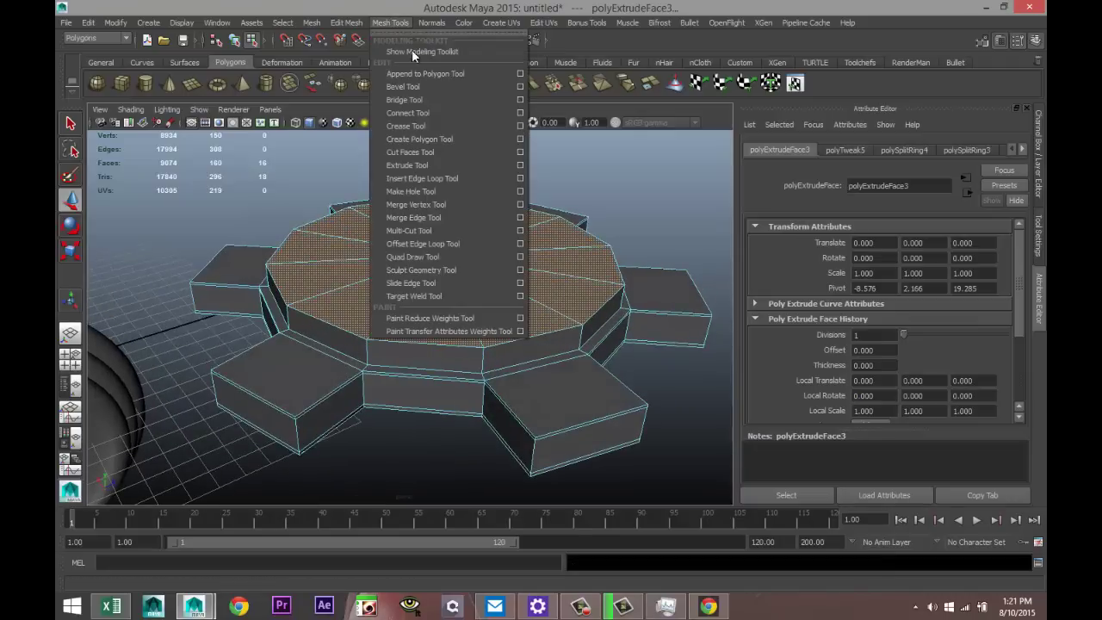
{"action": "left_click", "coordinate": [500, 177]}
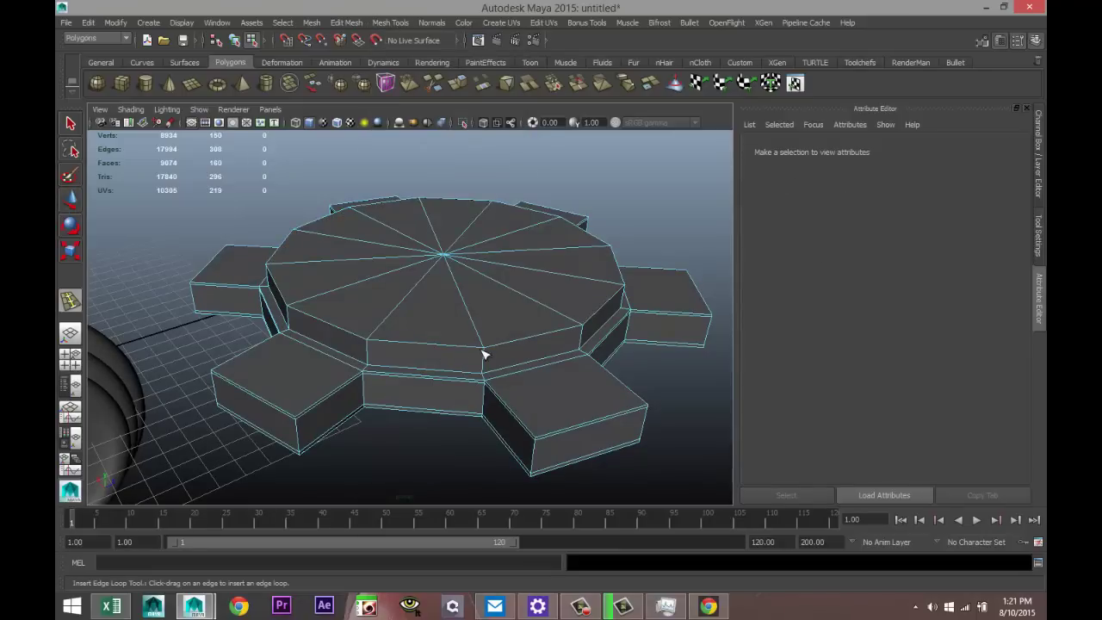
{"action": "left_click", "coordinate": [483, 358]}
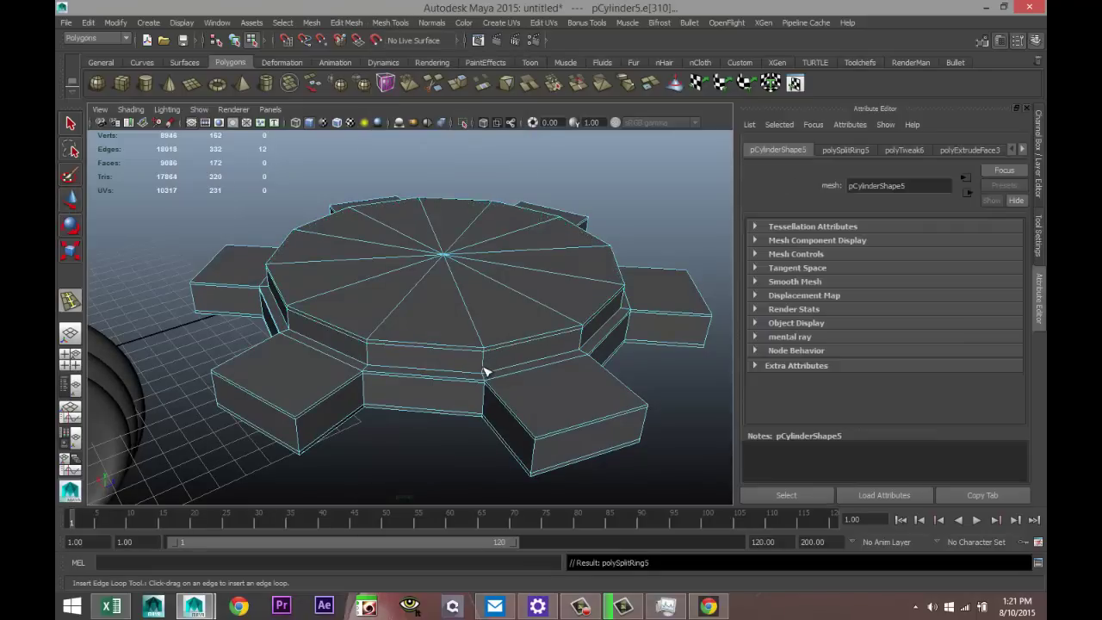
{"action": "left_click", "coordinate": [485, 375]}
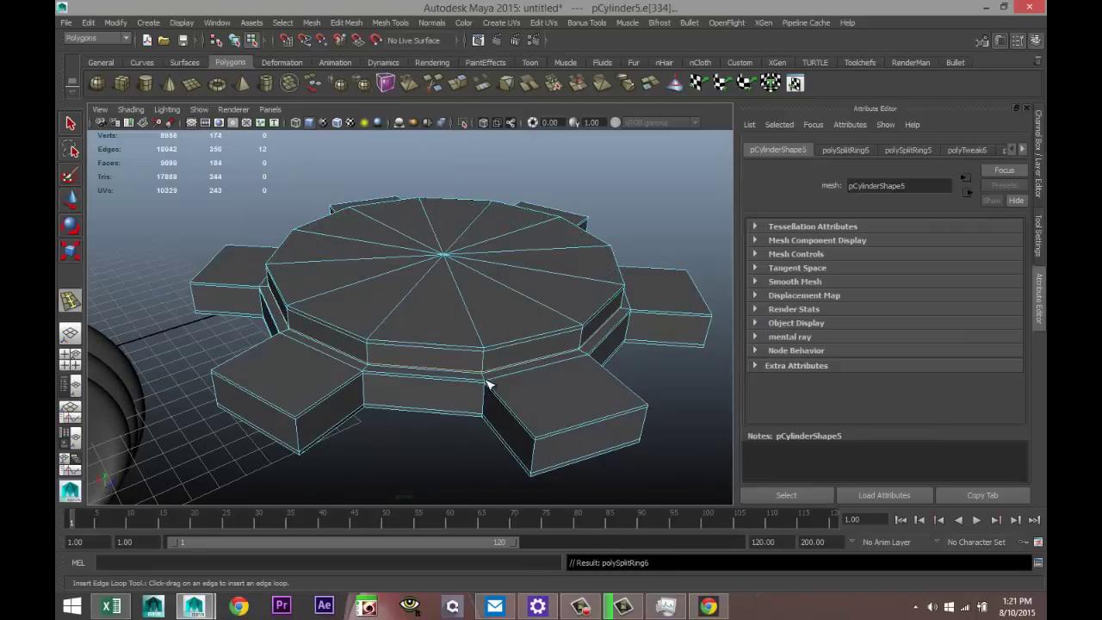
{"action": "key", "text": "q"}
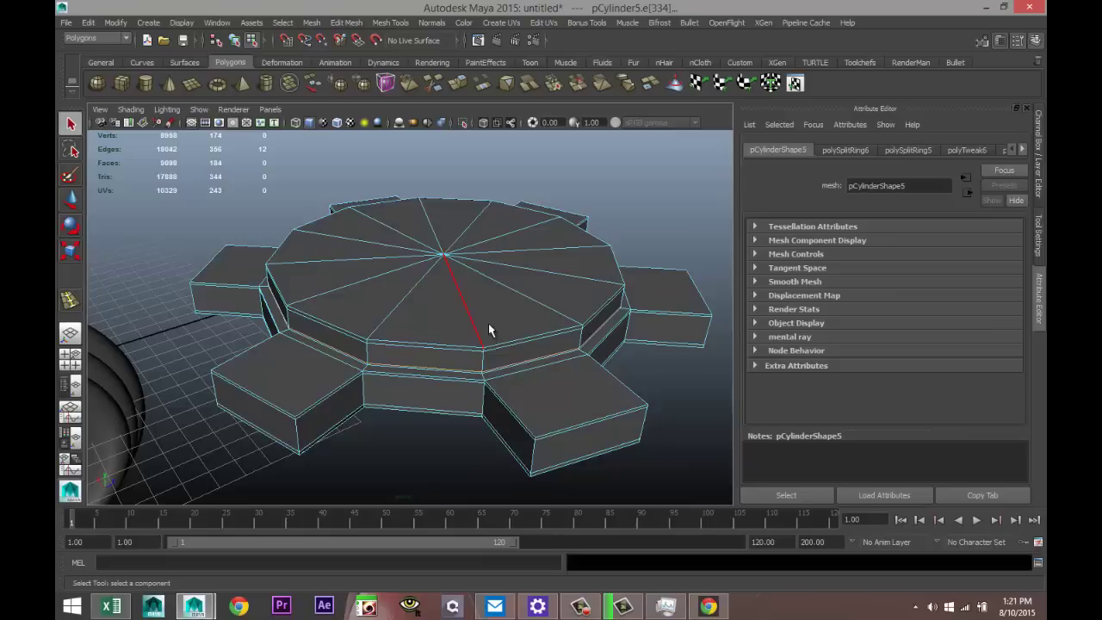
Step: Return the collar to object mode, turn on its smooth preview and deselect it
{"action": "right_click_drag", "start_coordinate": [488, 323], "coordinate": [536, 282]}
{"action": "left_click", "coordinate": [537, 322]}
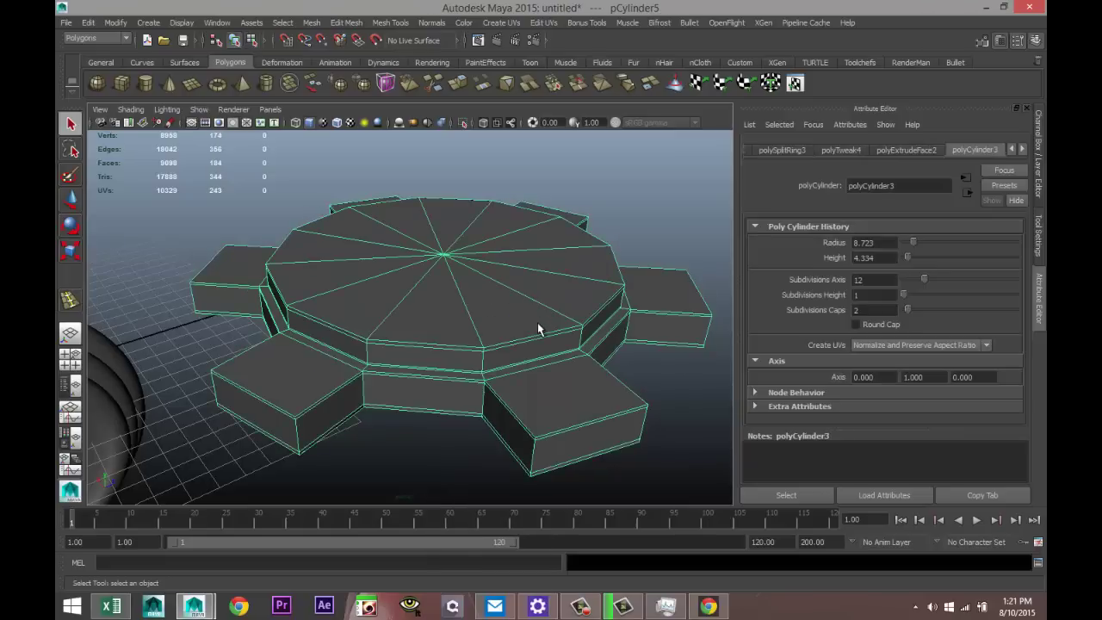
{"action": "key", "text": "3"}
{"action": "left_click", "coordinate": [581, 234]}
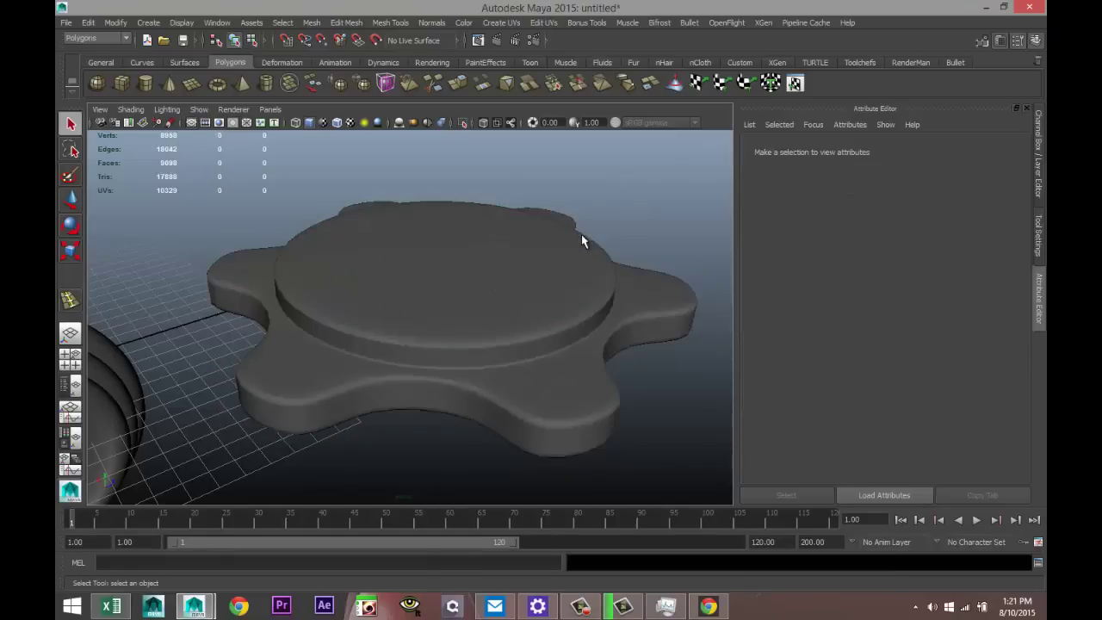
Step: Rotate the collar upright by setting its Z rotation to 90 degrees
{"action": "right_click_drag", "start_coordinate": [581, 234], "coordinate": [539, 318], "text": "alt"}
{"action": "left_click_drag", "start_coordinate": [468, 326], "coordinate": [526, 334], "text": "alt"}
{"action": "left_click", "coordinate": [422, 290]}
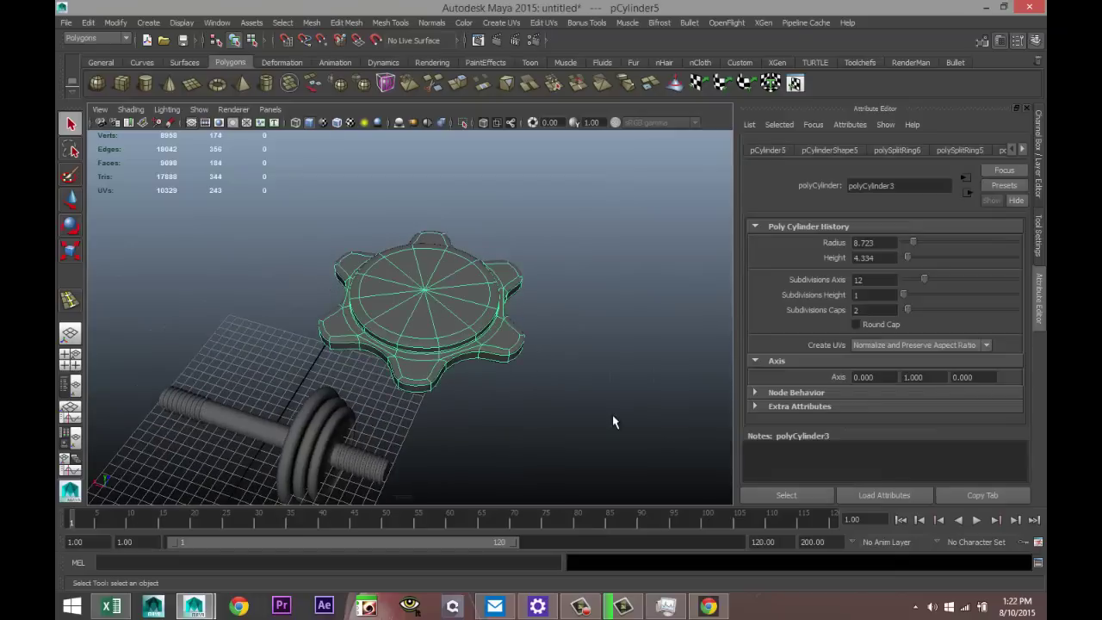
{"action": "key", "text": "e"}
{"action": "left_click_drag", "start_coordinate": [442, 265], "coordinate": [496, 339]}
{"action": "left_click", "coordinate": [767, 150]}
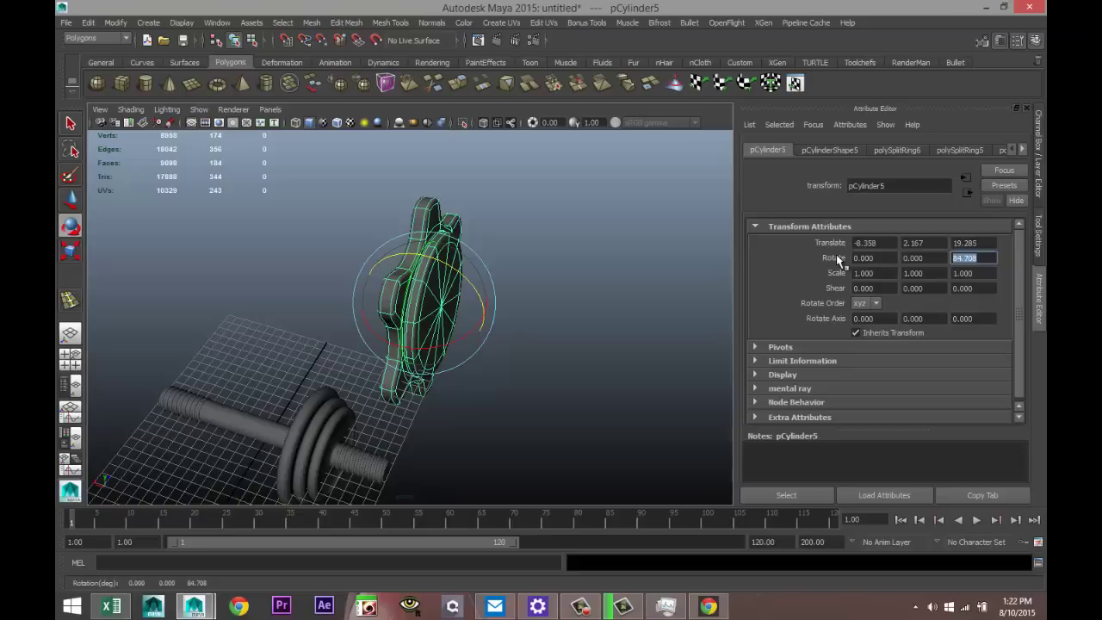
{"action": "key", "text": "Return"}
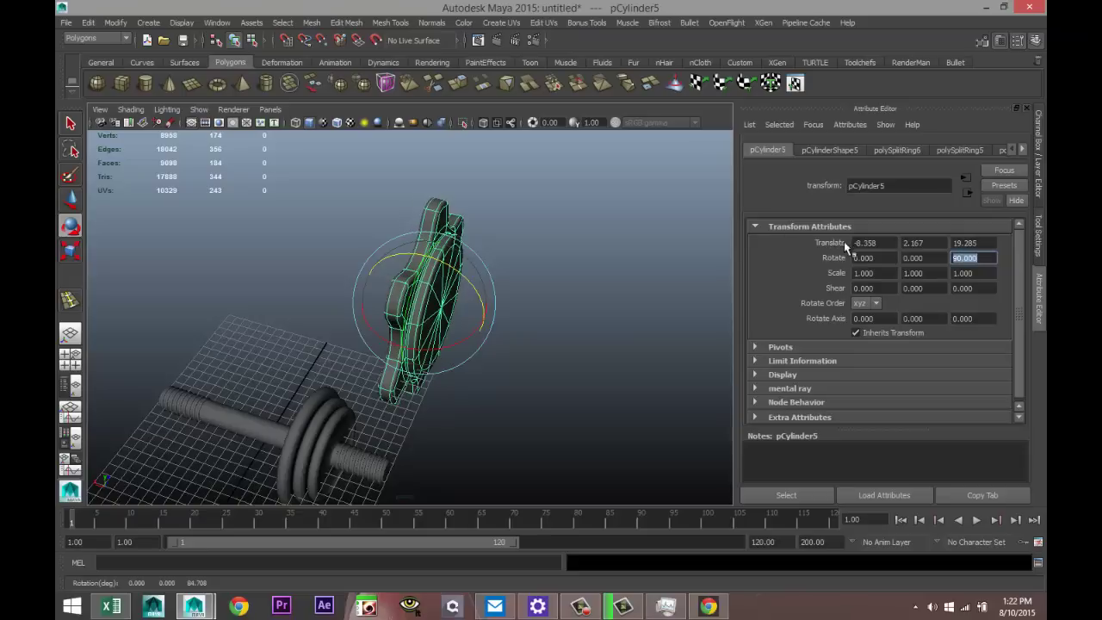
Step: Set the collar's X, Y and Z translation to 0 to place it at the origin
{"action": "left_click", "coordinate": [889, 243]}
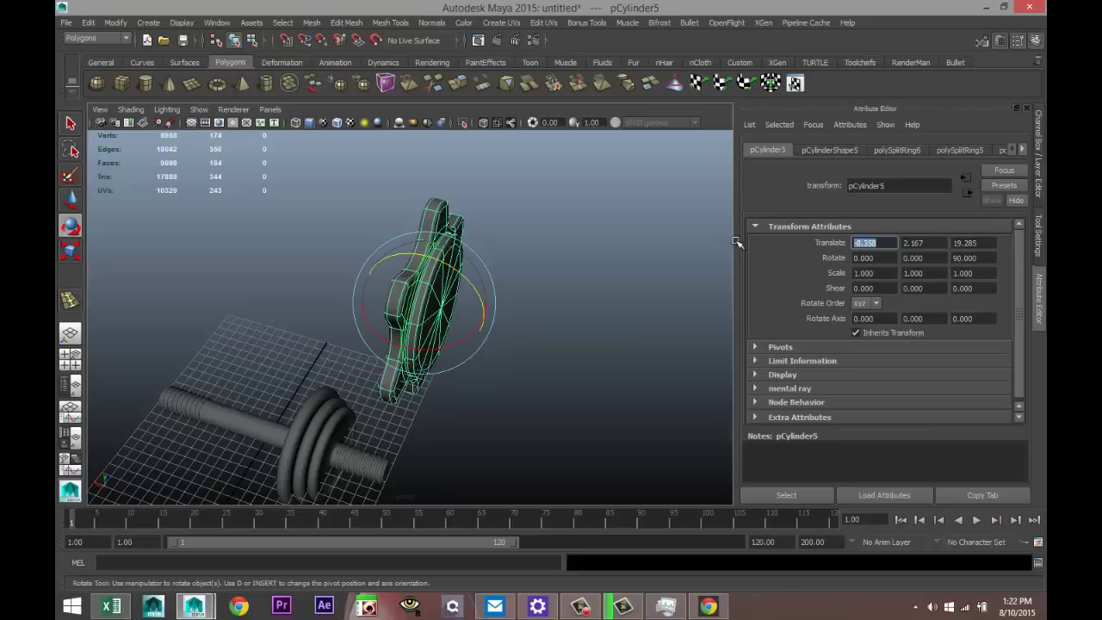
{"action": "left_click", "coordinate": [934, 243]}
{"action": "type", "text": "0"}
{"action": "left_click", "coordinate": [989, 244]}
{"action": "type", "text": "000"}
{"action": "left_click", "coordinate": [933, 244]}
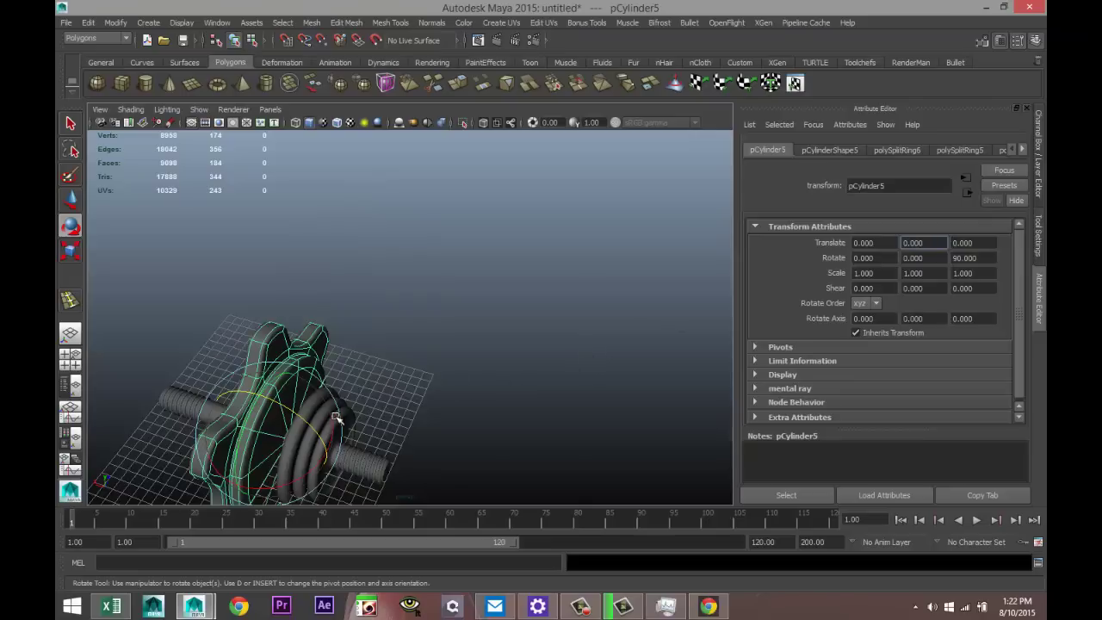
{"action": "left_click", "coordinate": [488, 314]}
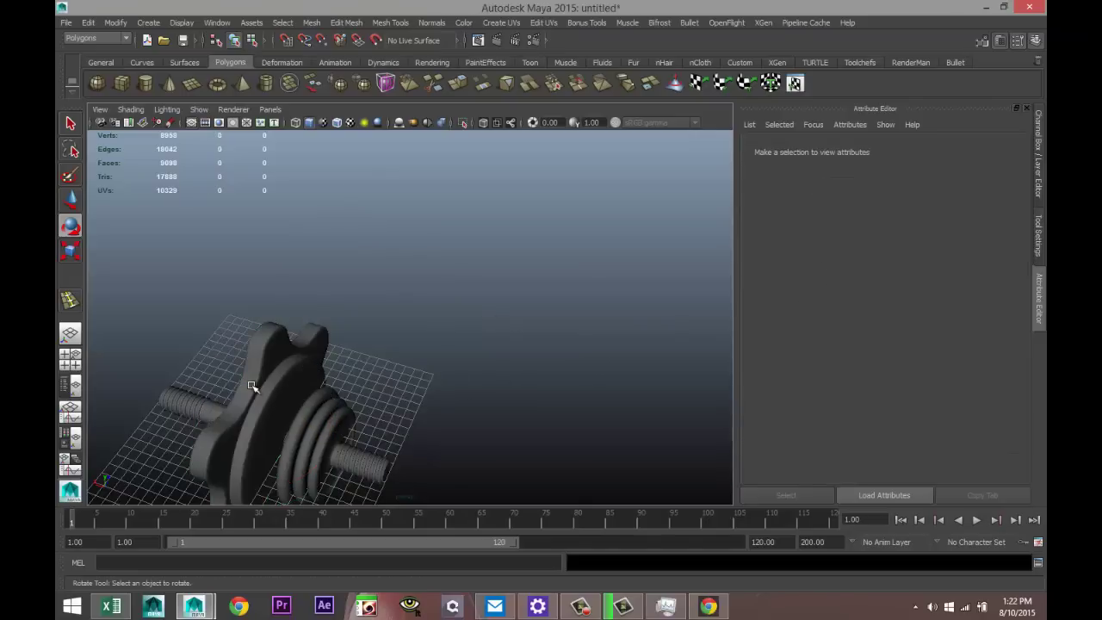
Step: Scale the collar uniformly to about 0.361 and move it along X to about -7.192, beside the outer weight plate
{"action": "left_click", "coordinate": [301, 492]}
{"action": "key", "text": "r"}
{"action": "left_click_drag", "start_coordinate": [271, 432], "coordinate": [168, 445]}
{"action": "key", "text": "w"}
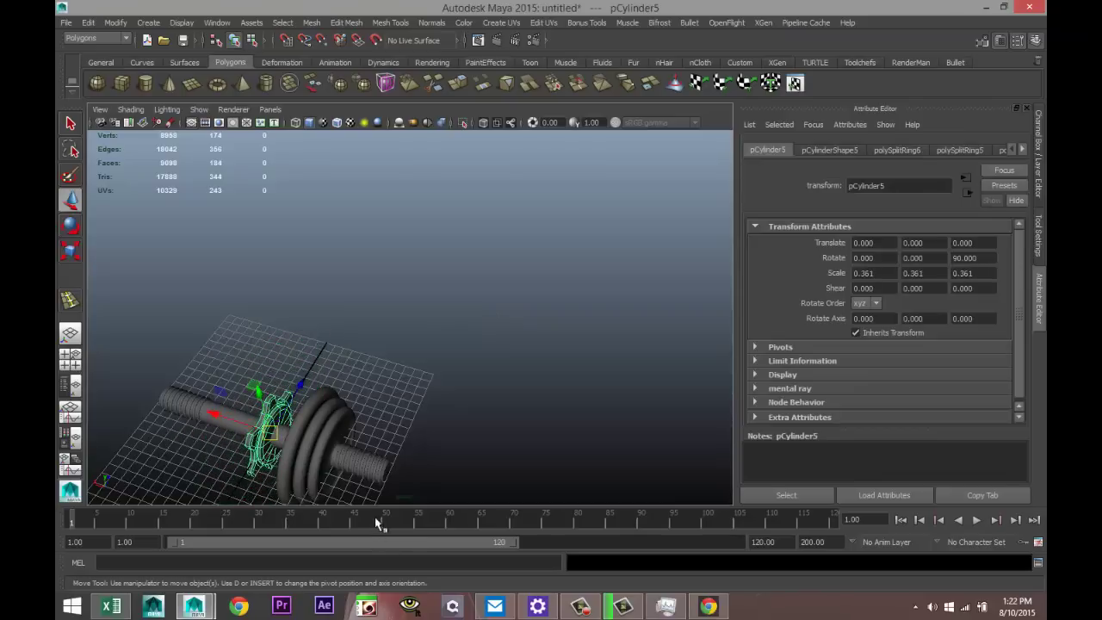
{"action": "left_click_drag", "start_coordinate": [211, 414], "coordinate": [269, 447]}
{"action": "key", "text": "f"}
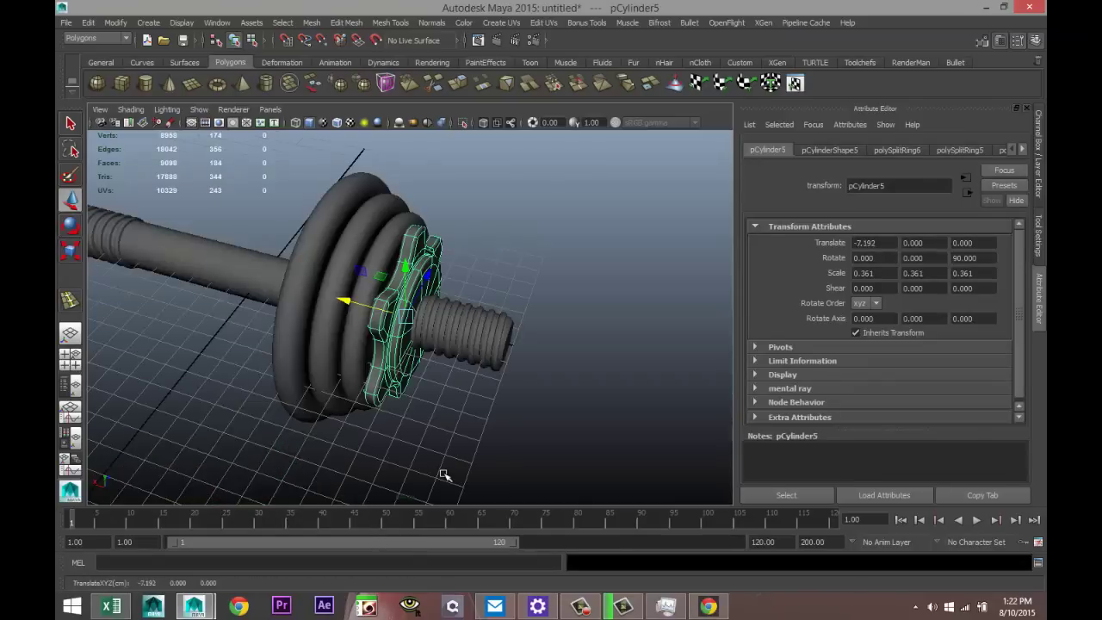
Step: Scale the collar down further to about 0.235 to fit the threaded bar
{"action": "left_click_drag", "start_coordinate": [485, 459], "coordinate": [411, 435], "text": "alt"}
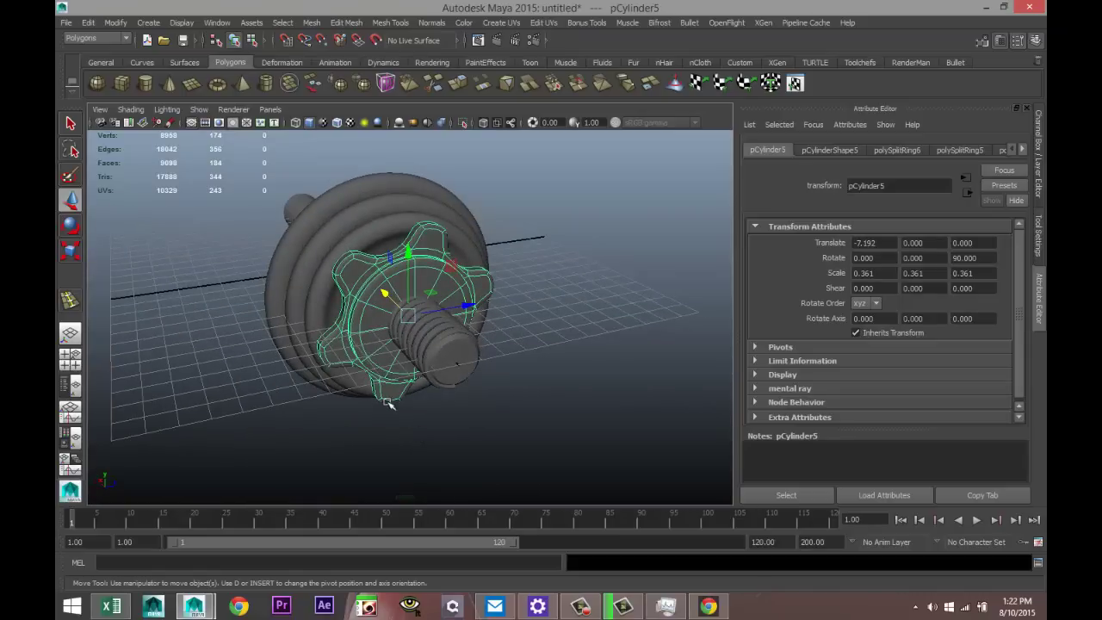
{"action": "key", "text": "r"}
{"action": "left_click_drag", "start_coordinate": [407, 319], "coordinate": [375, 326]}
Step: Slide the collar along X to about -6.994, up against the smallest weight plate
{"action": "left_click_drag", "start_coordinate": [451, 395], "coordinate": [349, 379], "text": "alt"}
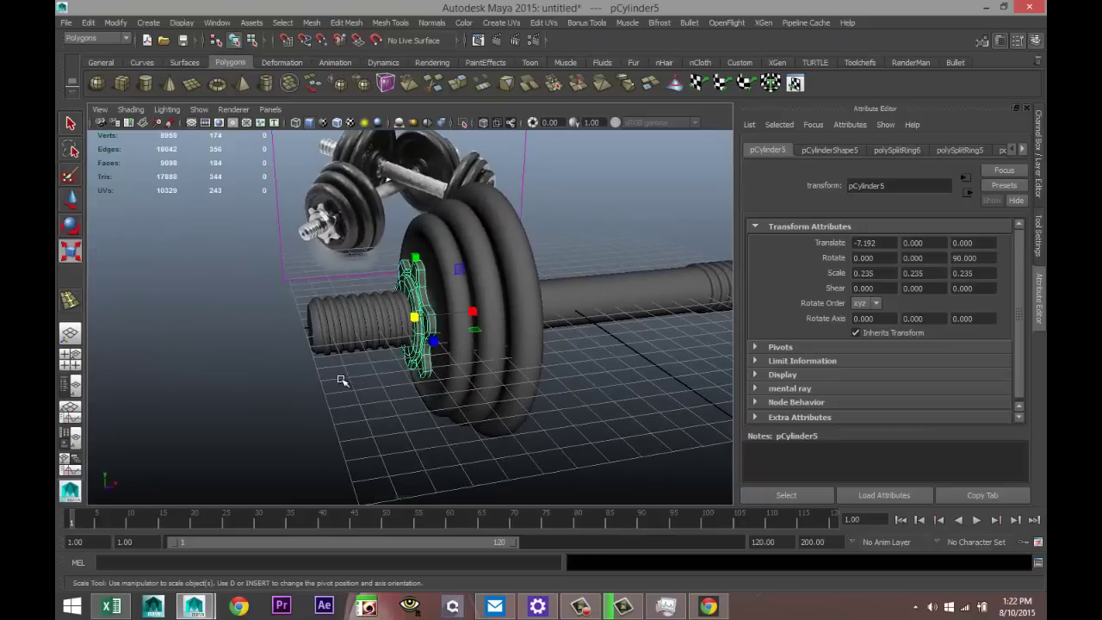
{"action": "scroll", "coordinate": [342, 381], "scroll_direction": "up", "scroll_amount": 3}
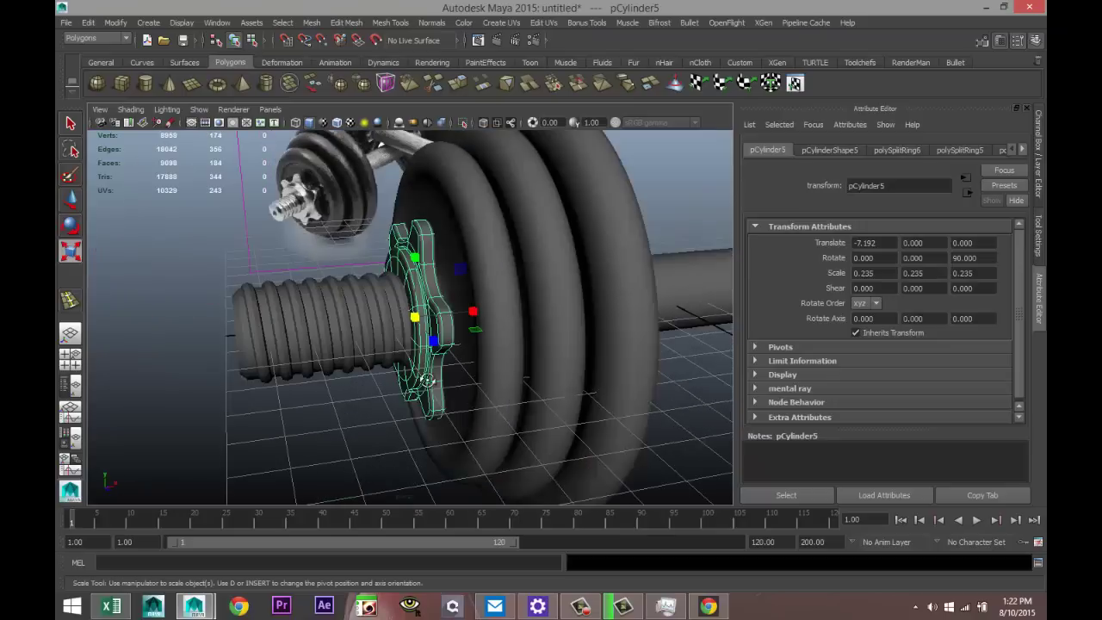
{"action": "left_click_drag", "start_coordinate": [427, 380], "coordinate": [403, 392], "text": "alt"}
{"action": "key", "text": "w"}
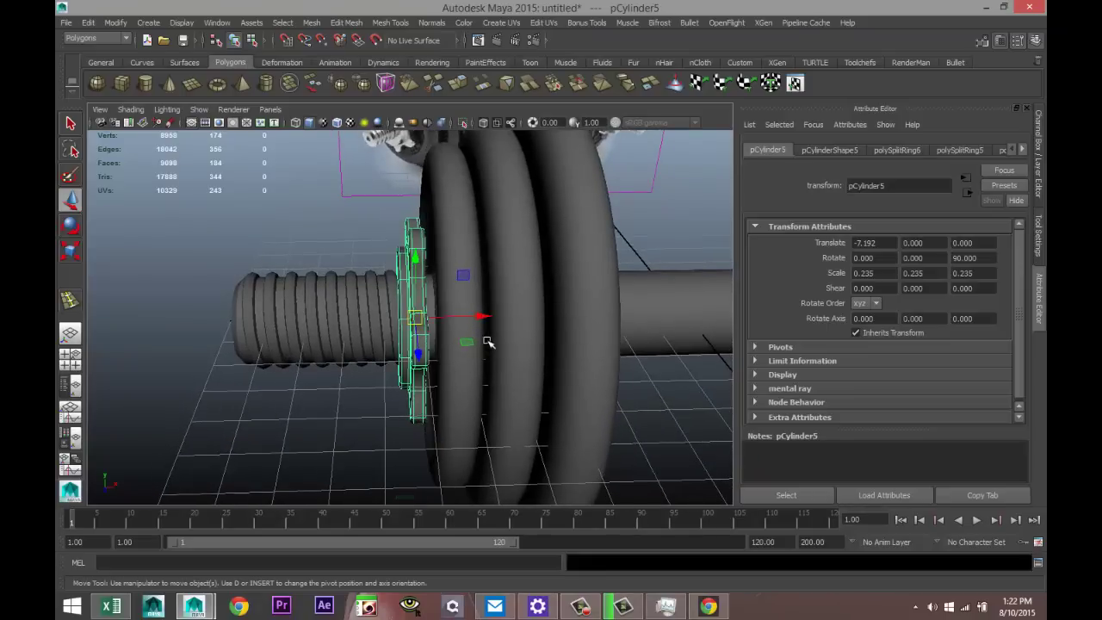
{"action": "left_click_drag", "start_coordinate": [485, 319], "coordinate": [485, 317]}
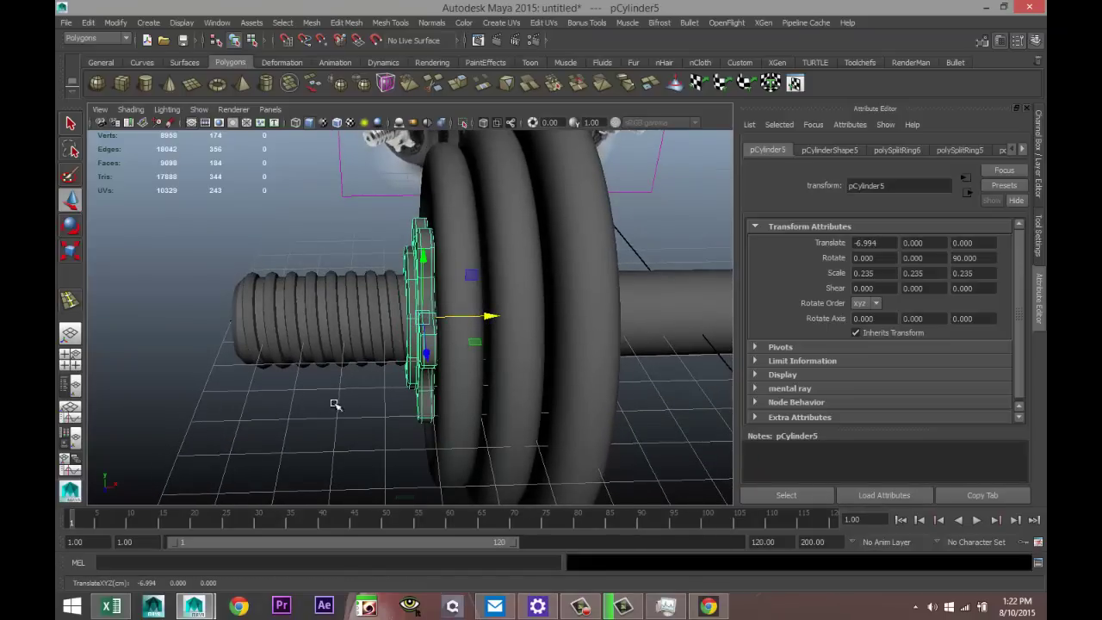
Step: Move the three weight plates and the collar together outward along the bar, bringing the collar to about -8.919 in X
{"action": "left_click_drag", "start_coordinate": [335, 404], "coordinate": [578, 409], "text": "alt"}
{"action": "left_click", "coordinate": [241, 326]}
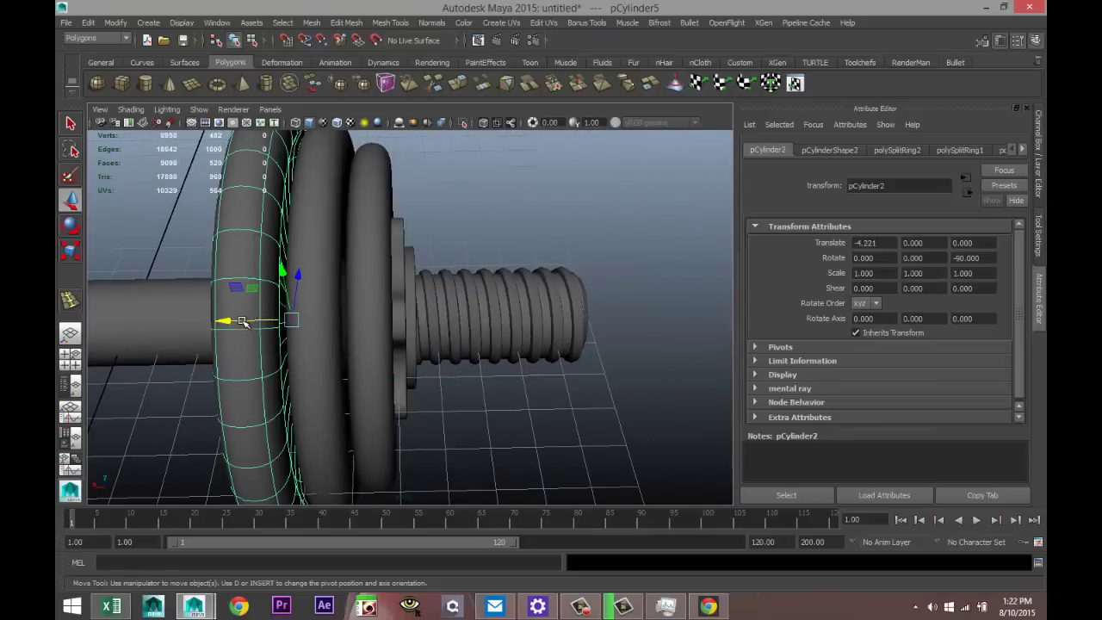
{"action": "left_click", "coordinate": [310, 284], "text": "shift"}
{"action": "left_click", "coordinate": [362, 262], "text": "shift"}
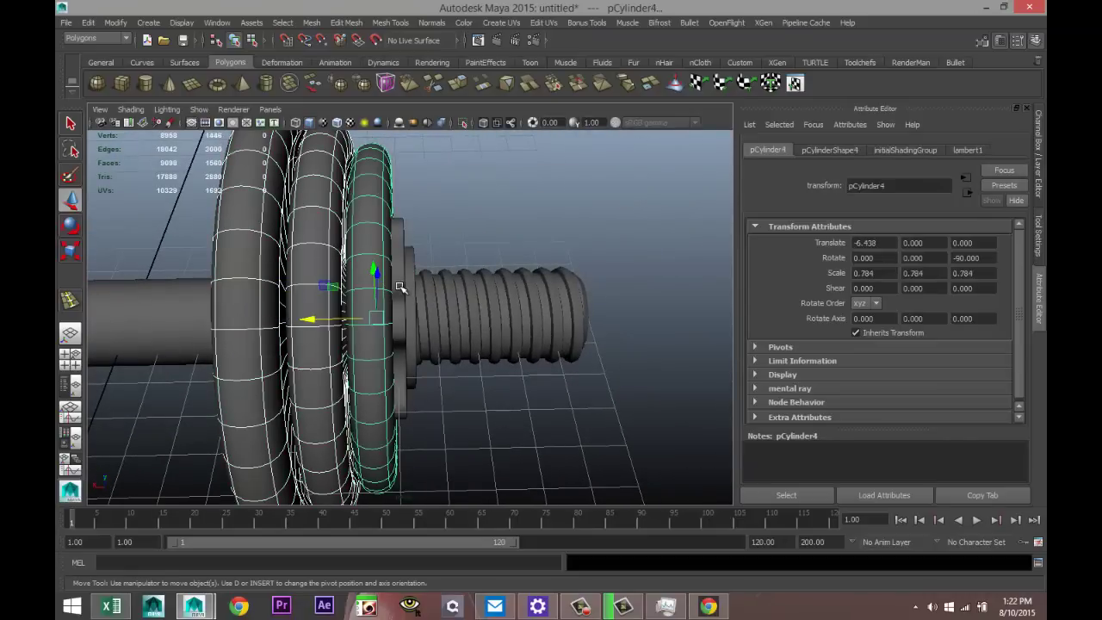
{"action": "left_click", "coordinate": [400, 287], "text": "shift"}
{"action": "scroll", "coordinate": [444, 390], "scroll_direction": "down", "scroll_amount": 3}
{"action": "left_click_drag", "start_coordinate": [334, 320], "coordinate": [376, 328]}
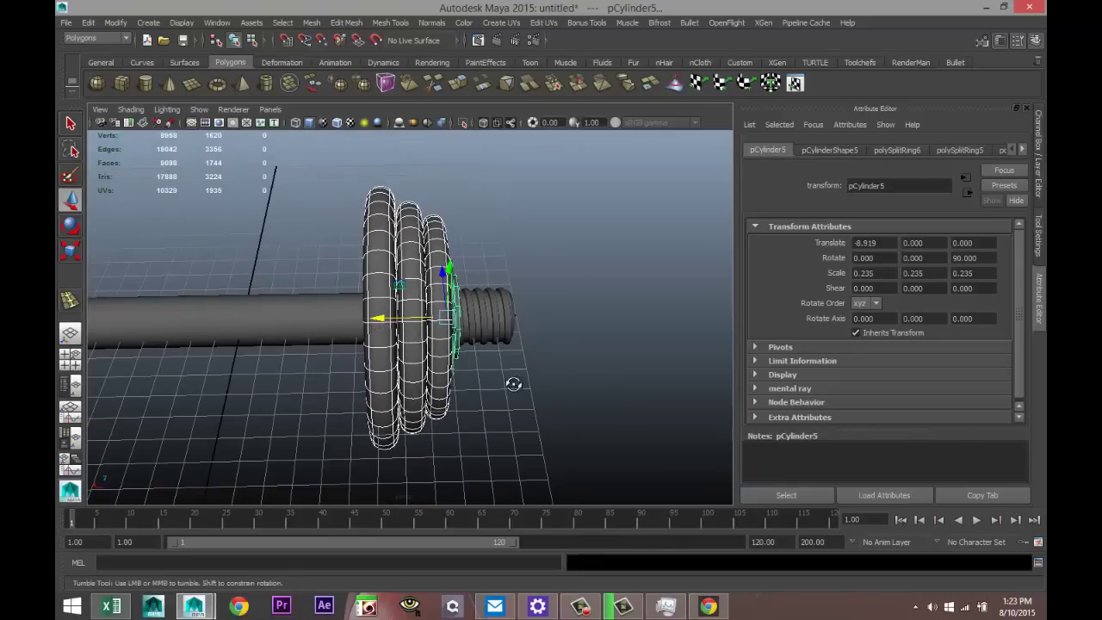
Step: Combine the selected plates and collar into one mesh and center its pivot
{"action": "mouse_move", "coordinate": [514, 384]}
{"action": "left_mouse_down", "text": "alt"}
{"action": "mouse_move", "coordinate": [439, 366]}
{"action": "mouse_move", "coordinate": [495, 370]}
{"action": "mouse_move", "coordinate": [518, 387]}
{"action": "left_mouse_up", "text": "alt"}
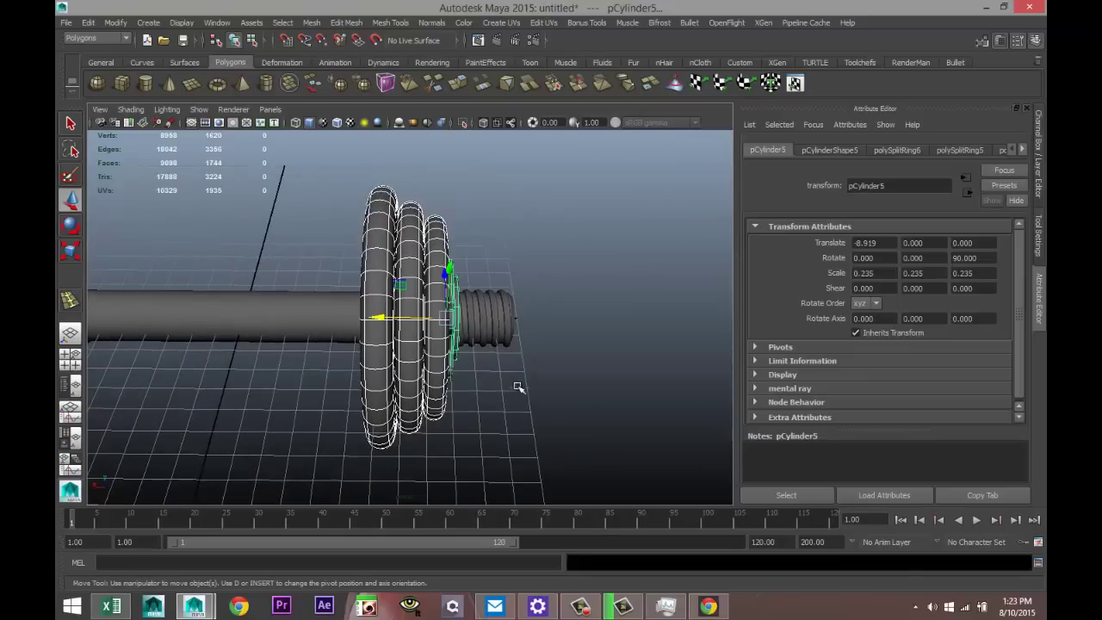
{"action": "left_click", "coordinate": [312, 22]}
{"action": "left_click", "coordinate": [328, 64]}
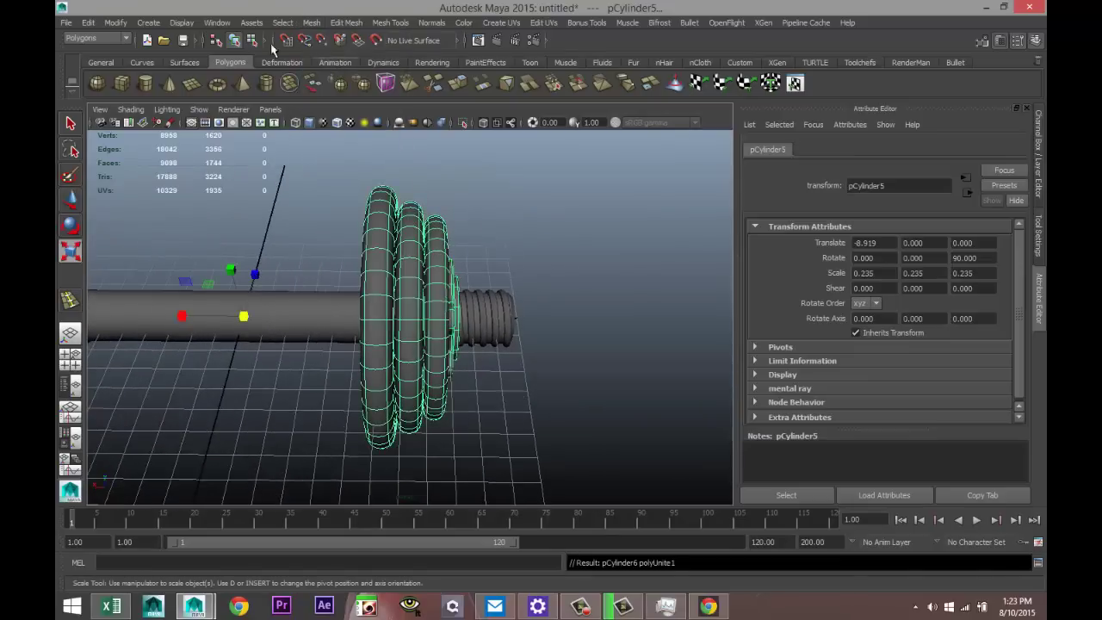
{"action": "left_click", "coordinate": [115, 23]}
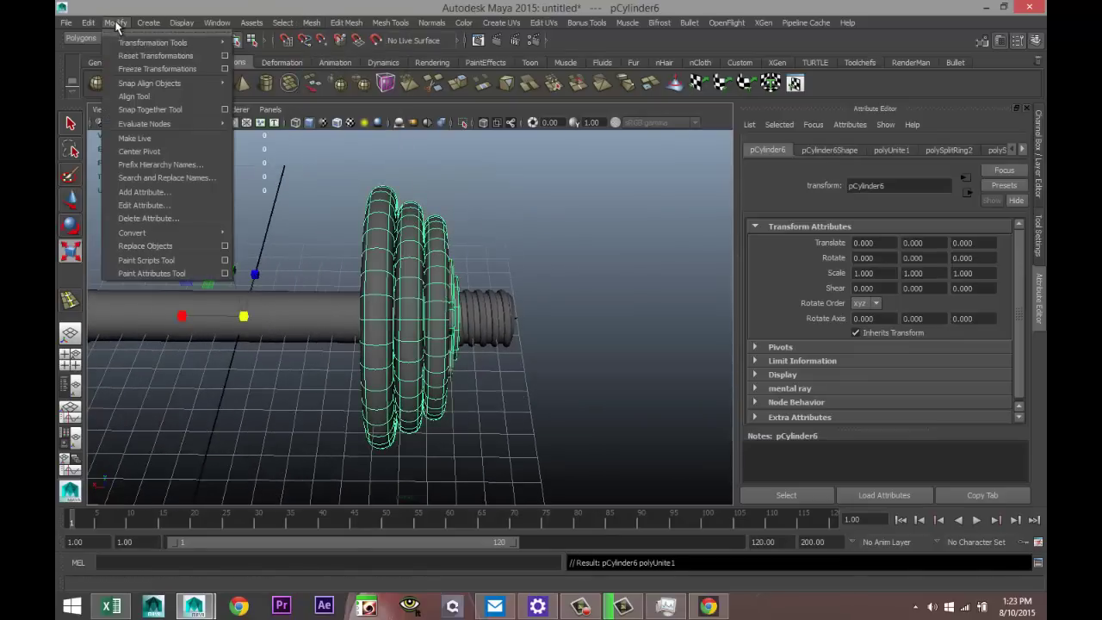
{"action": "left_click", "coordinate": [161, 152]}
{"action": "key", "text": "r"}
Step: Duplicate the combined weight stack and move the copy about 26.924 along X, beyond the opposite end of the bar
{"action": "scroll", "coordinate": [596, 431], "scroll_direction": "down", "scroll_amount": 5}
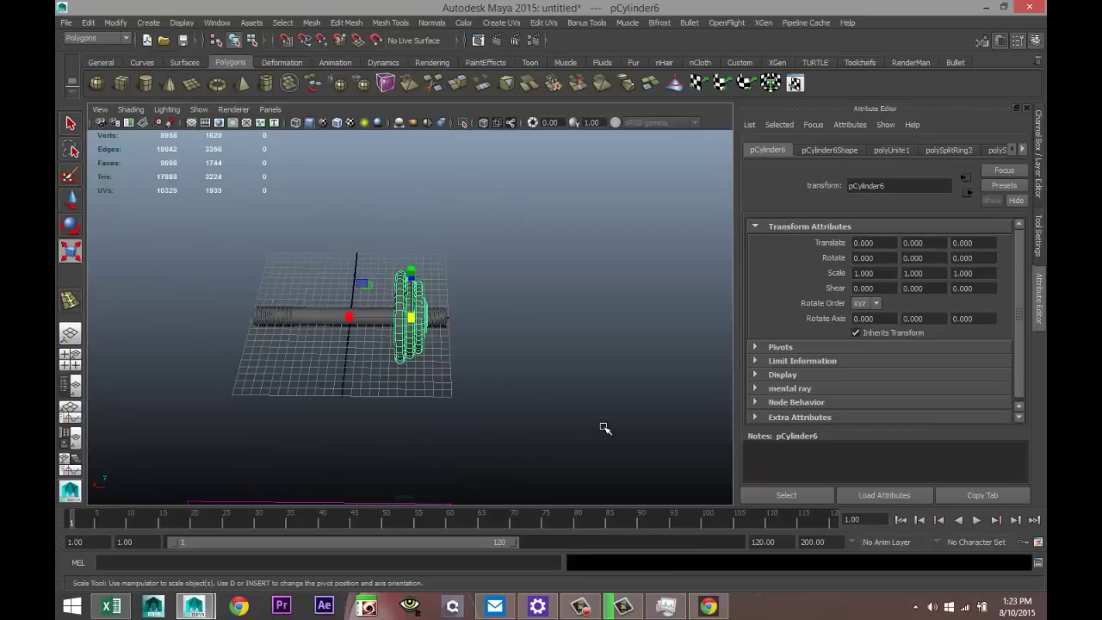
{"action": "key", "text": "ctrl+d"}
{"action": "key", "text": "w"}
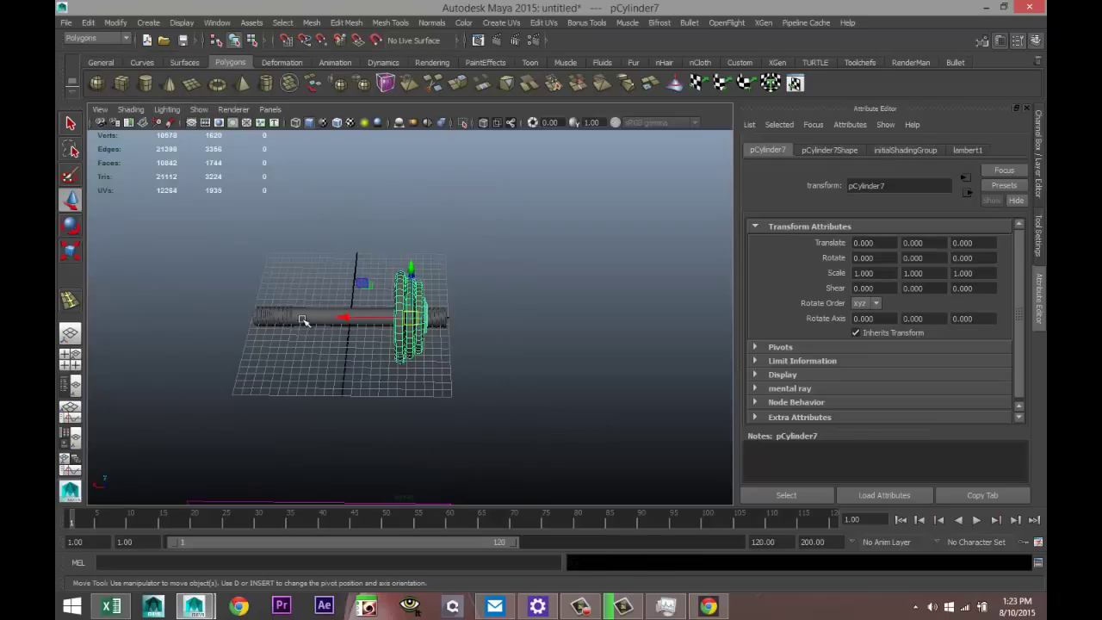
{"action": "left_click_drag", "start_coordinate": [342, 317], "coordinate": [125, 317]}
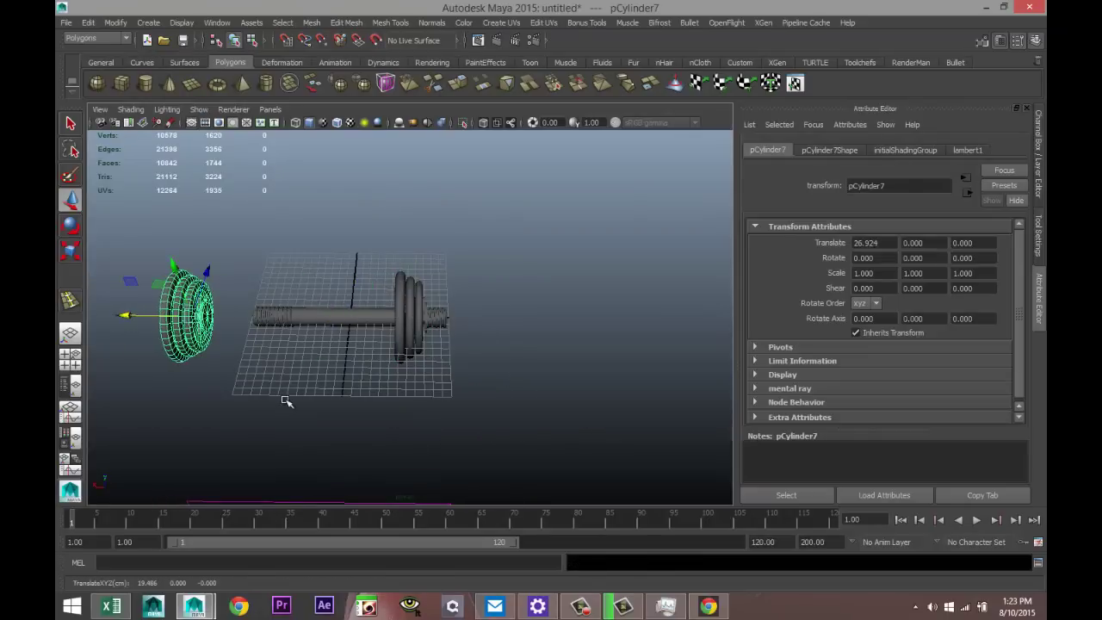
Step: Turn the duplicated weight stack around by setting its Y rotation to 180 degrees
{"action": "key", "text": "e"}
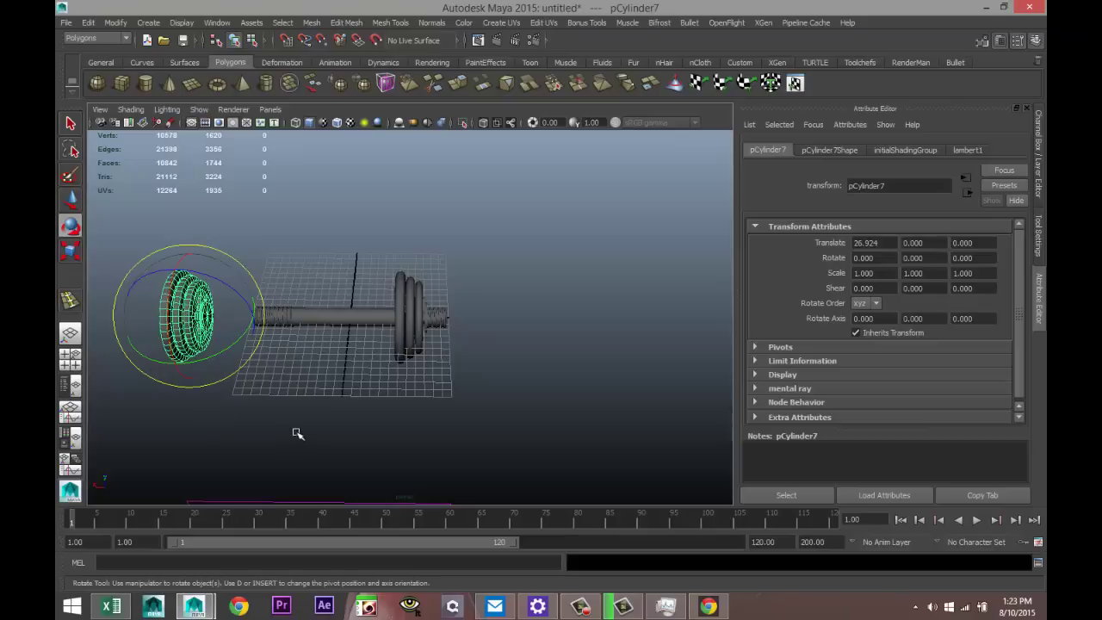
{"action": "left_click_drag", "start_coordinate": [297, 433], "coordinate": [380, 369], "text": "alt"}
{"action": "left_click", "coordinate": [946, 257]}
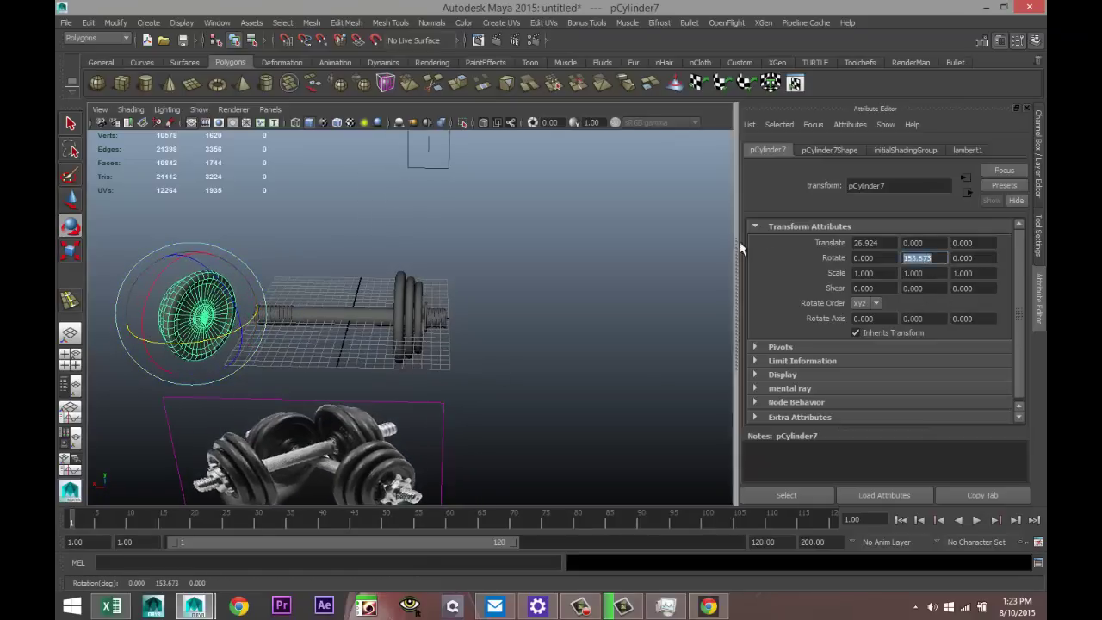
{"action": "type", "text": "180"}
{"action": "key", "text": "Return"}
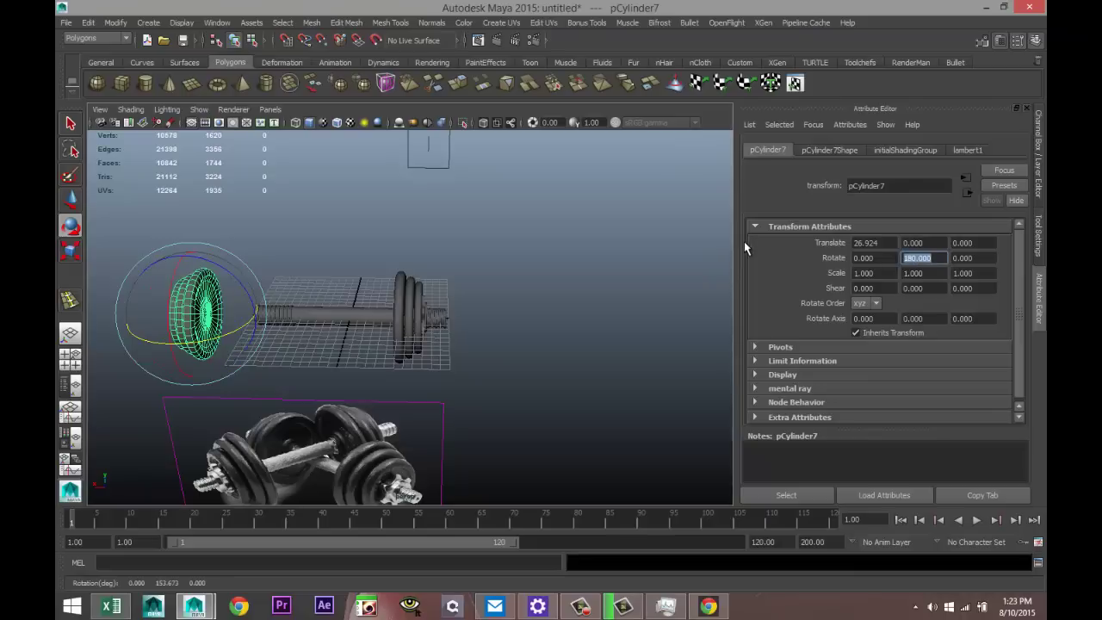
Step: Move the duplicated weight stack along X onto the free end of the bar, to about 14.765, mirroring the original stack
{"action": "left_click", "coordinate": [71, 359]}
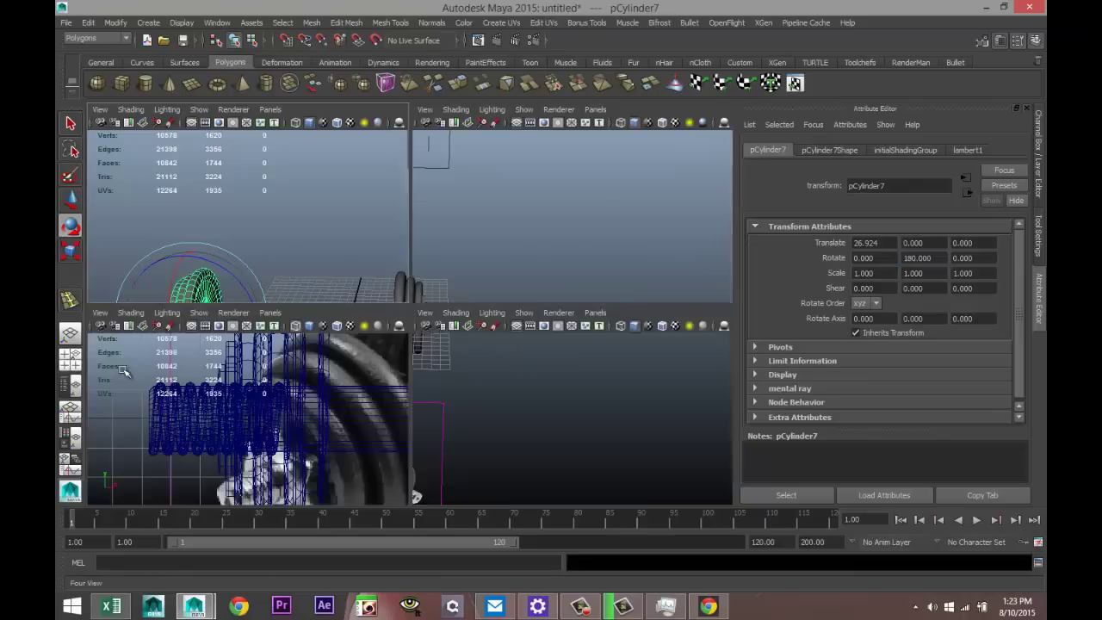
{"action": "key", "text": "space"}
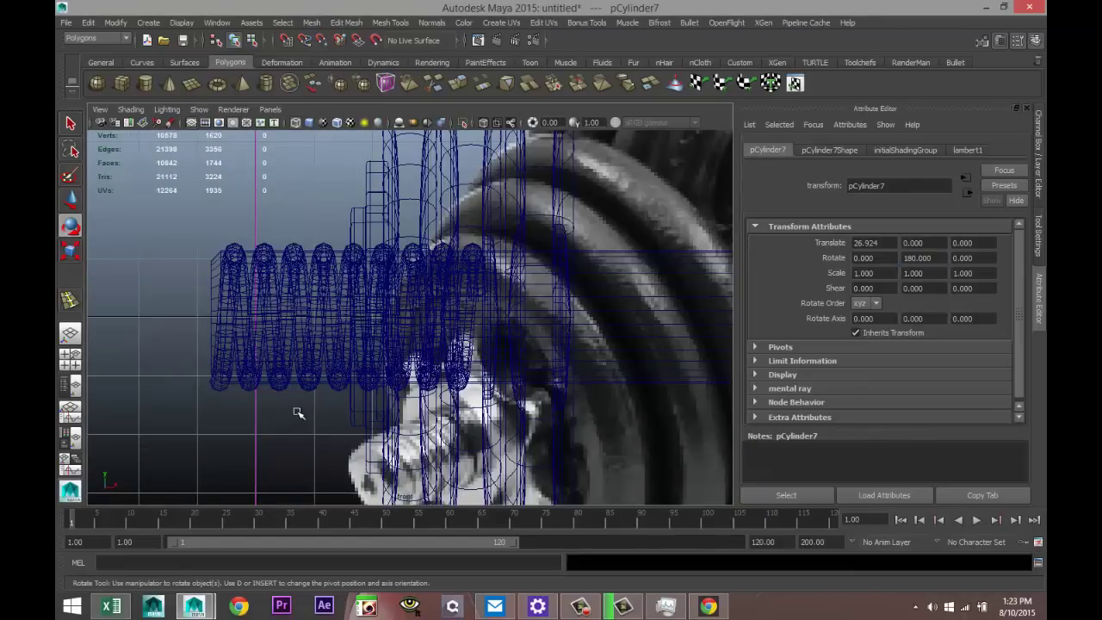
{"action": "key", "text": "5"}
{"action": "key", "text": "f"}
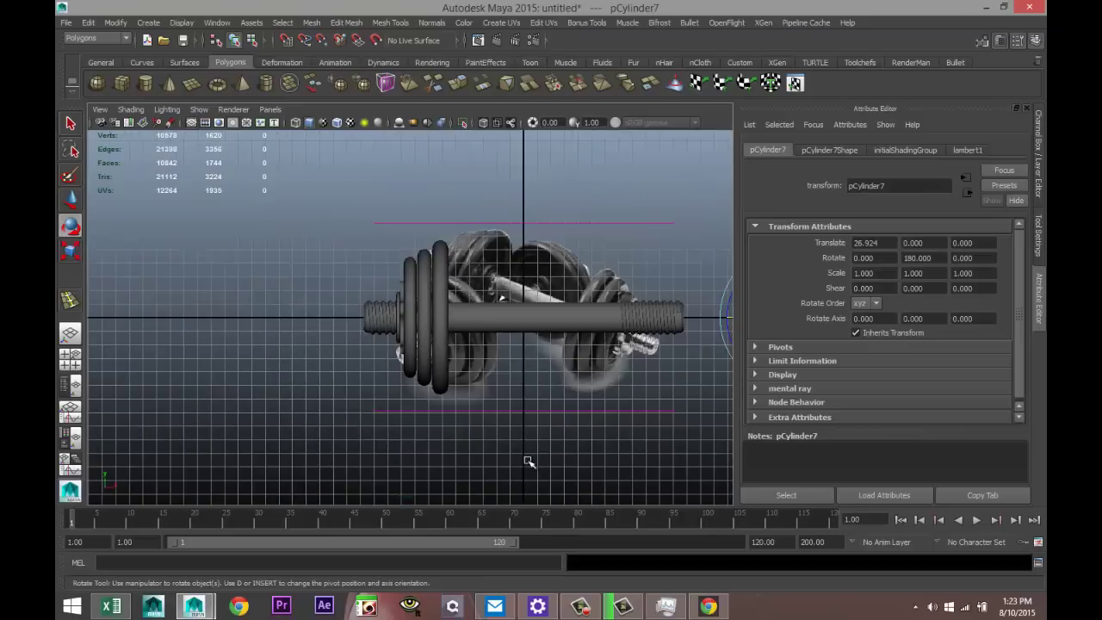
{"action": "key", "text": "a"}
{"action": "key", "text": "w"}
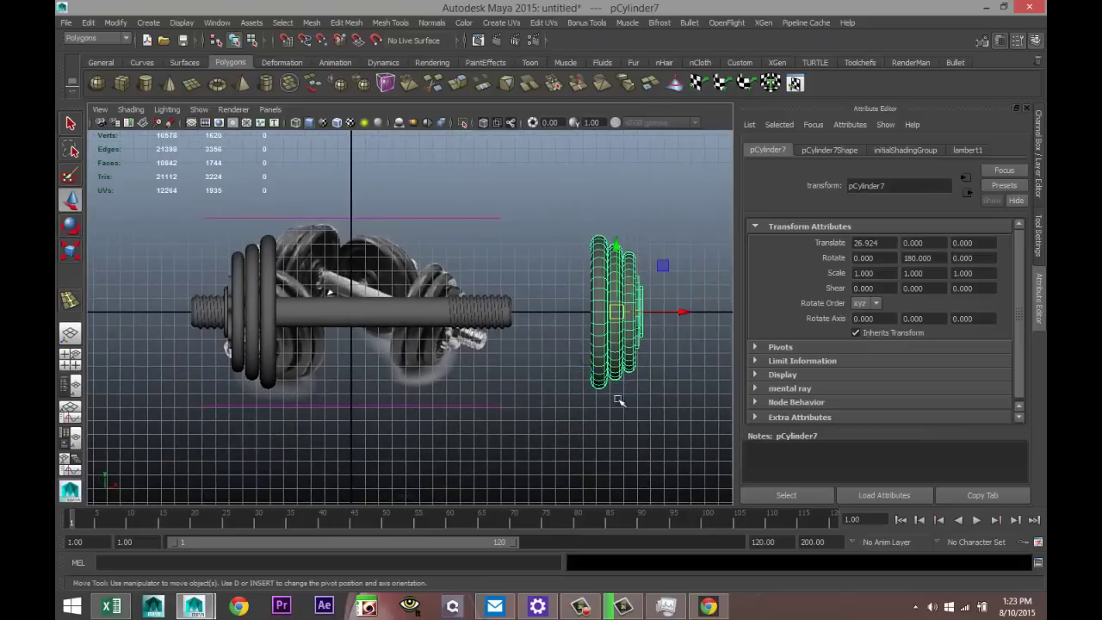
{"action": "left_click_drag", "start_coordinate": [682, 313], "coordinate": [522, 318]}
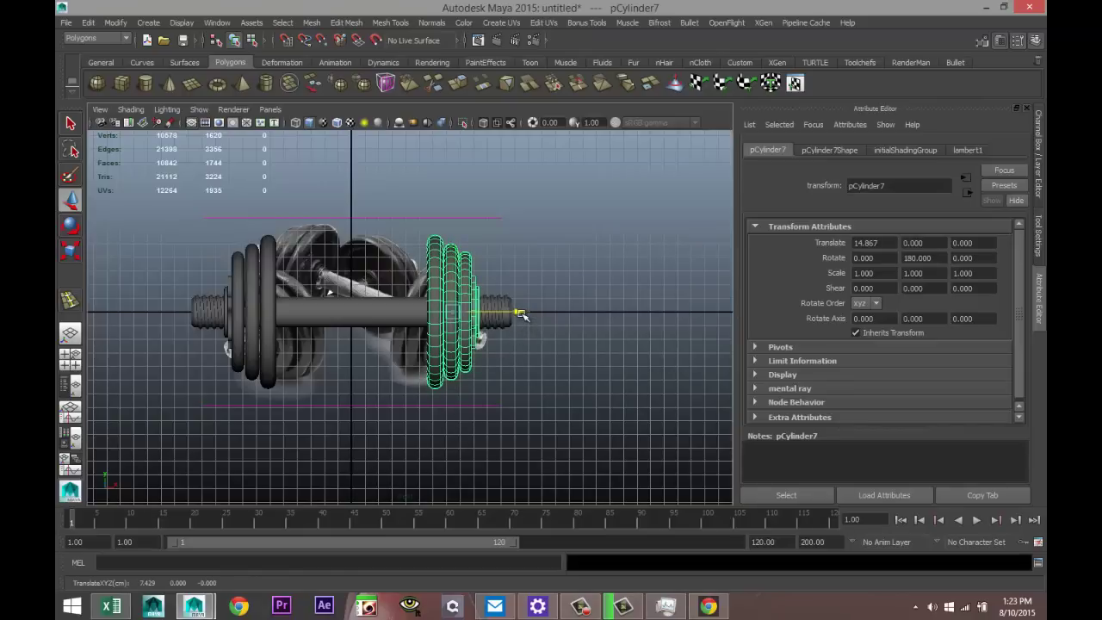
{"action": "left_click_drag", "start_coordinate": [521, 316], "coordinate": [519, 316]}
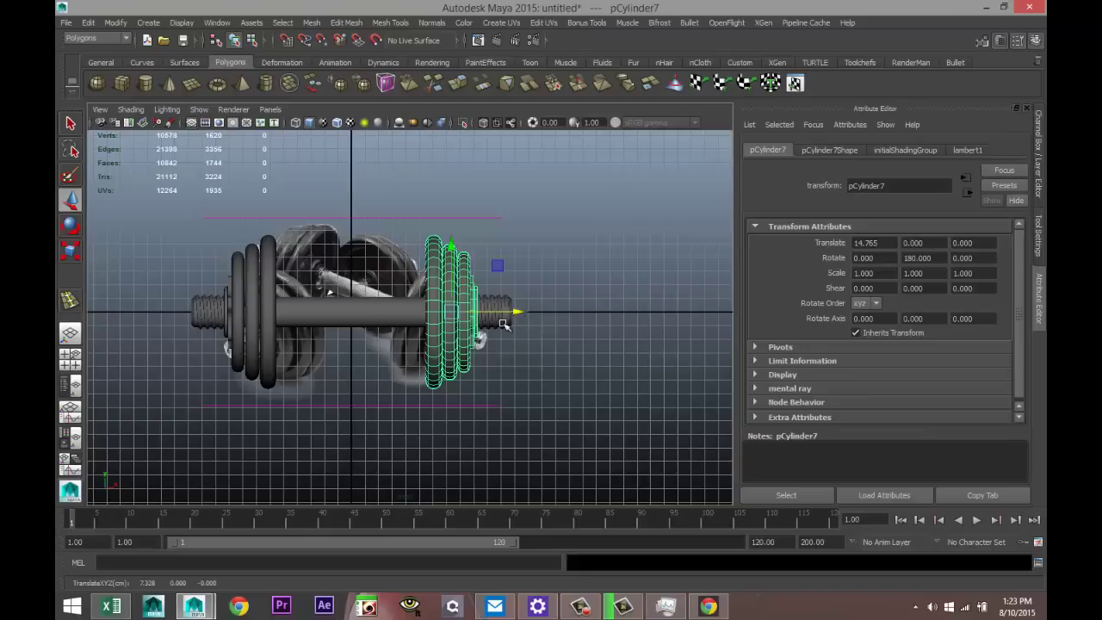
{"action": "left_click", "coordinate": [266, 274]}
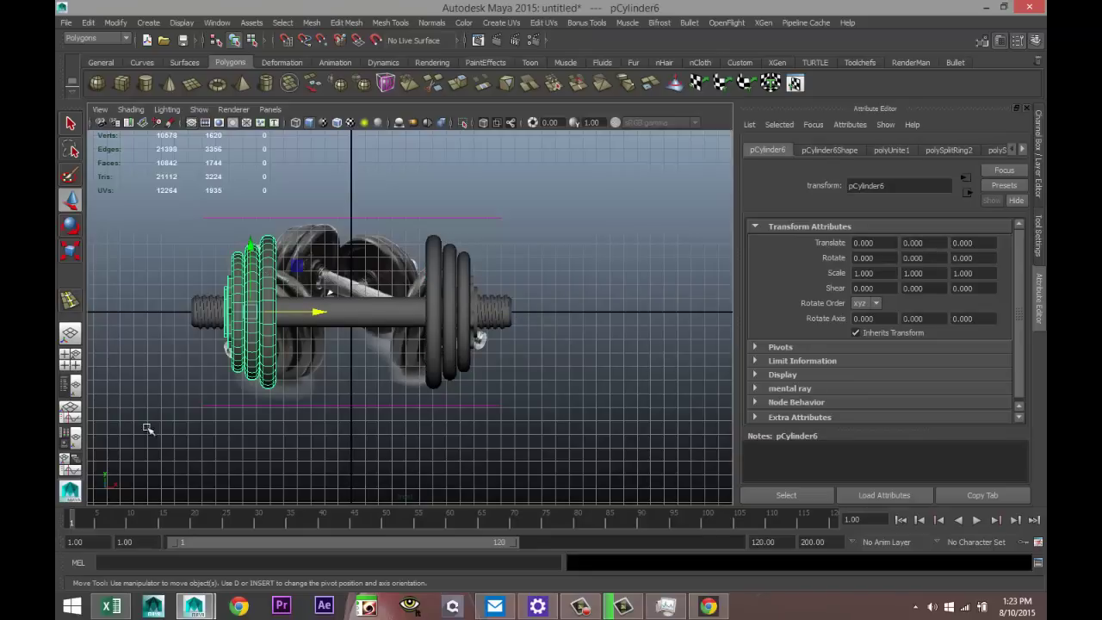
Step: Delete the dumbbell reference image plane from the scene
{"action": "left_click", "coordinate": [71, 359]}
{"action": "key", "text": "space"}
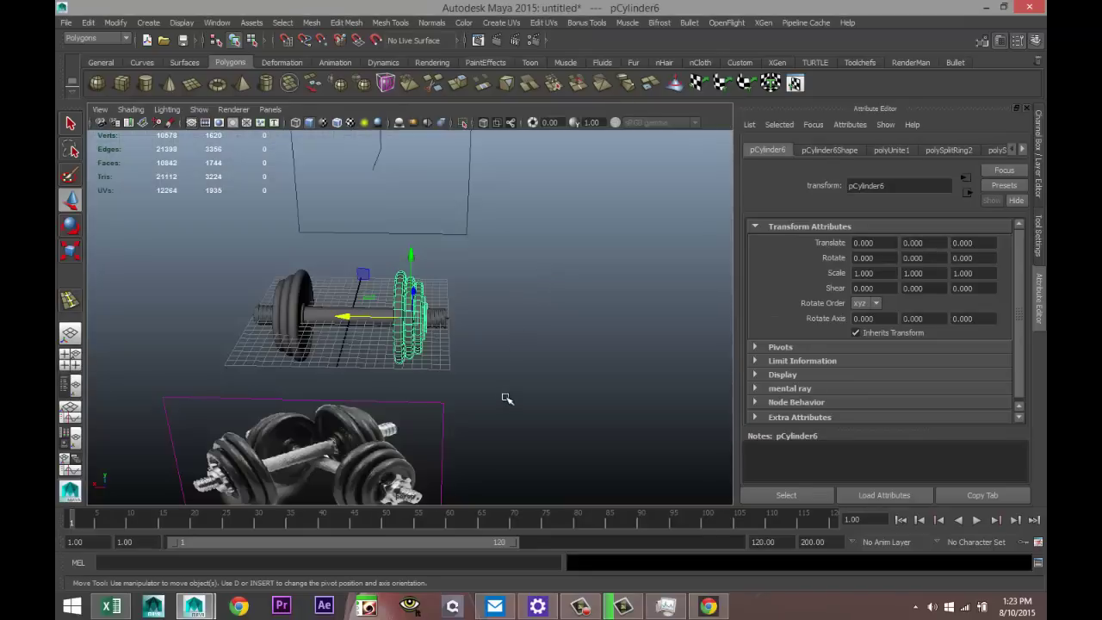
{"action": "left_click_drag", "start_coordinate": [553, 400], "coordinate": [428, 514], "text": "alt"}
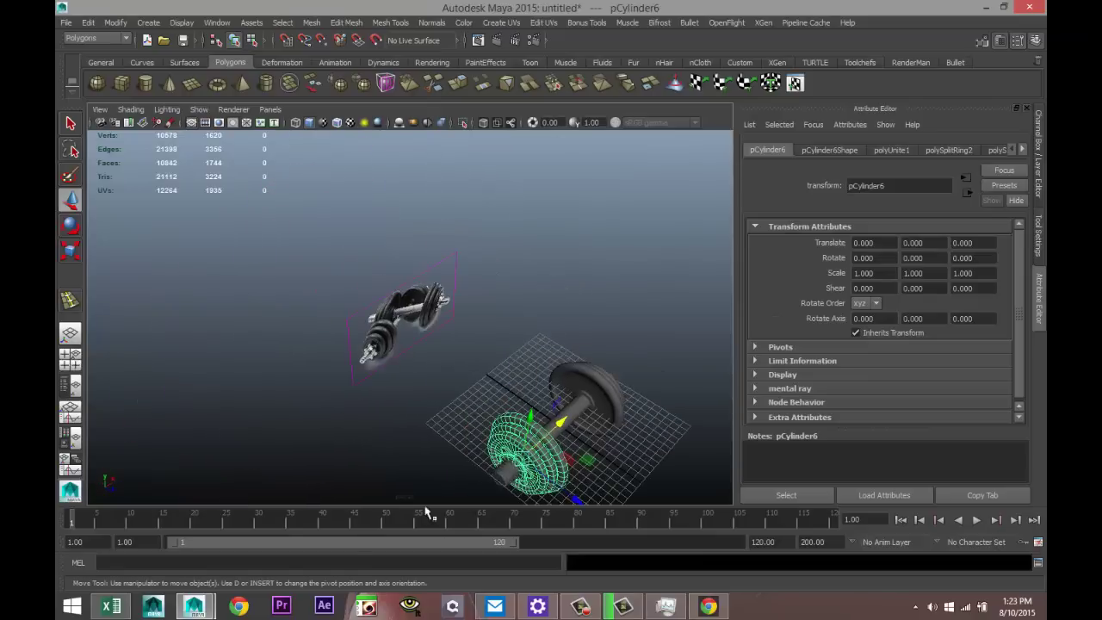
{"action": "left_click", "coordinate": [371, 357]}
{"action": "key", "text": "Delete"}
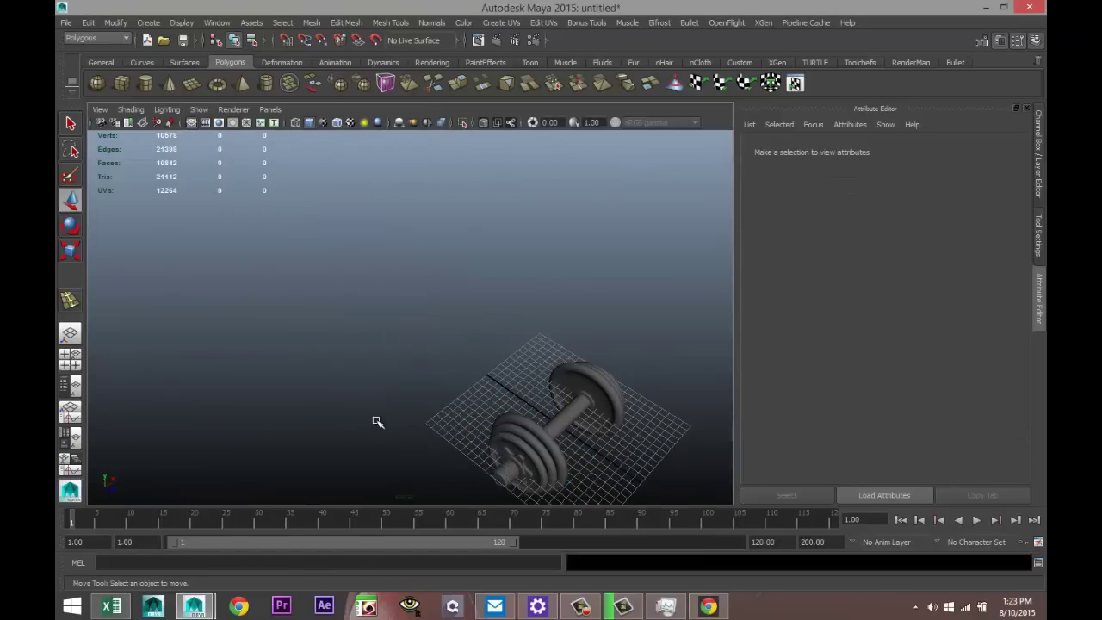
Step: Insert two evenly spaced edge loops around the bar's grip with the Insert Edge Loop Tool set to multiple edge loops
{"action": "right_click_drag", "start_coordinate": [377, 423], "coordinate": [405, 430], "text": "alt"}
{"action": "left_click_drag", "start_coordinate": [423, 423], "coordinate": [442, 336], "text": "alt"}
{"action": "left_click", "coordinate": [443, 336]}
{"action": "left_click_drag", "start_coordinate": [422, 424], "coordinate": [442, 405], "text": "alt"}
{"action": "left_click", "coordinate": [390, 22]}
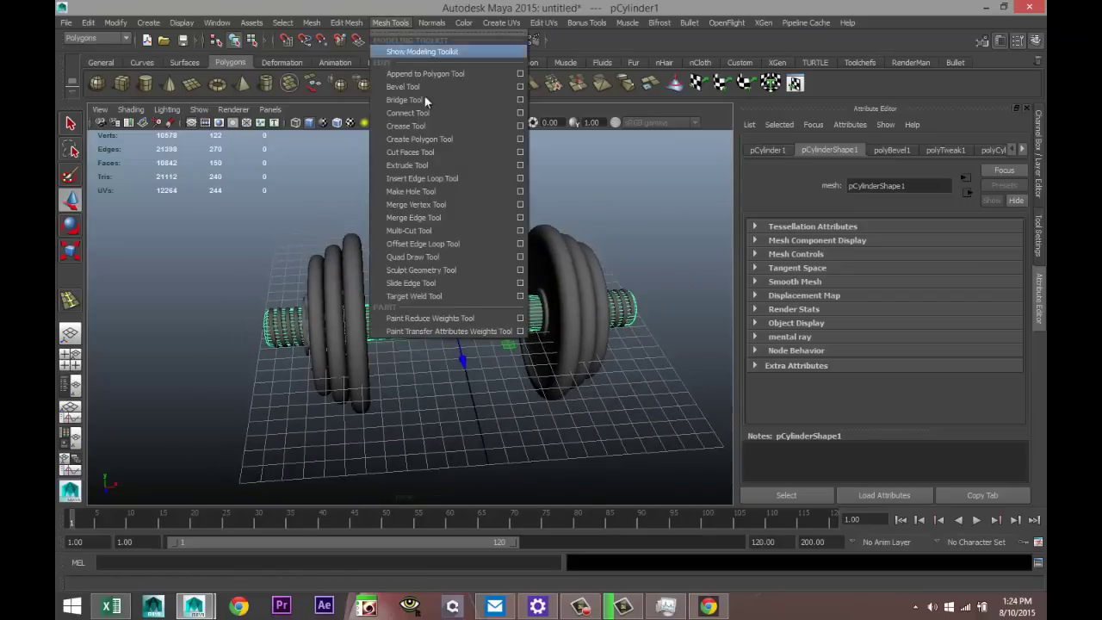
{"action": "left_click", "coordinate": [521, 179]}
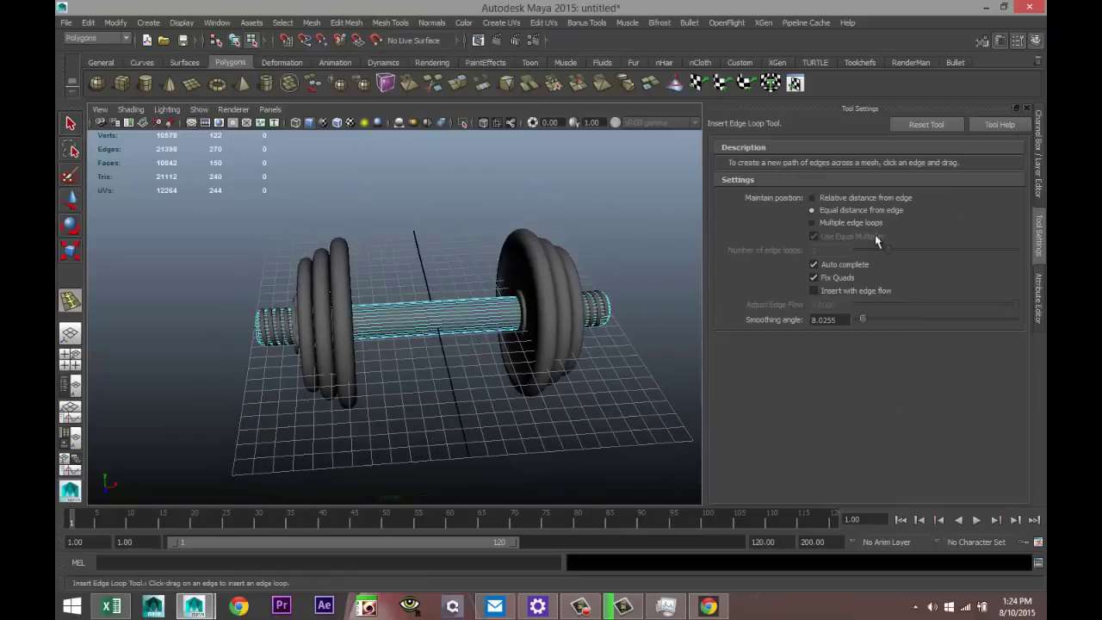
{"action": "left_click", "coordinate": [811, 223]}
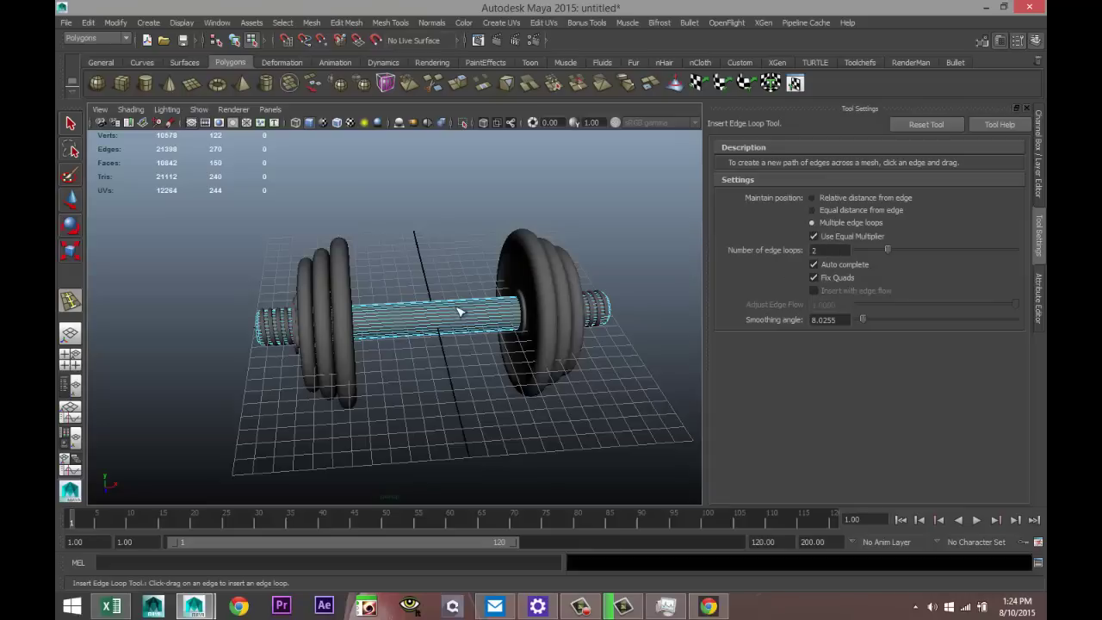
{"action": "left_click", "coordinate": [446, 318]}
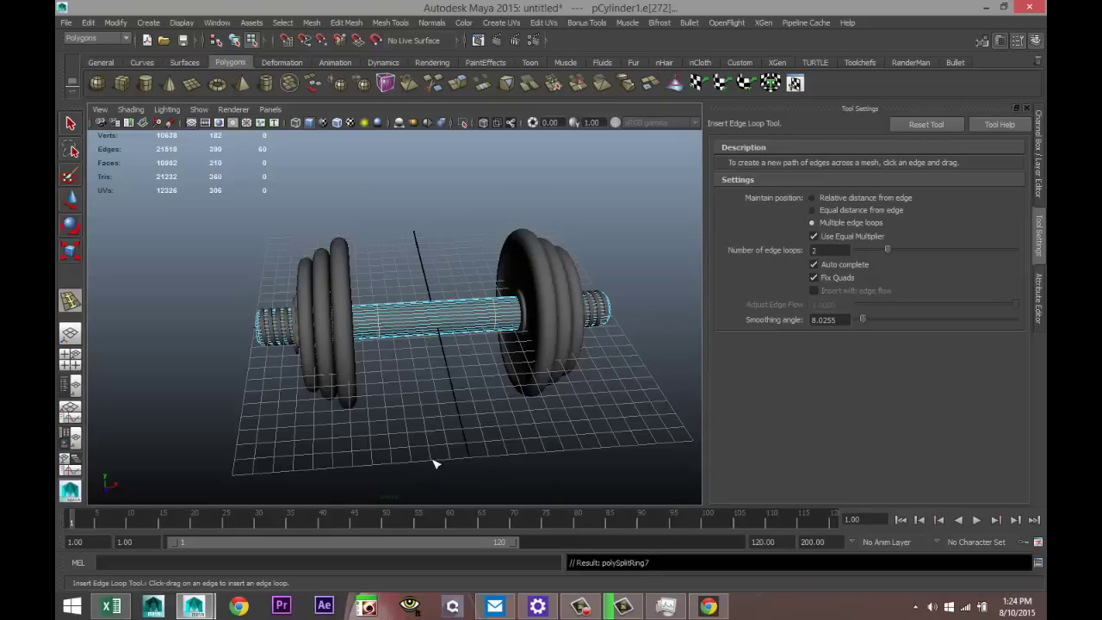
Step: Insert a single edge loop around the middle of the grip, between the two existing loops
{"action": "mouse_move", "coordinate": [434, 463]}
{"action": "left_mouse_down", "text": "alt"}
{"action": "mouse_move", "coordinate": [482, 472]}
{"action": "mouse_move", "coordinate": [467, 445]}
{"action": "mouse_move", "coordinate": [497, 450]}
{"action": "mouse_move", "coordinate": [494, 460]}
{"action": "mouse_move", "coordinate": [423, 451]}
{"action": "left_mouse_up", "text": "alt"}
{"action": "scroll", "coordinate": [448, 456], "scroll_direction": "up", "scroll_amount": 4}
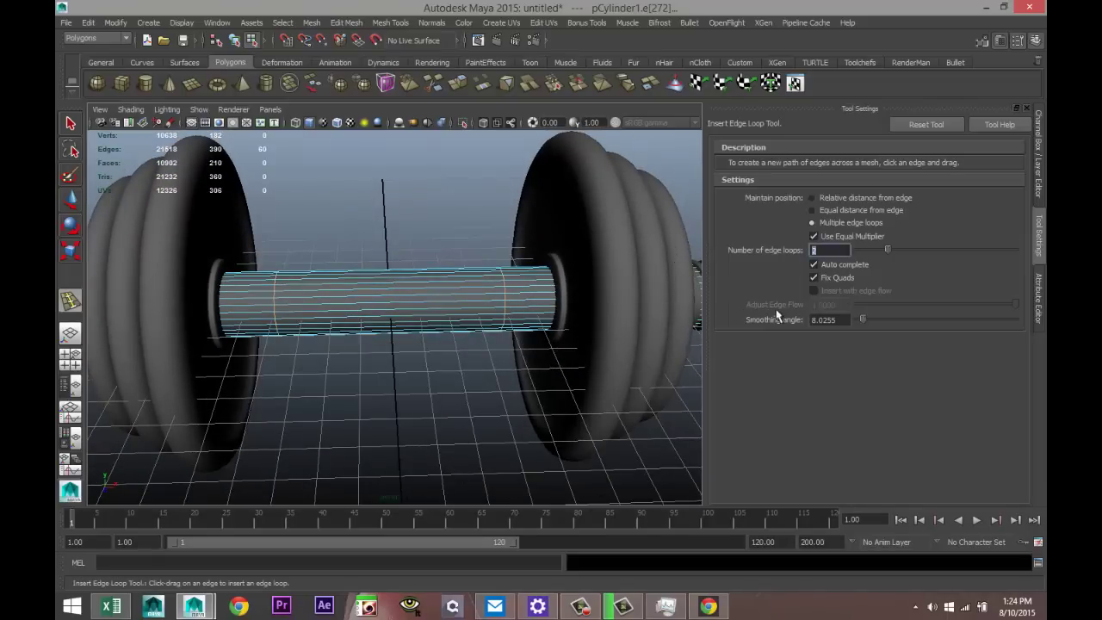
{"action": "type", "text": "1"}
{"action": "left_click", "coordinate": [393, 303]}
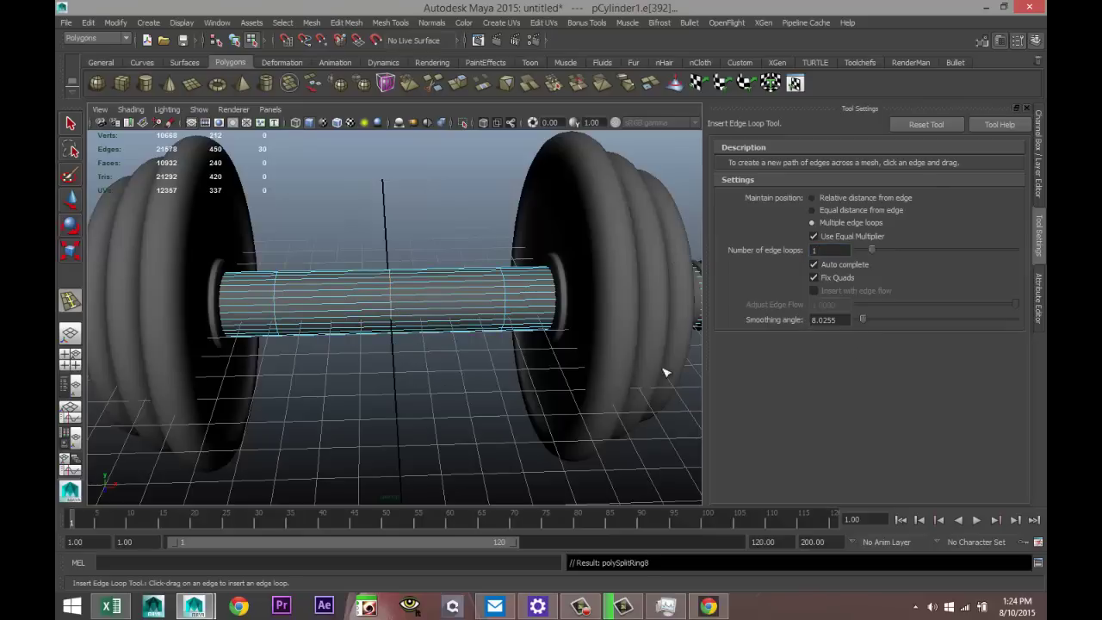
Step: Insert 10 evenly spaced edge loops in each half of the grip's middle section
{"action": "left_click", "coordinate": [833, 250]}
{"action": "type", "text": "10"}
{"action": "left_click_drag", "start_coordinate": [336, 303], "coordinate": [344, 306]}
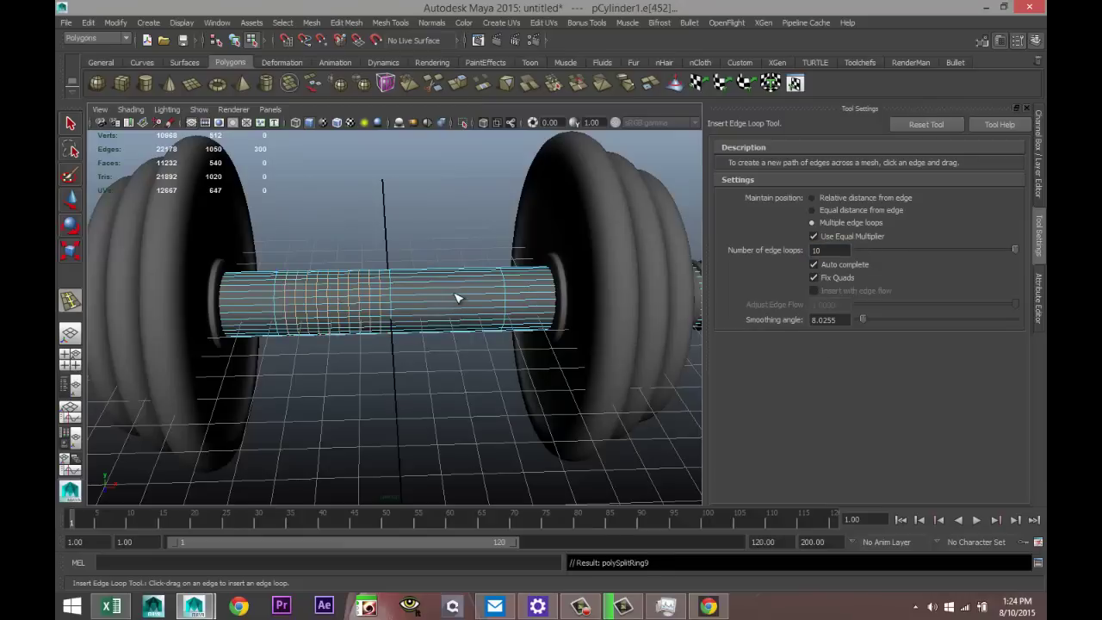
{"action": "left_click_drag", "start_coordinate": [457, 298], "coordinate": [458, 306]}
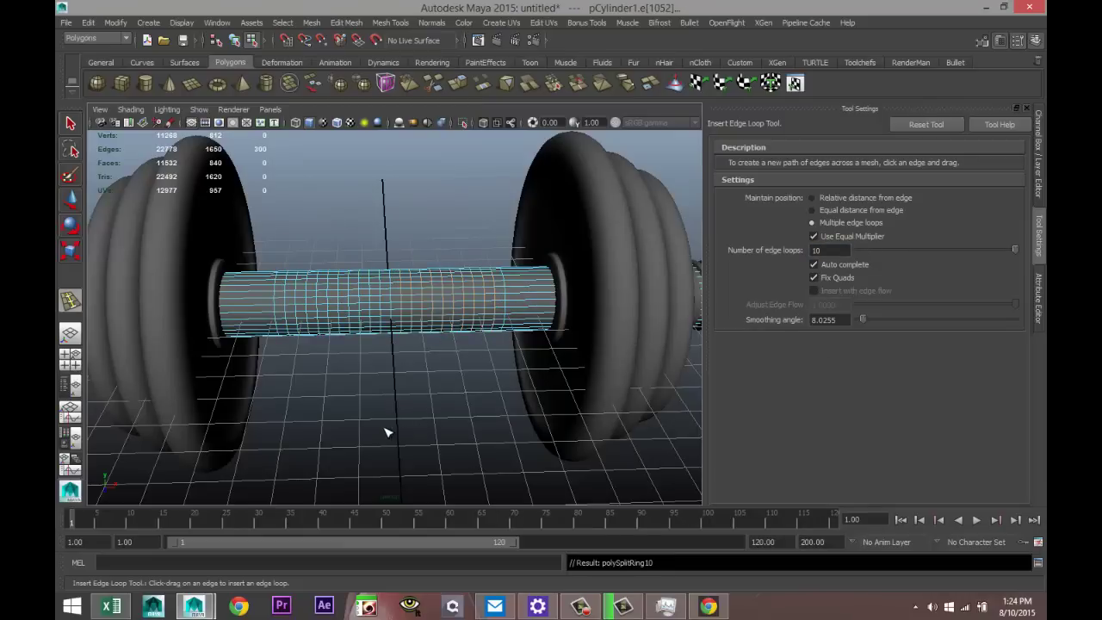
Step: Select all faces in the densely divided middle section of the grip and poke them
{"action": "key", "text": "q"}
{"action": "scroll", "coordinate": [372, 436], "scroll_direction": "up", "scroll_amount": 3}
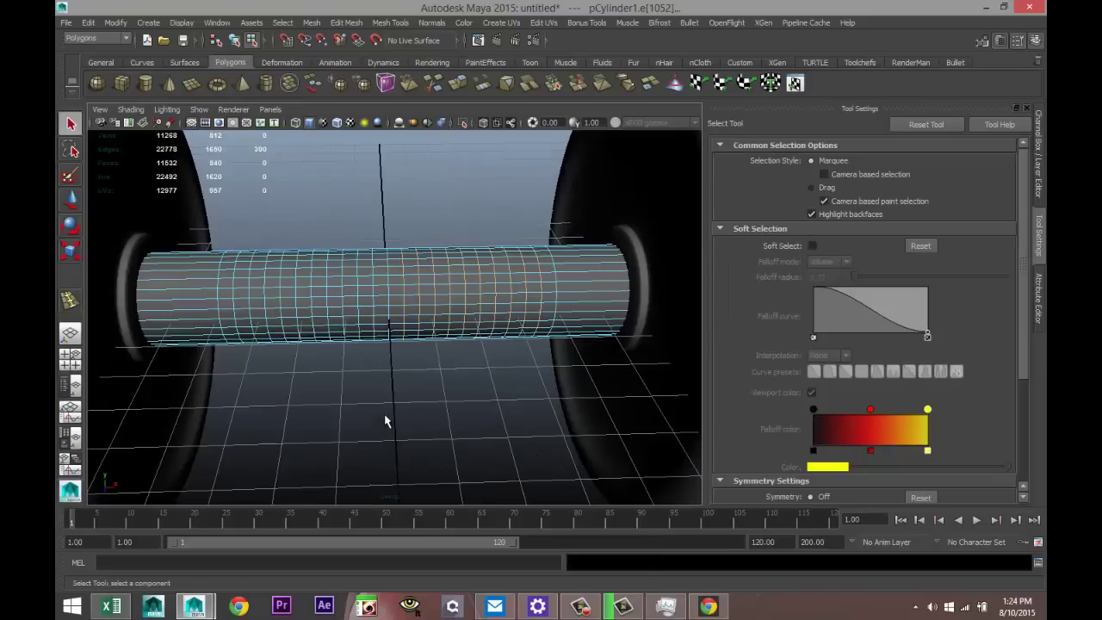
{"action": "left_click_drag", "start_coordinate": [386, 425], "coordinate": [480, 414], "text": "alt"}
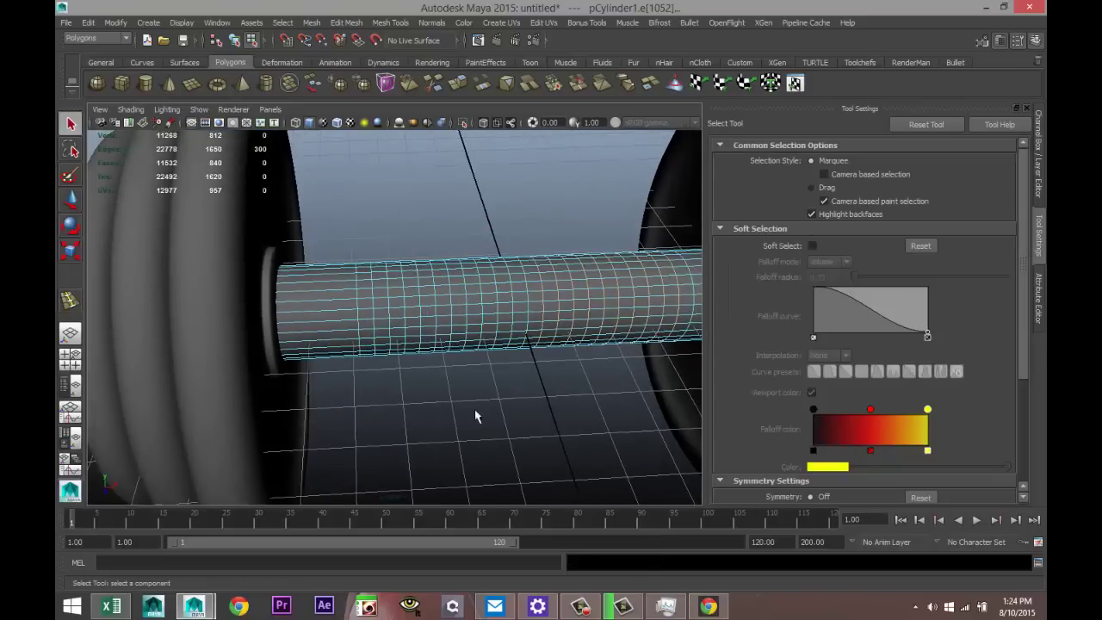
{"action": "double_click", "coordinate": [363, 307]}
{"action": "left_click", "coordinate": [71, 358]}
{"action": "key", "text": "space"}
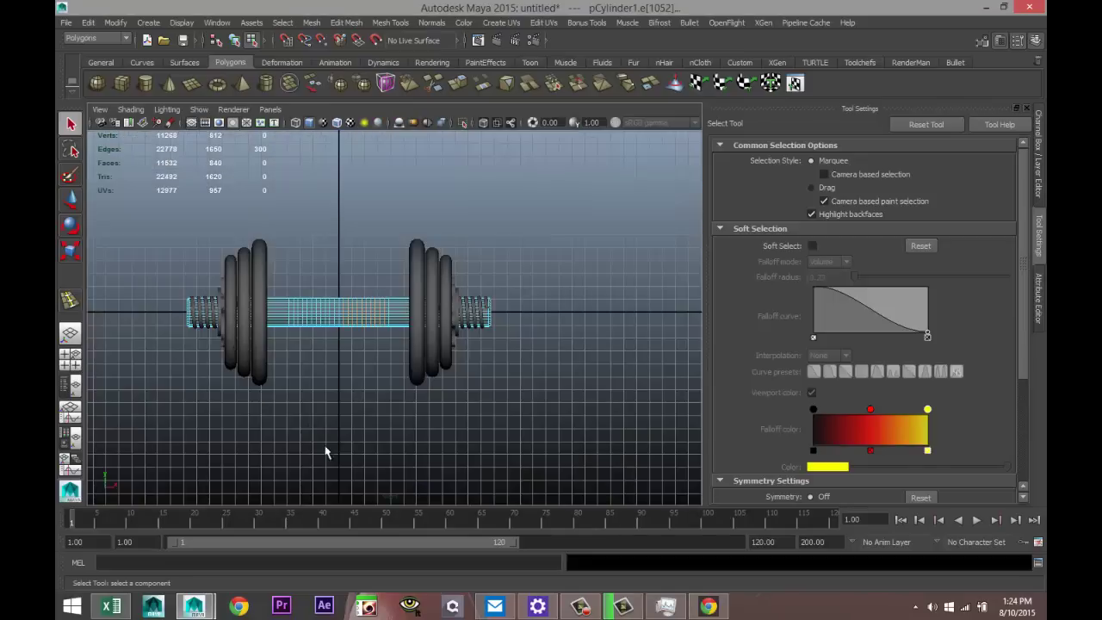
{"action": "scroll", "coordinate": [327, 448], "scroll_direction": "up", "scroll_amount": 10}
{"action": "middle_click_drag", "start_coordinate": [459, 433], "coordinate": [485, 434], "text": "alt"}
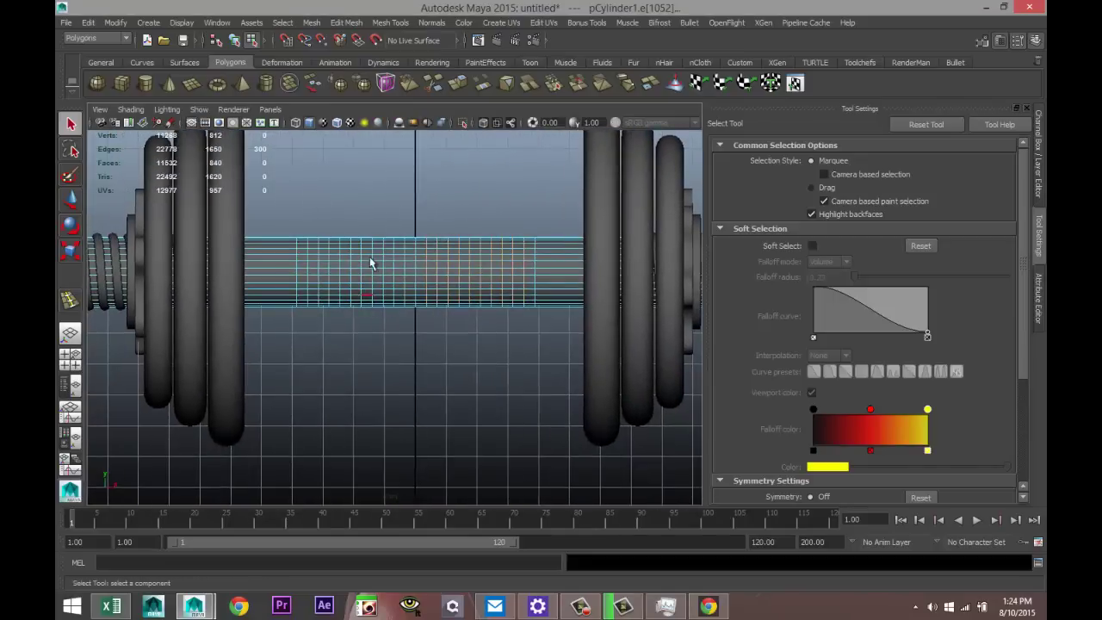
{"action": "right_click_drag", "start_coordinate": [370, 258], "coordinate": [293, 257]}
{"action": "left_click_drag", "start_coordinate": [303, 218], "coordinate": [532, 381]}
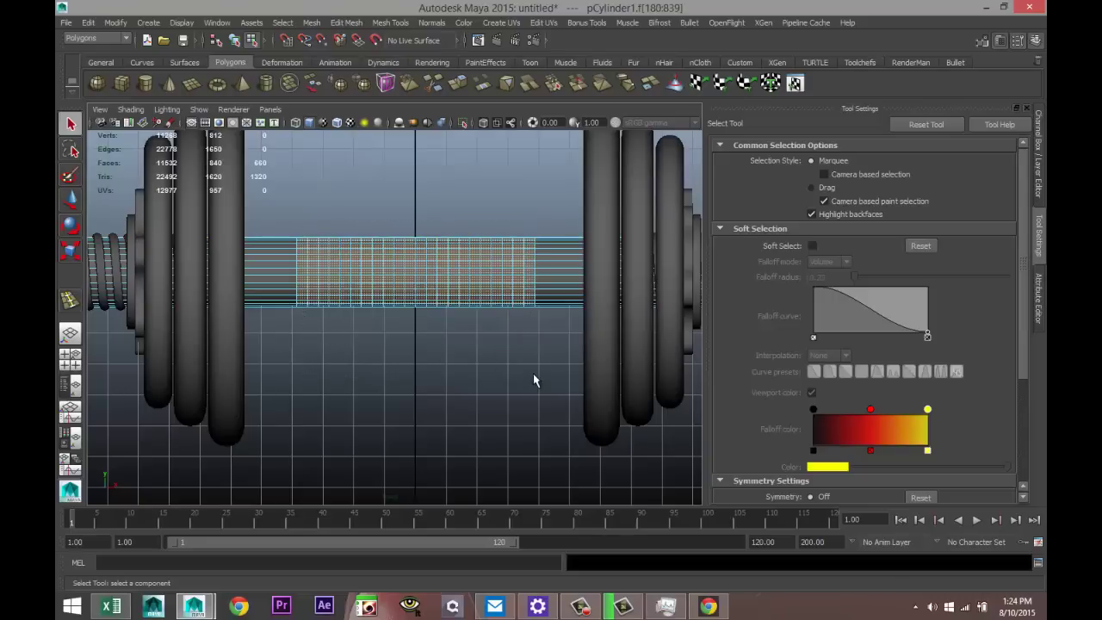
{"action": "left_click", "coordinate": [337, 24]}
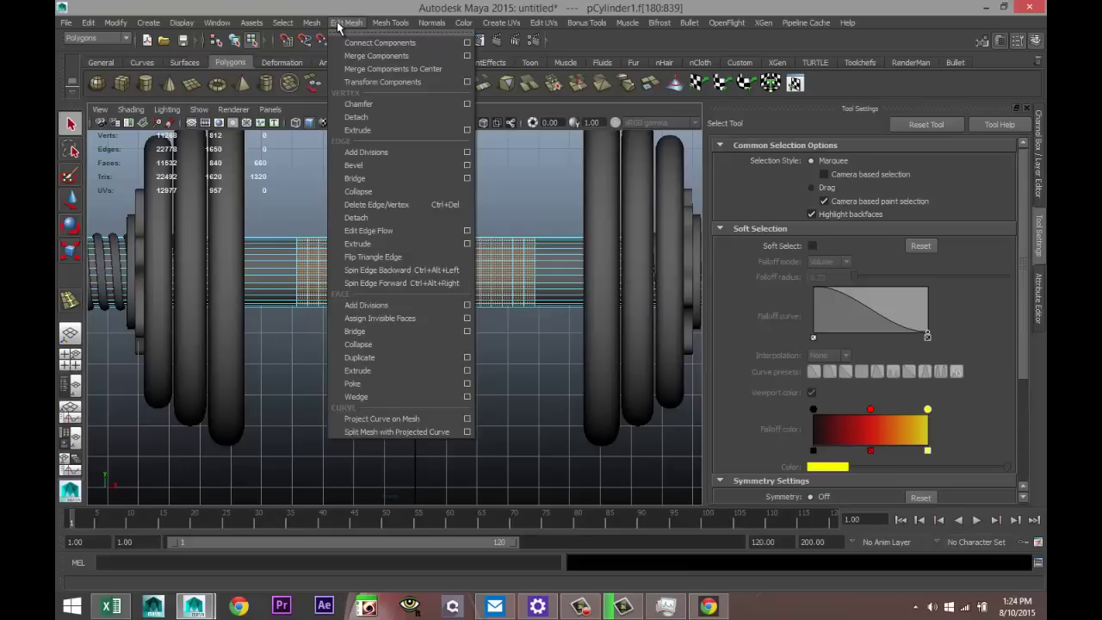
{"action": "left_click", "coordinate": [394, 384]}
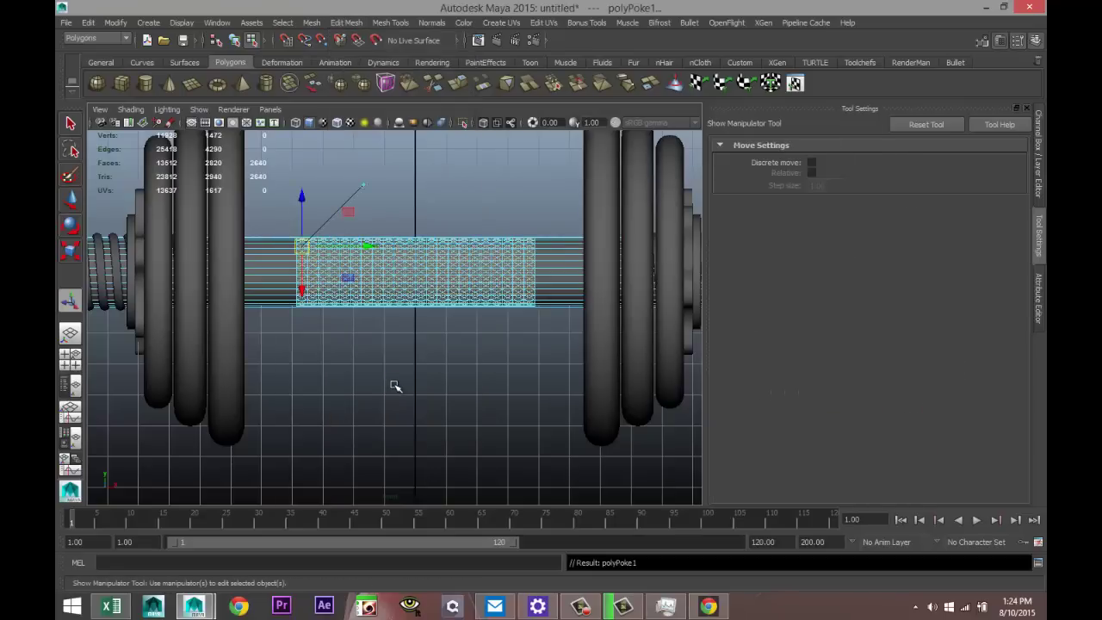
Step: Select all vertices of the poked grip section except the rings at its two ends
{"action": "left_click", "coordinate": [70, 357]}
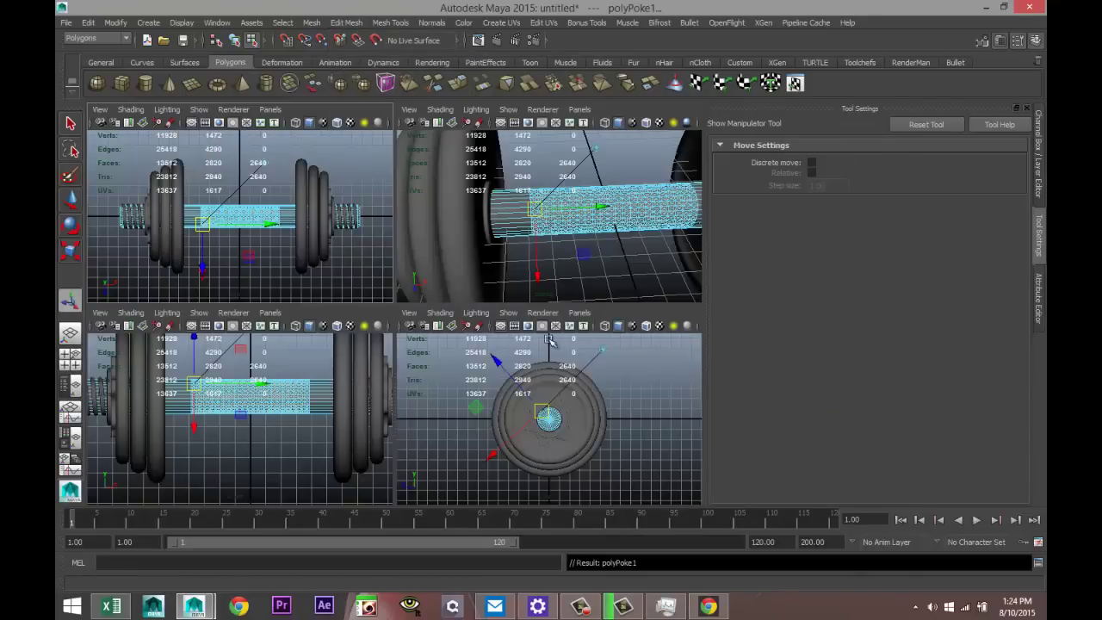
{"action": "key", "text": "space"}
{"action": "scroll", "coordinate": [463, 383], "scroll_direction": "up", "scroll_amount": 5}
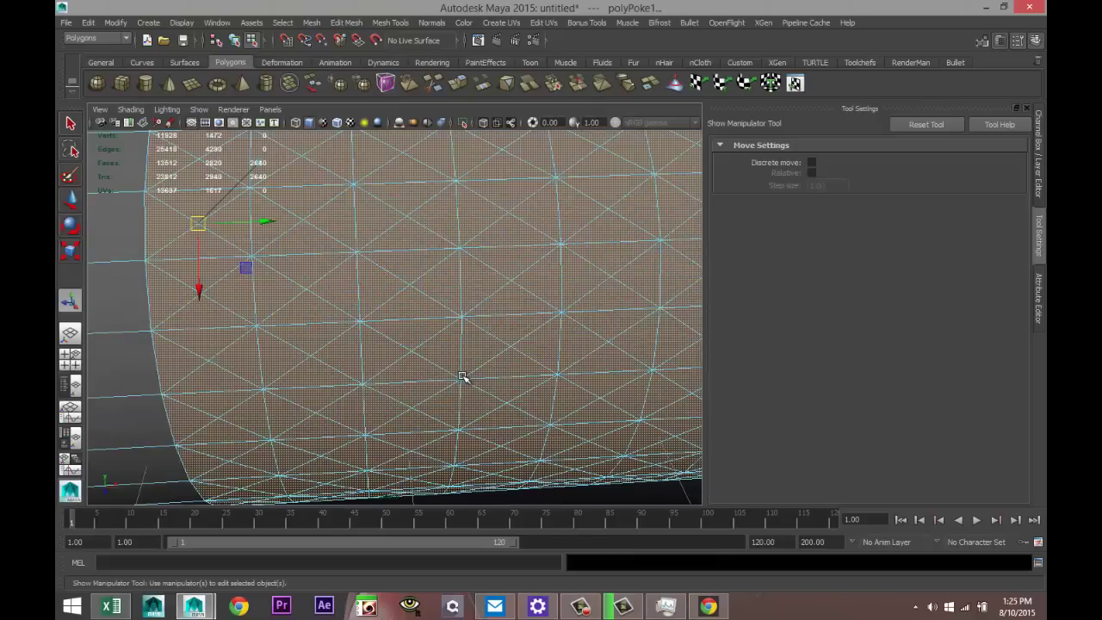
{"action": "scroll", "coordinate": [490, 411], "scroll_direction": "down", "scroll_amount": 3}
{"action": "left_click_drag", "start_coordinate": [519, 438], "coordinate": [319, 439], "text": "alt"}
{"action": "key", "text": "space"}
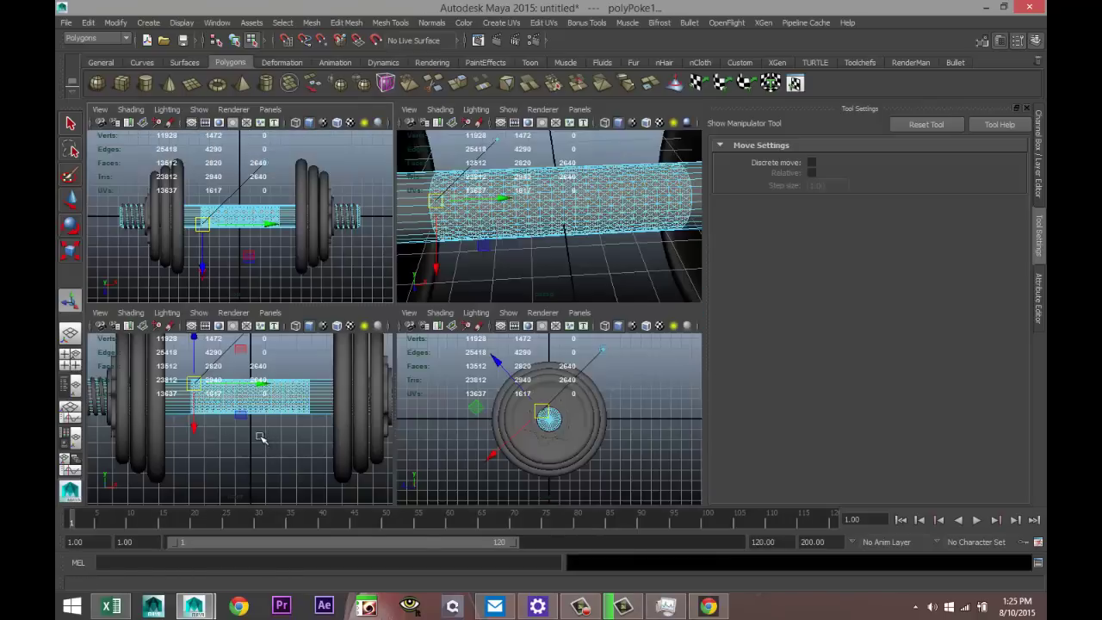
{"action": "key", "text": "space"}
{"action": "scroll", "coordinate": [315, 413], "scroll_direction": "up", "scroll_amount": 3}
{"action": "right_click_drag", "start_coordinate": [360, 247], "coordinate": [322, 245]}
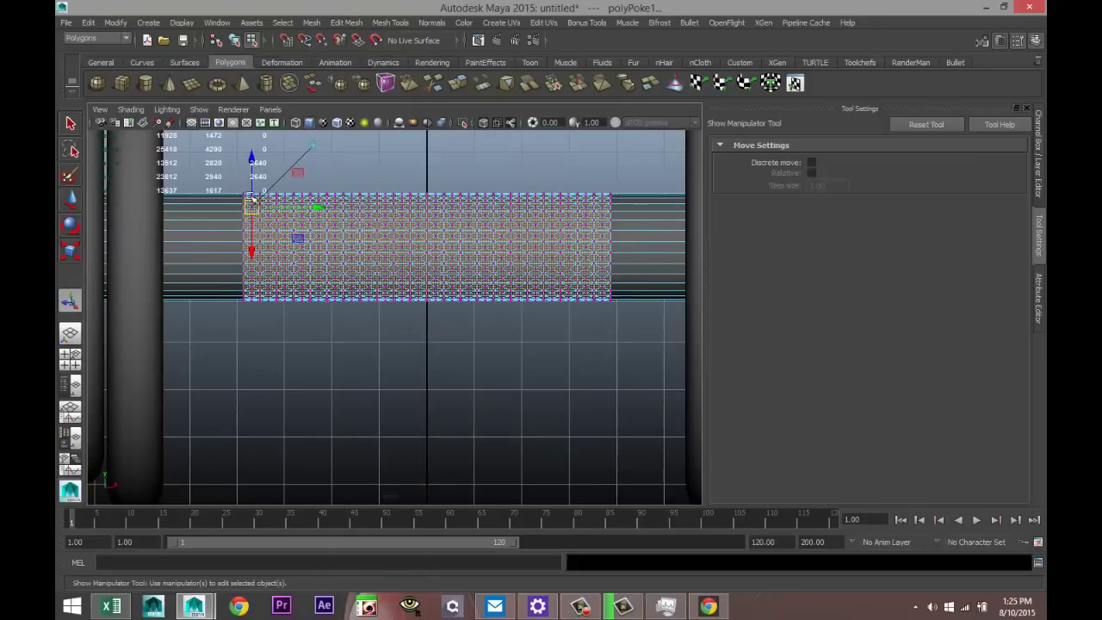
{"action": "scroll", "coordinate": [270, 251], "scroll_direction": "up", "scroll_amount": 1}
{"action": "middle_click_drag", "start_coordinate": [276, 359], "coordinate": [356, 393], "text": "alt"}
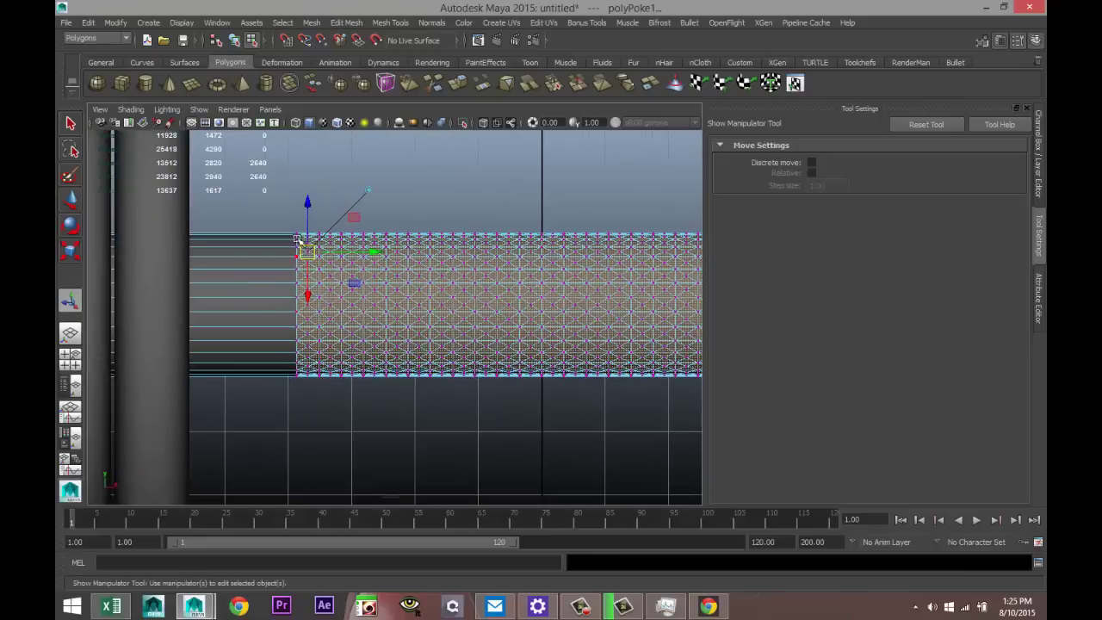
{"action": "left_click_drag", "start_coordinate": [301, 216], "coordinate": [722, 433]}
{"action": "middle_click_drag", "start_coordinate": [565, 419], "coordinate": [468, 392], "text": "alt"}
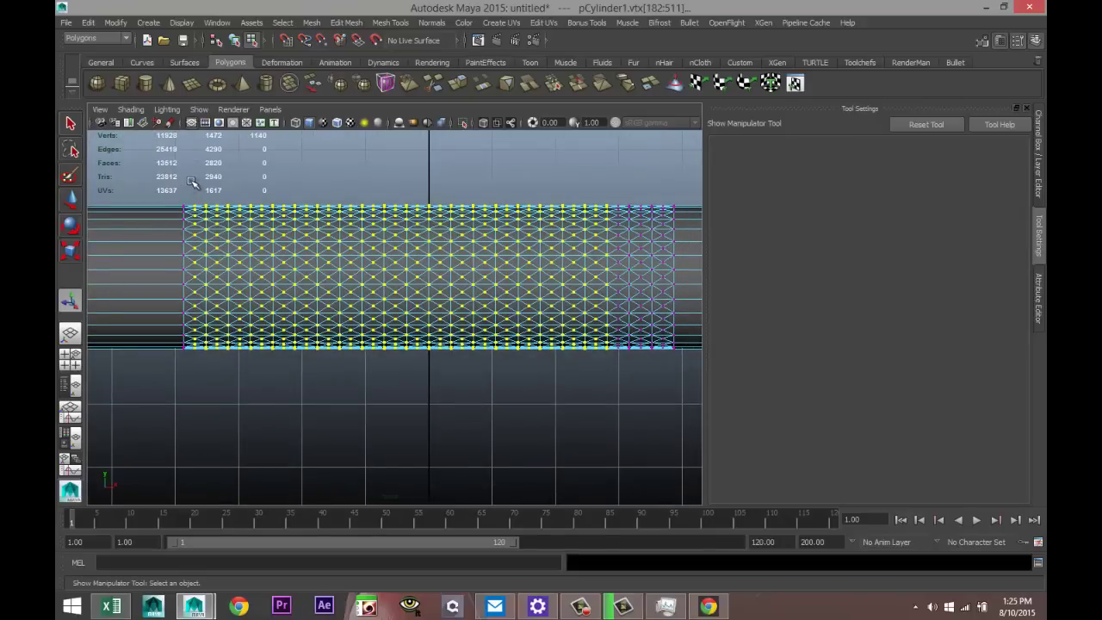
{"action": "left_click_drag", "start_coordinate": [194, 182], "coordinate": [667, 424]}
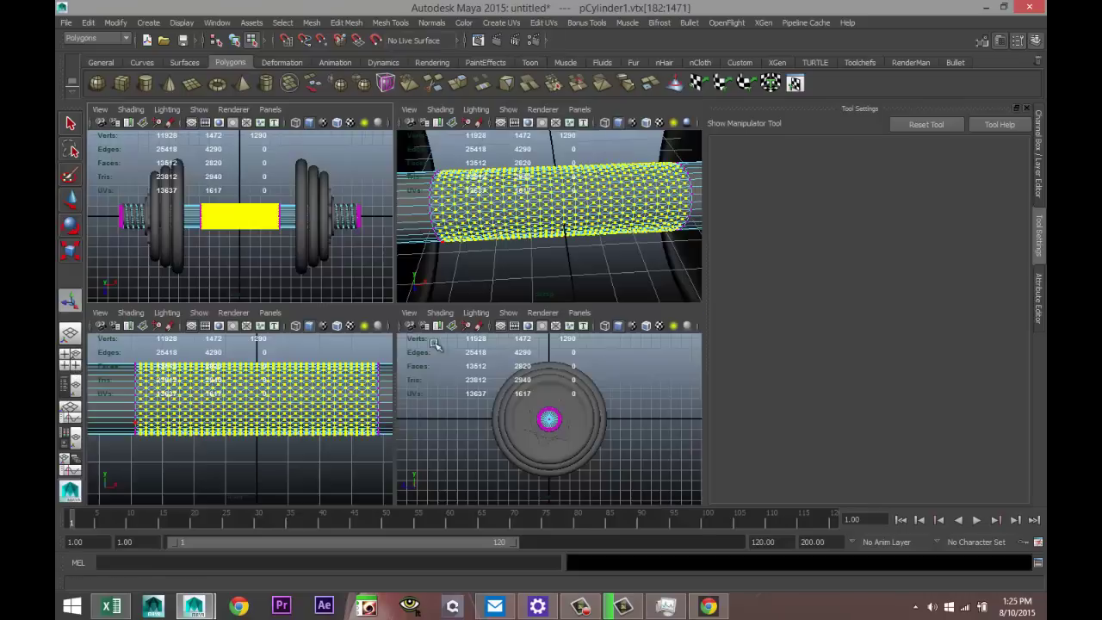
Step: Try scaling the selected grip vertices up uniformly by about 1.045, and undo the scaling
{"action": "left_click", "coordinate": [71, 358]}
{"action": "key", "text": "space"}
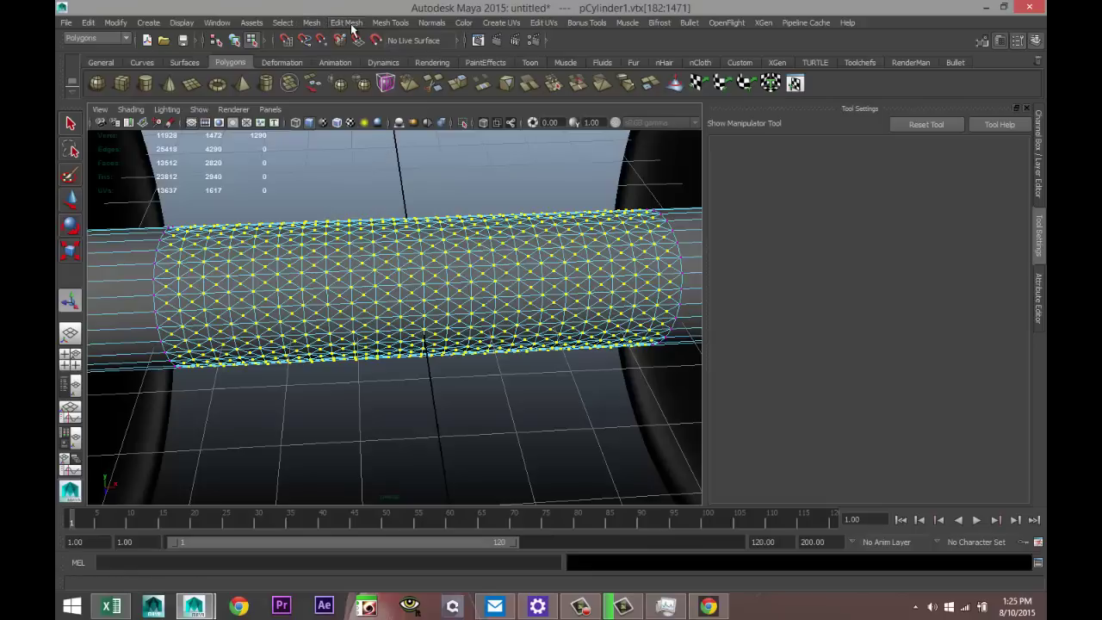
{"action": "key", "text": "r"}
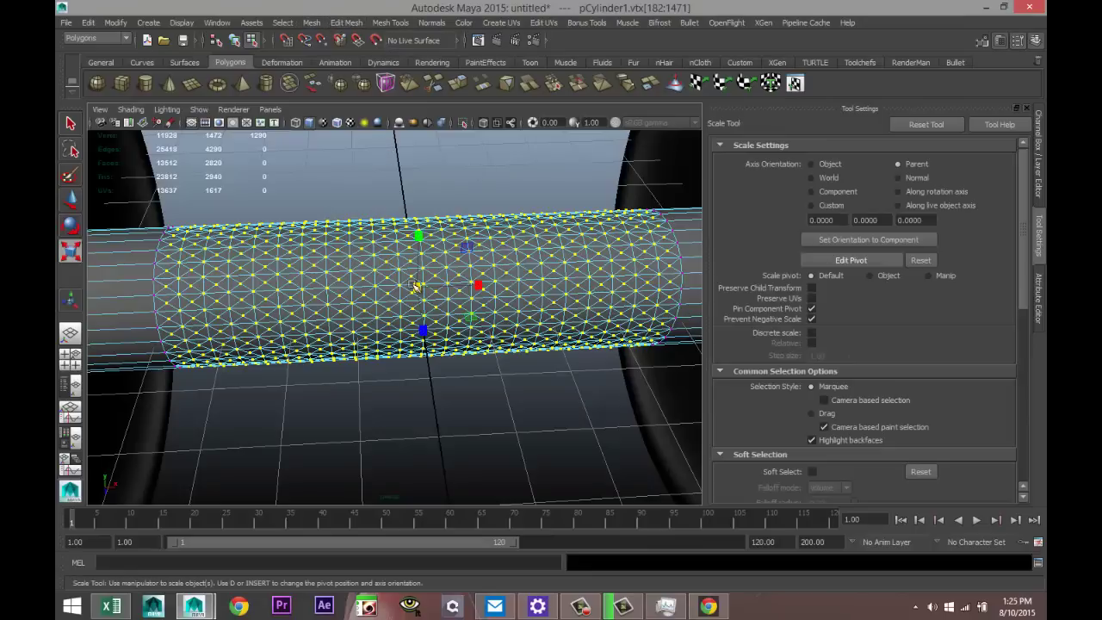
{"action": "left_click_drag", "start_coordinate": [417, 288], "coordinate": [427, 298]}
{"action": "key", "text": "ctrl+z"}
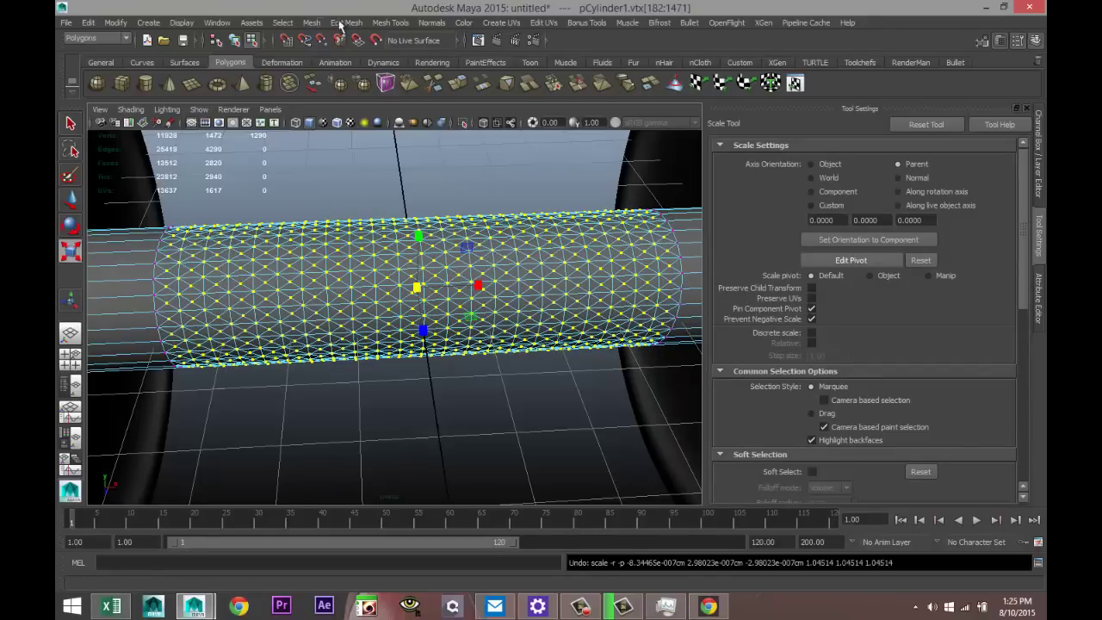
Step: Try extruding the selected grip vertices with the default settings and scaling the result uniformly, and undo the scaling
{"action": "left_click", "coordinate": [346, 23]}
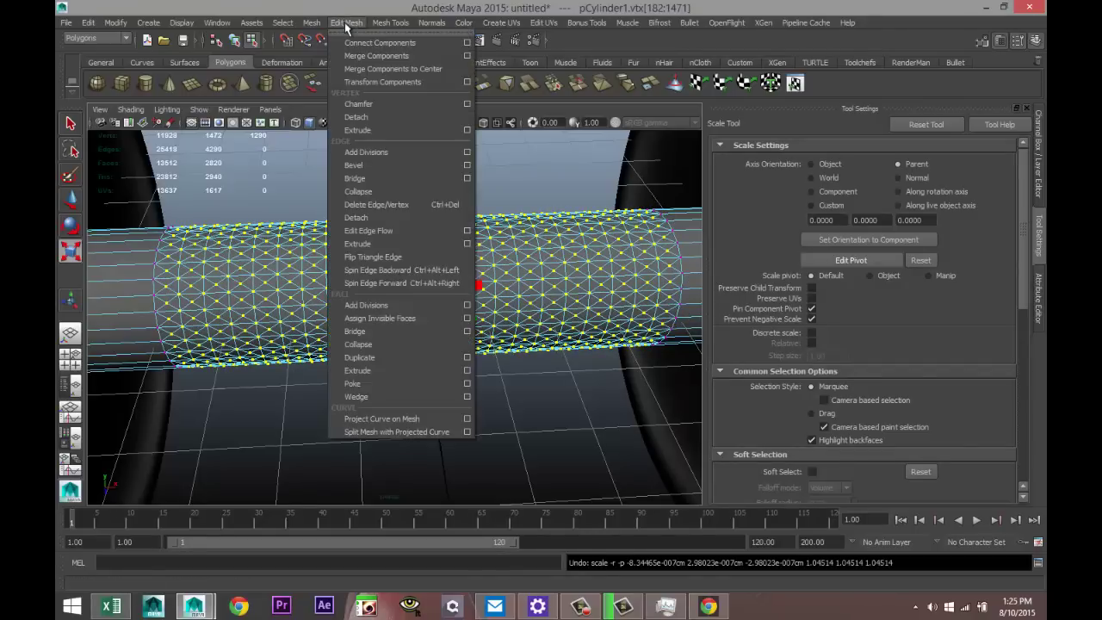
{"action": "left_click", "coordinate": [374, 130]}
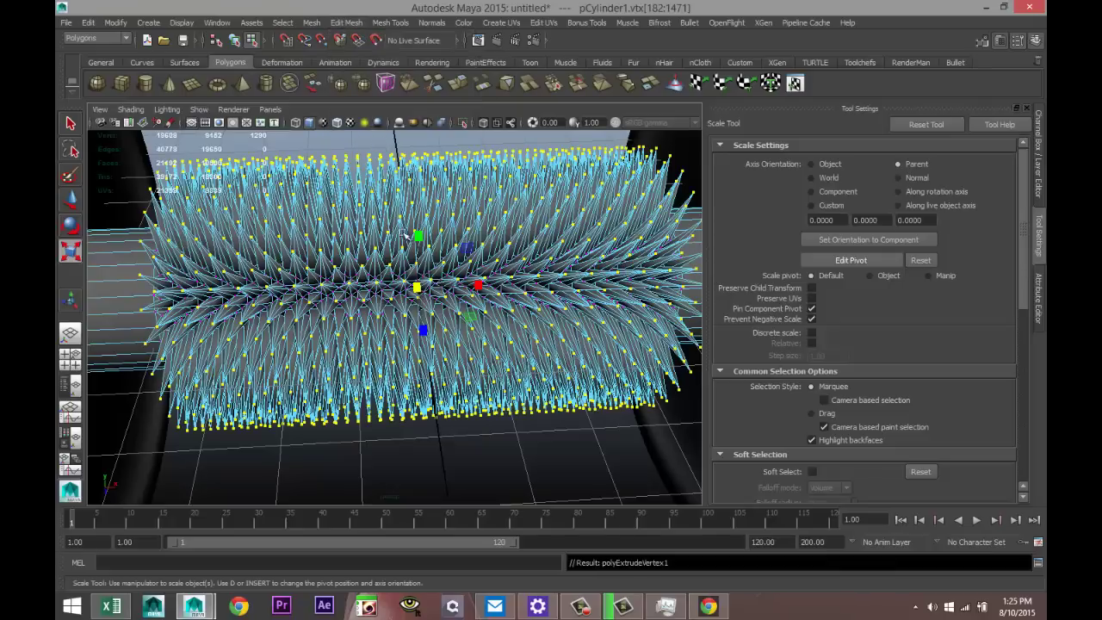
{"action": "left_click_drag", "start_coordinate": [414, 289], "coordinate": [365, 284]}
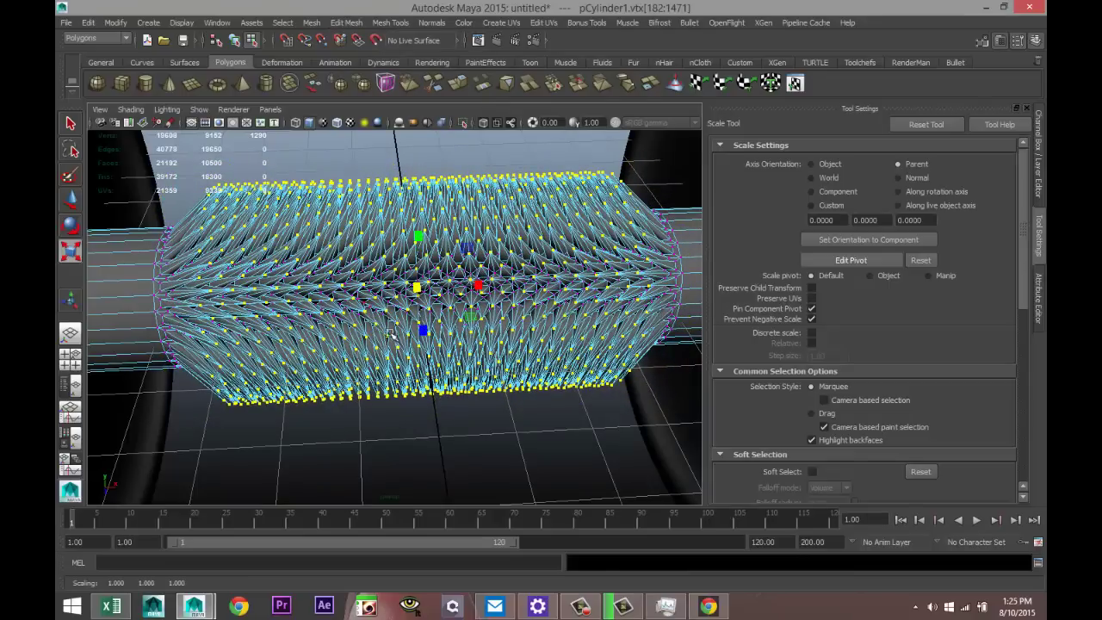
{"action": "key", "text": "ctrl+z"}
{"action": "mouse_move", "coordinate": [396, 394]}
{"action": "left_mouse_down", "text": "alt"}
{"action": "mouse_move", "coordinate": [413, 396]}
{"action": "mouse_move", "coordinate": [352, 406]}
{"action": "mouse_move", "coordinate": [394, 413]}
{"action": "left_mouse_up", "text": "alt"}
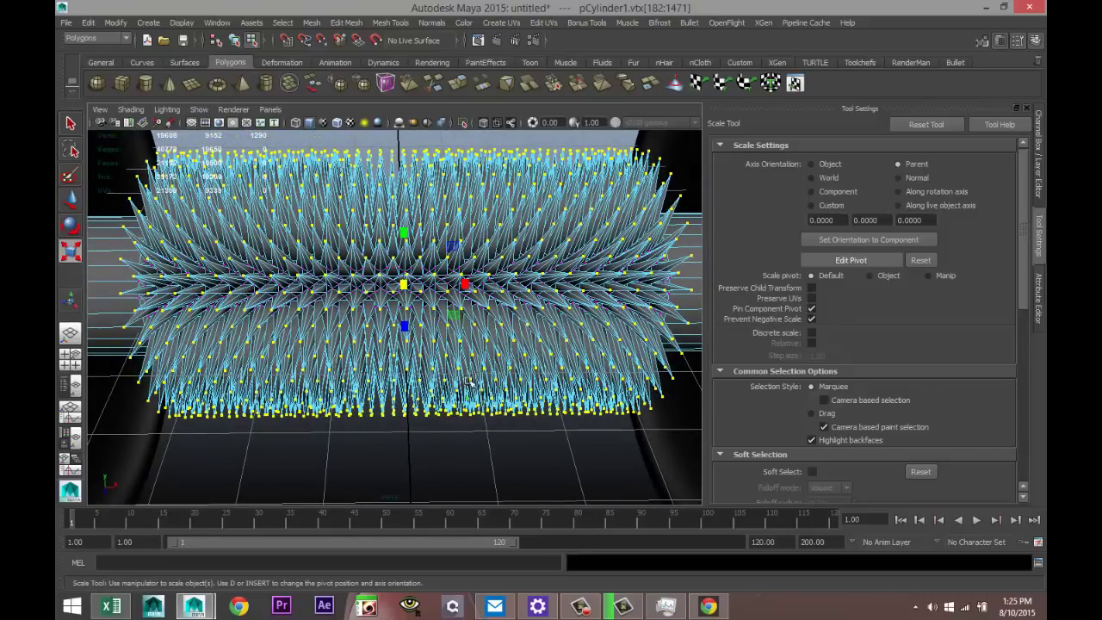
Step: Look through the grip mesh's construction history in the Attribute Editor, and undo the default vertex extrusion
{"action": "key", "text": "ctrl+a"}
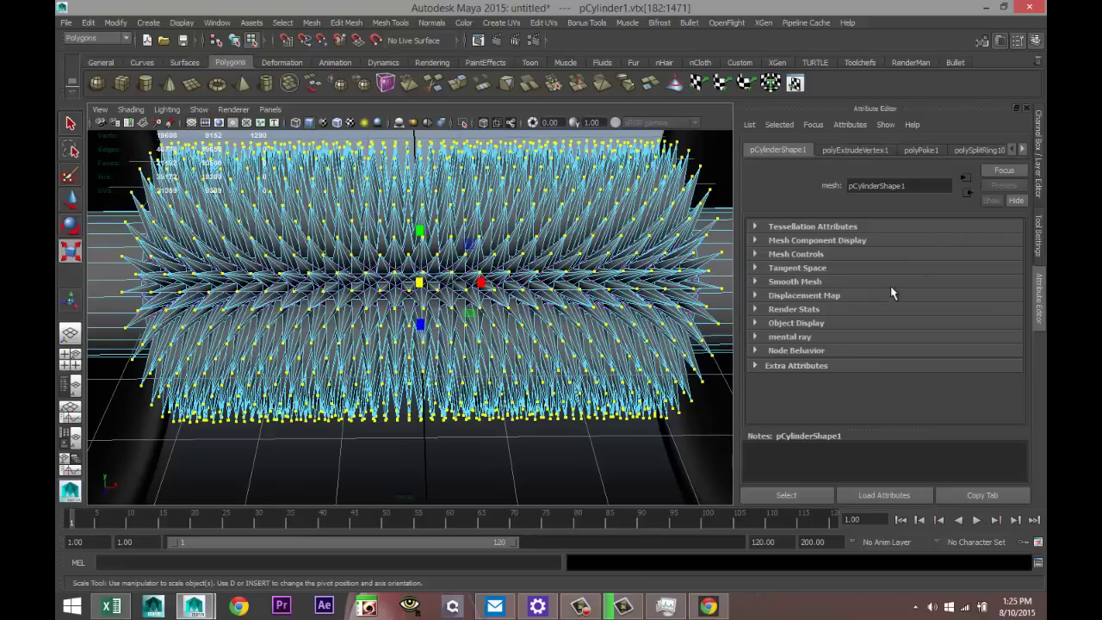
{"action": "left_click", "coordinate": [1023, 152]}
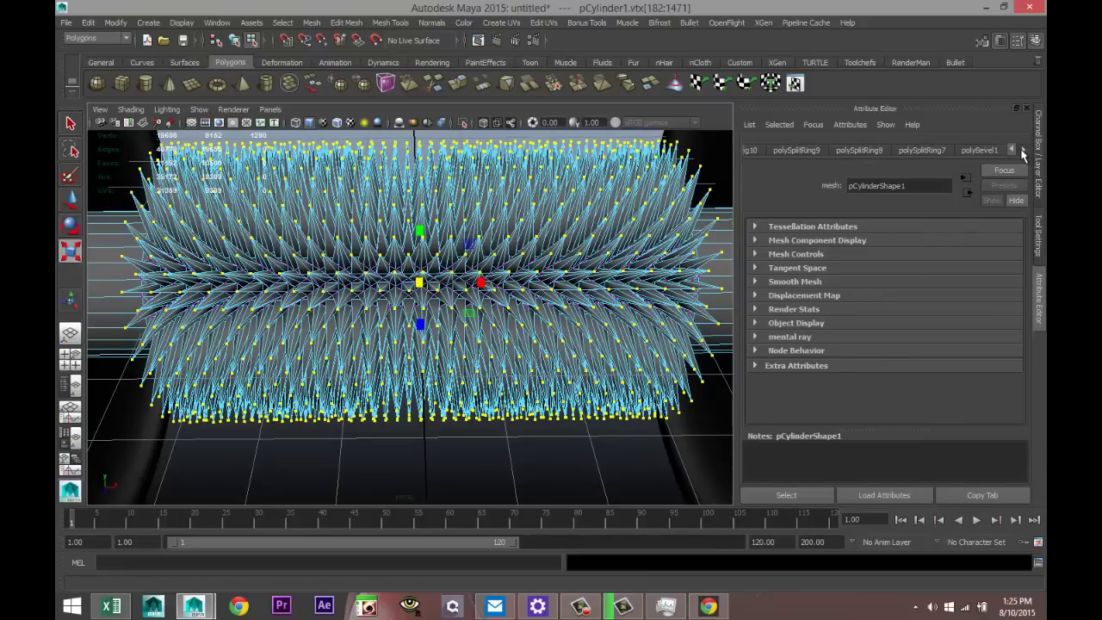
{"action": "left_click", "coordinate": [1024, 152]}
{"action": "left_click", "coordinate": [1024, 152]}
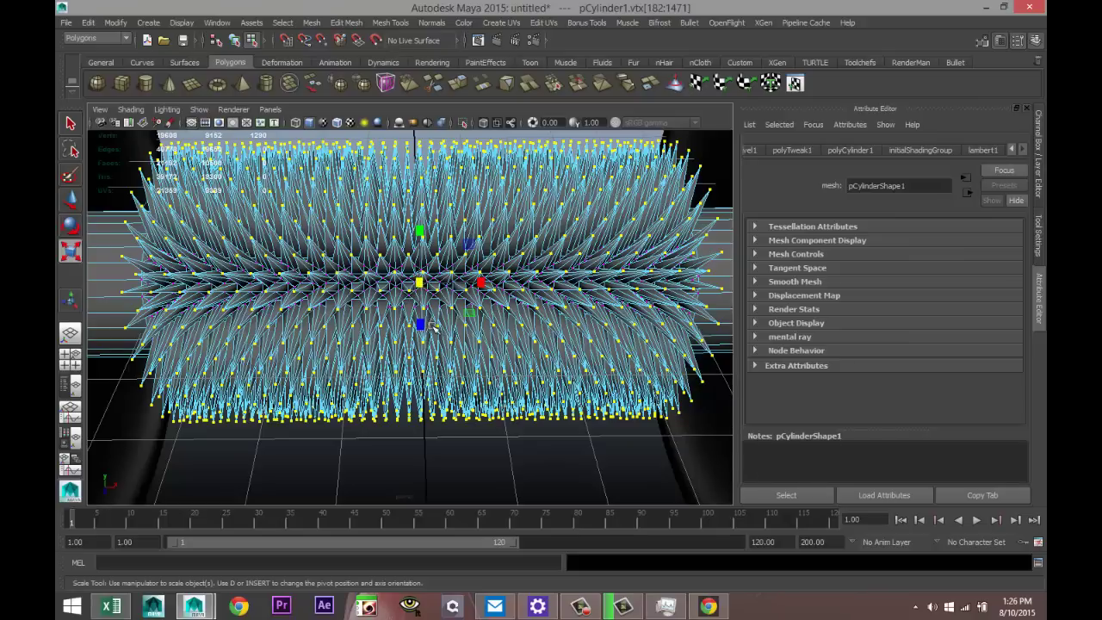
{"action": "key", "text": "ctrl+z"}
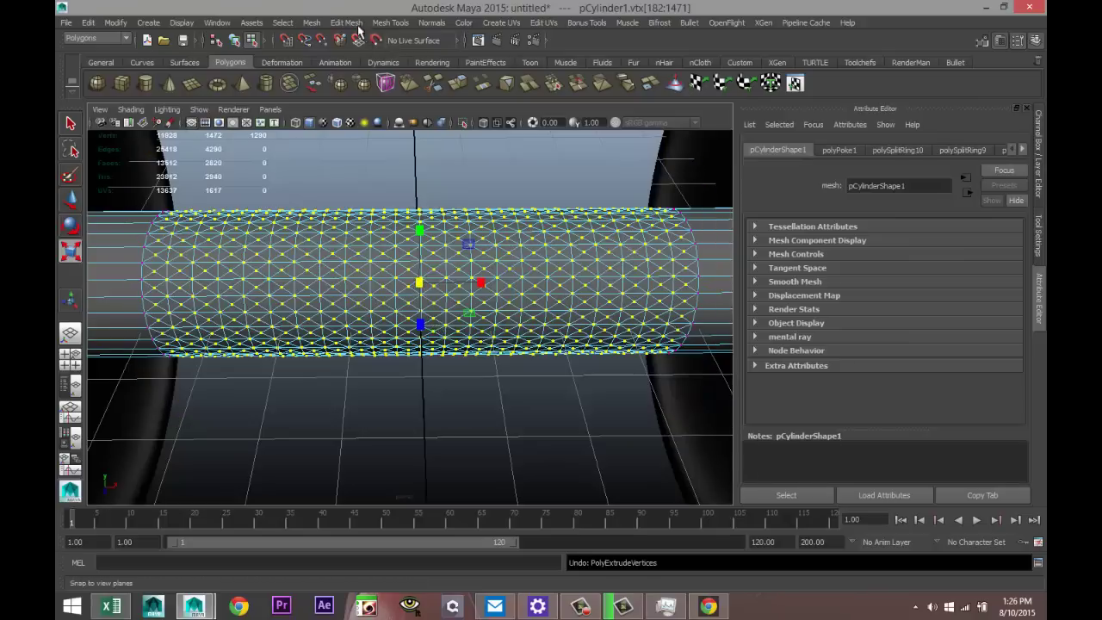
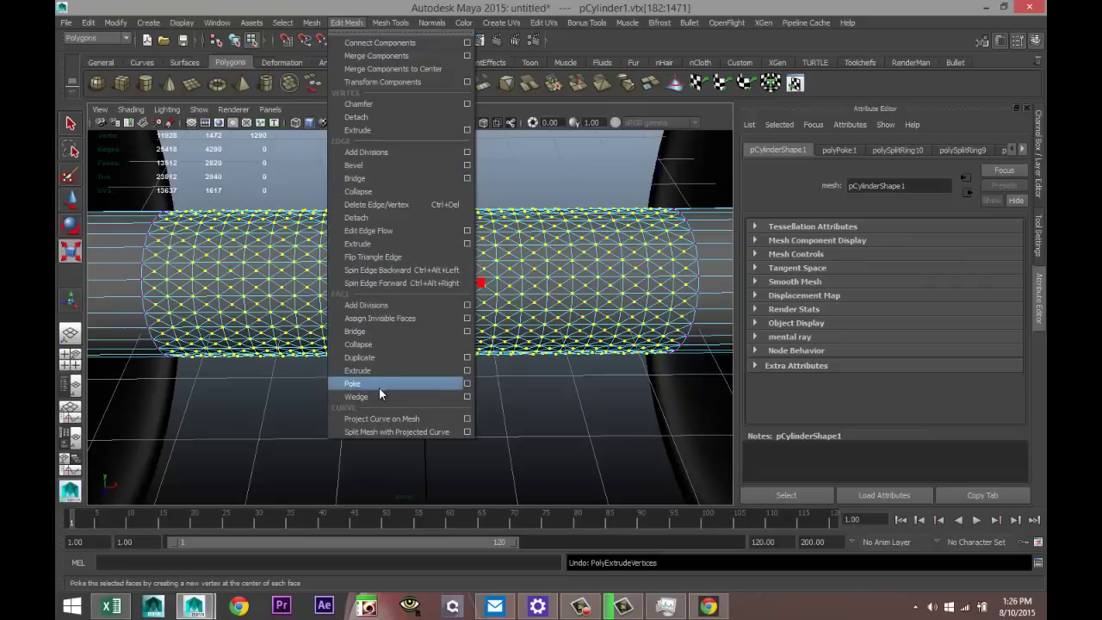
Step: Try extruding the selected grip vertices with a width of 0.5 and a length of 0.2, and undo the extrusion
{"action": "left_click", "coordinate": [467, 130]}
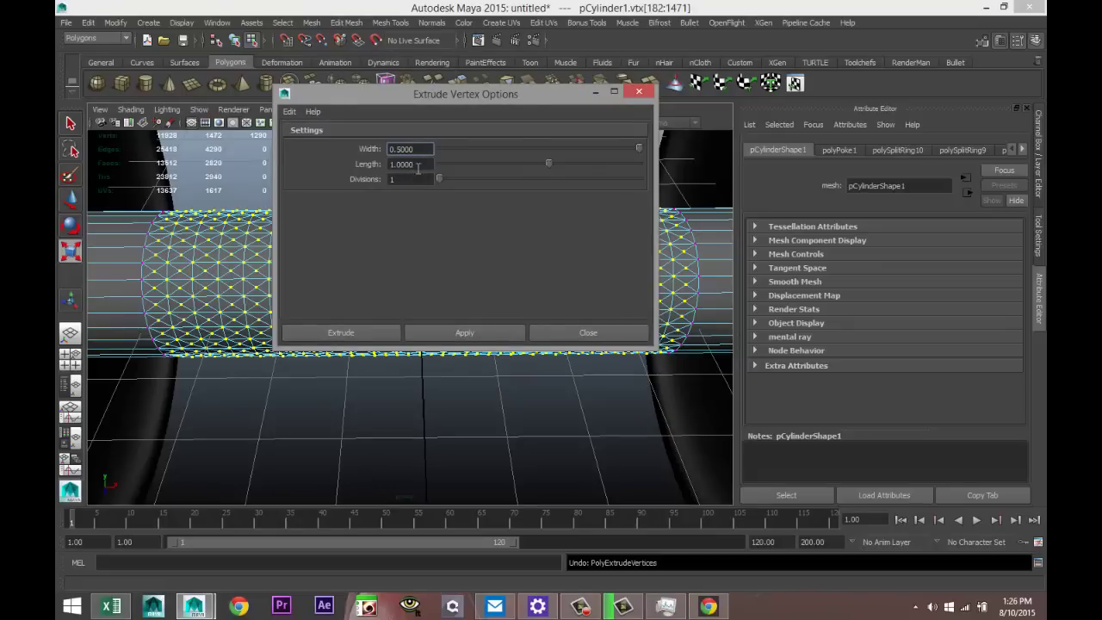
{"action": "double_click", "coordinate": [410, 149]}
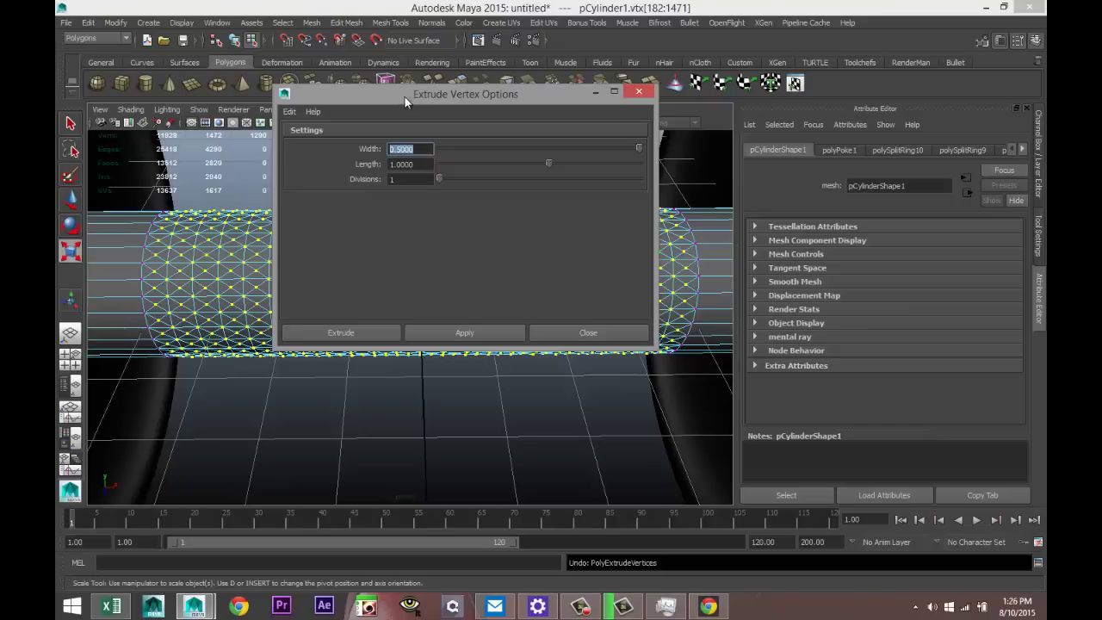
{"action": "left_click_drag", "start_coordinate": [404, 102], "coordinate": [747, 125]}
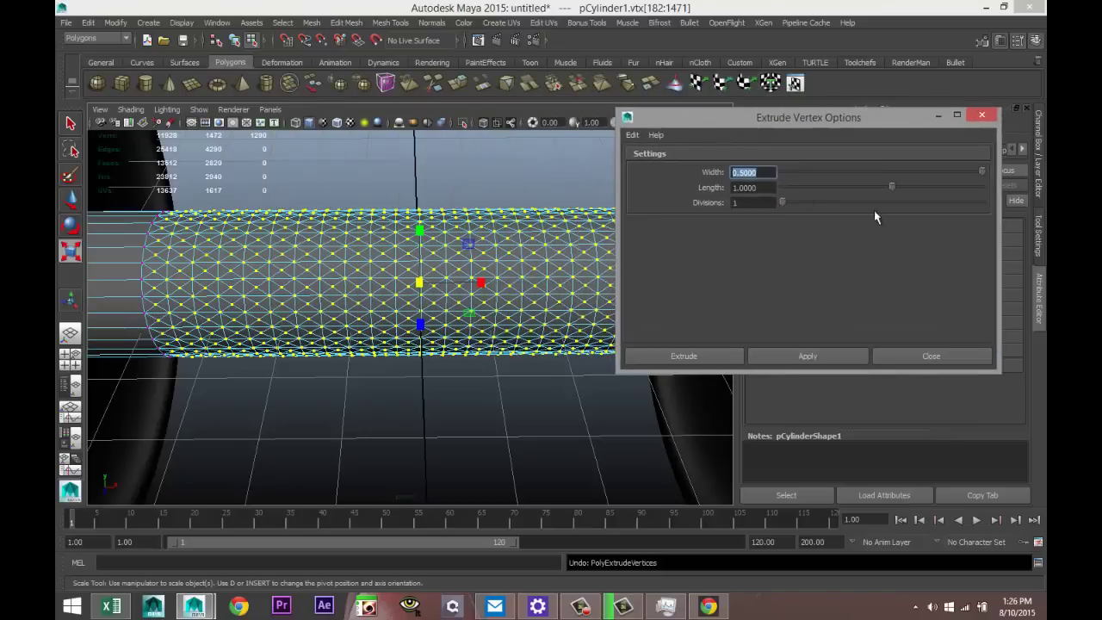
{"action": "double_click", "coordinate": [771, 188]}
{"action": "type", "text": "0.2"}
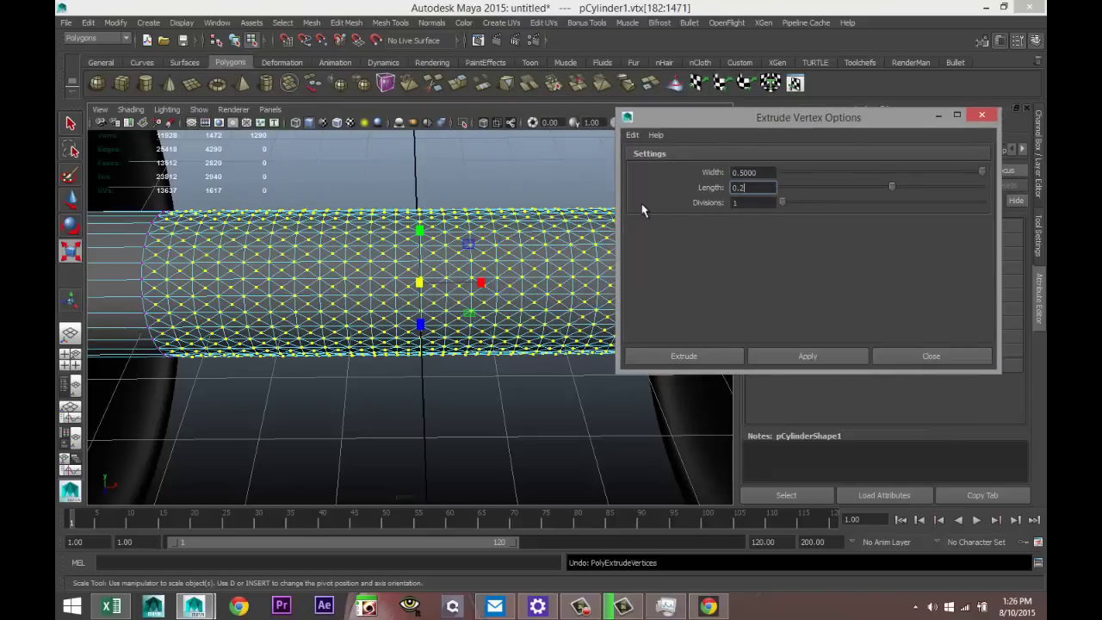
{"action": "left_click", "coordinate": [685, 357]}
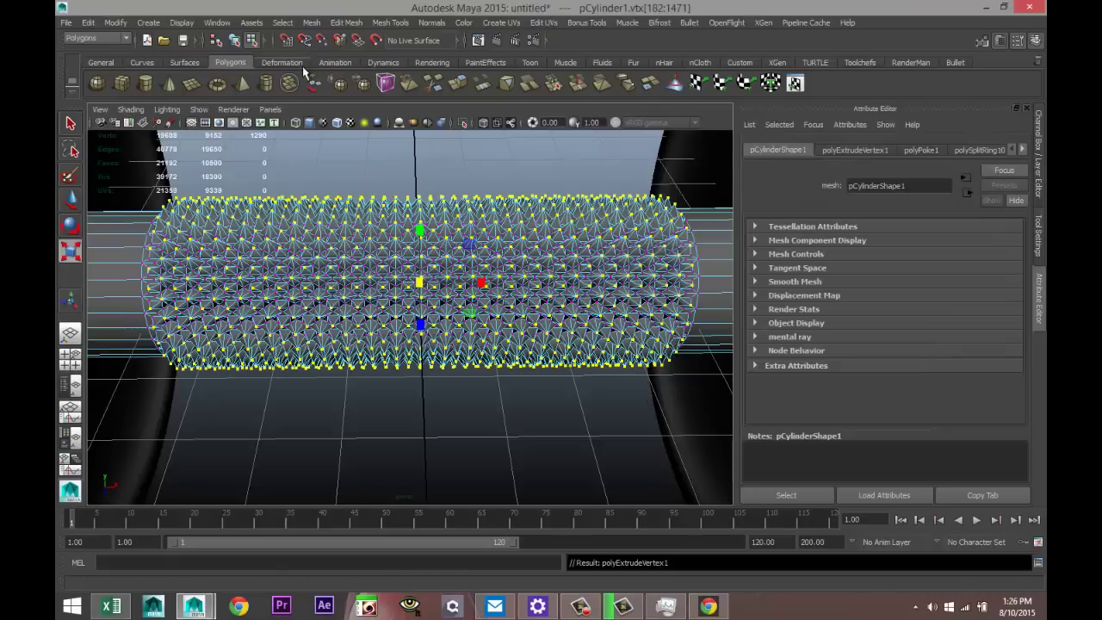
{"action": "key", "text": "ctrl+z"}
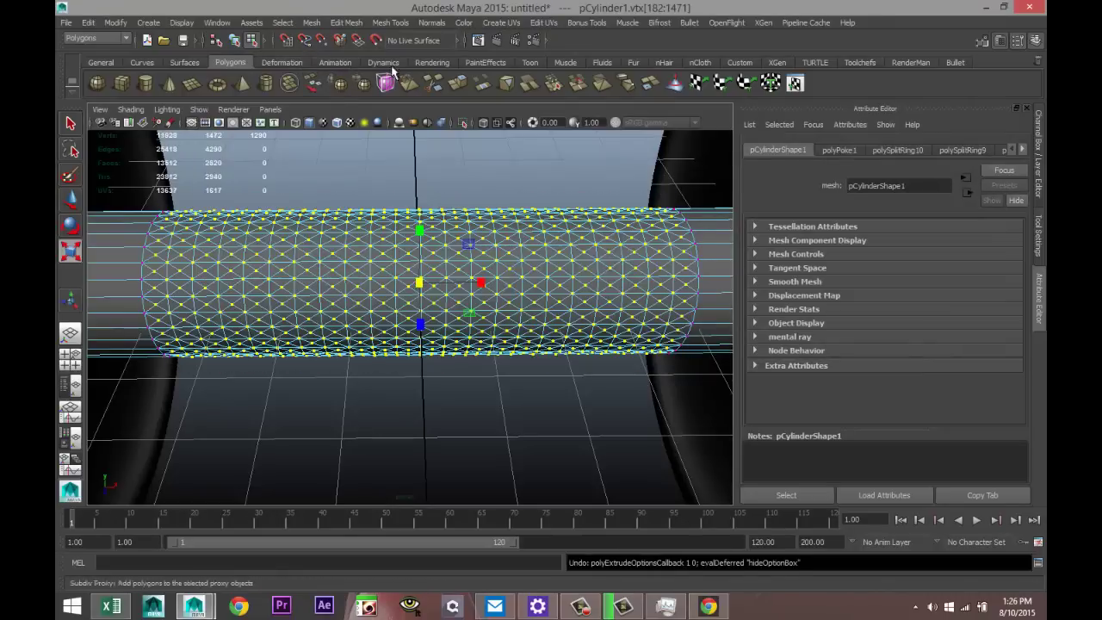
Step: Extrude the selected grip vertices with a width of 0.5 and a length well below 0.2, and clear the selection
{"action": "left_click", "coordinate": [347, 23]}
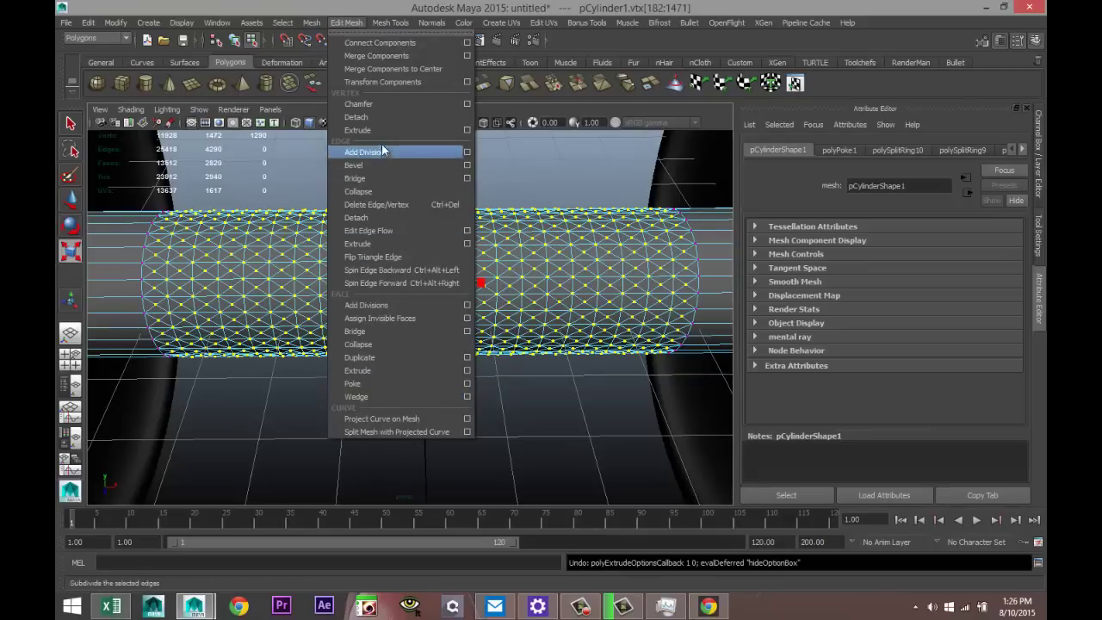
{"action": "left_click", "coordinate": [467, 130]}
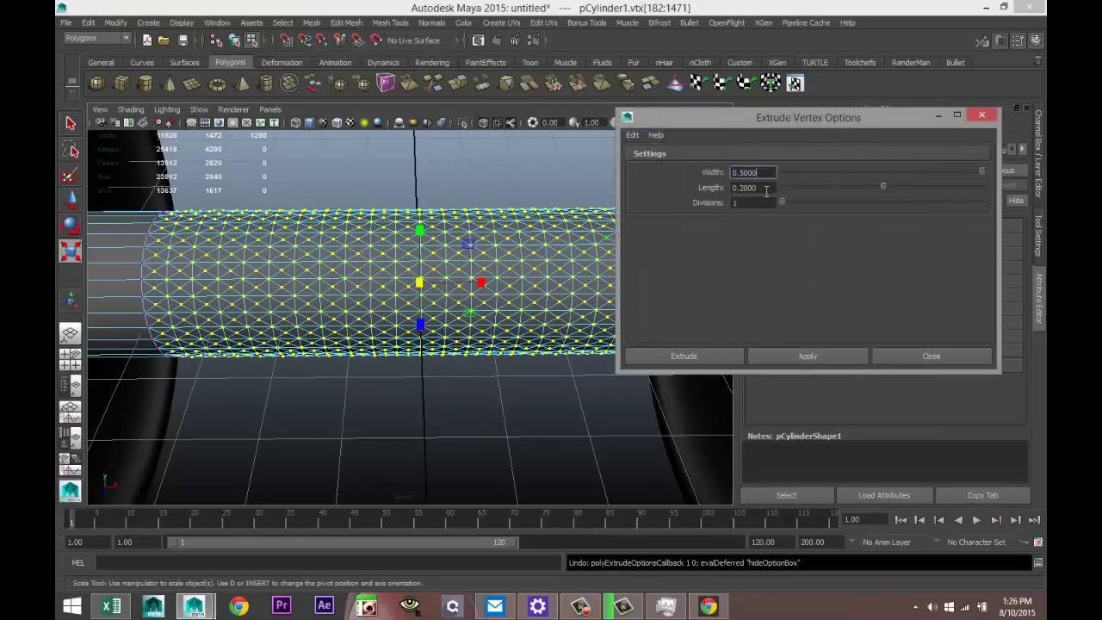
{"action": "key", "text": "Tab"}
{"action": "type", "text": "0.0"}
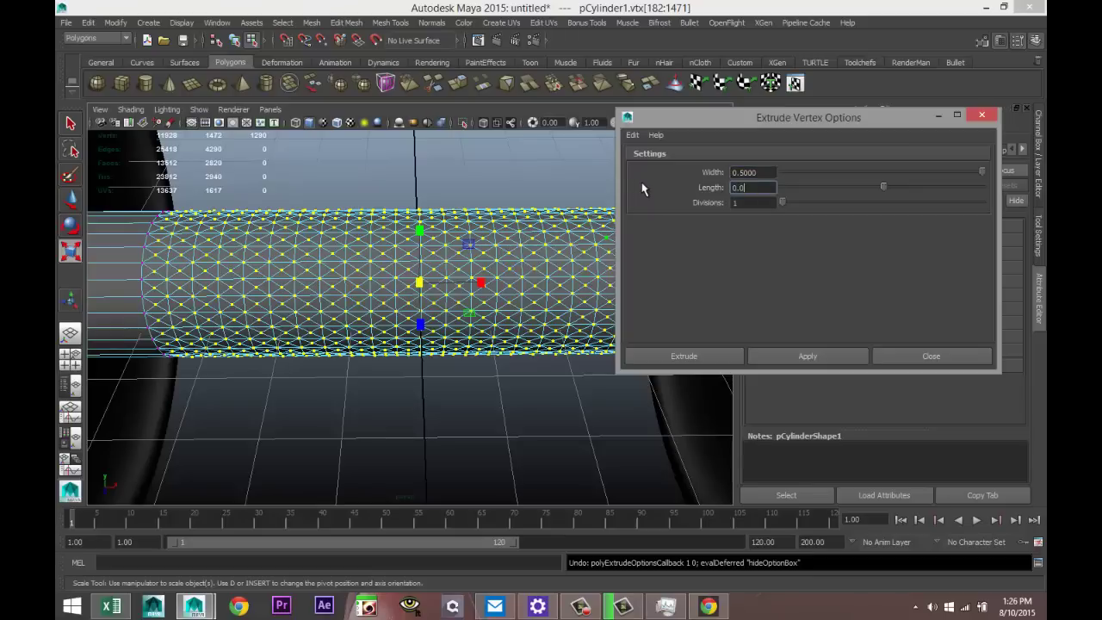
{"action": "left_click", "coordinate": [688, 357]}
{"action": "left_click", "coordinate": [580, 426]}
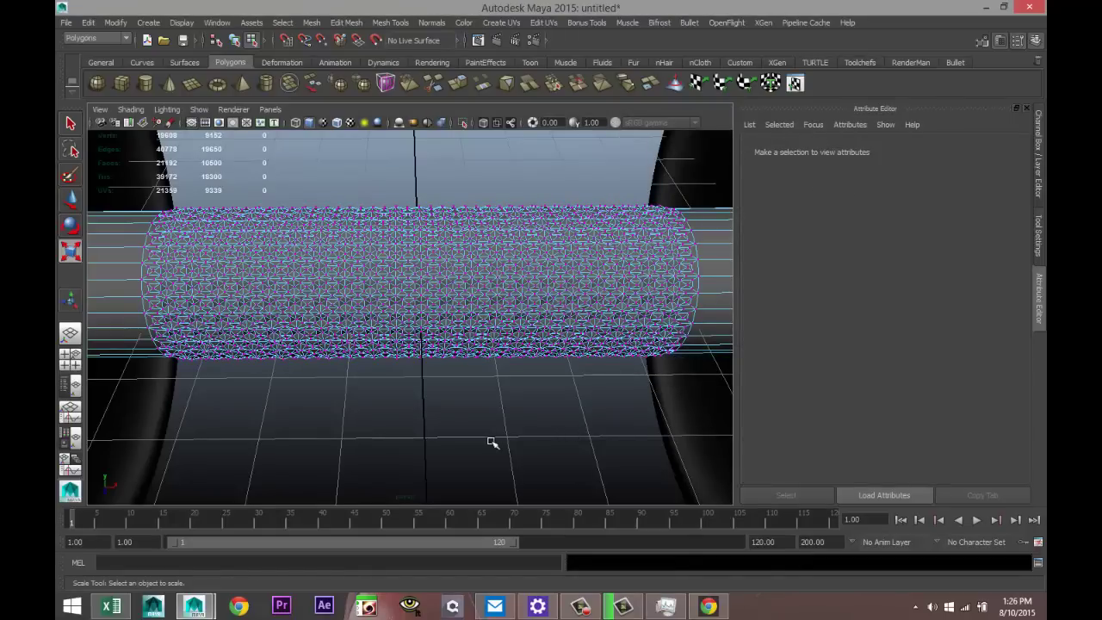
Step: Inspect the knurled grip up close and the whole dumbbell from an oblique angle
{"action": "scroll", "coordinate": [450, 426], "scroll_direction": "up", "scroll_amount": 3}
{"action": "scroll", "coordinate": [450, 425], "scroll_direction": "down", "scroll_amount": 6}
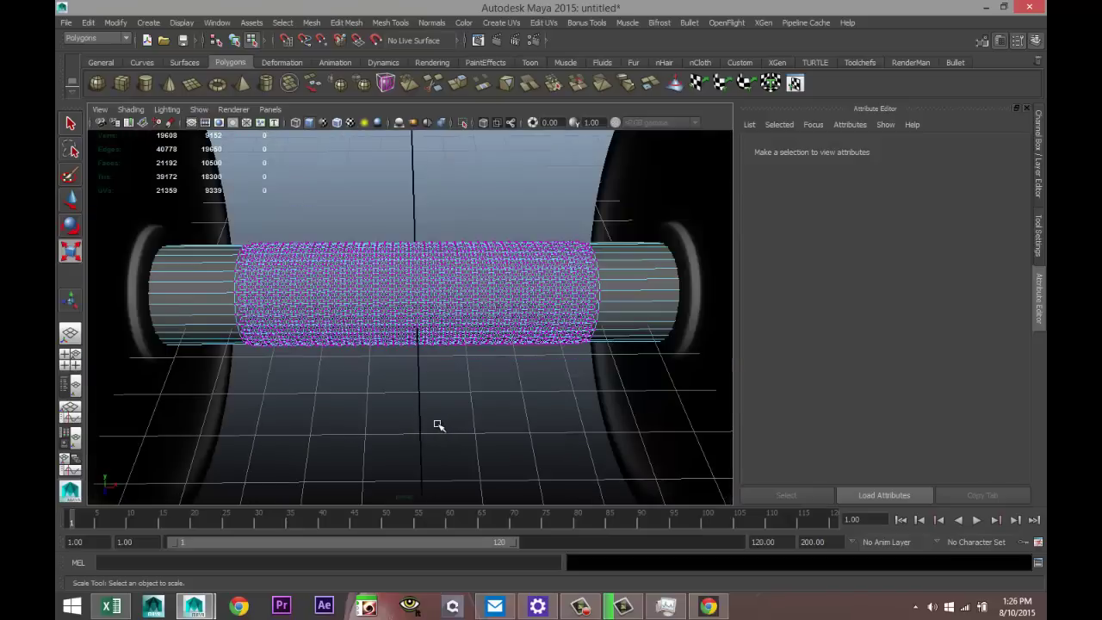
{"action": "scroll", "coordinate": [438, 431], "scroll_direction": "down", "scroll_amount": 5}
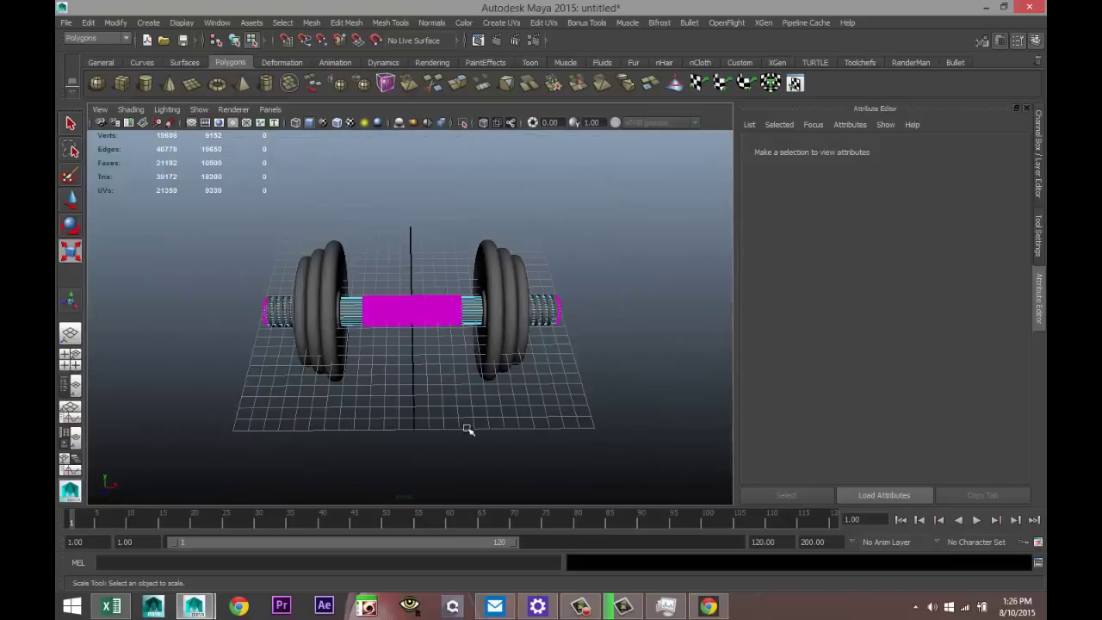
{"action": "left_click_drag", "start_coordinate": [467, 429], "coordinate": [406, 401], "text": "alt"}
{"action": "middle_click_drag", "start_coordinate": [405, 401], "coordinate": [421, 400], "text": "alt"}
{"action": "scroll", "coordinate": [422, 398], "scroll_direction": "up", "scroll_amount": 5}
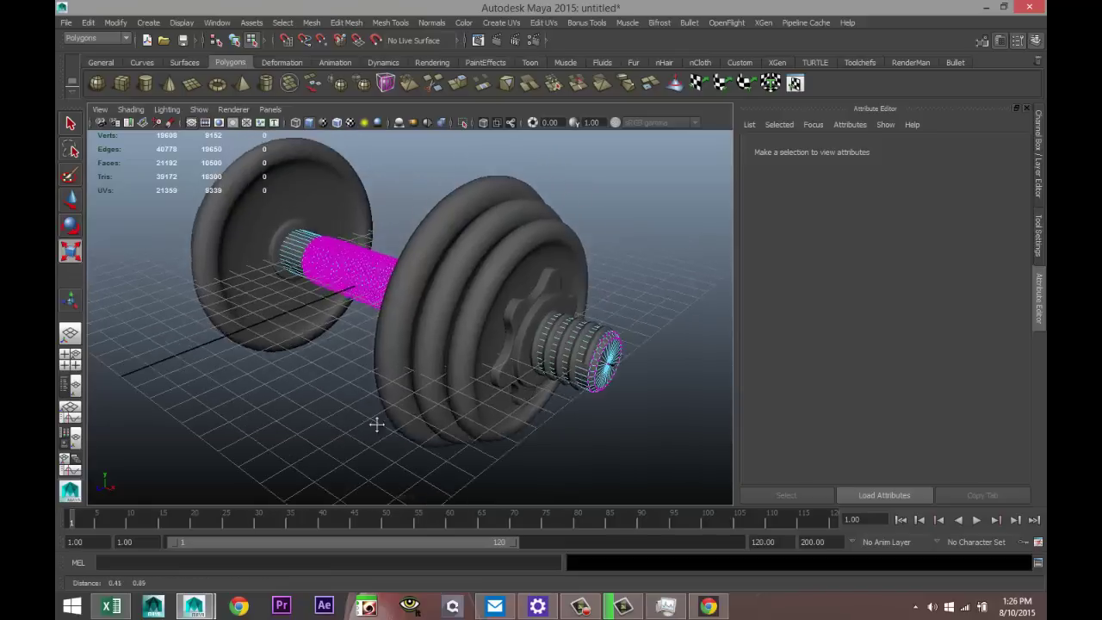
{"action": "scroll", "coordinate": [376, 424], "scroll_direction": "up", "scroll_amount": 2}
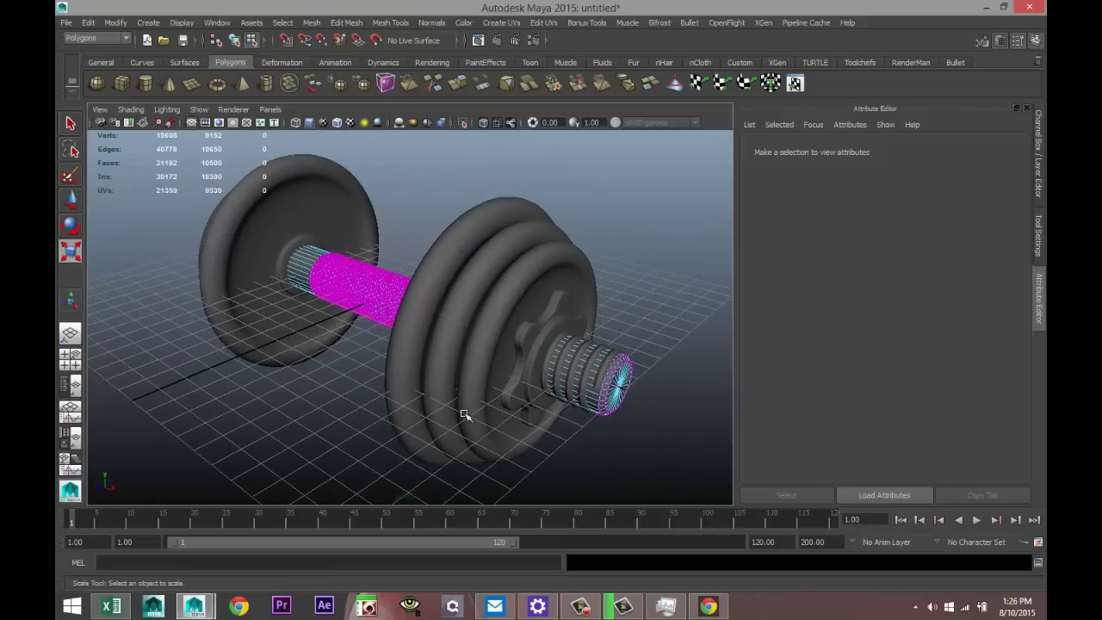
Step: Switch to object mode and select the bar together with the helix threads at both of its ends
{"action": "key", "text": "r"}
{"action": "mouse_move", "coordinate": [586, 363]}
{"action": "right_mouse_down"}
{"action": "mouse_move", "coordinate": [592, 338]}
{"action": "mouse_move", "coordinate": [599, 362]}
{"action": "right_mouse_up"}
{"action": "left_click", "coordinate": [603, 372]}
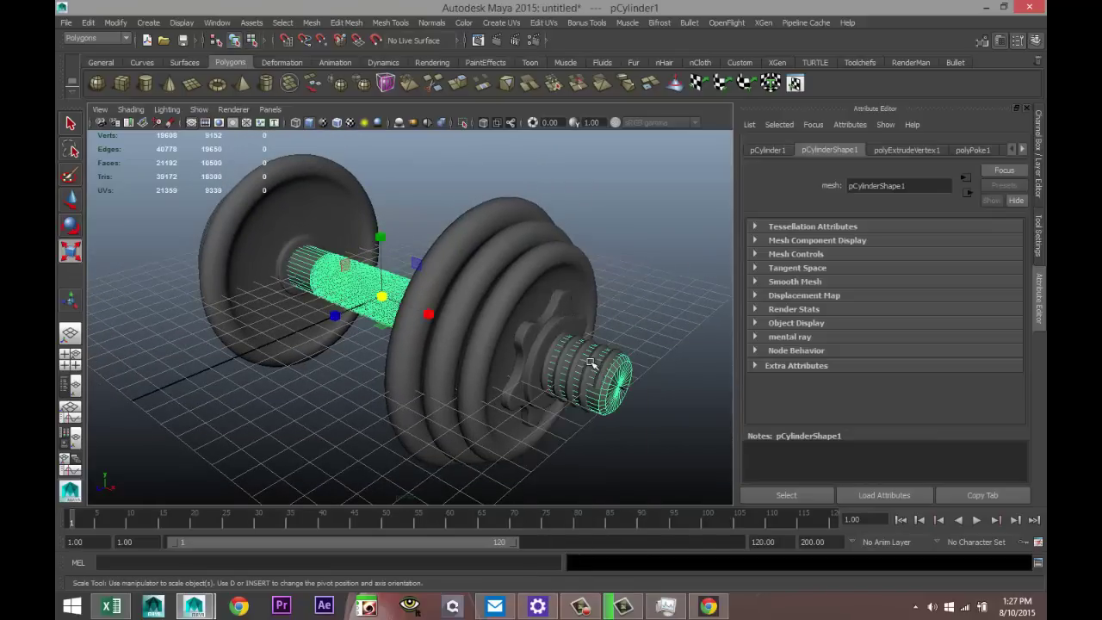
{"action": "left_click", "coordinate": [596, 365]}
{"action": "left_click_drag", "start_coordinate": [262, 401], "coordinate": [385, 393], "text": "alt"}
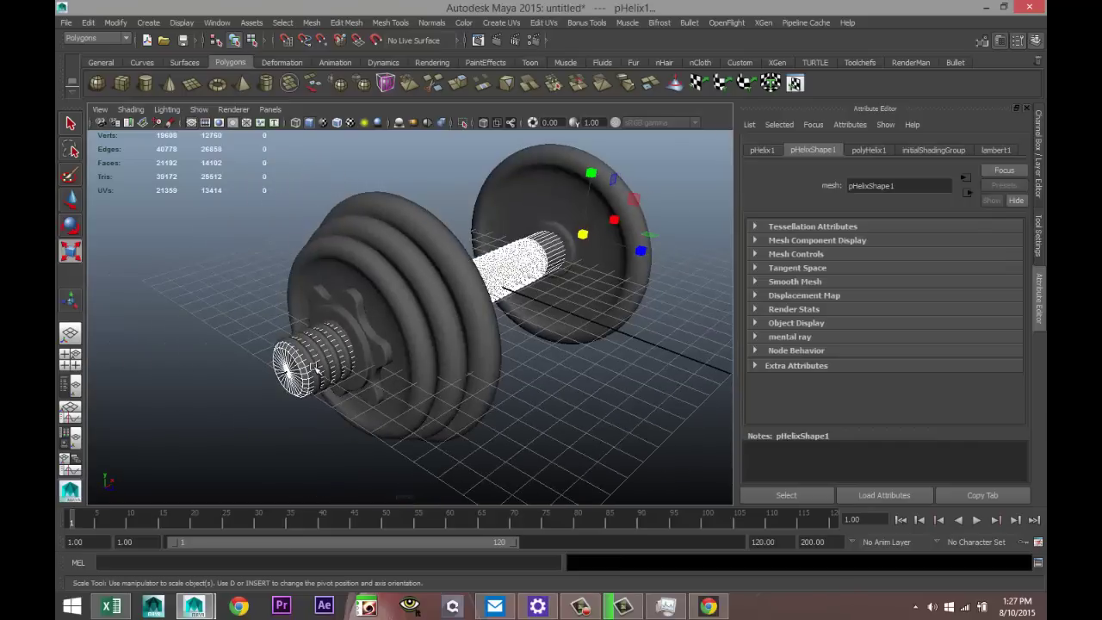
{"action": "left_click", "coordinate": [315, 366]}
{"action": "left_click", "coordinate": [384, 359]}
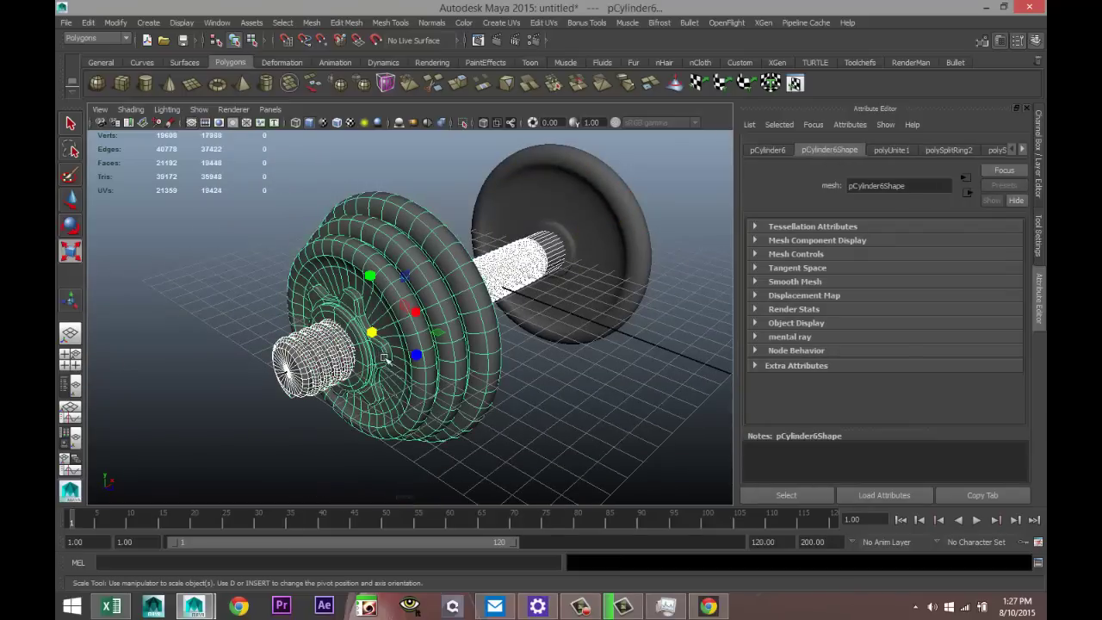
{"action": "key", "text": "ctrl+z"}
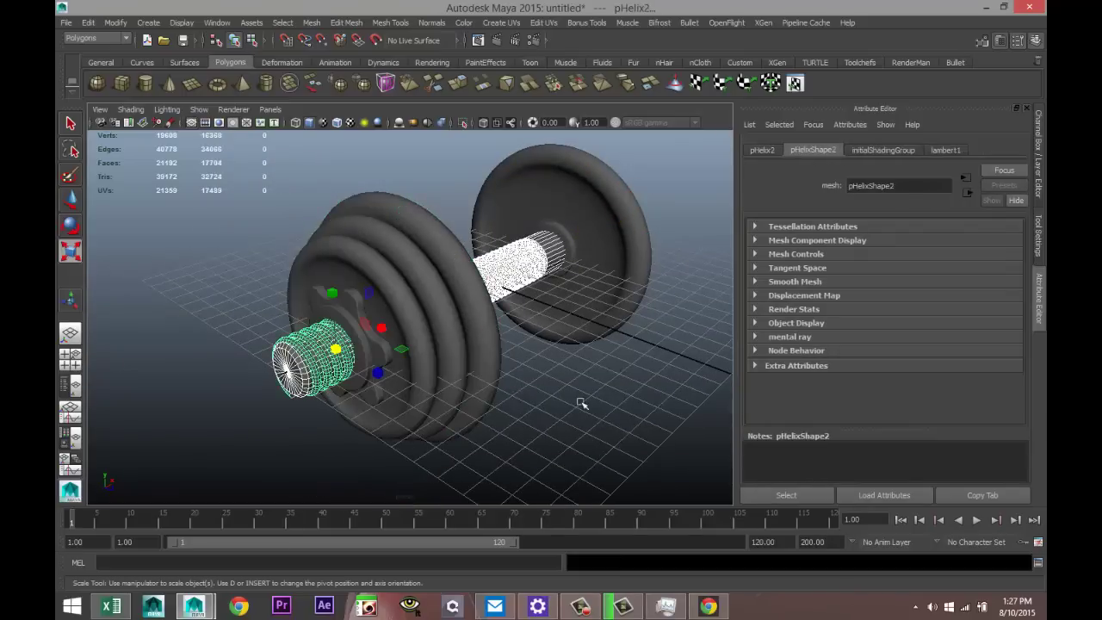
Step: Assign a new mia_material_x material to the selected bar and threads
{"action": "left_click_drag", "start_coordinate": [581, 398], "coordinate": [479, 362], "text": "alt"}
{"action": "right_click_drag", "start_coordinate": [401, 293], "coordinate": [421, 559]}
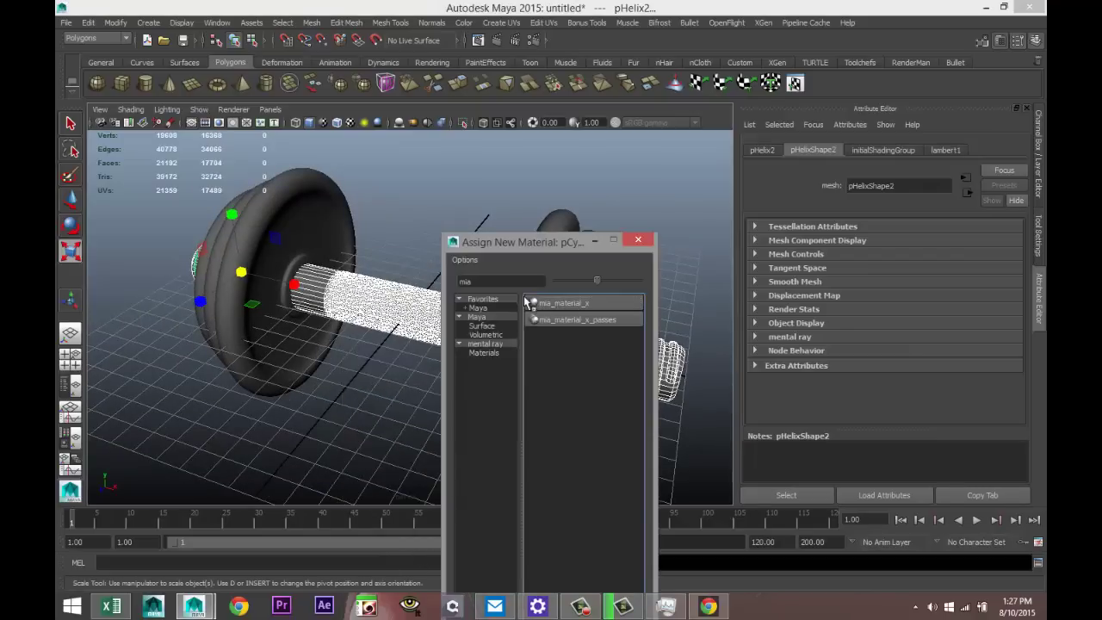
{"action": "type", "text": "mia"}
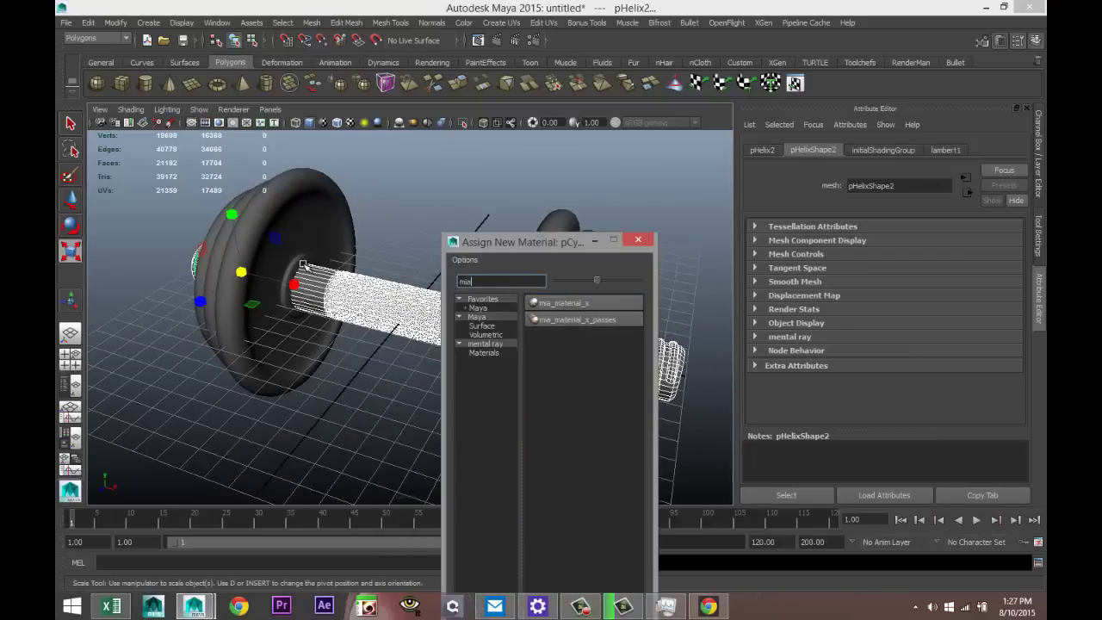
{"action": "left_click", "coordinate": [562, 307]}
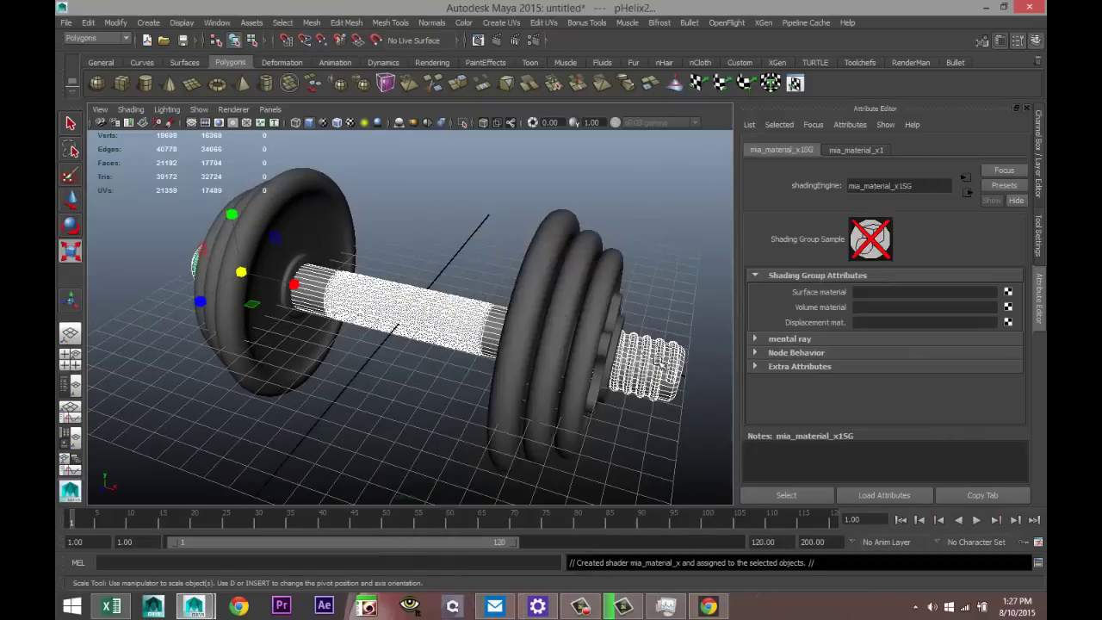
Step: Apply the Chrome preset to the bar and thread material
{"action": "left_click", "coordinate": [865, 150]}
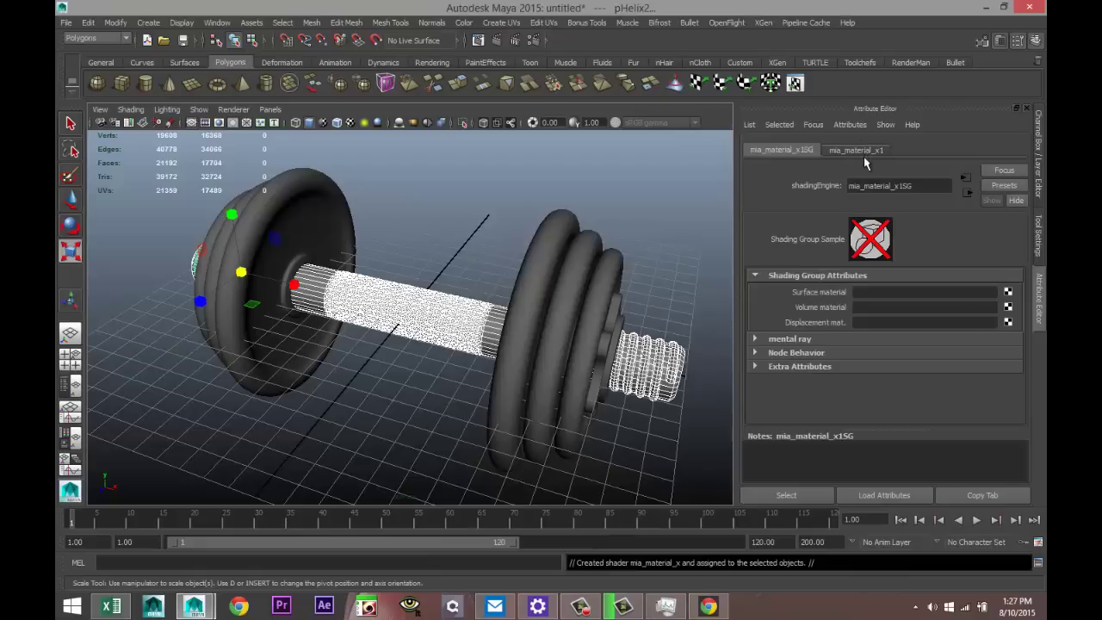
{"action": "left_click", "coordinate": [1001, 191]}
{"action": "mouse_move", "coordinate": [947, 224]}
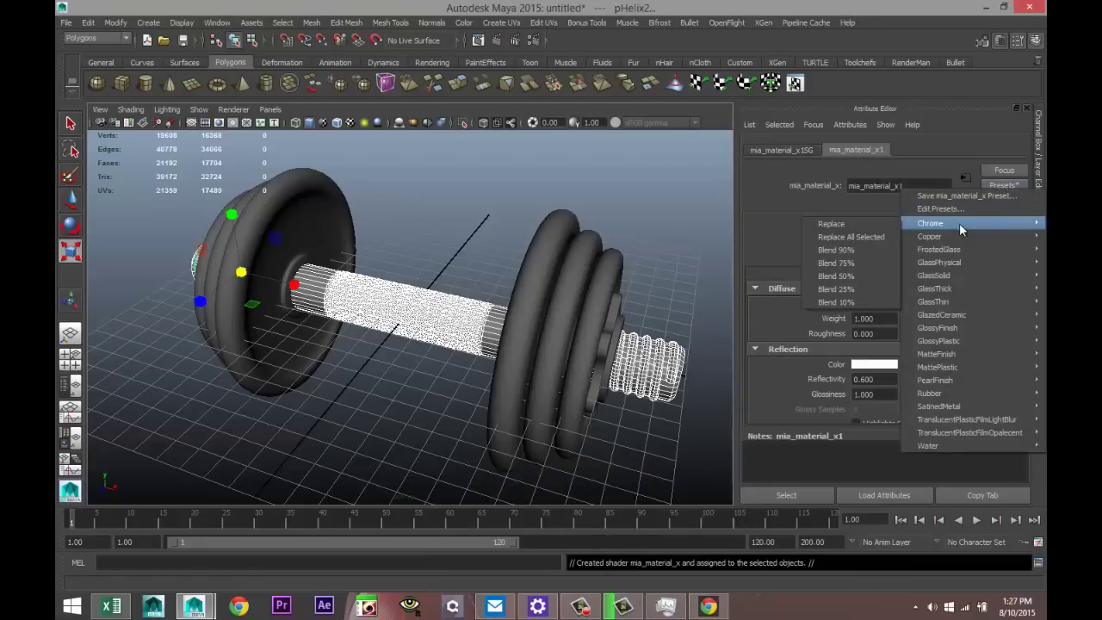
{"action": "left_click", "coordinate": [872, 231]}
{"action": "key", "text": "r"}
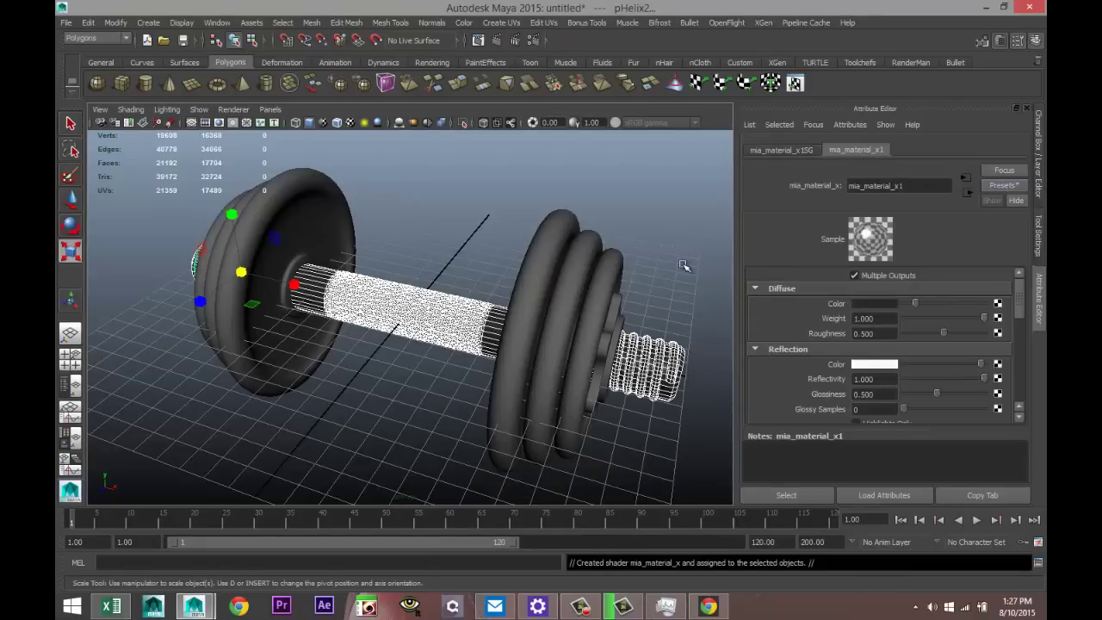
Step: Separate the combined weight stacks at both ends of the bar into individual meshes
{"action": "left_click", "coordinate": [532, 312]}
{"action": "left_click", "coordinate": [263, 207]}
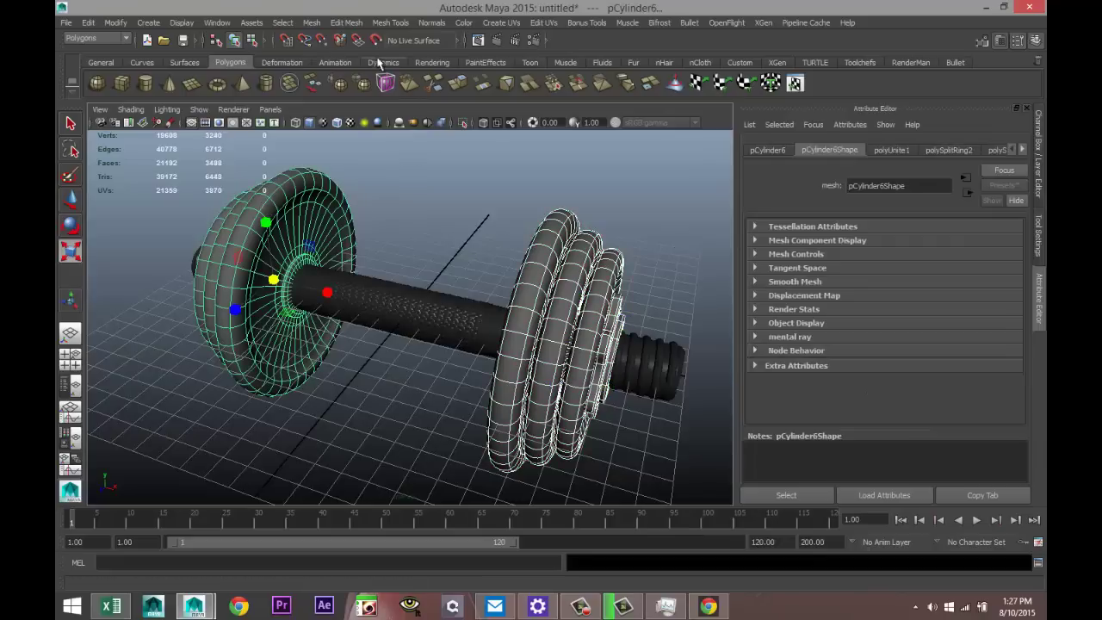
{"action": "left_click", "coordinate": [311, 23]}
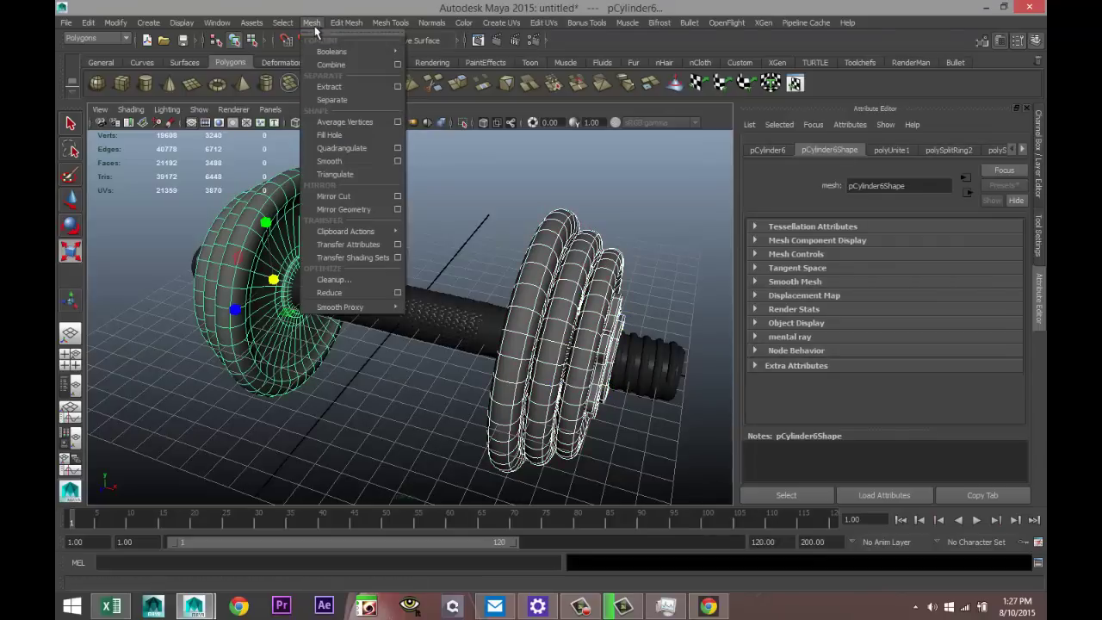
{"action": "left_click", "coordinate": [340, 100]}
Step: Select the star-shaped collars at both ends and assign them a new mia_material_x material
{"action": "left_click_drag", "start_coordinate": [641, 425], "coordinate": [540, 383], "text": "alt"}
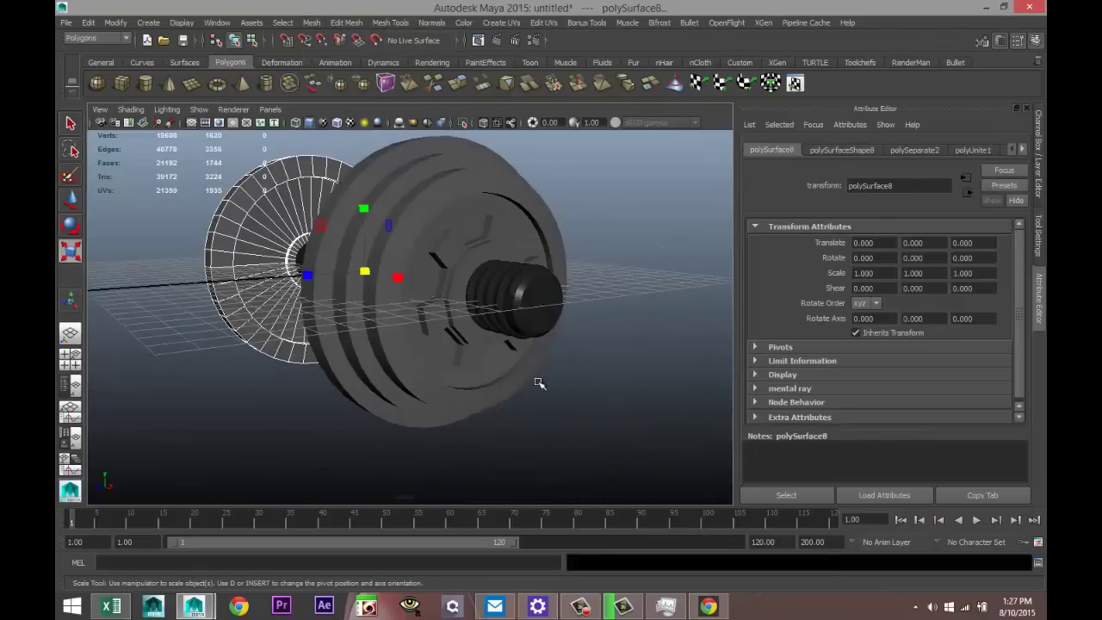
{"action": "left_click", "coordinate": [440, 245]}
{"action": "left_click_drag", "start_coordinate": [390, 287], "coordinate": [424, 342], "text": "alt"}
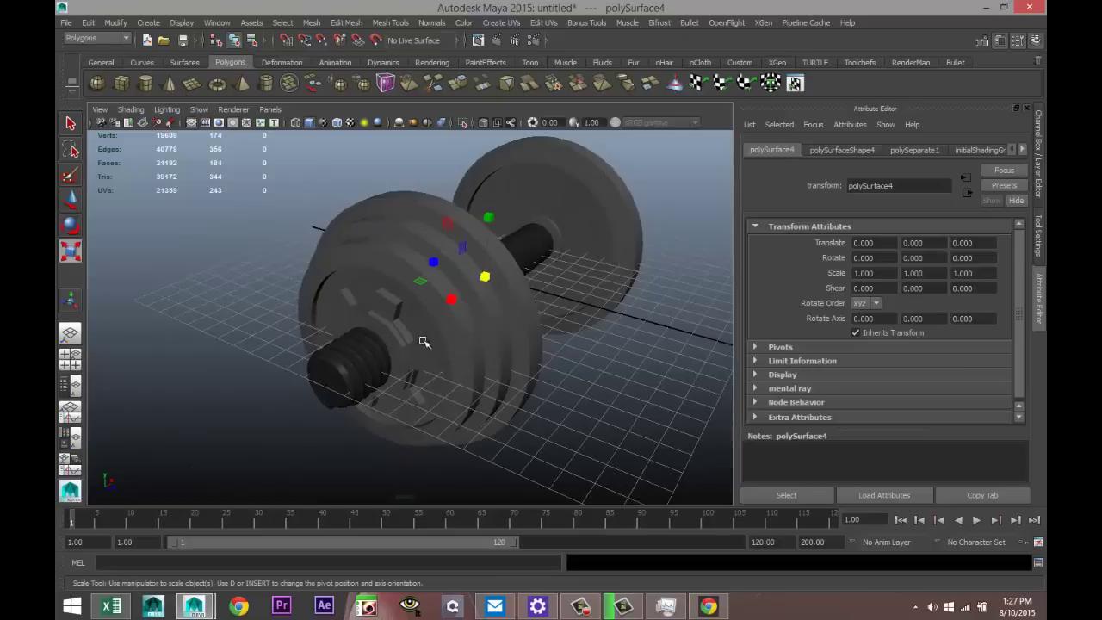
{"action": "left_click", "coordinate": [384, 306], "text": "shift"}
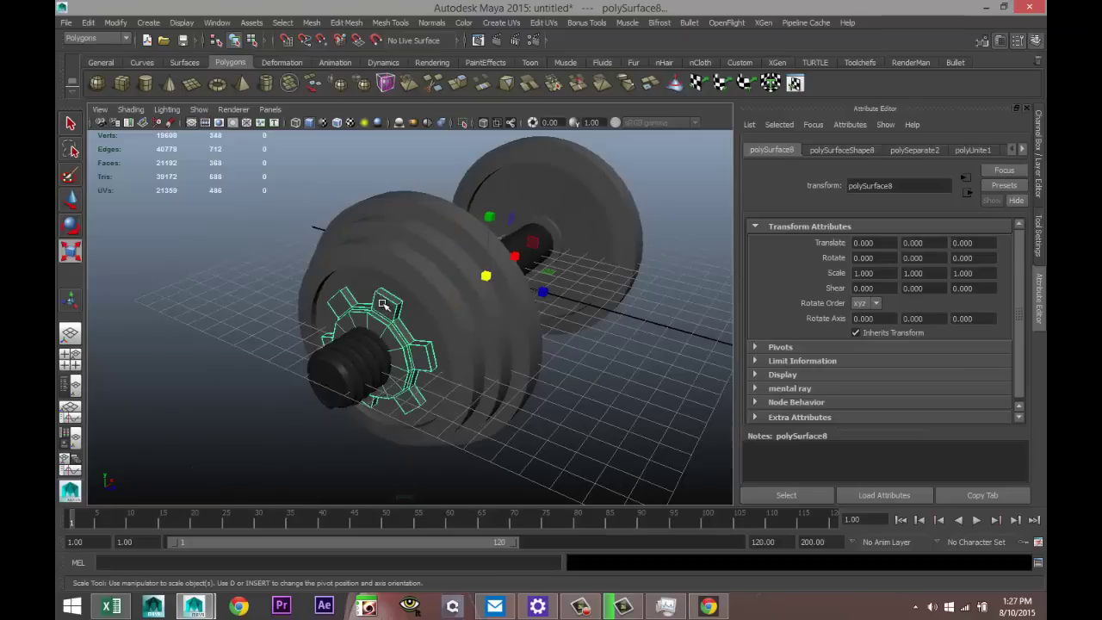
{"action": "right_click_drag", "start_coordinate": [383, 305], "coordinate": [417, 561]}
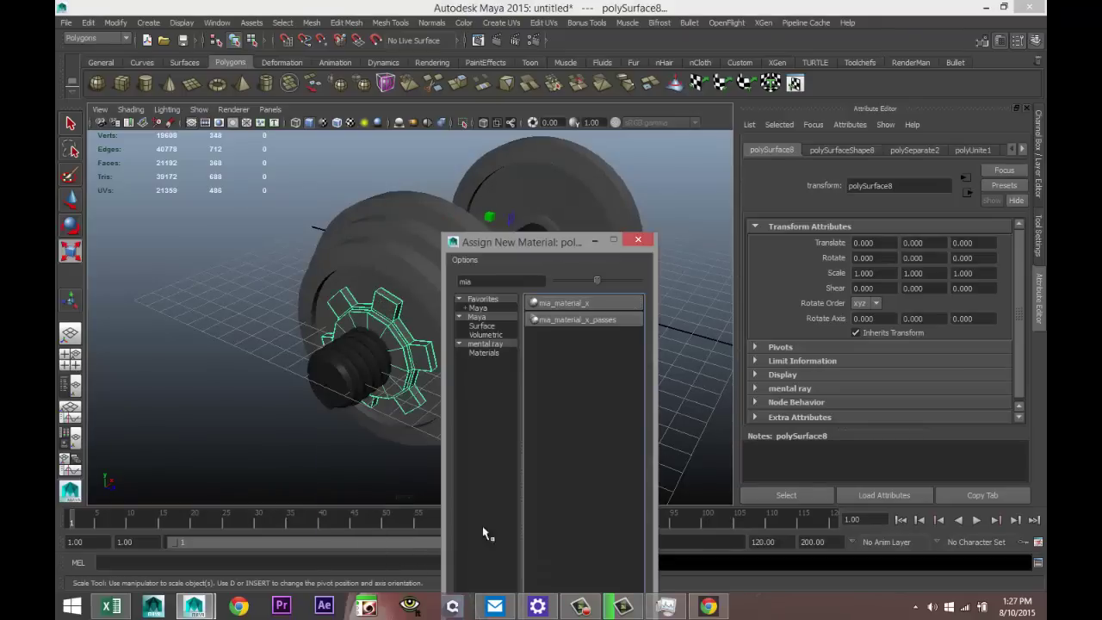
{"action": "left_click", "coordinate": [573, 303]}
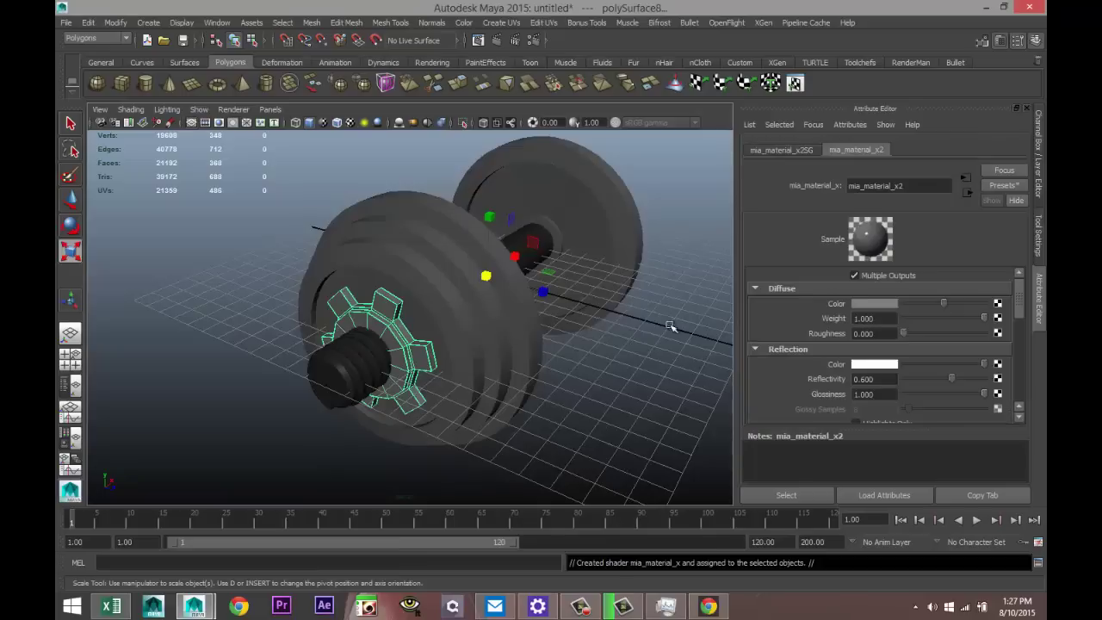
Step: Replace the collar material's settings with the Chrome preset and turn on smooth preview for the collars
{"action": "left_click", "coordinate": [1003, 185]}
{"action": "mouse_move", "coordinate": [934, 222]}
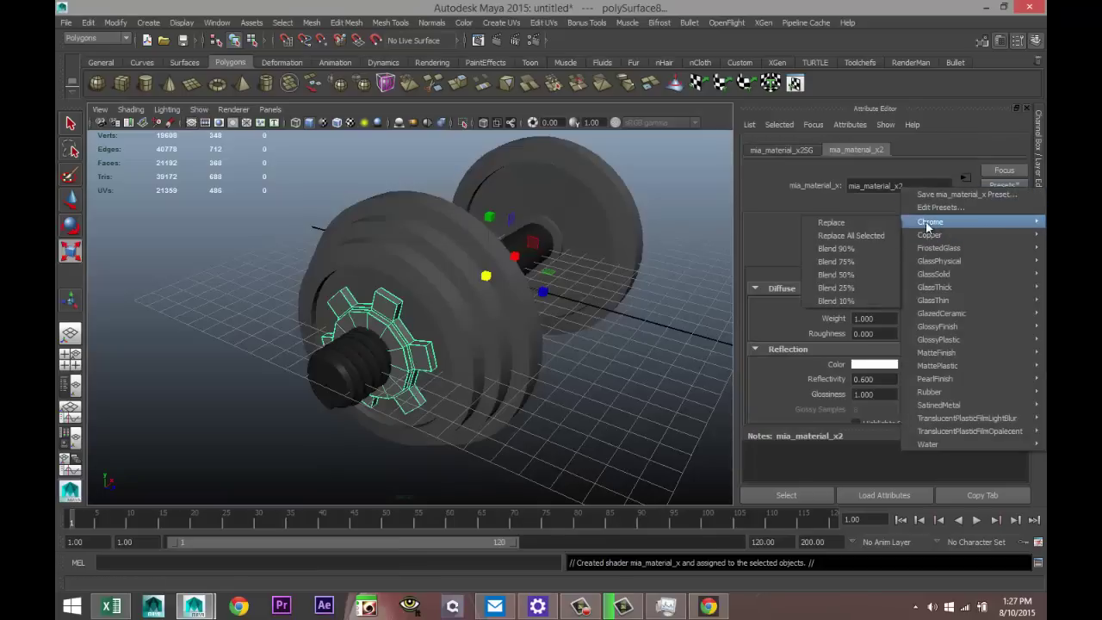
{"action": "left_click", "coordinate": [866, 224]}
{"action": "left_click_drag", "start_coordinate": [629, 381], "coordinate": [635, 297], "text": "alt"}
{"action": "key", "text": "3"}
Step: Select all six weight plates, three at each end of the bar, and combine them into one mesh
{"action": "left_click", "coordinate": [618, 431]}
{"action": "left_click", "coordinate": [635, 298]}
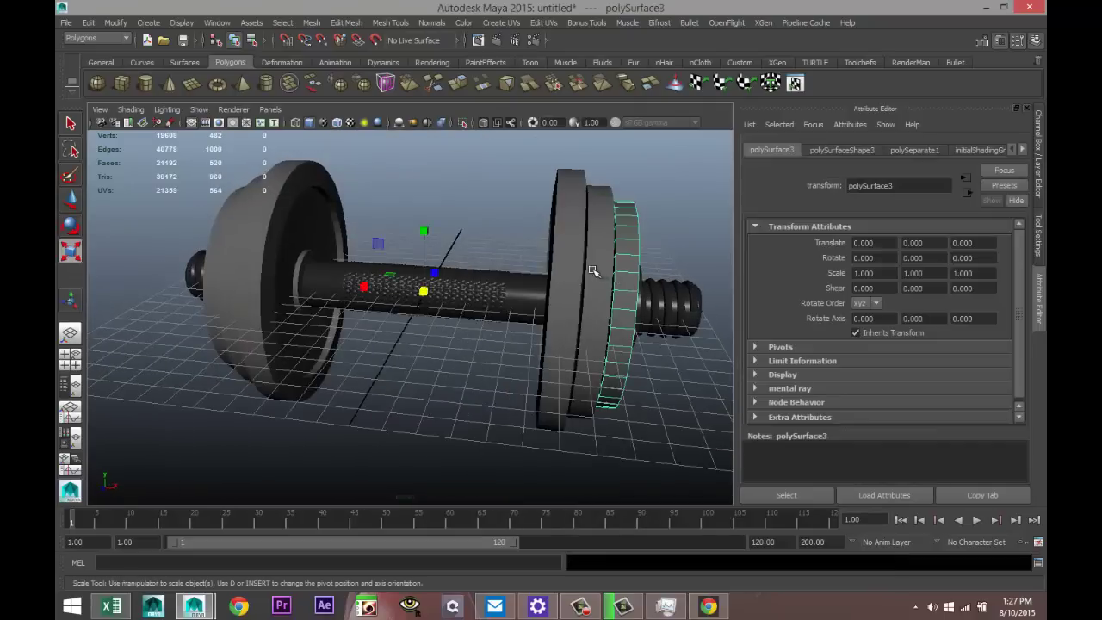
{"action": "left_click", "coordinate": [596, 273], "text": "shift"}
{"action": "left_click", "coordinate": [544, 270], "text": "shift"}
{"action": "left_click", "coordinate": [272, 213], "text": "shift"}
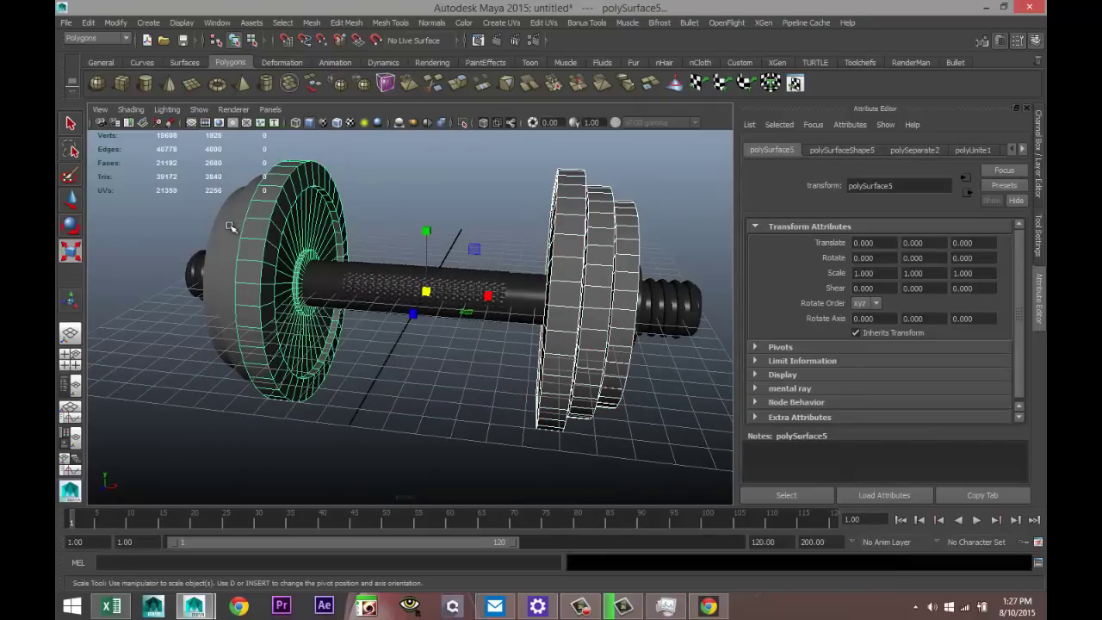
{"action": "left_click", "coordinate": [230, 229], "text": "shift"}
{"action": "left_click", "coordinate": [223, 236], "text": "shift"}
{"action": "left_click", "coordinate": [311, 22]}
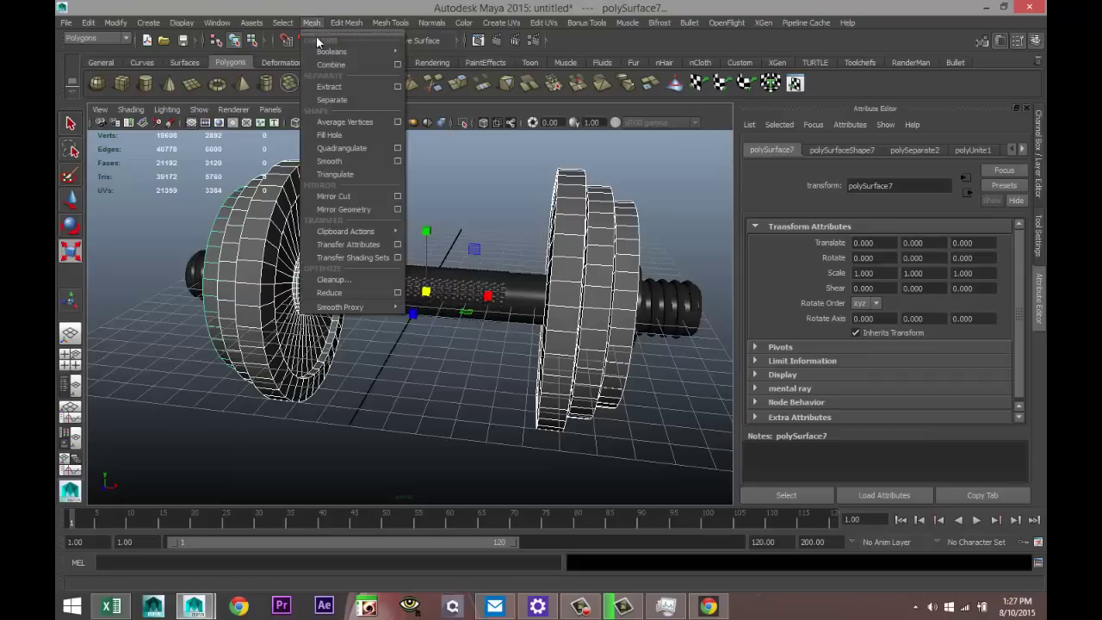
{"action": "left_click", "coordinate": [354, 67]}
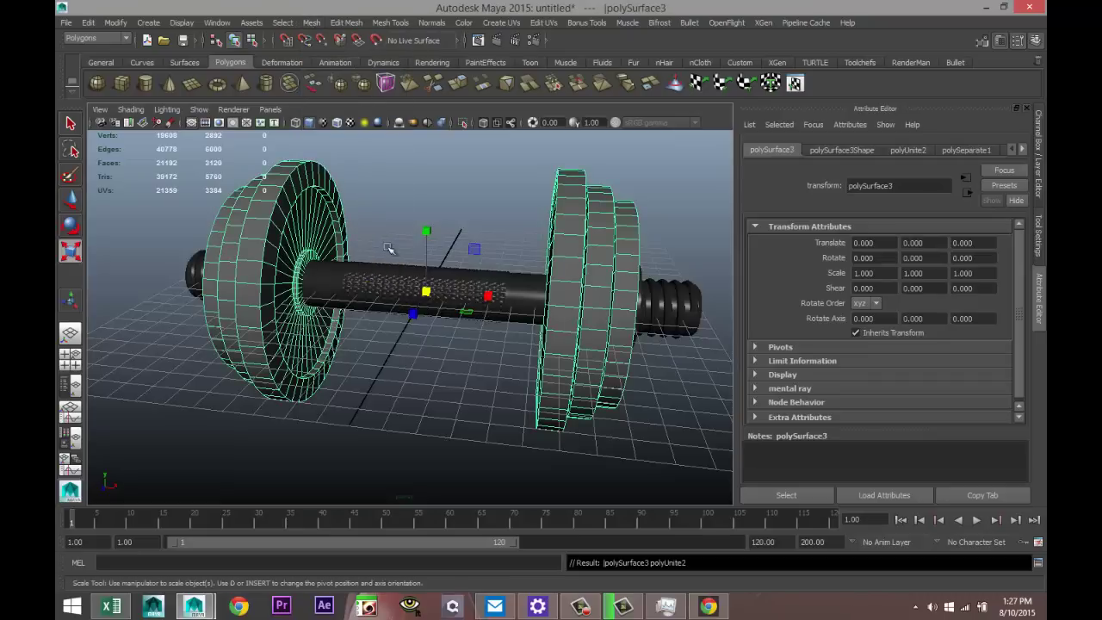
Step: Assign a new Lambert material to the combined weight plates and set its color to black
{"action": "right_click_drag", "start_coordinate": [576, 241], "coordinate": [578, 511]}
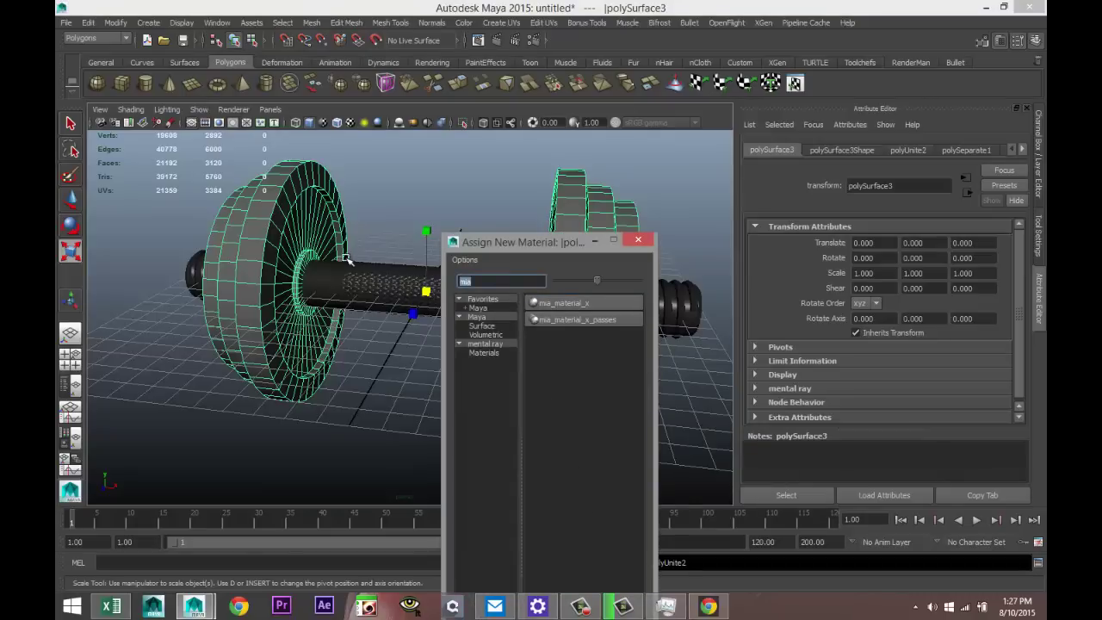
{"action": "type", "text": "la"}
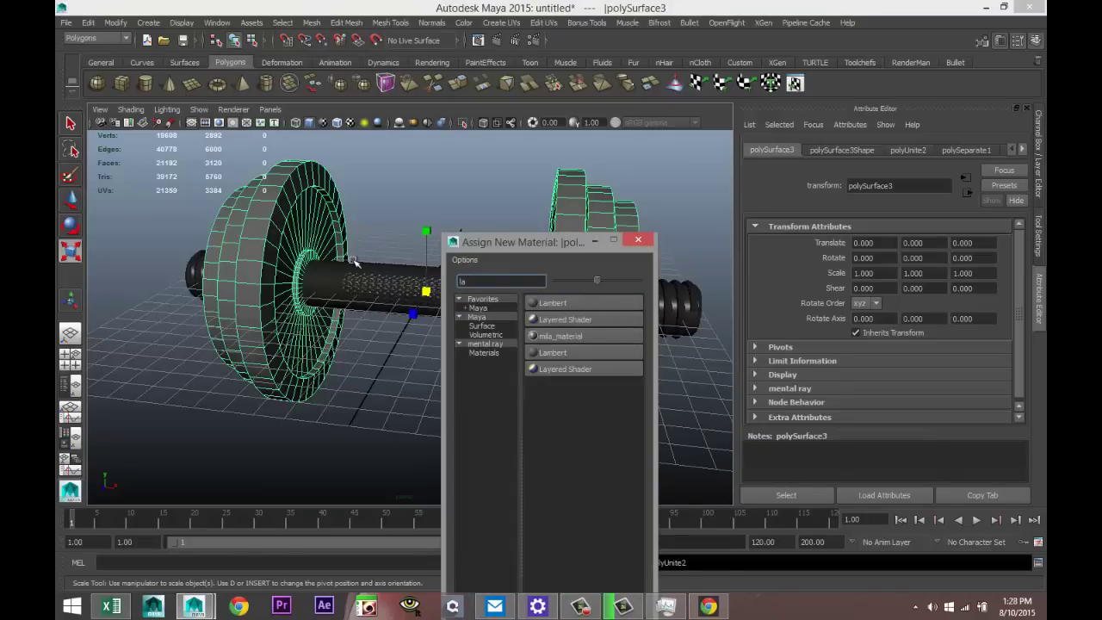
{"action": "left_click", "coordinate": [573, 304]}
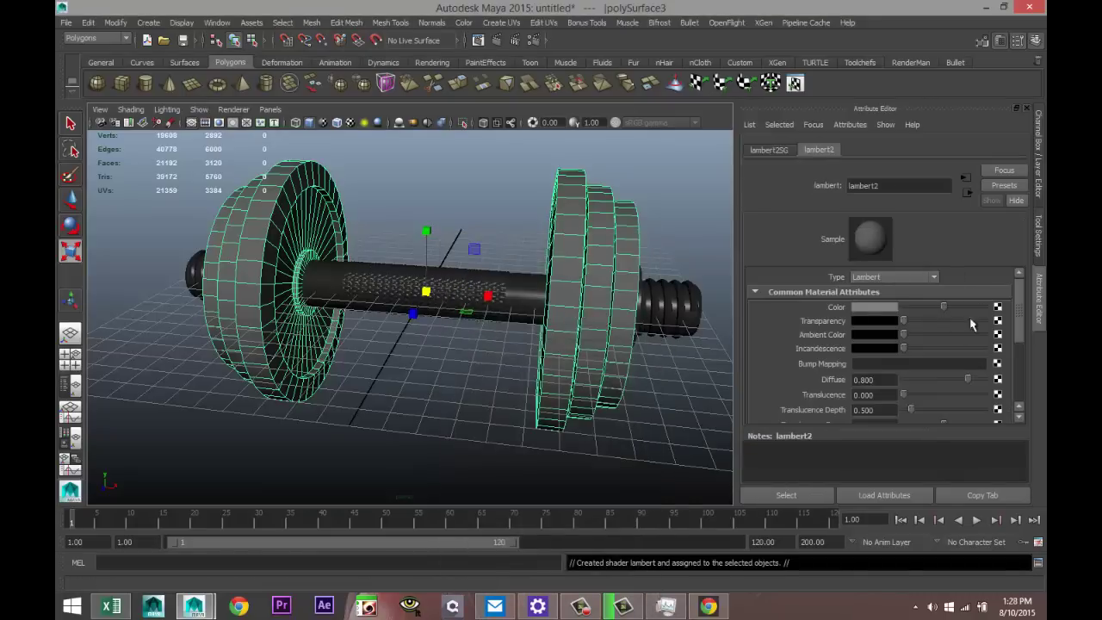
{"action": "left_click", "coordinate": [878, 307]}
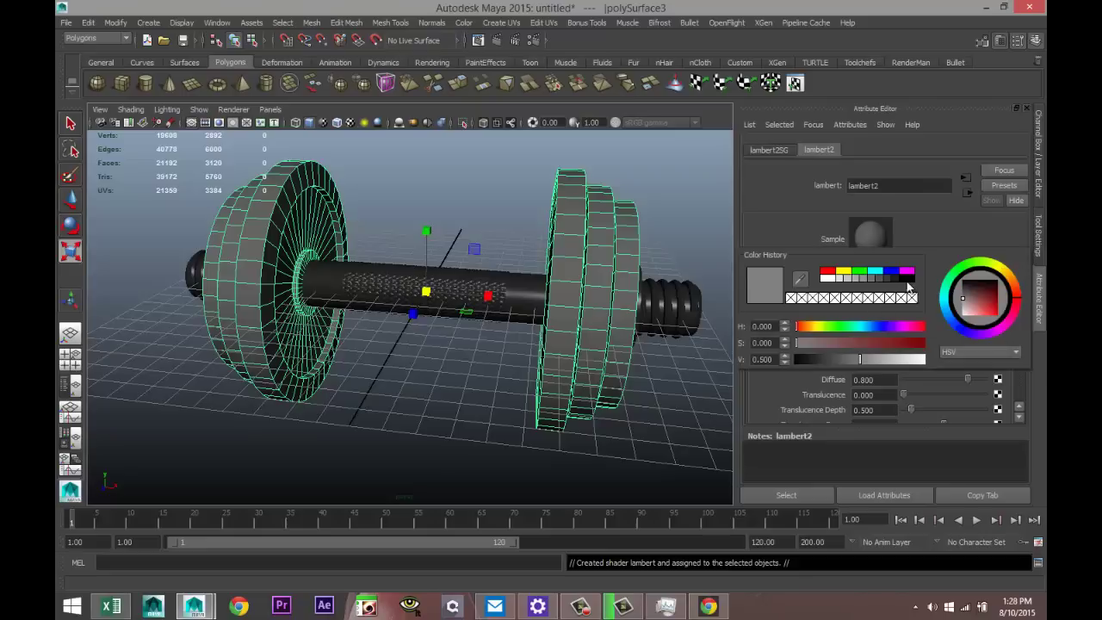
{"action": "left_click", "coordinate": [909, 279]}
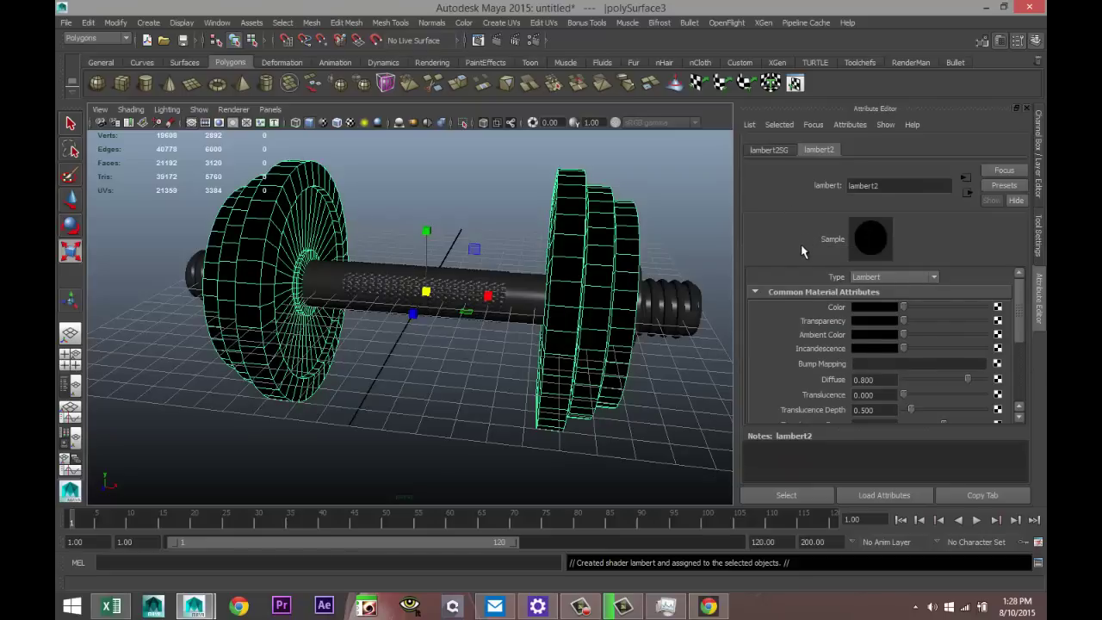
Step: Connect a Fractal texture to the color of the plates' Lambert material
{"action": "left_click", "coordinate": [997, 308]}
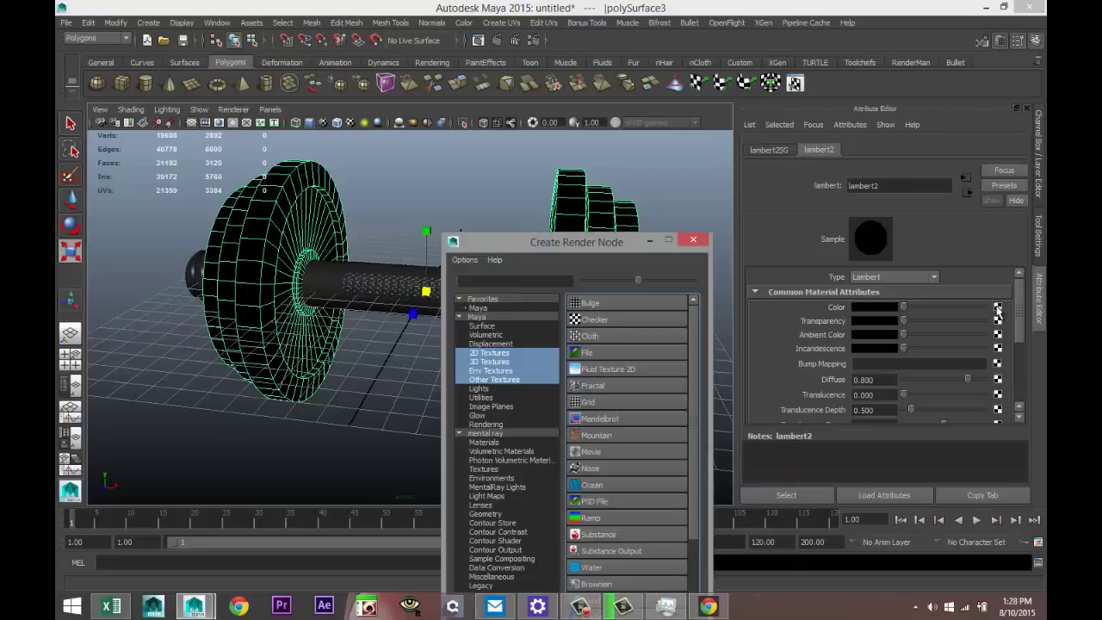
{"action": "left_click", "coordinate": [488, 281]}
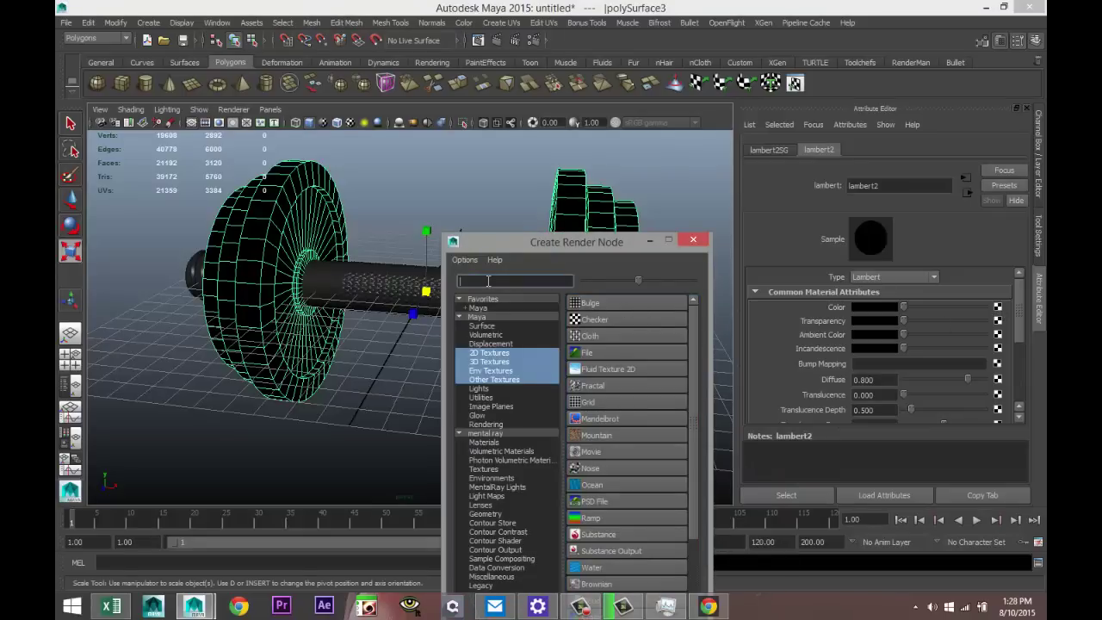
{"action": "type", "text": "fra"}
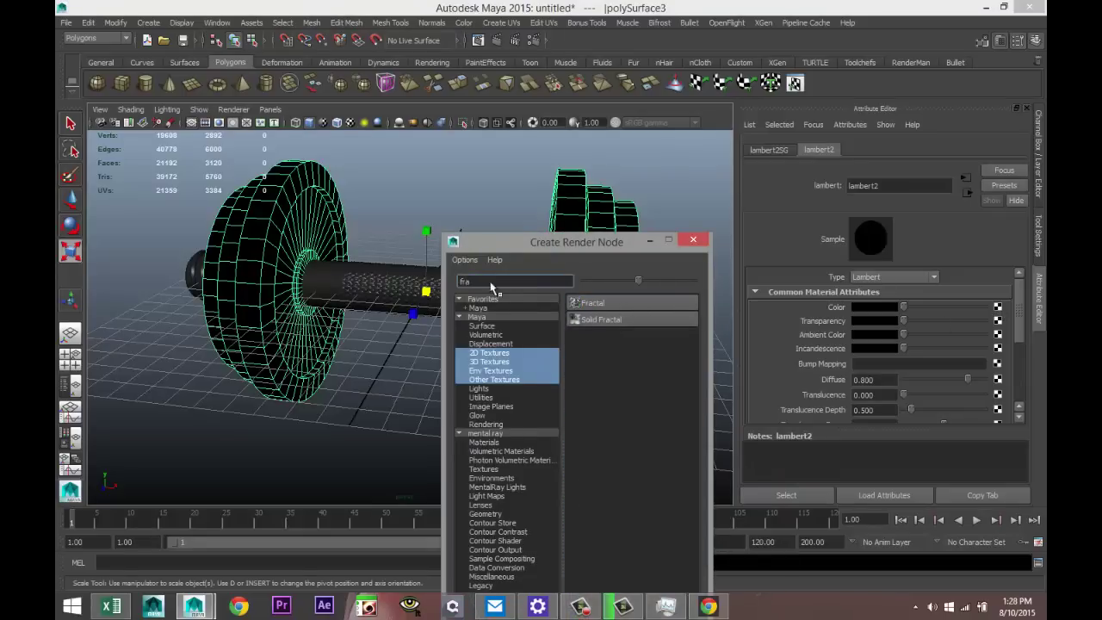
{"action": "left_click", "coordinate": [621, 303]}
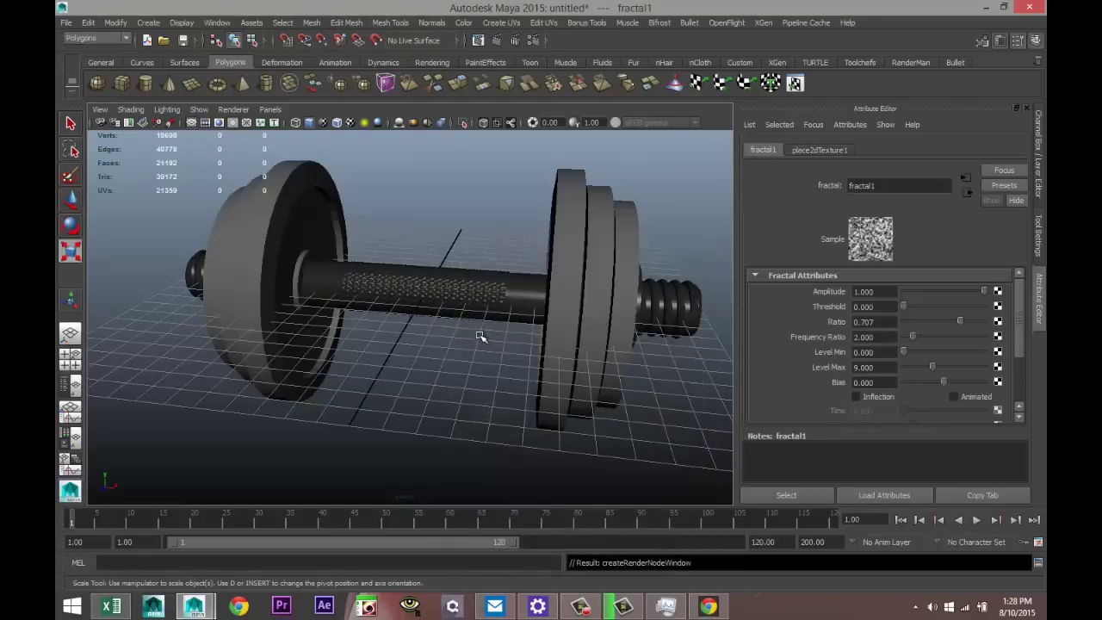
Step: Select the combined weight plates in object mode and turn on their smooth mesh preview
{"action": "mouse_move", "coordinate": [485, 336]}
{"action": "left_mouse_down", "text": "alt"}
{"action": "mouse_move", "coordinate": [487, 295]}
{"action": "mouse_move", "coordinate": [462, 310]}
{"action": "mouse_move", "coordinate": [480, 319]}
{"action": "left_mouse_up", "text": "alt"}
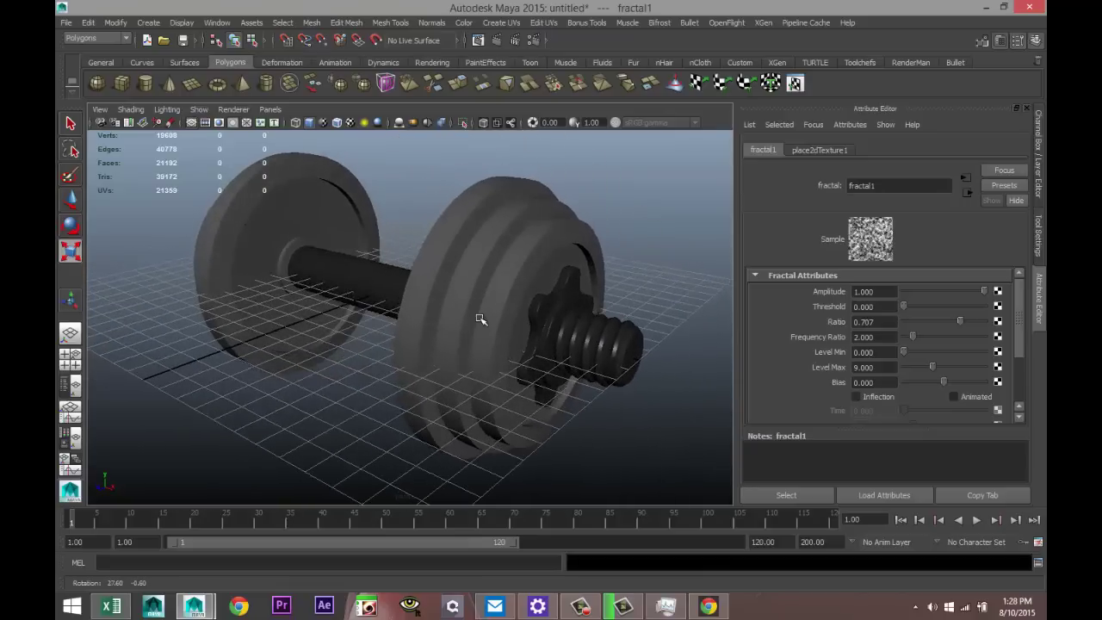
{"action": "key", "text": "r"}
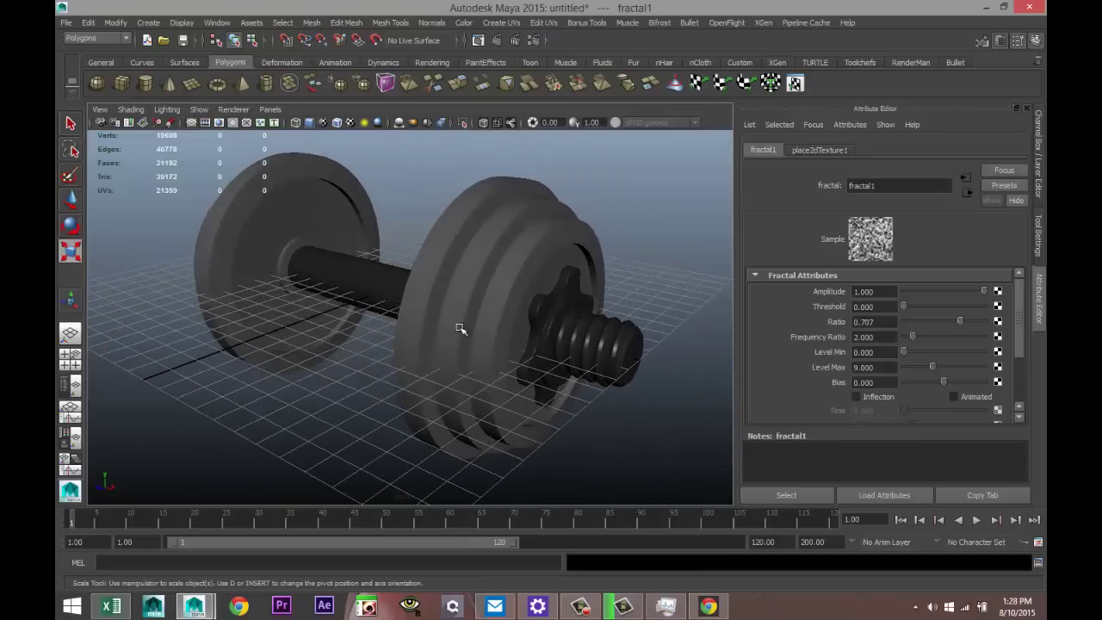
{"action": "right_click", "coordinate": [454, 239]}
{"action": "left_click", "coordinate": [473, 238]}
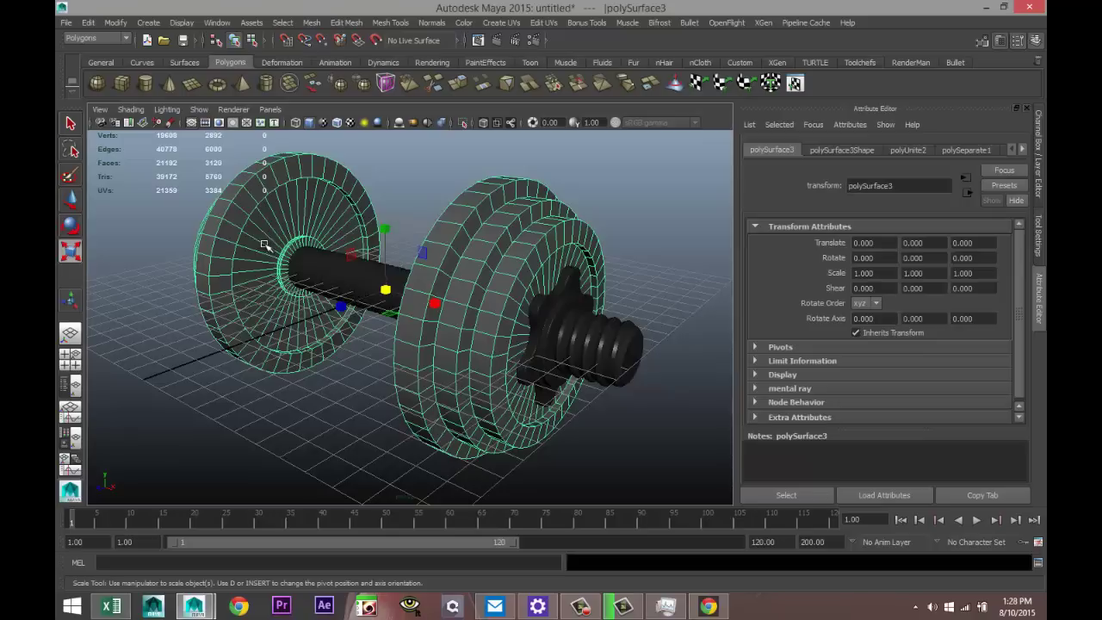
{"action": "key", "text": "3"}
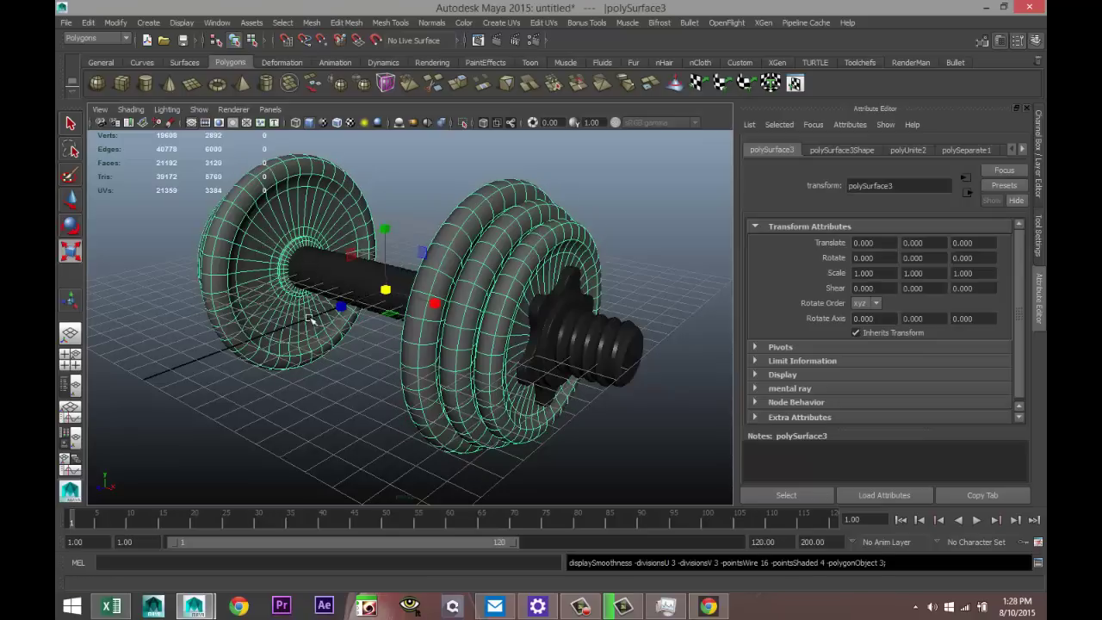
Step: Examine the plates' Lambert material, the attributes of its fractal color texture and the 2D texture placement settings
{"action": "left_click_drag", "start_coordinate": [297, 334], "coordinate": [711, 319], "text": "alt"}
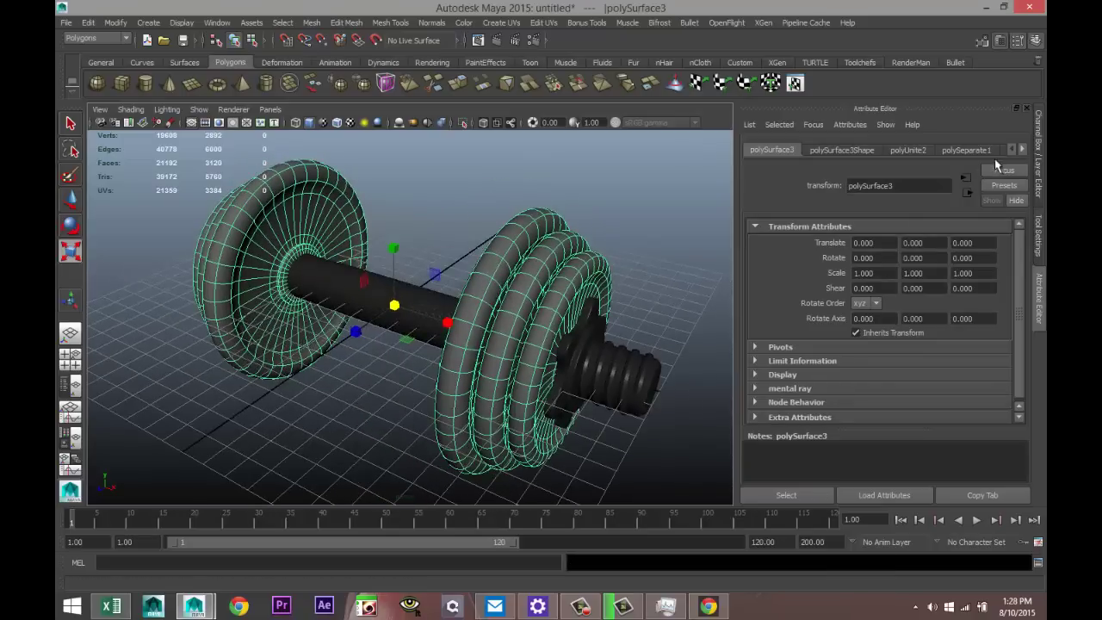
{"action": "left_click", "coordinate": [1023, 151]}
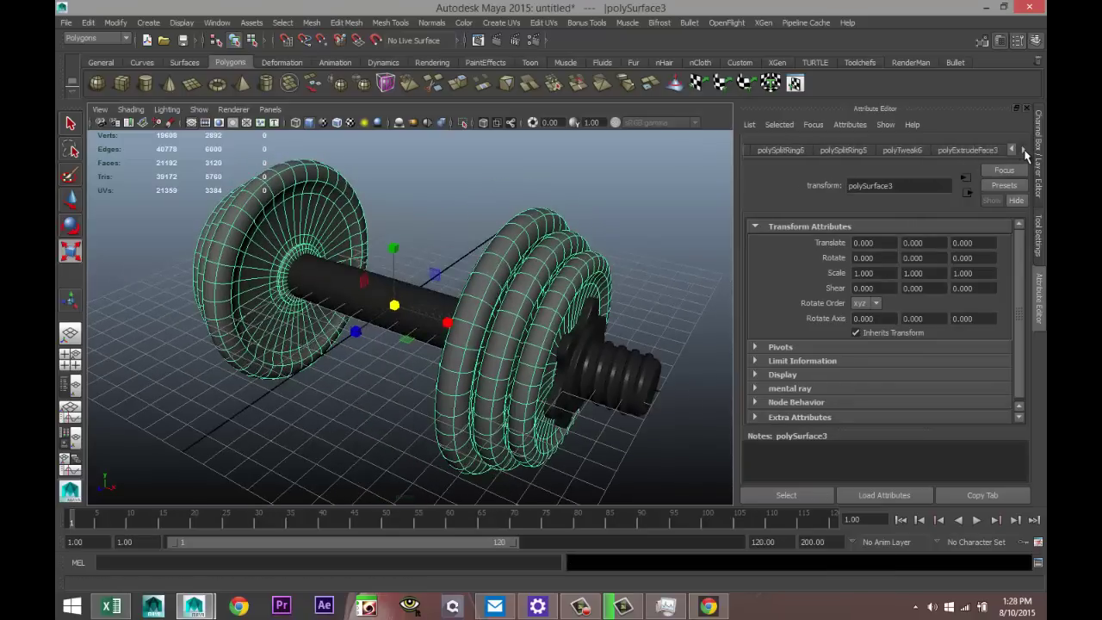
{"action": "left_click", "coordinate": [1024, 150]}
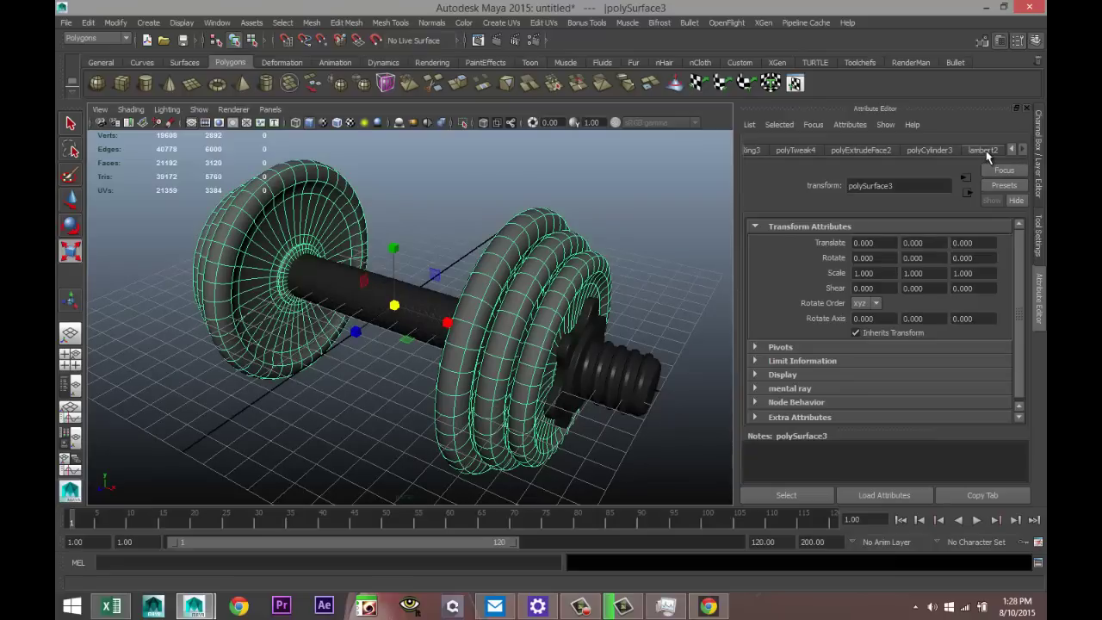
{"action": "left_click", "coordinate": [984, 150]}
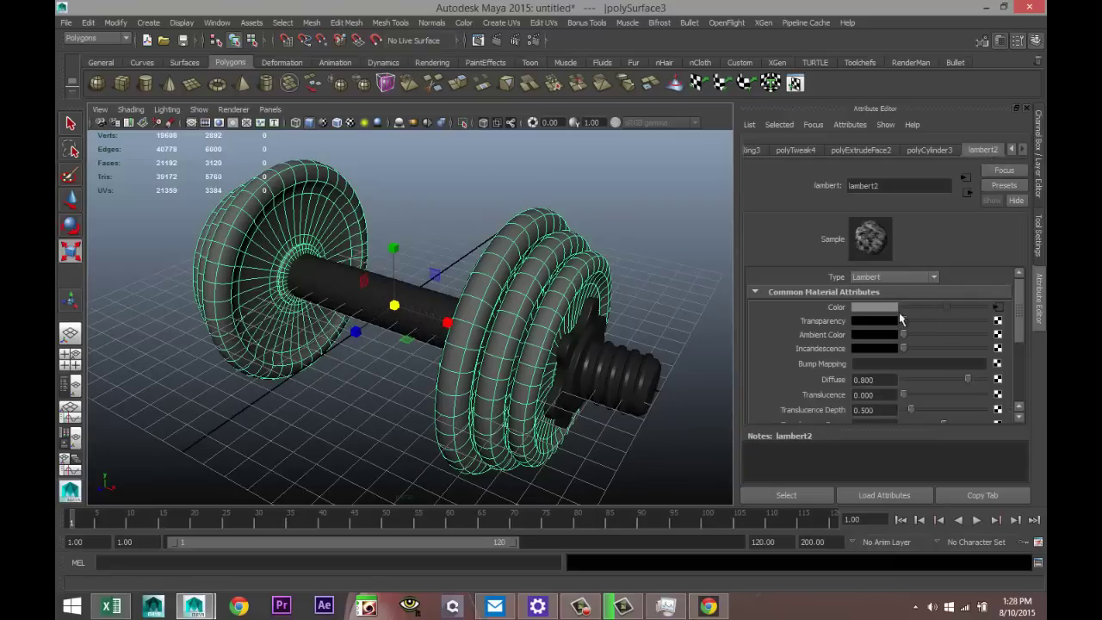
{"action": "left_click", "coordinate": [997, 307]}
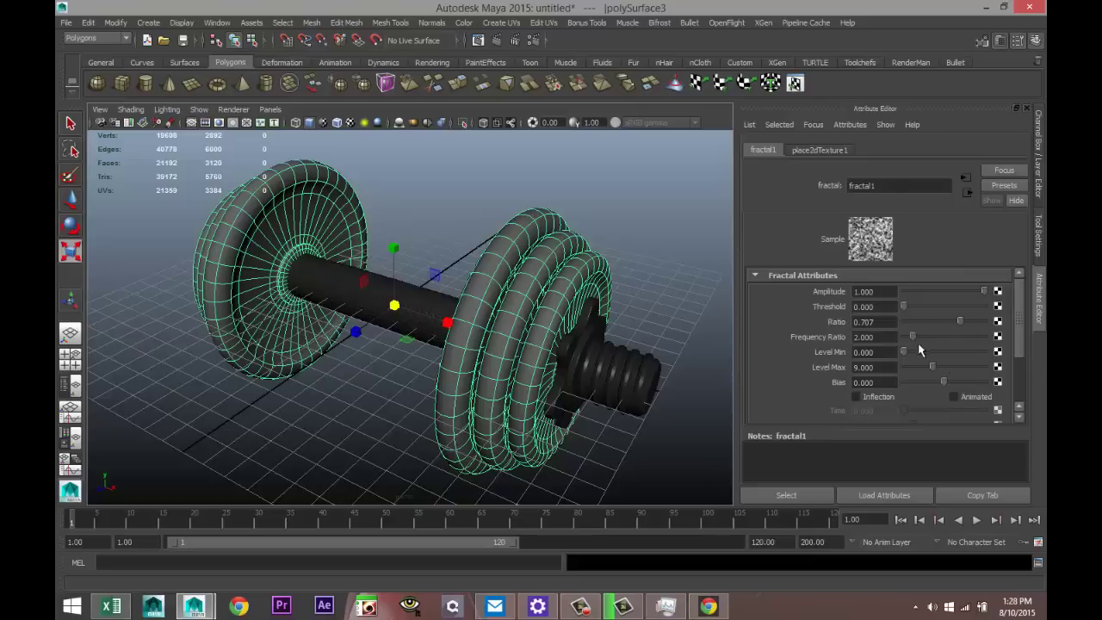
{"action": "scroll", "coordinate": [975, 378], "scroll_direction": "down", "scroll_amount": 3}
{"action": "scroll", "coordinate": [972, 377], "scroll_direction": "up", "scroll_amount": 3}
{"action": "left_click", "coordinate": [835, 151]}
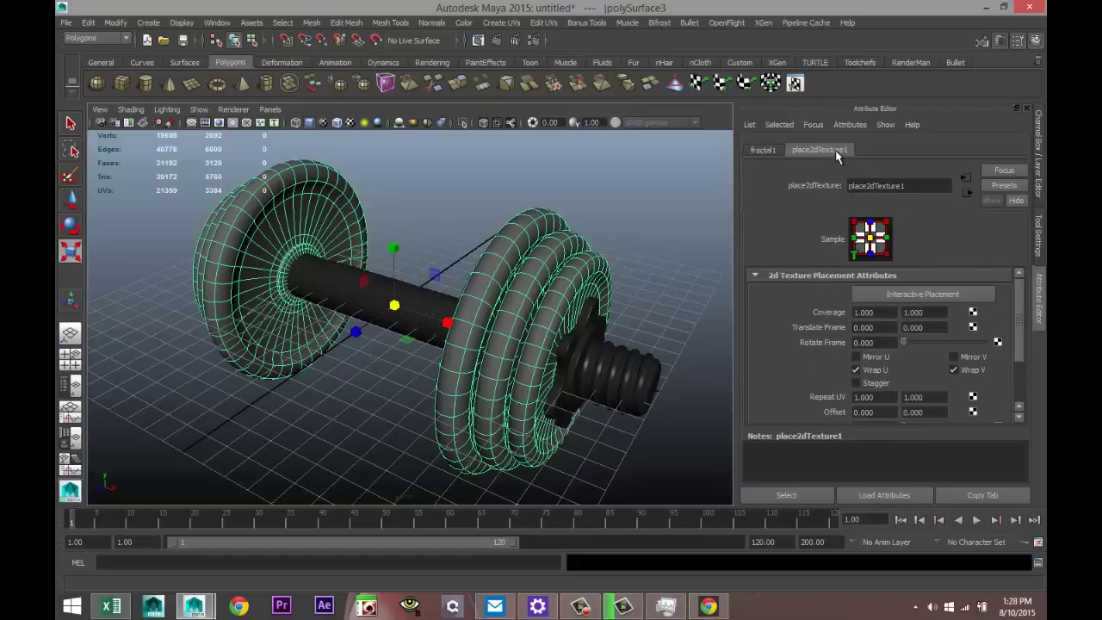
{"action": "left_click", "coordinate": [762, 150]}
{"action": "left_click", "coordinate": [611, 218]}
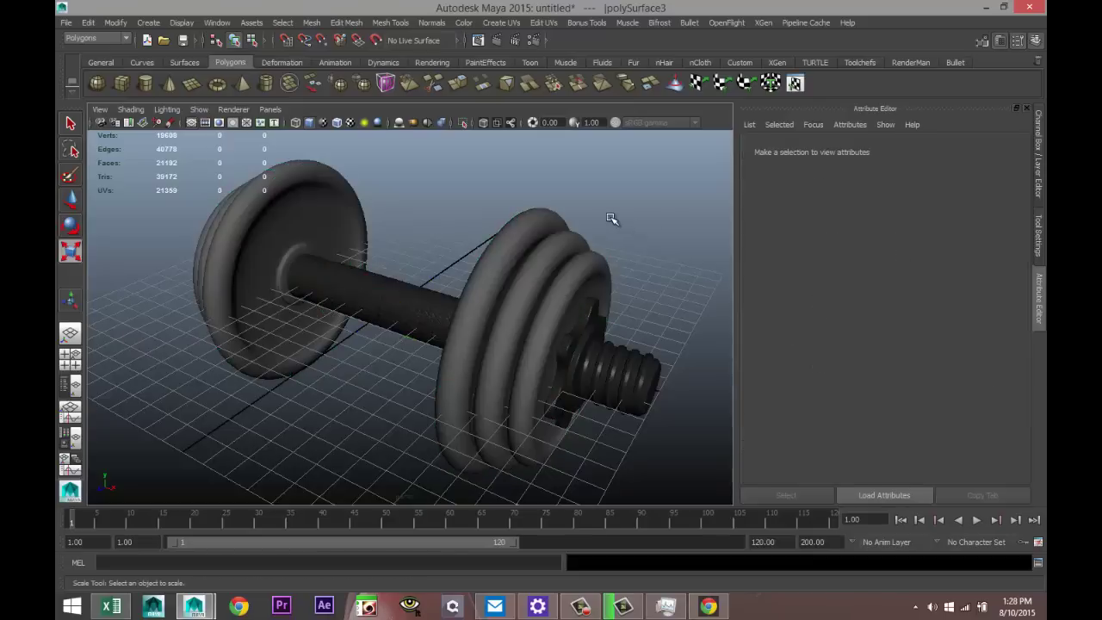
Step: Reselect the combined weight plates and replace their material with another new Lambert
{"action": "left_click", "coordinate": [471, 303]}
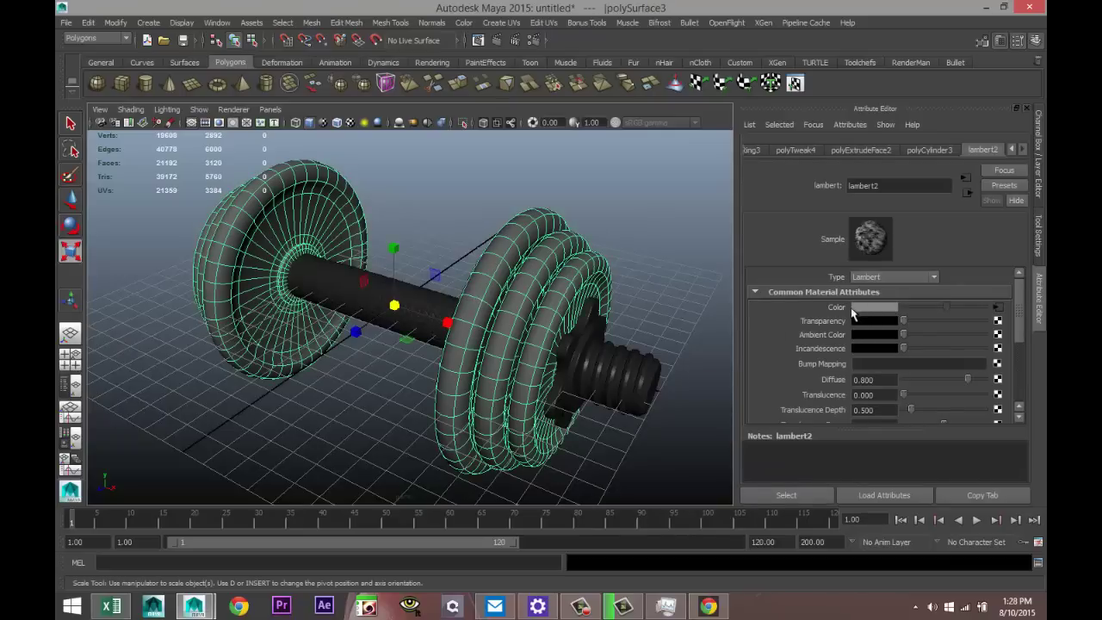
{"action": "right_click_drag", "start_coordinate": [504, 277], "coordinate": [541, 250]}
{"action": "left_click", "coordinate": [336, 291]}
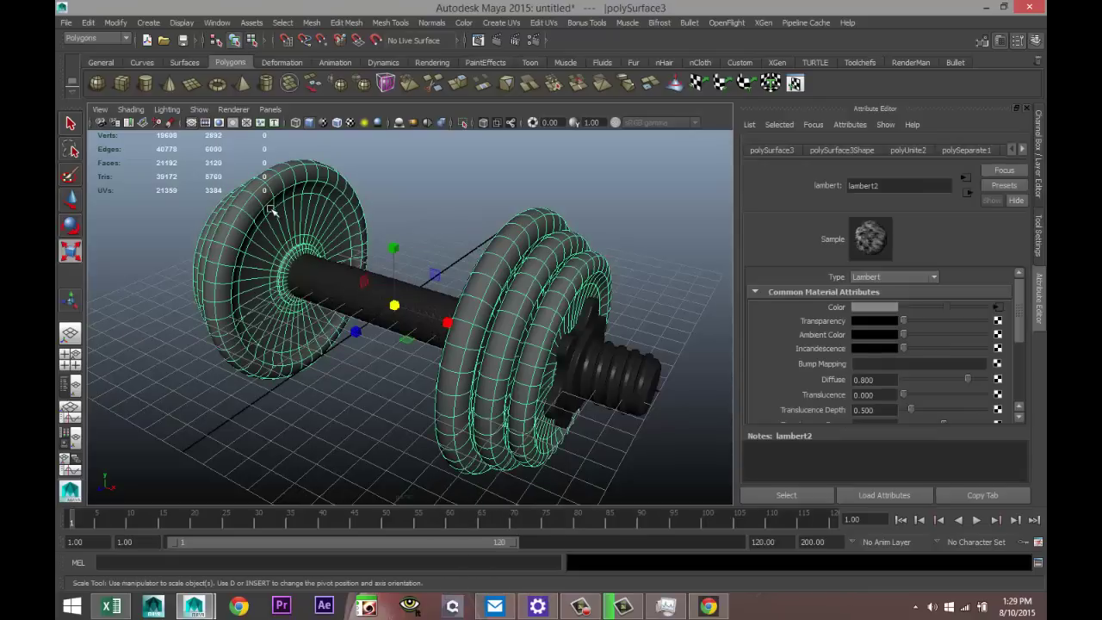
{"action": "right_click_drag", "start_coordinate": [271, 211], "coordinate": [300, 475]}
{"action": "left_click", "coordinate": [583, 308]}
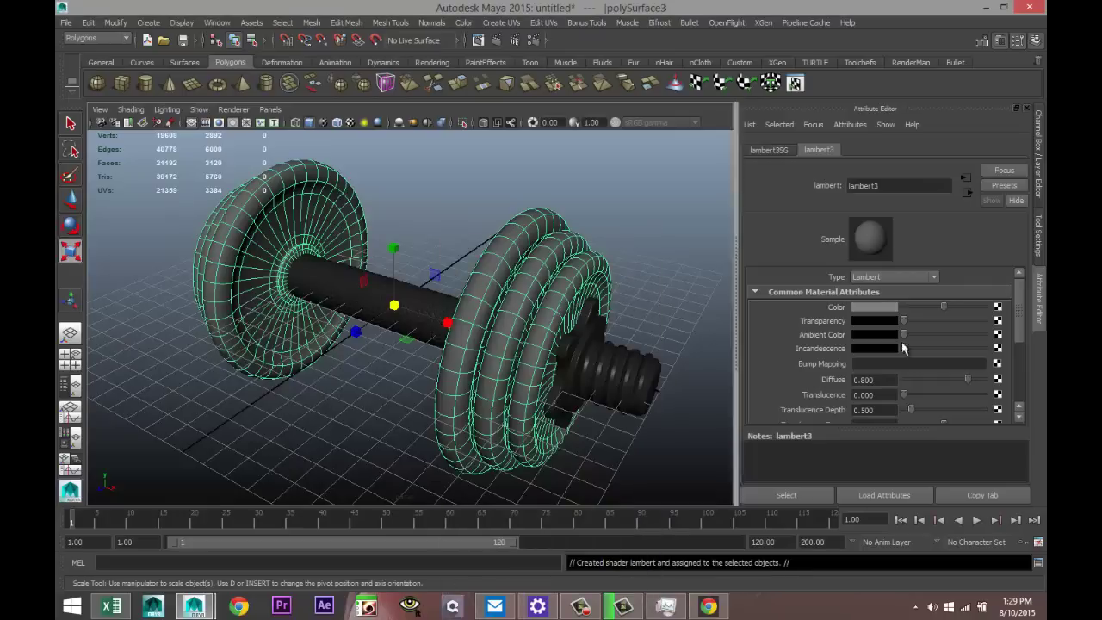
Step: Set the color of the weight plates' new Lambert material to black and deselect the plates
{"action": "left_click", "coordinate": [883, 308]}
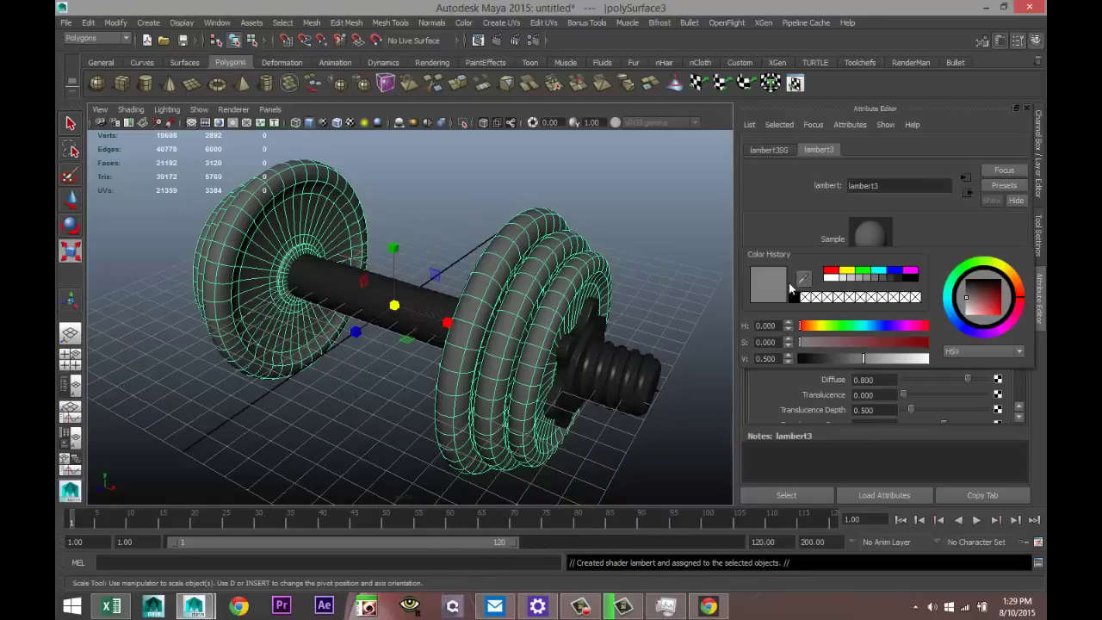
{"action": "left_click", "coordinate": [790, 295]}
{"action": "left_click", "coordinate": [644, 204]}
Step: Select all parts of the dumbbell and group them
{"action": "scroll", "coordinate": [610, 261], "scroll_direction": "down", "scroll_amount": 5}
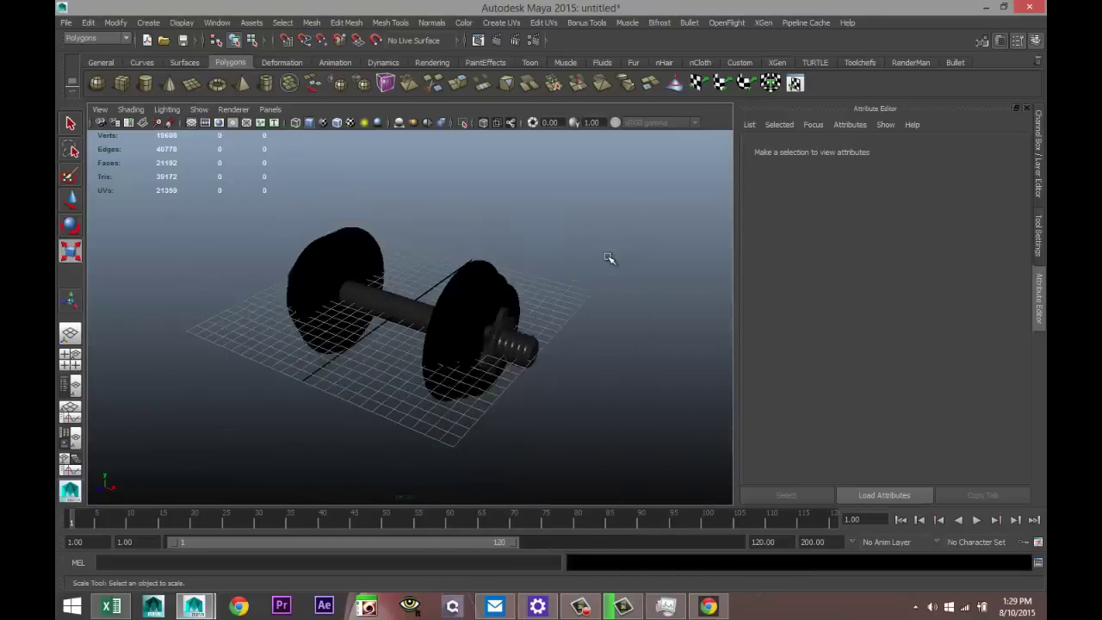
{"action": "left_click_drag", "start_coordinate": [529, 365], "coordinate": [561, 389], "text": "alt"}
{"action": "left_click_drag", "start_coordinate": [239, 217], "coordinate": [697, 499]}
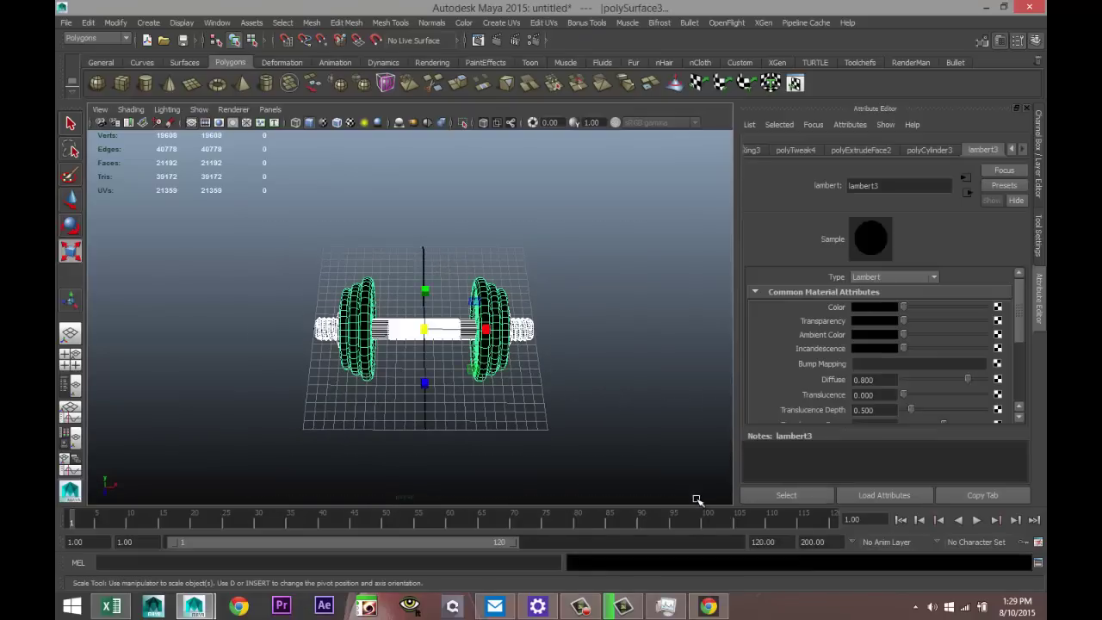
{"action": "key", "text": "ctrl+g"}
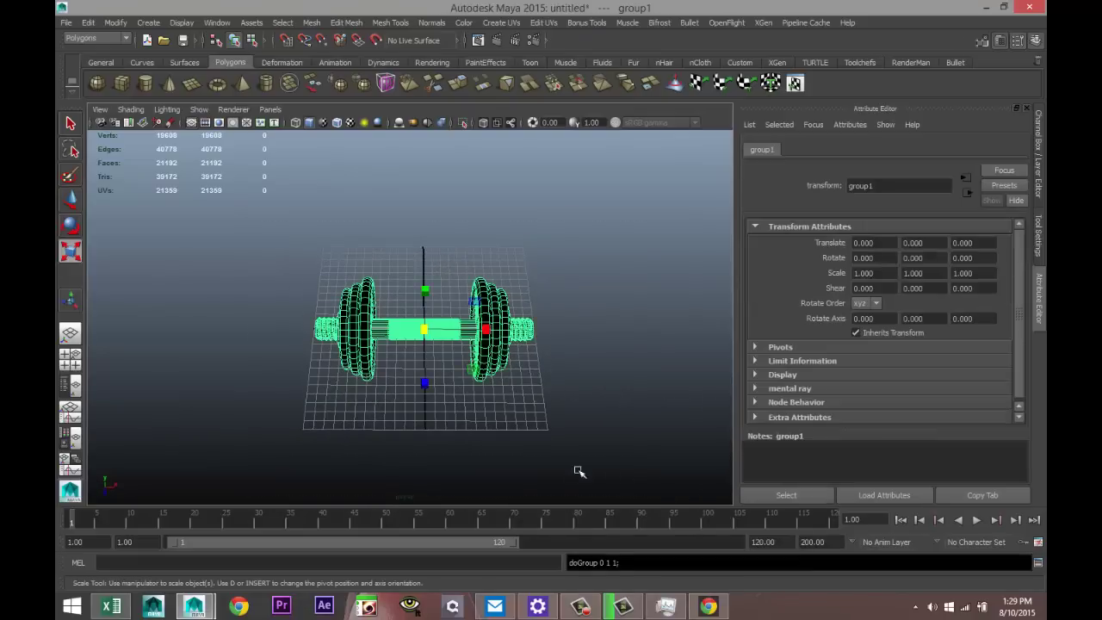
Step: Raise the dumbbell group about 5.7 units in Y in the side view so the plates rest on the ground line
{"action": "left_click", "coordinate": [69, 355]}
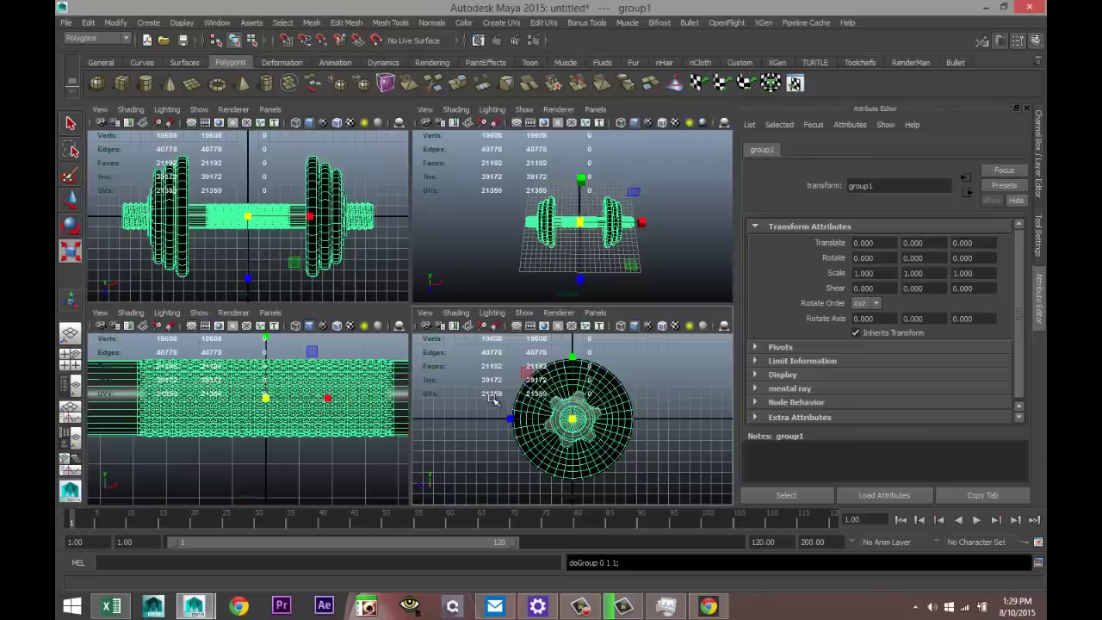
{"action": "key", "text": "space"}
{"action": "key", "text": "w"}
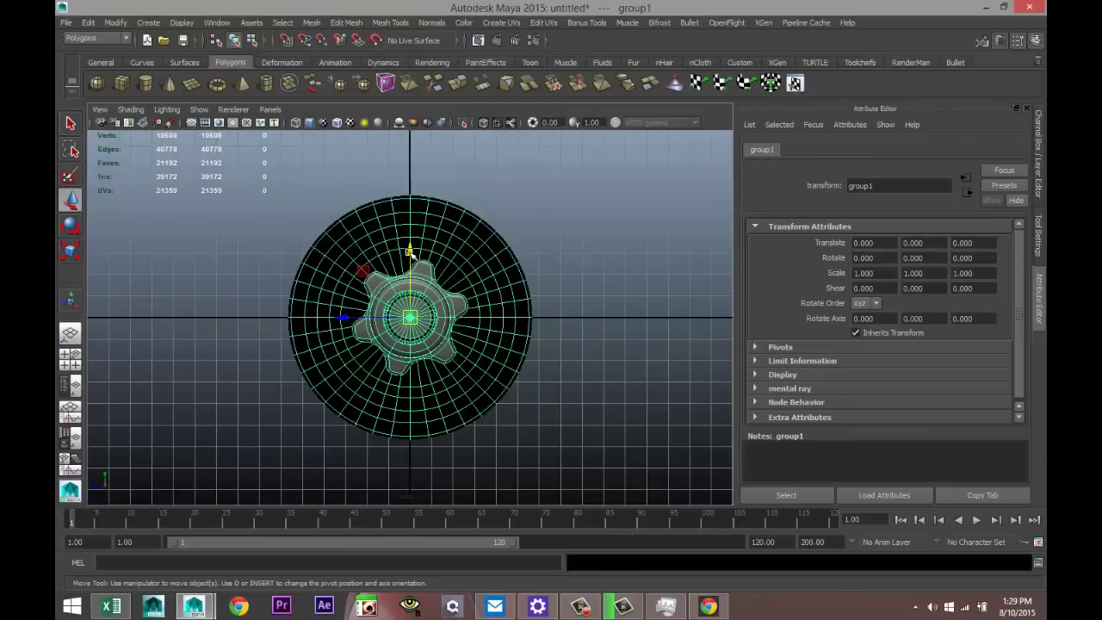
{"action": "left_click_drag", "start_coordinate": [411, 251], "coordinate": [411, 131]}
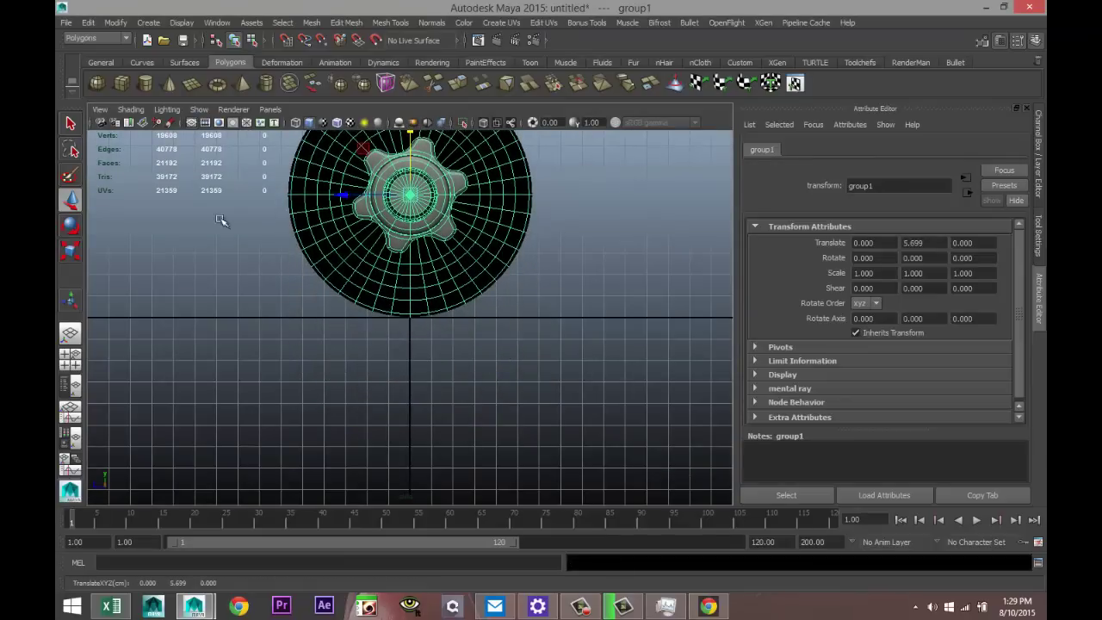
{"action": "left_click", "coordinate": [74, 360]}
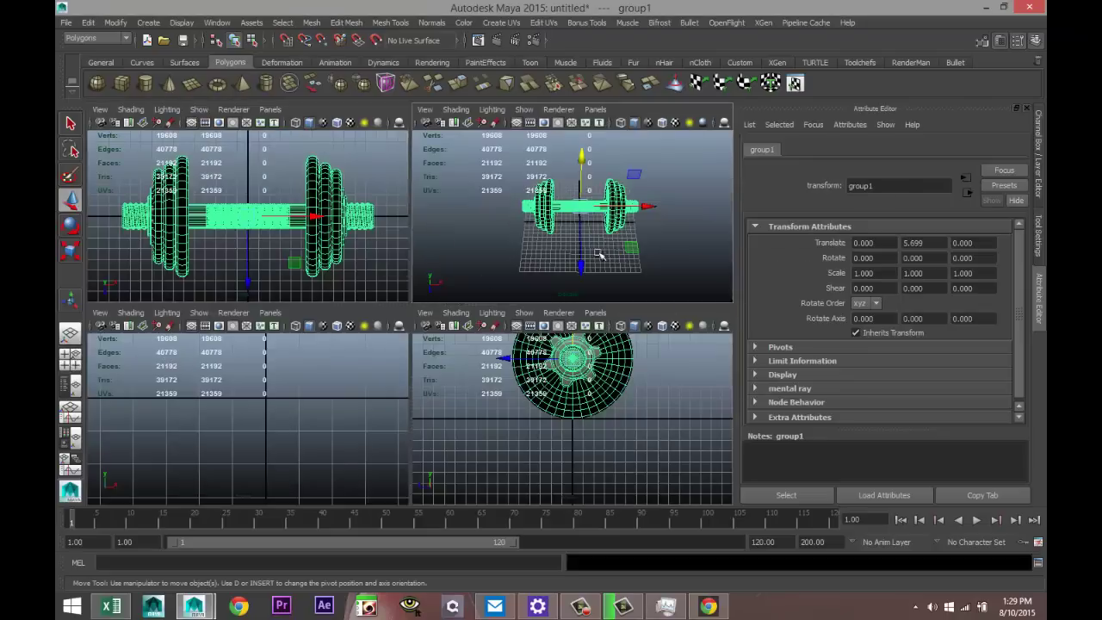
Step: Duplicate the dumbbell group, rotate the copy about -30.75 degrees in Y and move it behind the original to about X 6.73, Z -14.22
{"action": "key", "text": "space"}
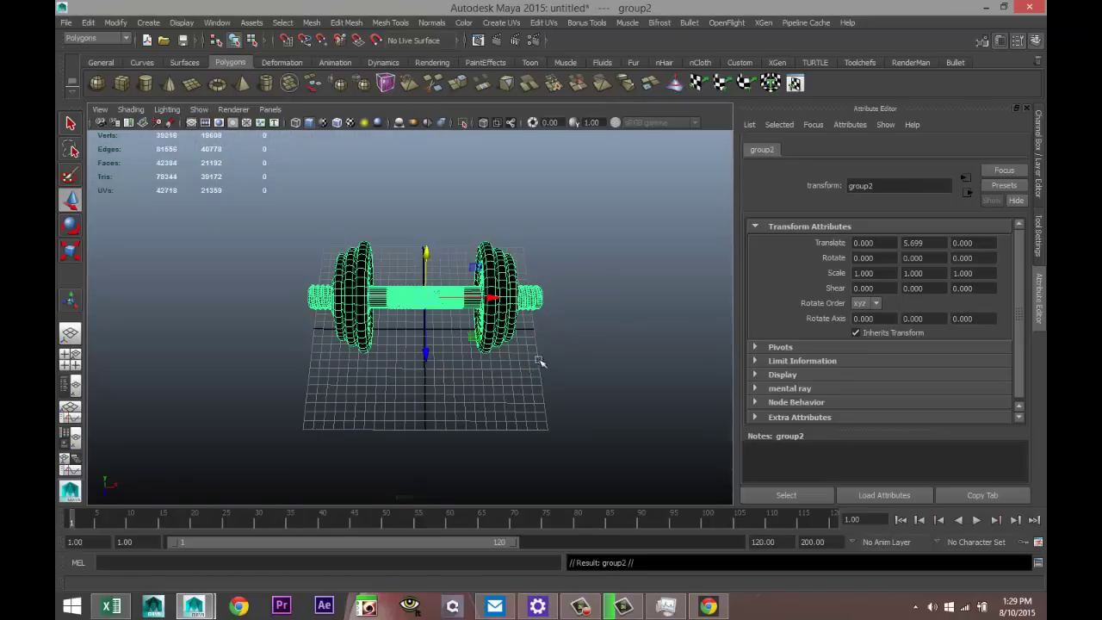
{"action": "left_click_drag", "start_coordinate": [494, 298], "coordinate": [495, 258]}
{"action": "key", "text": "e"}
{"action": "key", "text": "w"}
{"action": "left_click_drag", "start_coordinate": [497, 344], "coordinate": [502, 374], "text": "alt"}
{"action": "left_click_drag", "start_coordinate": [488, 280], "coordinate": [485, 263]}
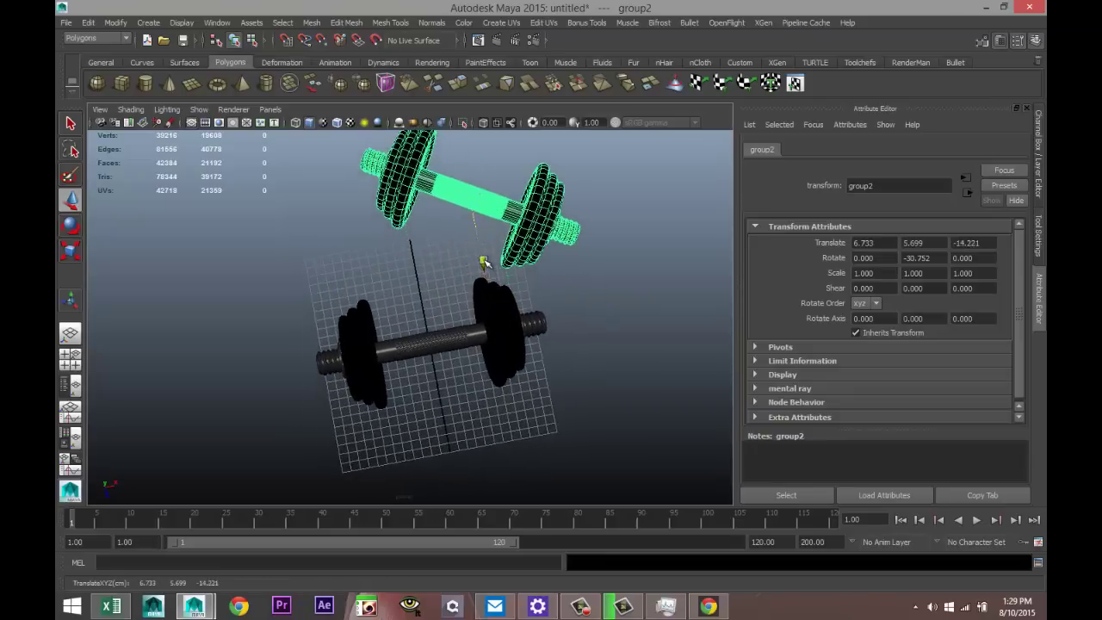
{"action": "left_click_drag", "start_coordinate": [566, 364], "coordinate": [585, 322], "text": "alt"}
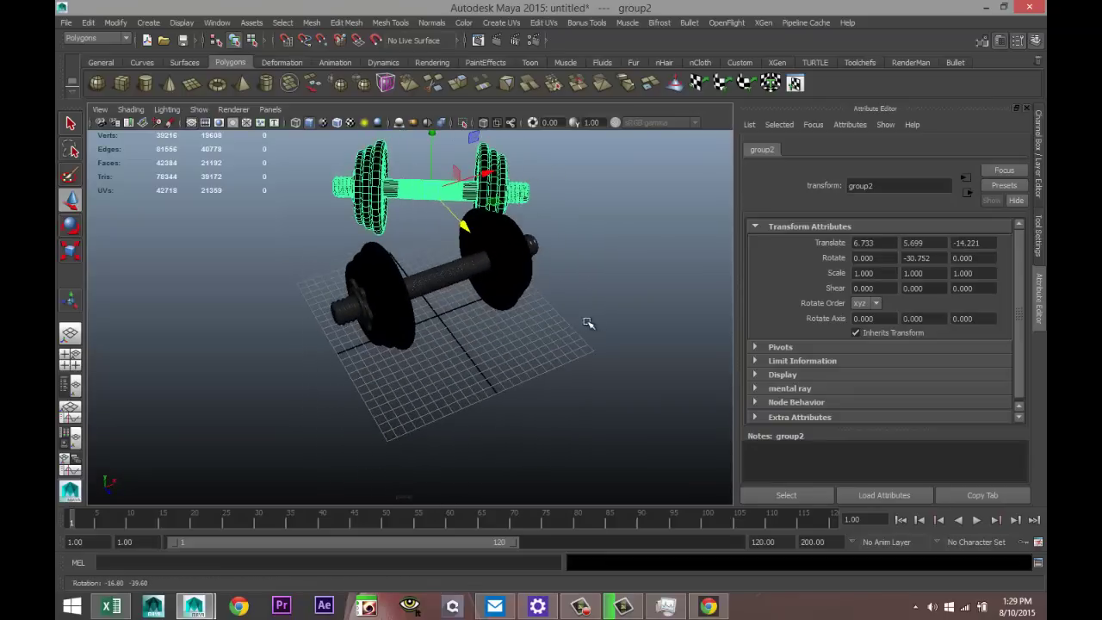
Step: Create a polygon plane under both dumbbells and scale it up along X and Z into a large floor
{"action": "left_click", "coordinate": [192, 83]}
{"action": "scroll", "coordinate": [396, 400], "scroll_direction": "down", "scroll_amount": 5}
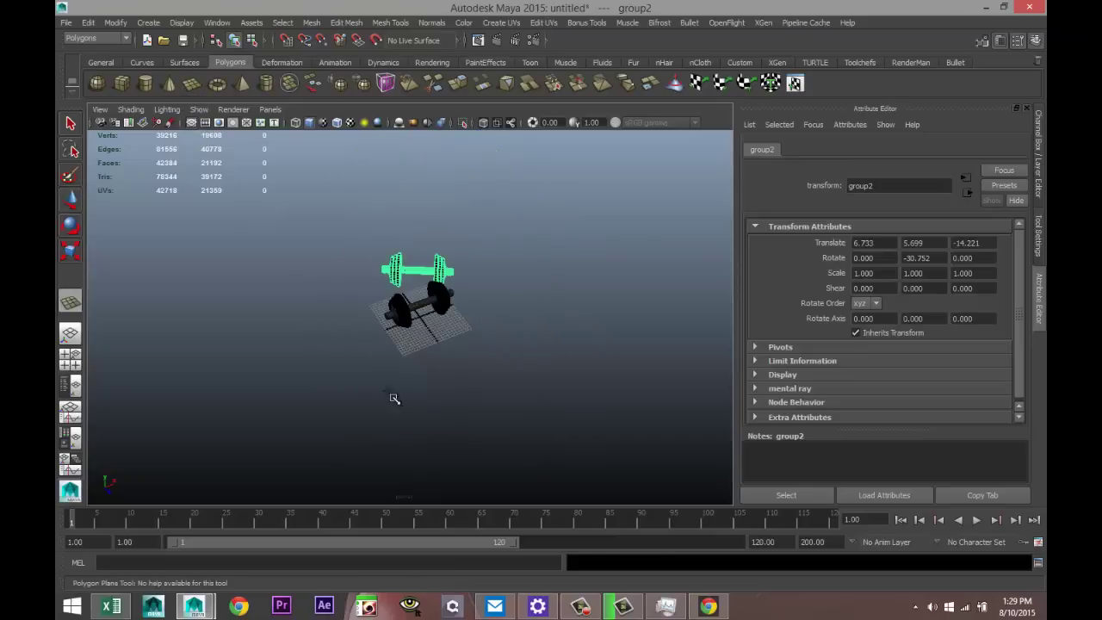
{"action": "left_click_drag", "start_coordinate": [228, 243], "coordinate": [706, 394]}
{"action": "key", "text": "r"}
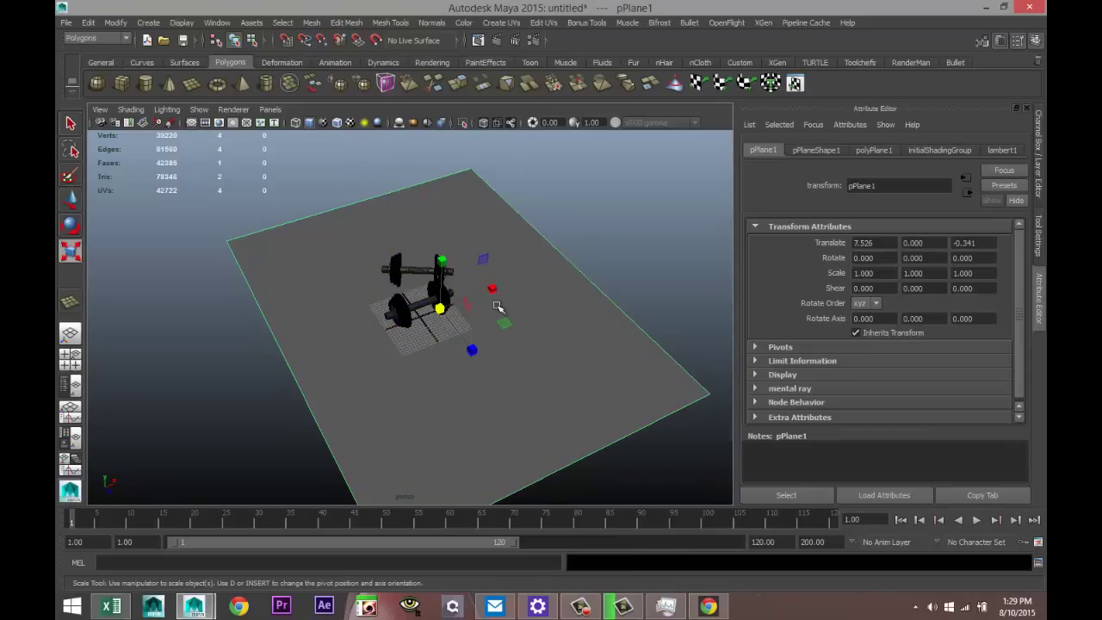
{"action": "left_click_drag", "start_coordinate": [491, 290], "coordinate": [796, 230]}
{"action": "left_click_drag", "start_coordinate": [945, 247], "coordinate": [946, 247]}
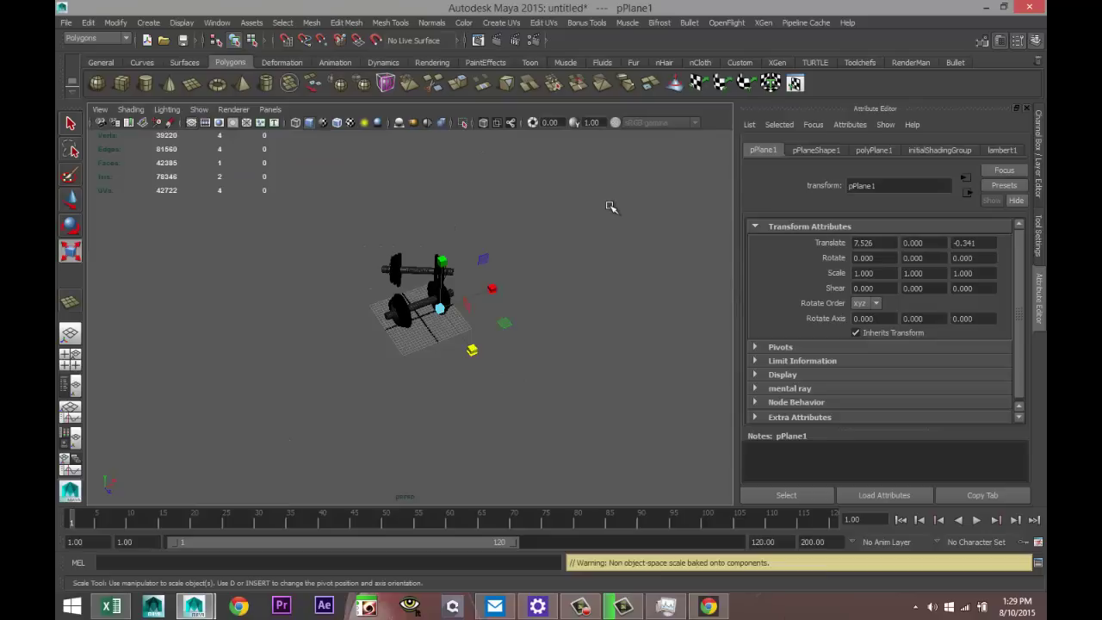
Step: Assign a new Phong E material to the floor plane and set its color to white
{"action": "right_click_drag", "start_coordinate": [610, 209], "coordinate": [620, 474]}
{"action": "double_click", "coordinate": [477, 279]}
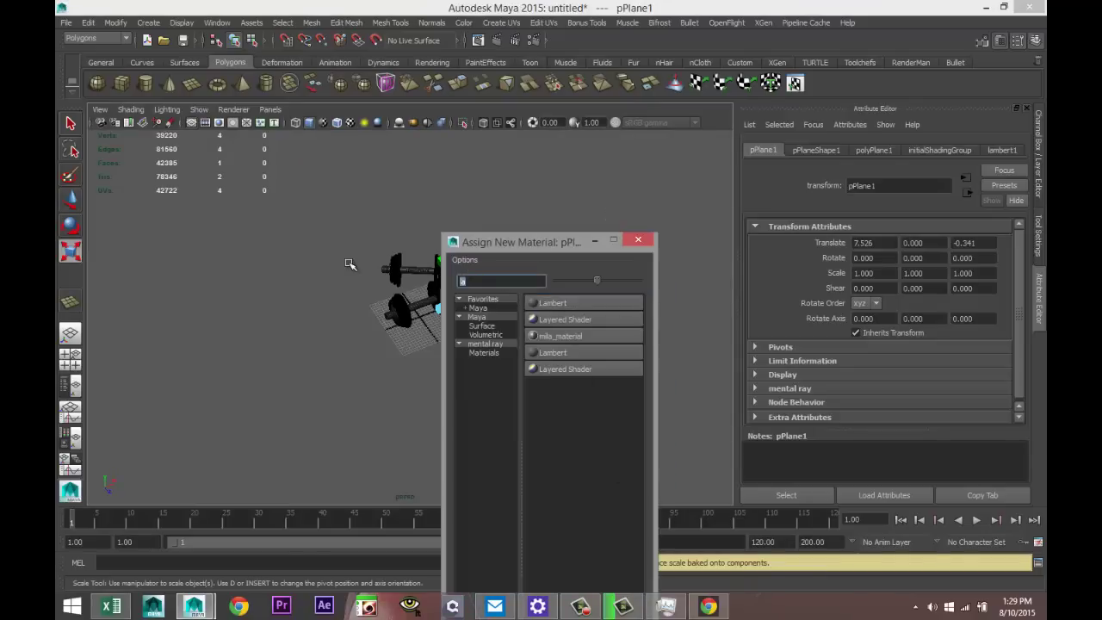
{"action": "type", "text": "ph"}
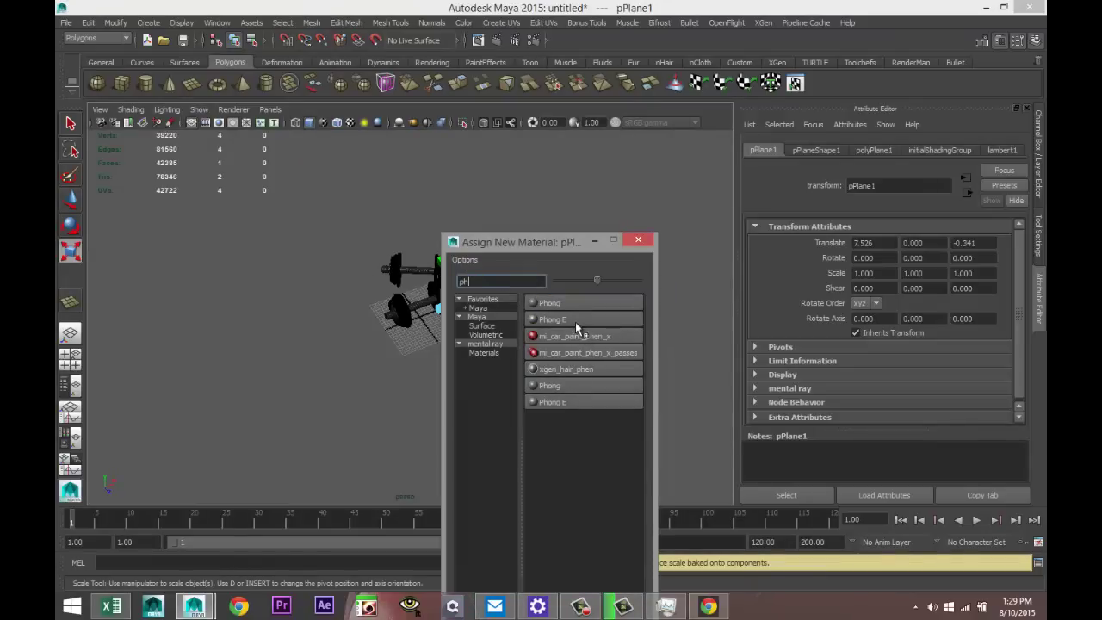
{"action": "left_click", "coordinate": [572, 318]}
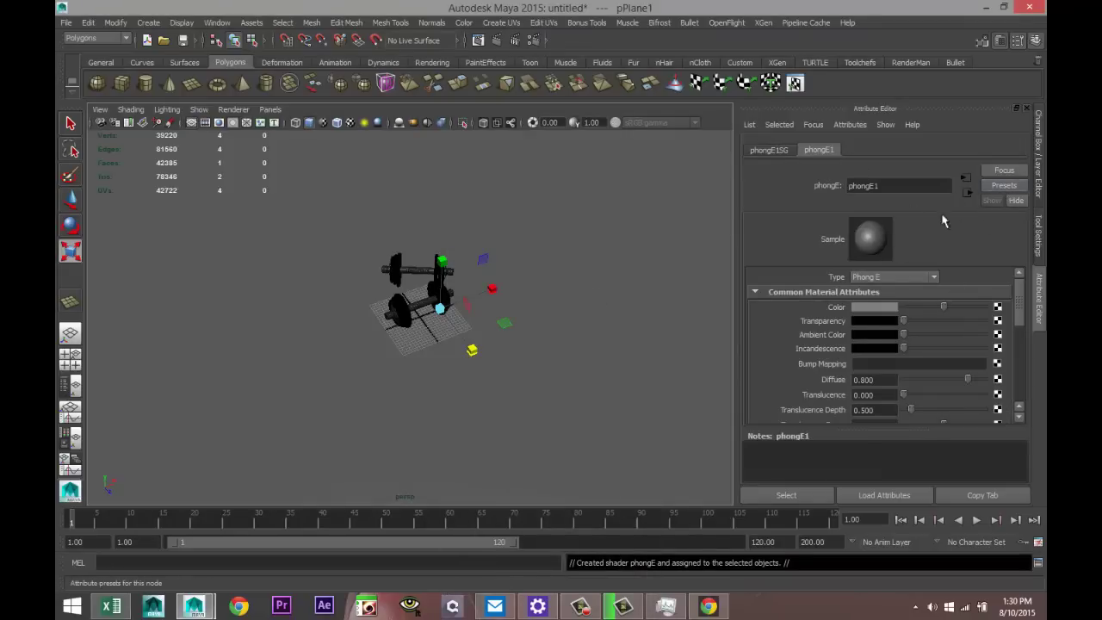
{"action": "left_click_drag", "start_coordinate": [947, 312], "coordinate": [1006, 317]}
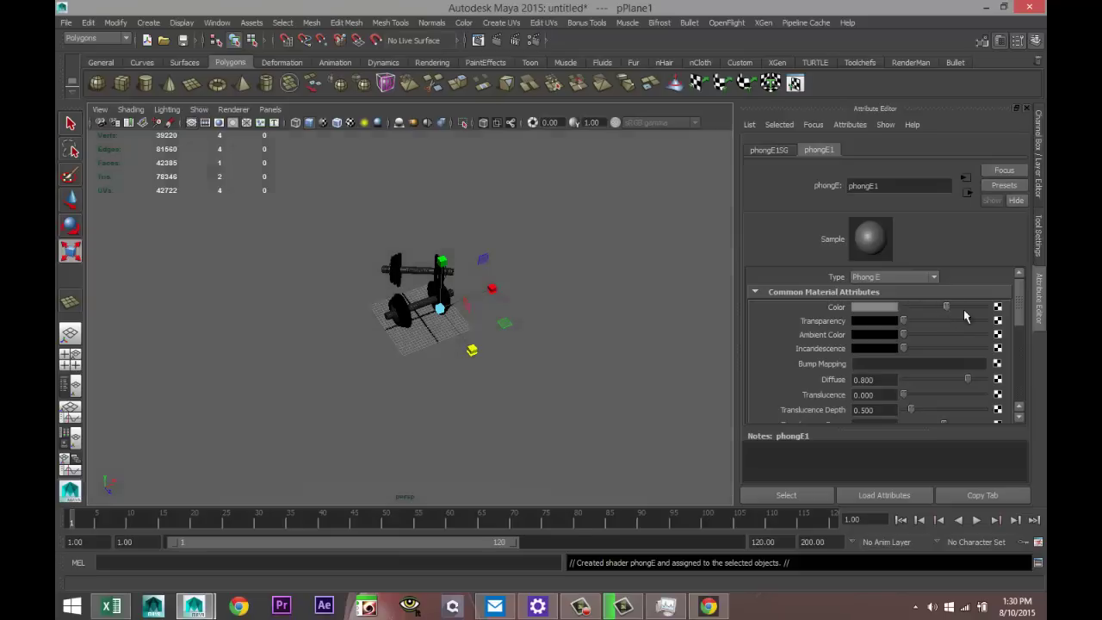
Step: Turn on the resolution gate and frame both dumbbells diagonally inside it
{"action": "scroll", "coordinate": [519, 321], "scroll_direction": "up", "scroll_amount": 3}
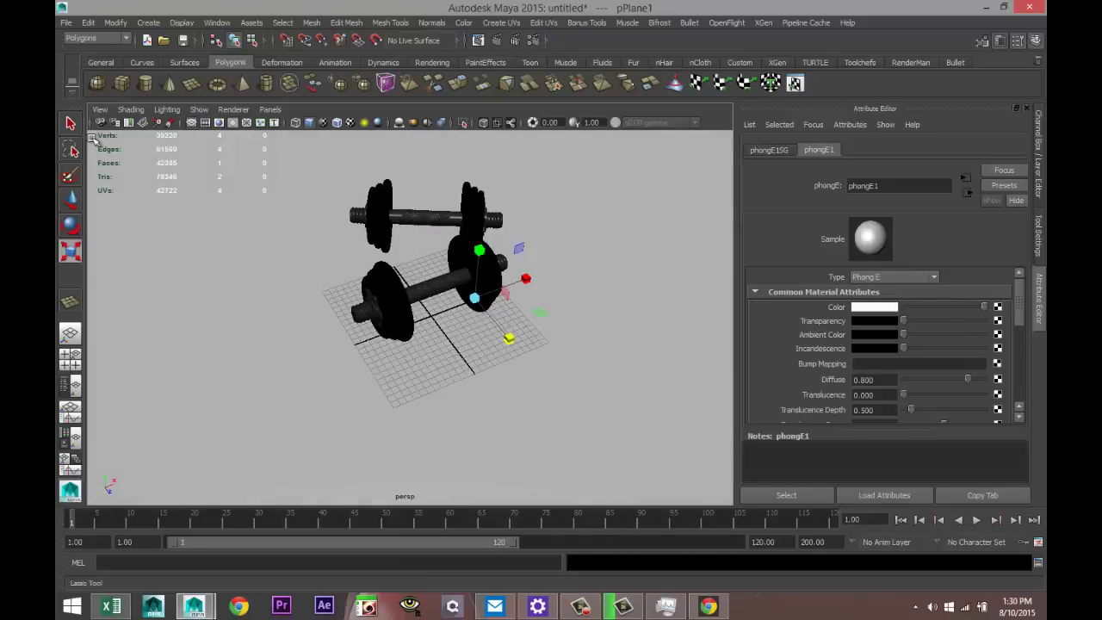
{"action": "left_click", "coordinate": [220, 121]}
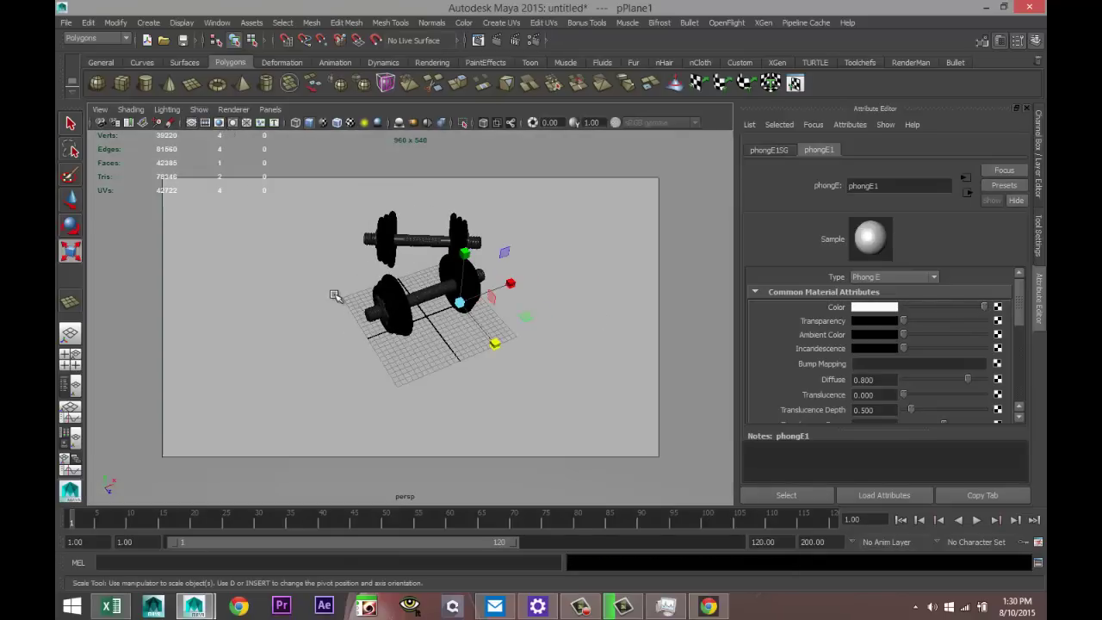
{"action": "scroll", "coordinate": [337, 297], "scroll_direction": "up", "scroll_amount": 4}
{"action": "scroll", "coordinate": [312, 394], "scroll_direction": "down", "scroll_amount": 1}
{"action": "left_click_drag", "start_coordinate": [311, 393], "coordinate": [362, 367], "text": "alt"}
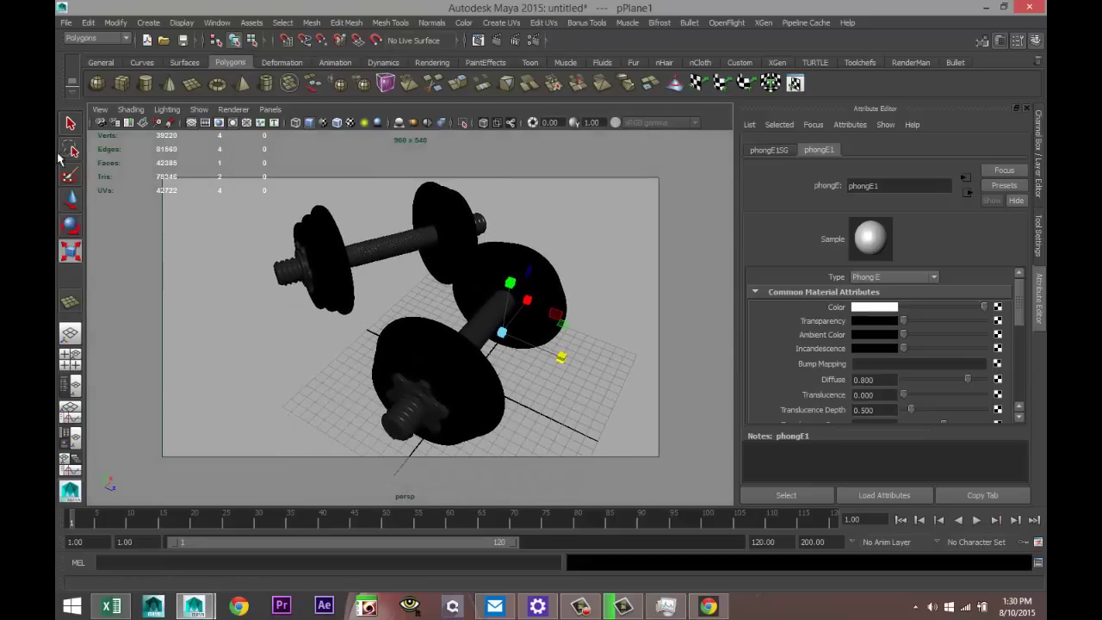
Step: Try to bookmark the current perspective camera view under the name New
{"action": "left_click", "coordinate": [100, 110]}
{"action": "mouse_move", "coordinate": [154, 278]}
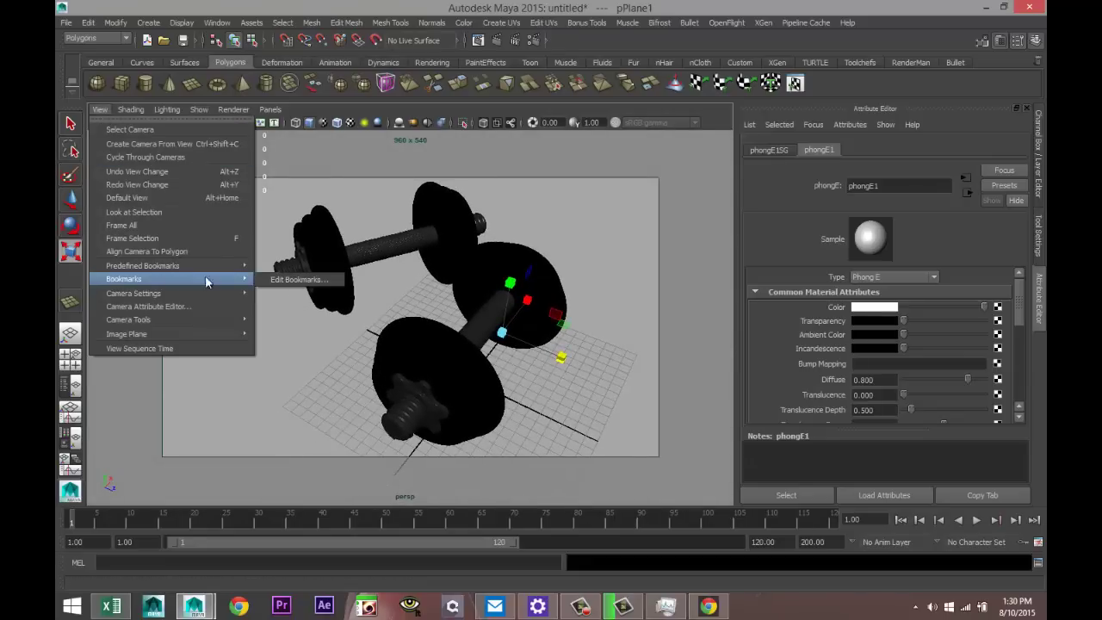
{"action": "left_click", "coordinate": [301, 279]}
{"action": "left_click", "coordinate": [581, 410]}
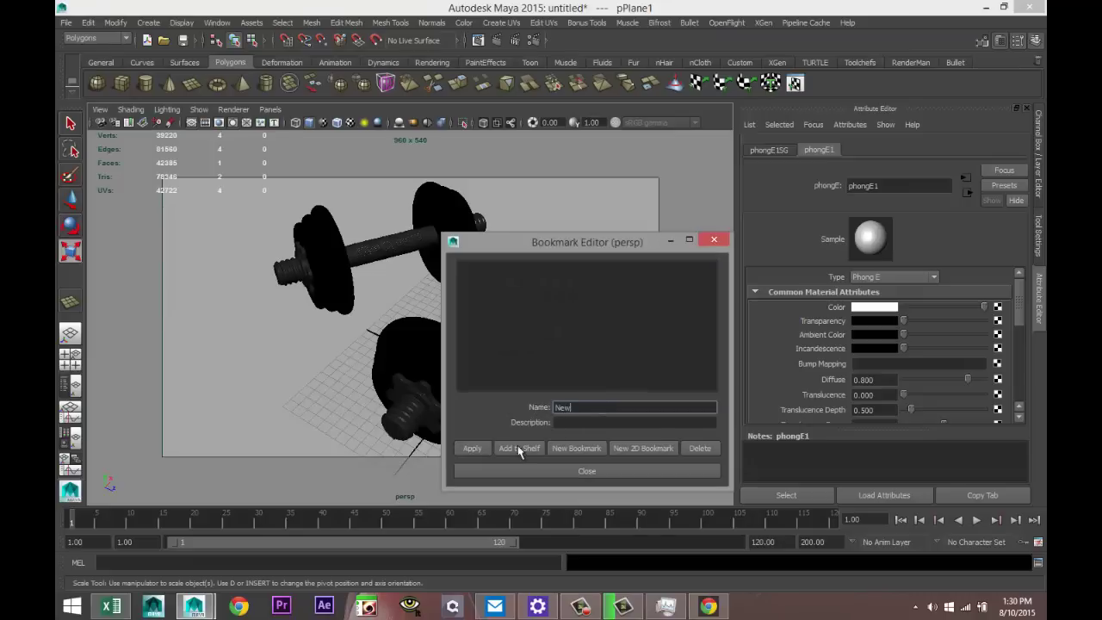
{"action": "type", "text": "New"}
{"action": "left_click", "coordinate": [511, 471]}
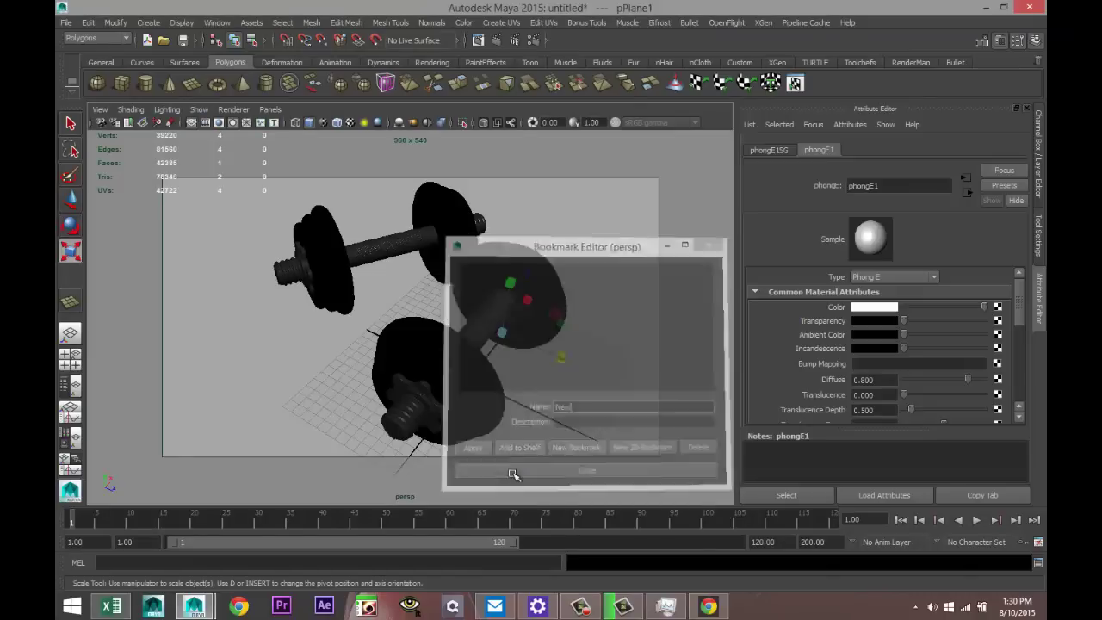
Step: Create a point light and raise it to about Y 16.3 above the dumbbells
{"action": "left_click", "coordinate": [148, 22]}
{"action": "mouse_move", "coordinate": [206, 81]}
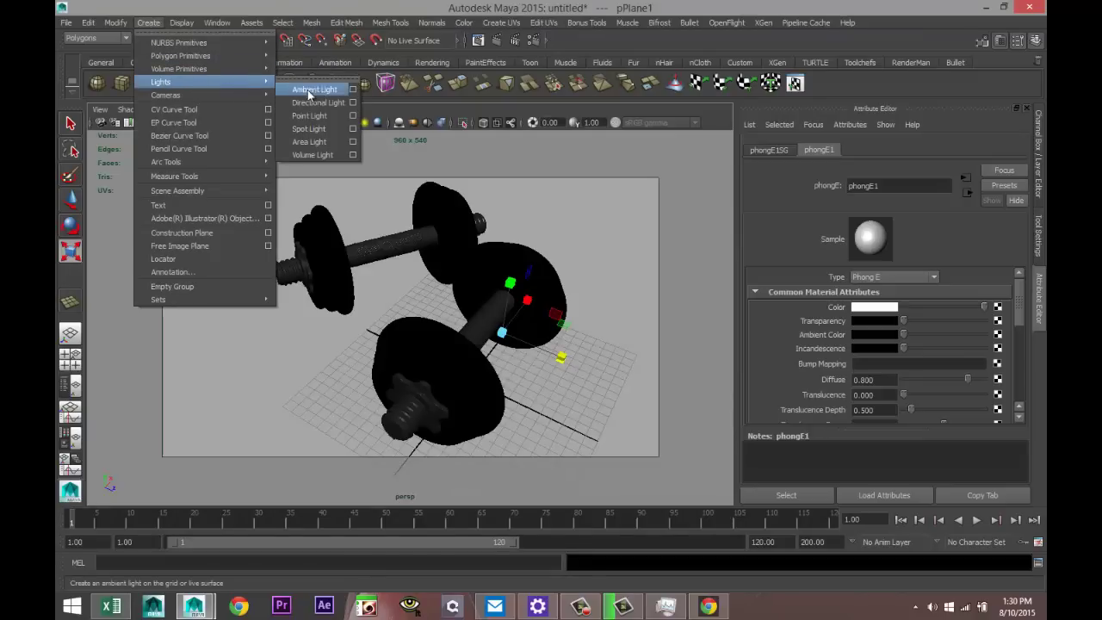
{"action": "left_click", "coordinate": [322, 124]}
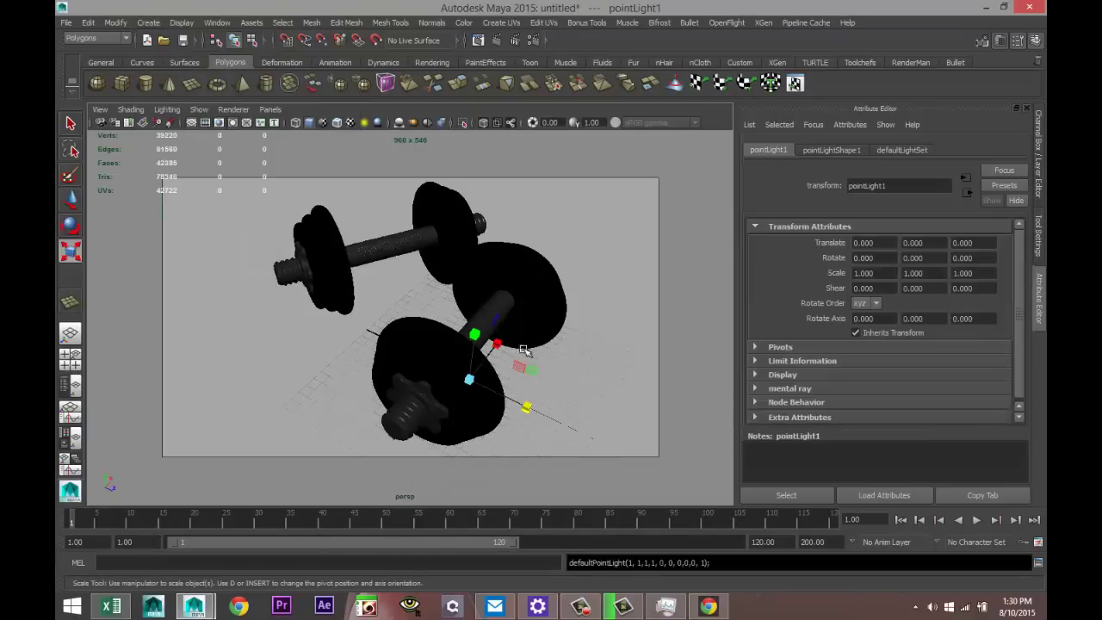
{"action": "key", "text": "w"}
{"action": "left_click_drag", "start_coordinate": [474, 328], "coordinate": [487, 199]}
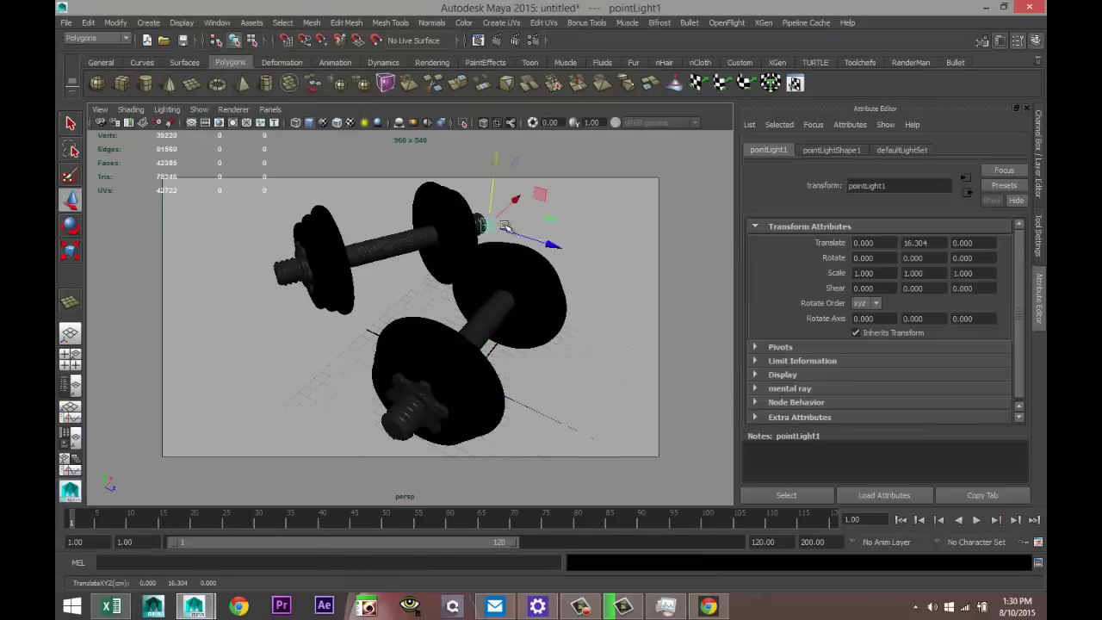
Step: Display the scene with its lights and move the point light to about X -6.11, Y 21.37
{"action": "key", "text": "7"}
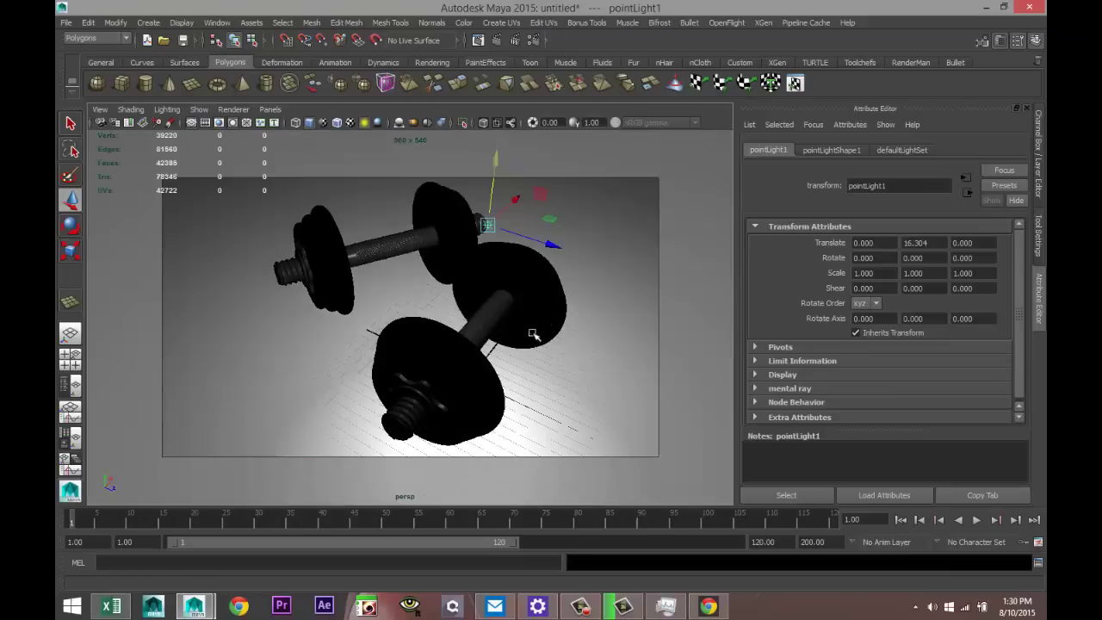
{"action": "left_click_drag", "start_coordinate": [495, 162], "coordinate": [494, 122]}
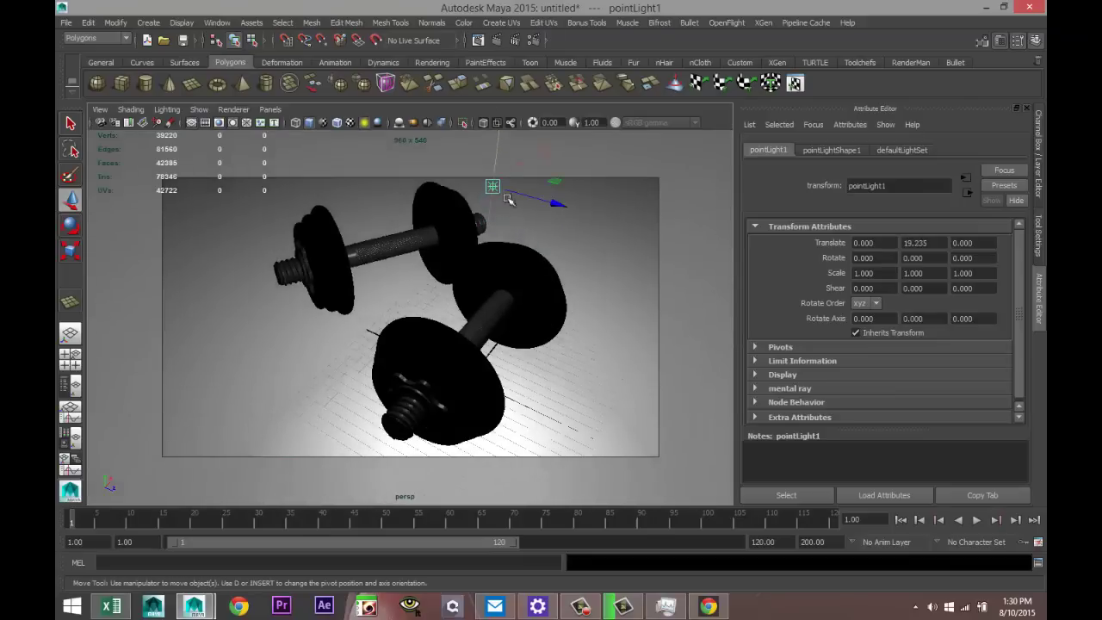
{"action": "left_click_drag", "start_coordinate": [507, 170], "coordinate": [472, 209]}
{"action": "left_click_drag", "start_coordinate": [447, 155], "coordinate": [448, 155]}
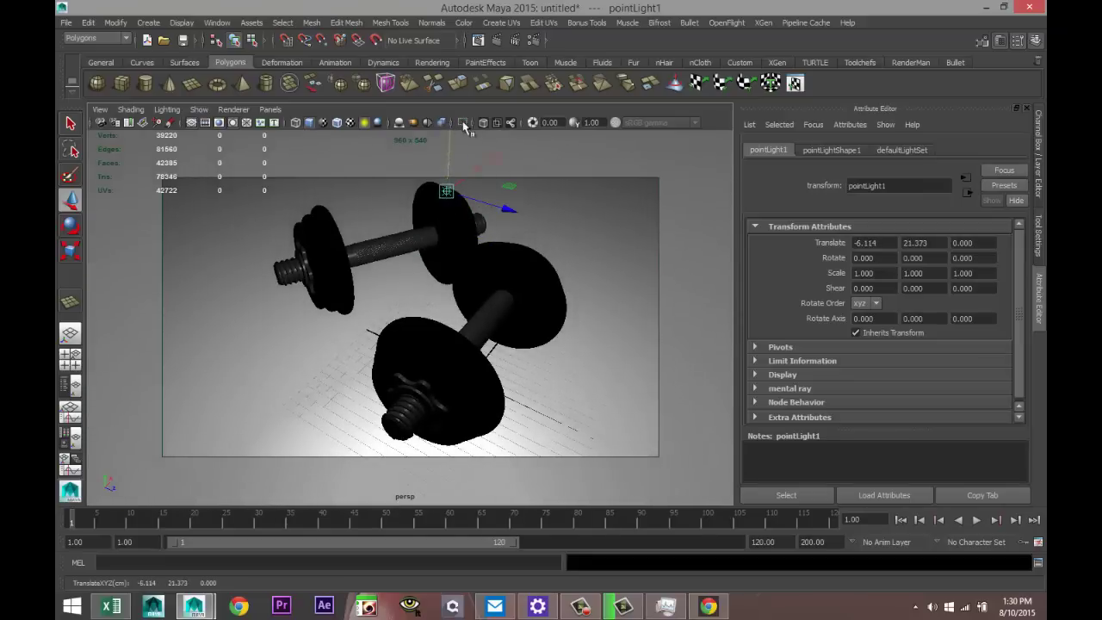
Step: Open the full render settings and set the renderer to mental ray
{"action": "left_click", "coordinate": [534, 43]}
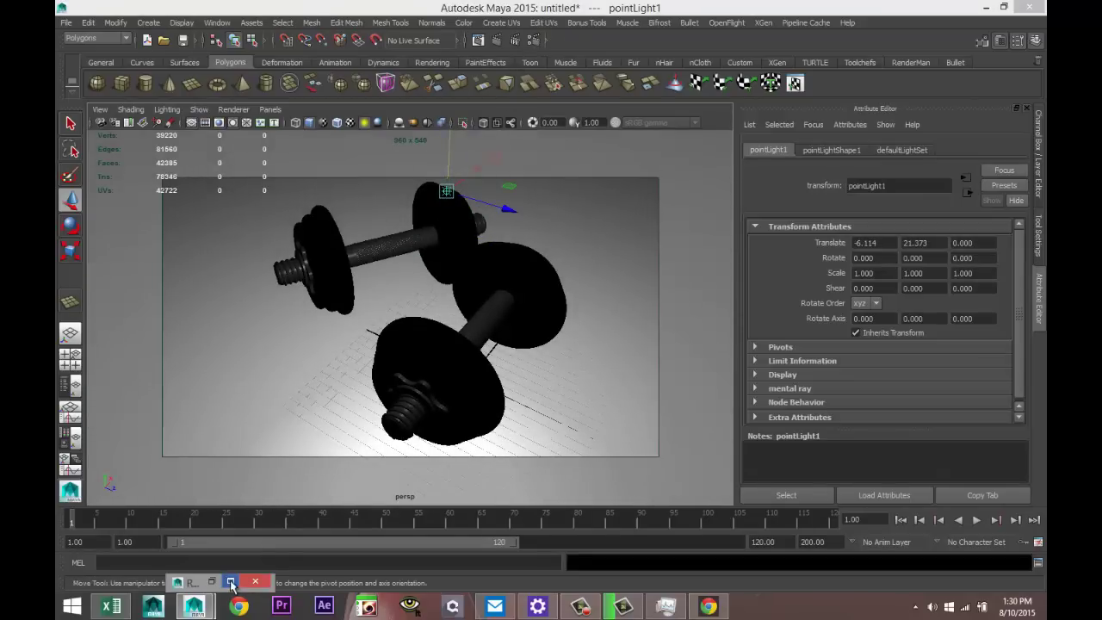
{"action": "left_click", "coordinate": [231, 583]}
{"action": "left_click", "coordinate": [145, 57]}
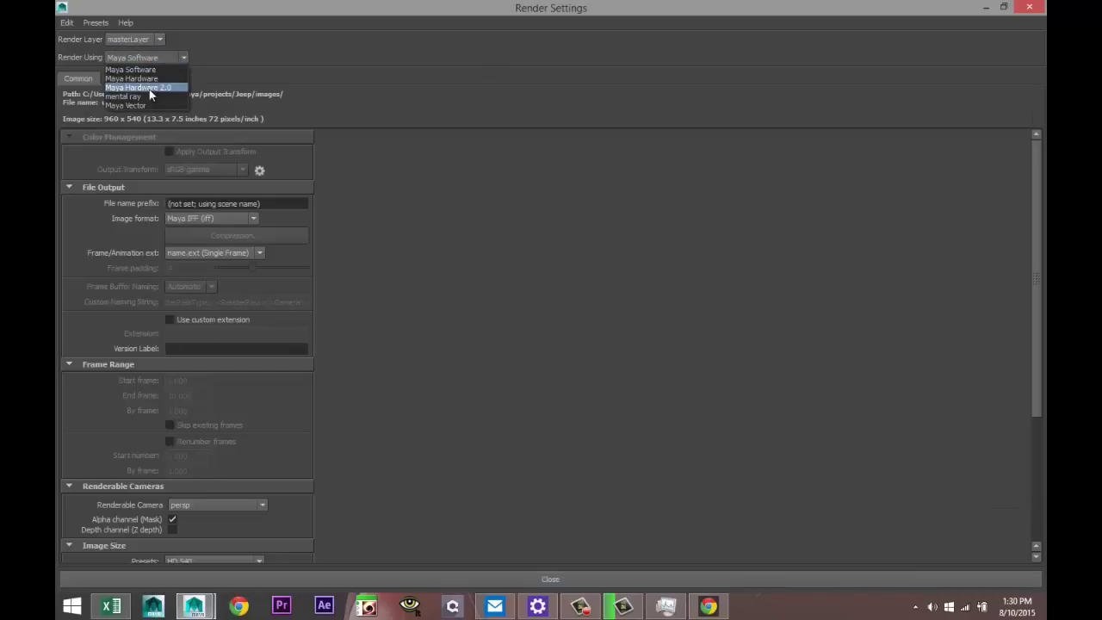
{"action": "left_click", "coordinate": [149, 97]}
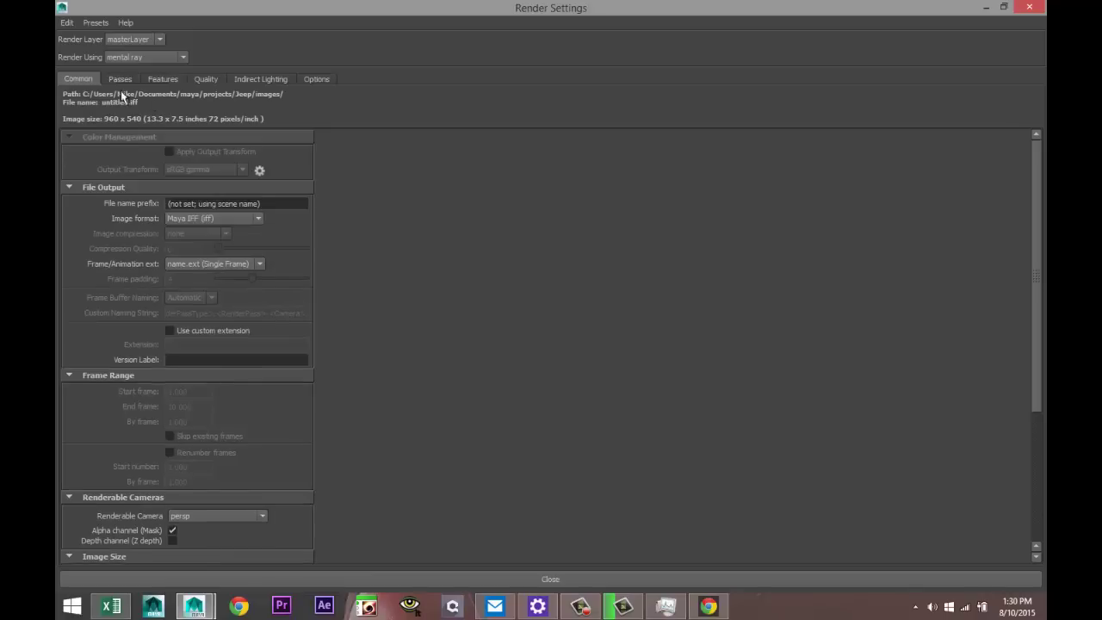
Step: Set the render image size preset to HD 1080 and raise the unified sampling quality
{"action": "scroll", "coordinate": [324, 416], "scroll_direction": "down", "scroll_amount": 4}
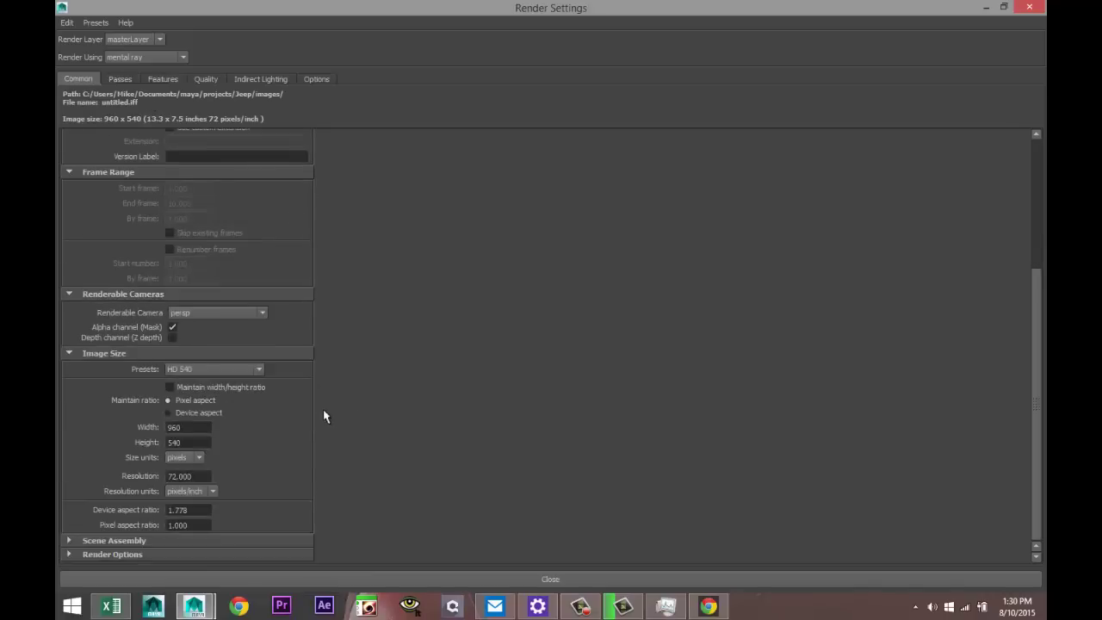
{"action": "left_click", "coordinate": [259, 368]}
{"action": "left_click", "coordinate": [259, 462]}
{"action": "left_click", "coordinate": [259, 462]}
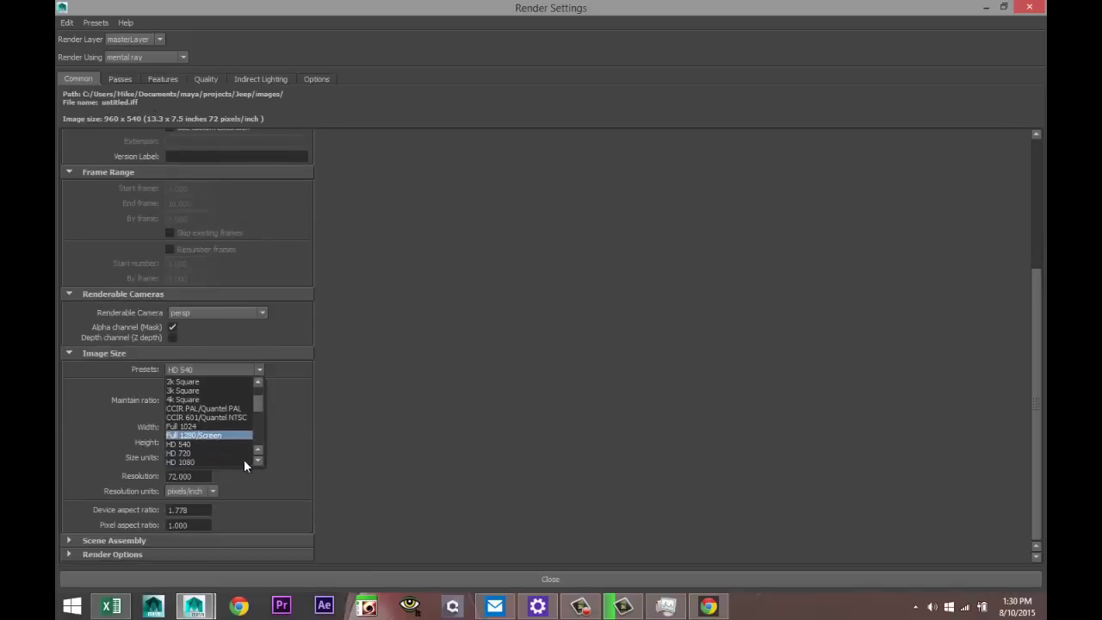
{"action": "left_click", "coordinate": [229, 461]}
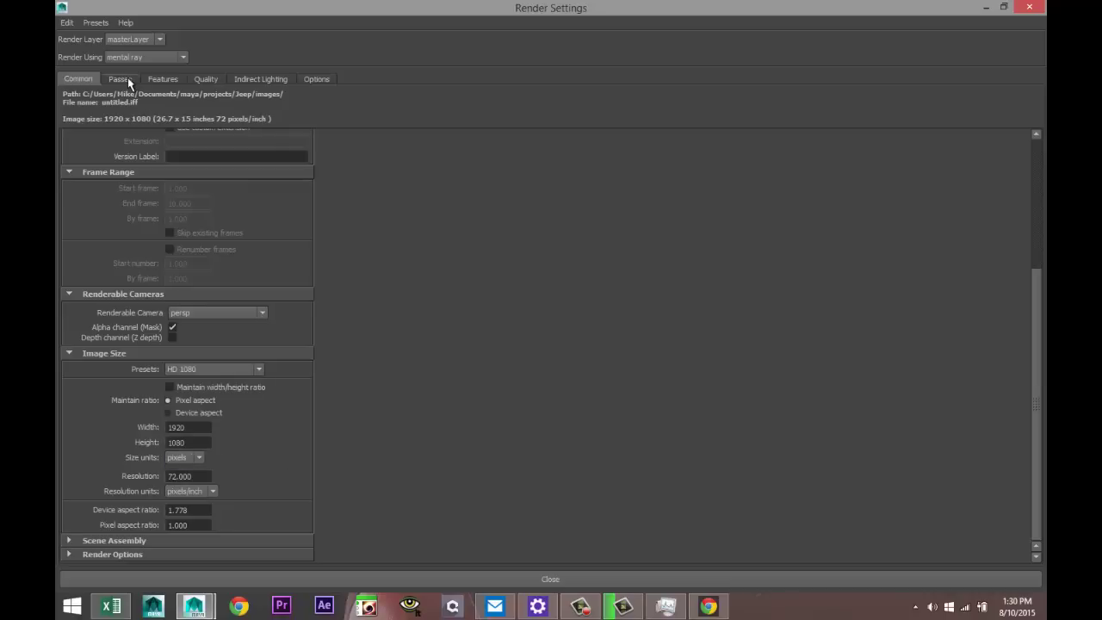
{"action": "left_click", "coordinate": [210, 80]}
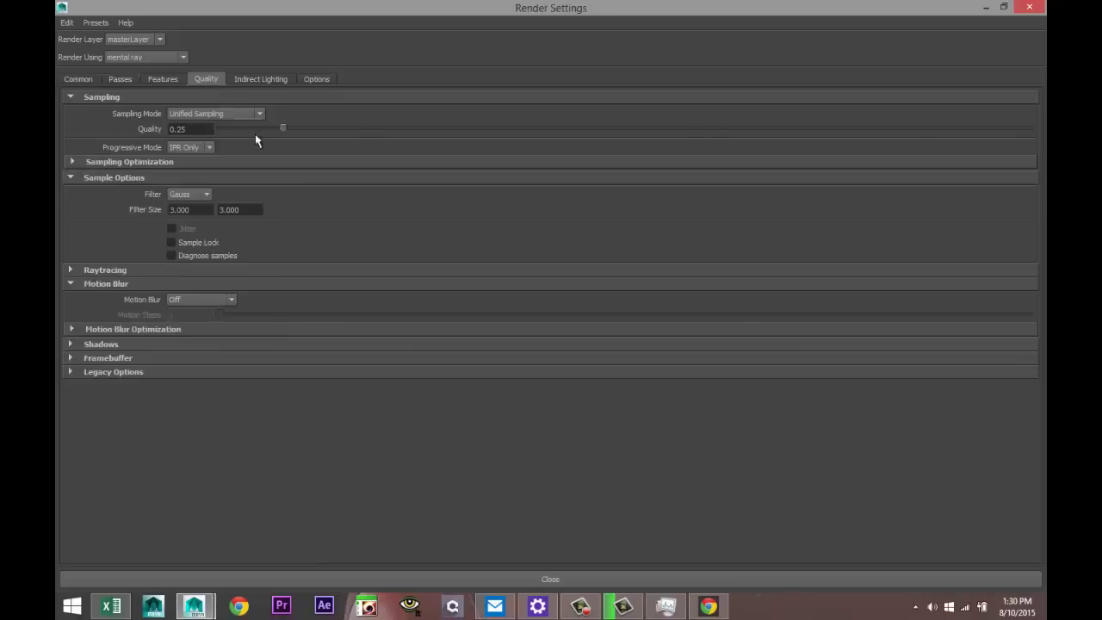
{"action": "left_click_drag", "start_coordinate": [283, 130], "coordinate": [770, 131]}
Step: Create an image-based lighting environment and enable Global Illumination for the mental ray render
{"action": "left_click", "coordinate": [262, 79]}
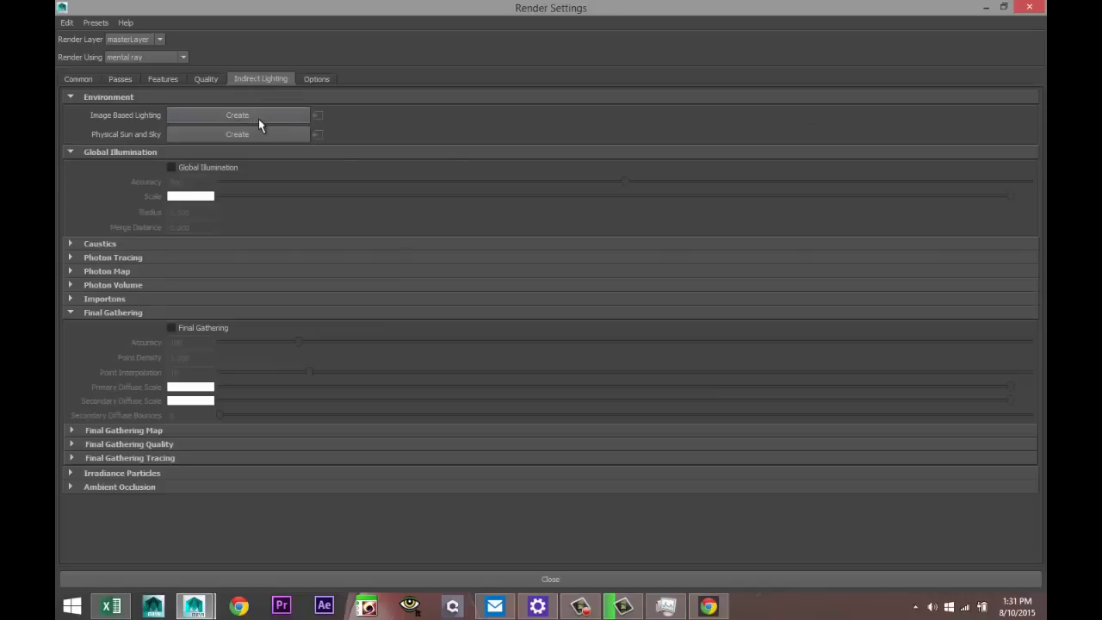
{"action": "left_click", "coordinate": [171, 167]}
{"action": "left_click", "coordinate": [985, 7]}
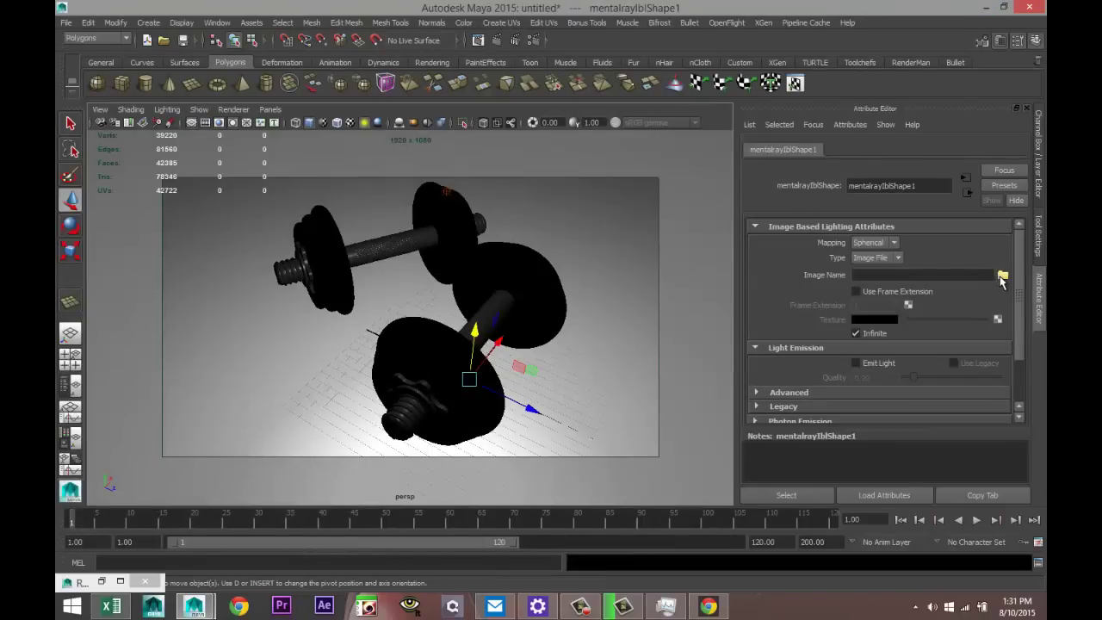
Step: Load Sky 3.hdr from the HDRI folder as the image-based lighting image and render the current frame
{"action": "left_click", "coordinate": [1002, 275]}
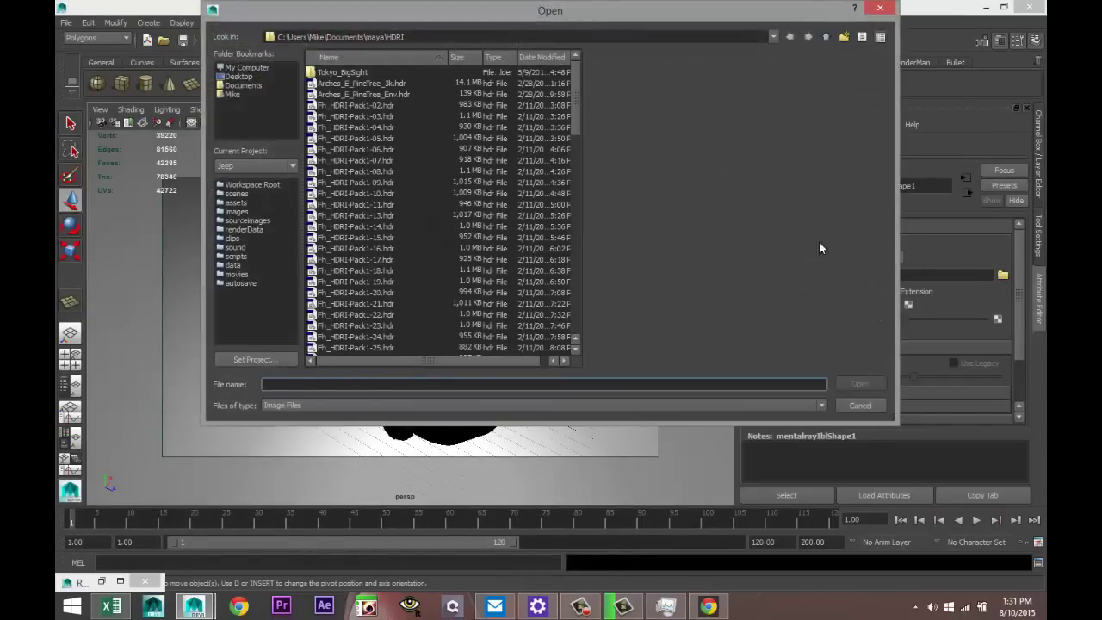
{"action": "scroll", "coordinate": [470, 219], "scroll_direction": "down", "scroll_amount": 4}
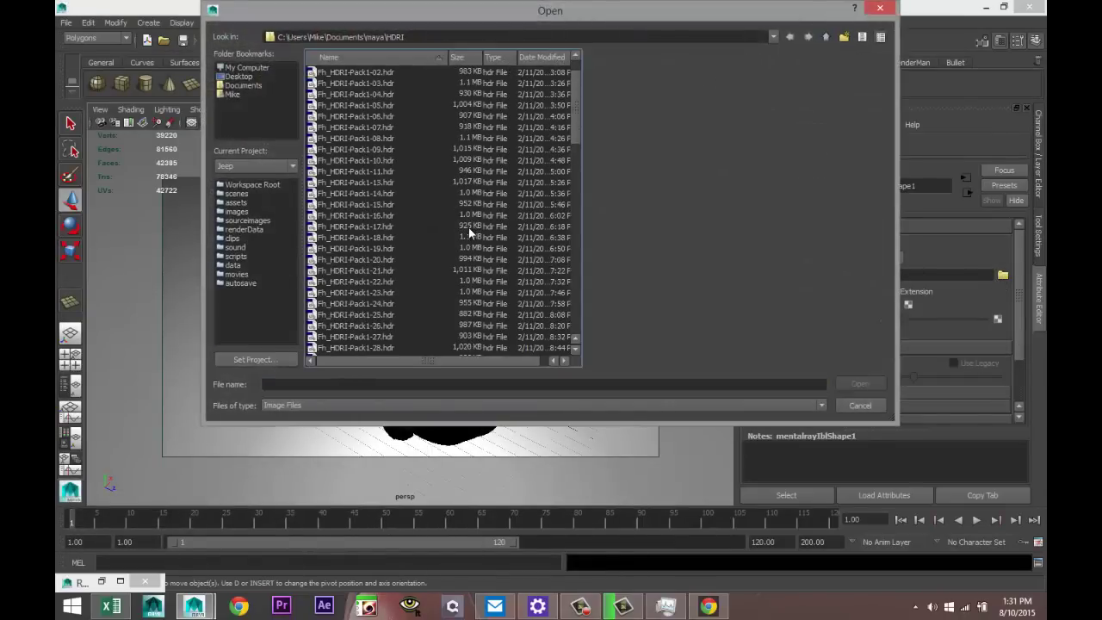
{"action": "scroll", "coordinate": [467, 249], "scroll_direction": "down", "scroll_amount": 1}
{"action": "scroll", "coordinate": [448, 294], "scroll_direction": "down", "scroll_amount": 4}
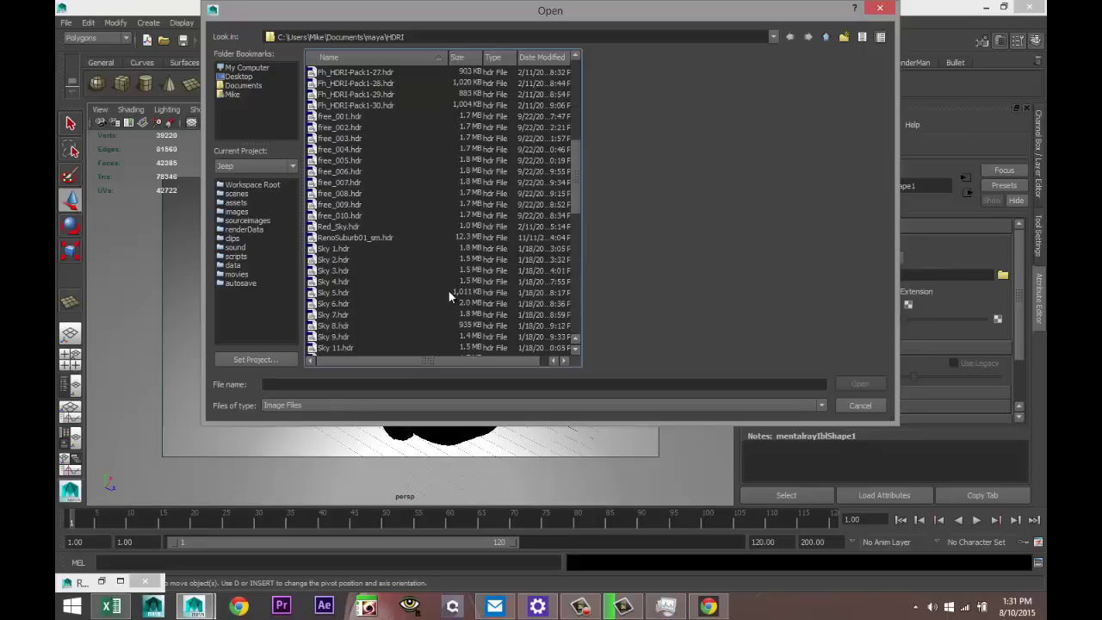
{"action": "left_click", "coordinate": [335, 273]}
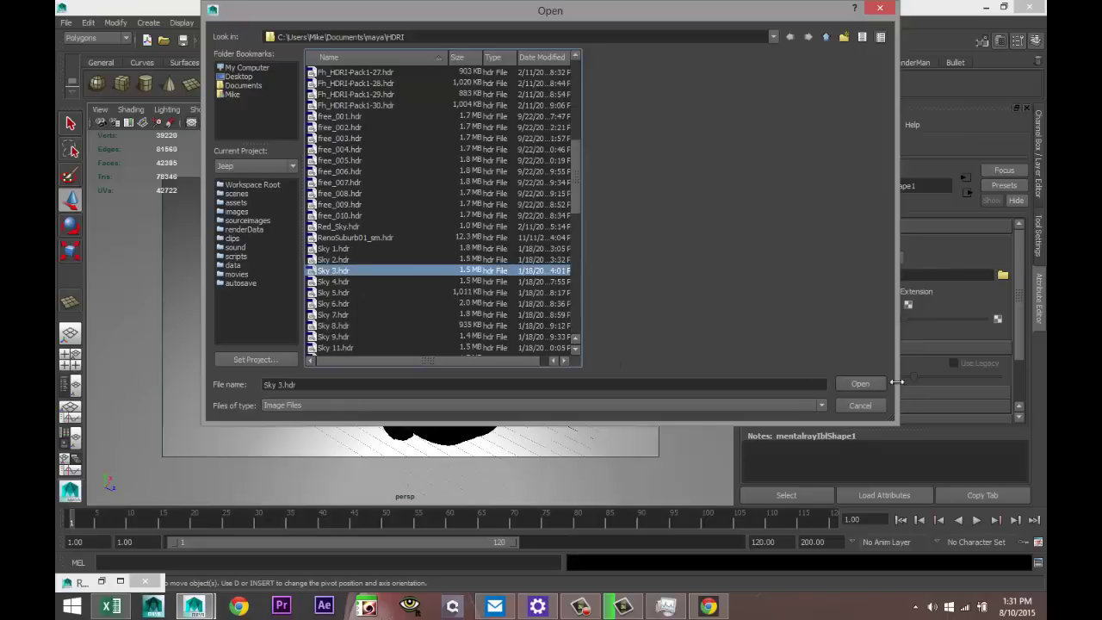
{"action": "left_click", "coordinate": [859, 385]}
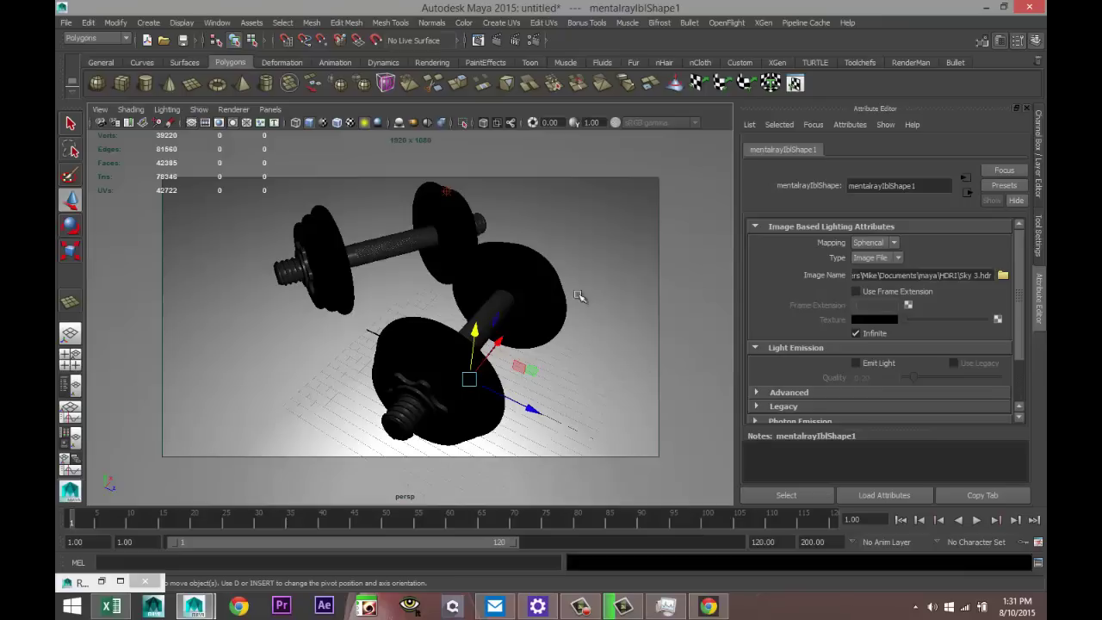
{"action": "left_click", "coordinate": [497, 43]}
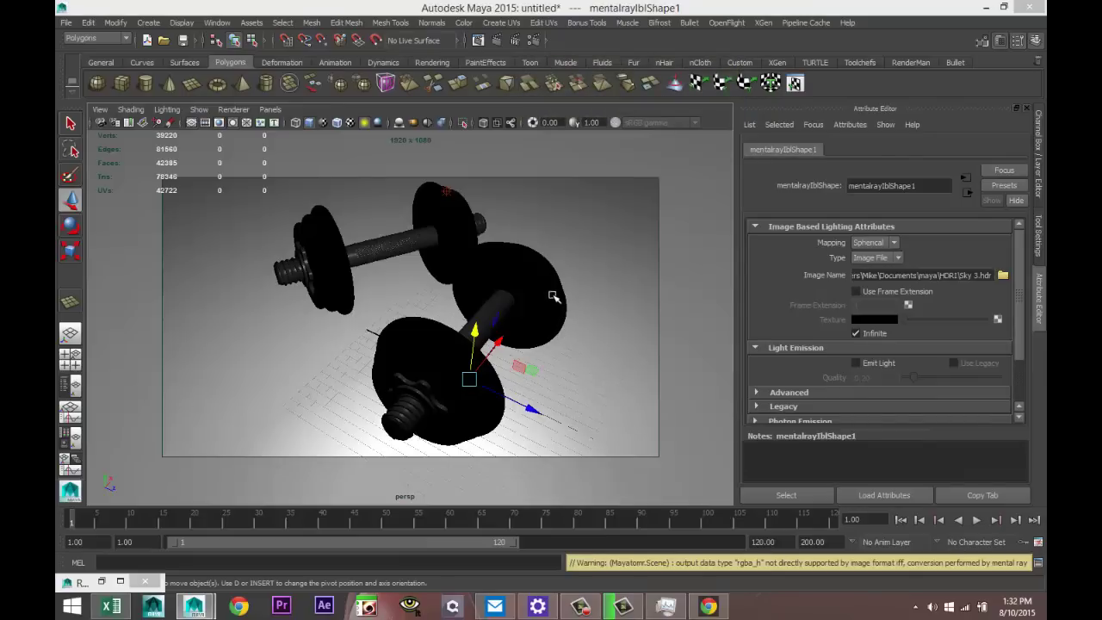
Step: Select the front dumbbell's weight plates and look through their connected nodes for the lambert3 material
{"action": "left_click", "coordinate": [553, 297]}
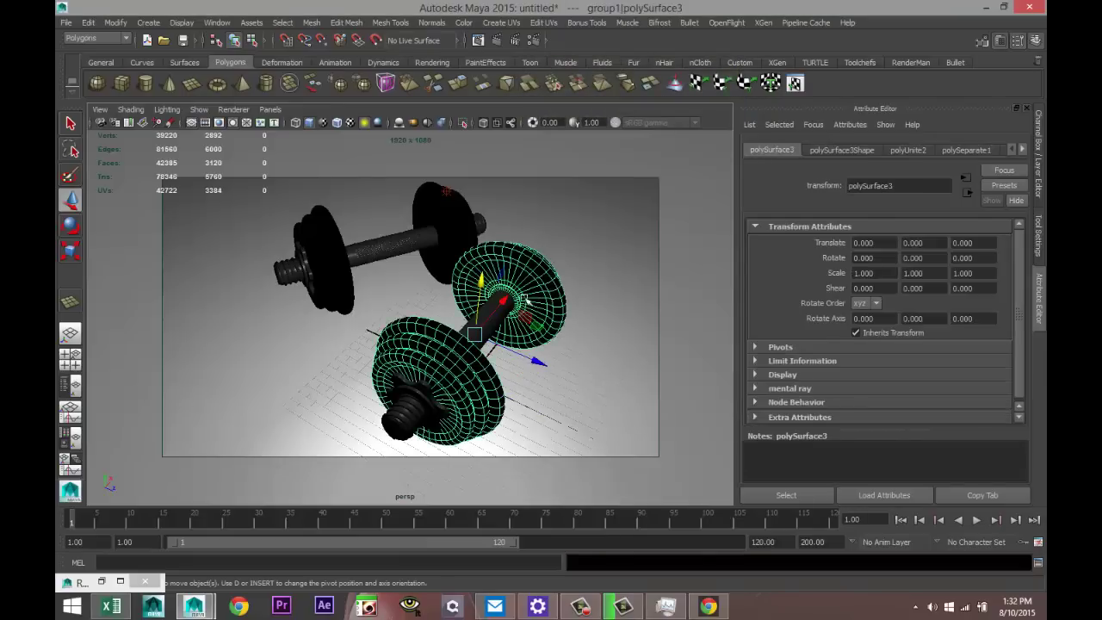
{"action": "left_click_drag", "start_coordinate": [1024, 151], "coordinate": [1023, 151]}
{"action": "left_click", "coordinate": [1024, 151]}
Step: Delete the construction history of both dumbbells and the point light together and freeze their transformations
{"action": "scroll", "coordinate": [608, 327], "scroll_direction": "down", "scroll_amount": 10}
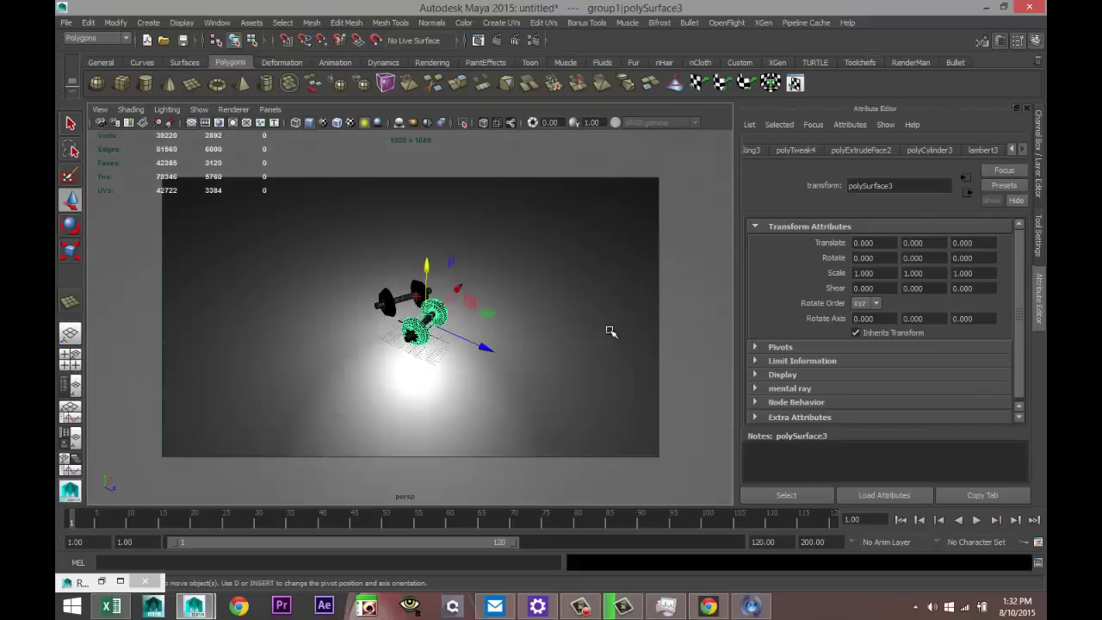
{"action": "left_click_drag", "start_coordinate": [210, 212], "coordinate": [416, 326]}
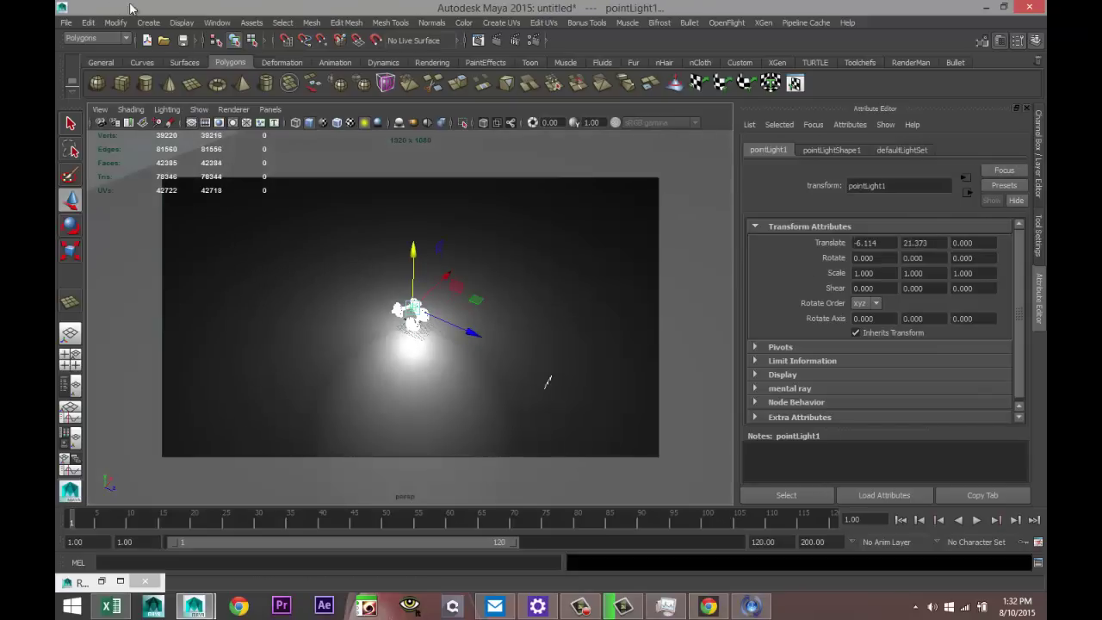
{"action": "left_click", "coordinate": [89, 23]}
{"action": "mouse_move", "coordinate": [188, 164]}
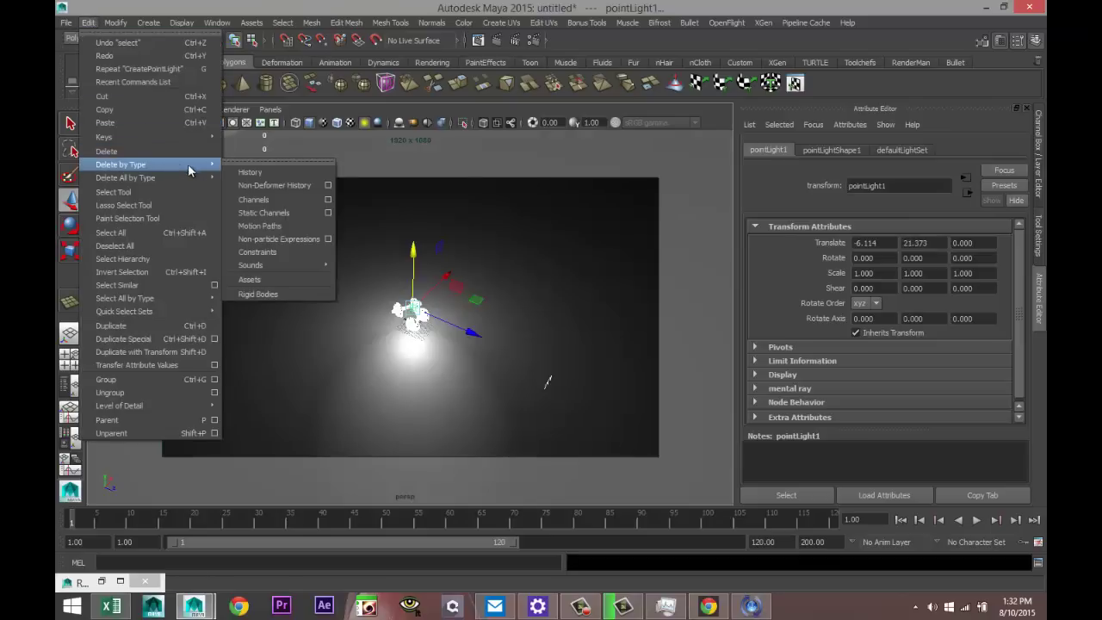
{"action": "left_click", "coordinate": [271, 173]}
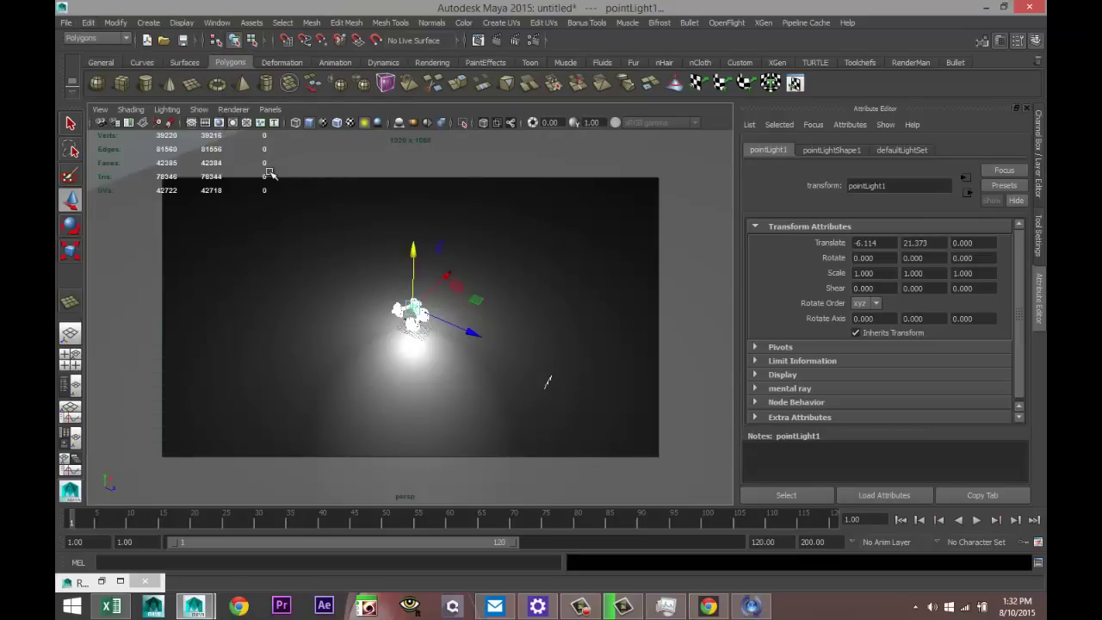
{"action": "left_click", "coordinate": [121, 22]}
{"action": "left_click", "coordinate": [176, 69]}
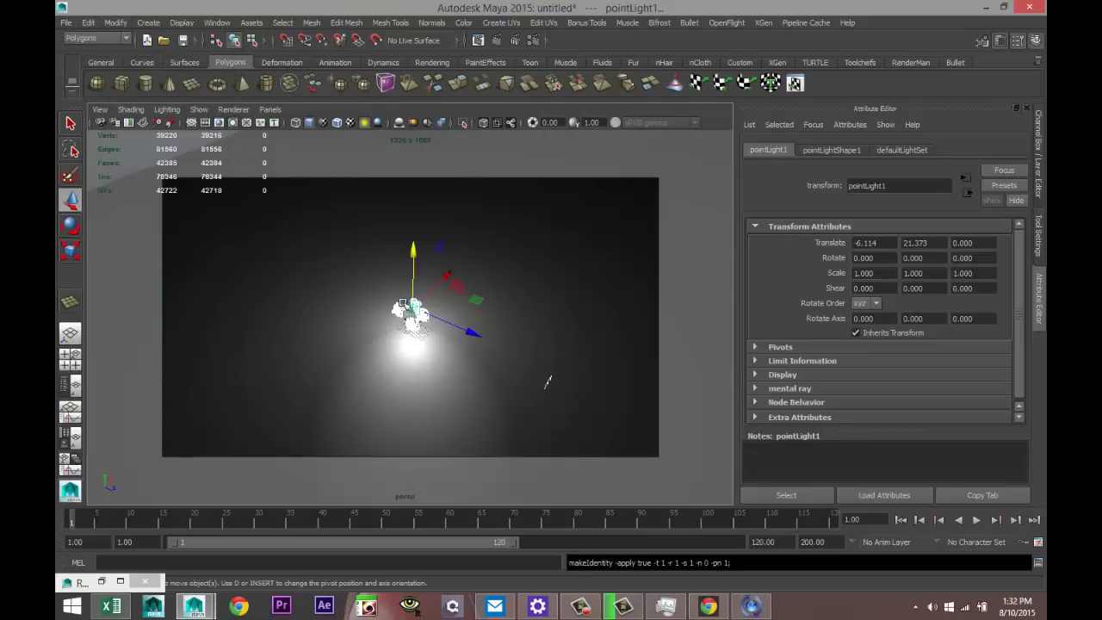
Step: Change the lambert3 material on the front dumbbell's weight plates to the Blinn type
{"action": "scroll", "coordinate": [462, 381], "scroll_direction": "up", "scroll_amount": 10}
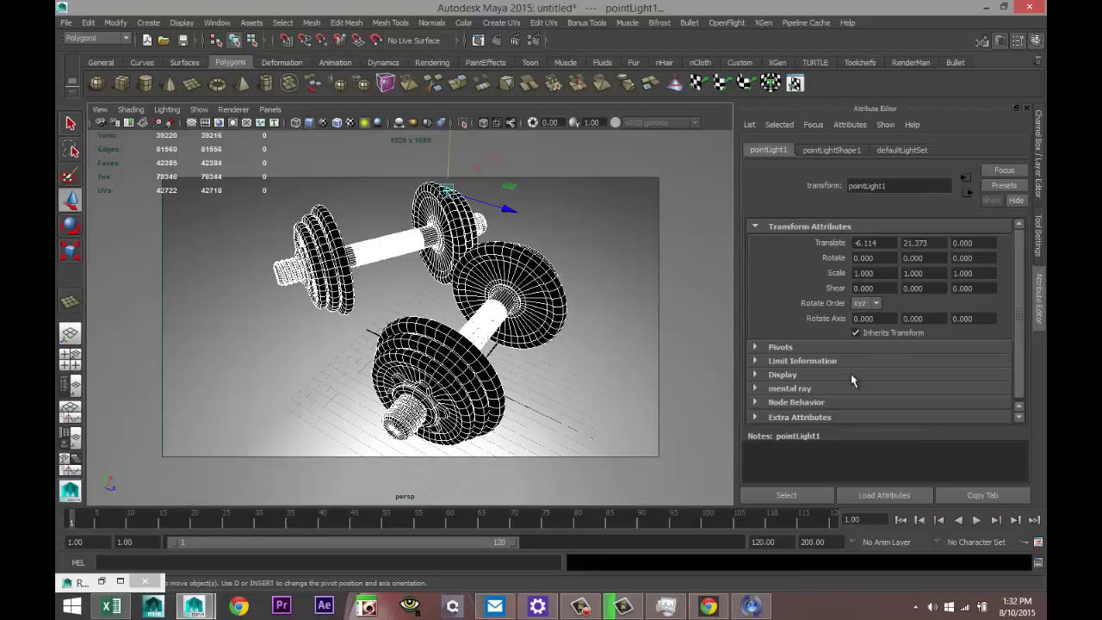
{"action": "left_click", "coordinate": [545, 288]}
{"action": "key", "text": "5"}
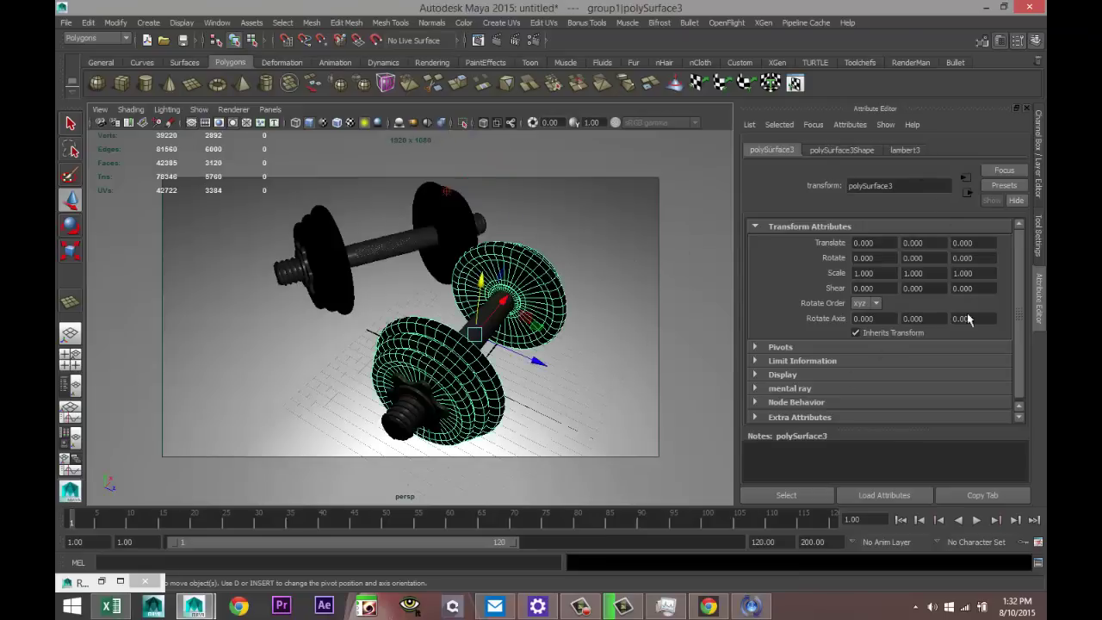
{"action": "left_click", "coordinate": [911, 153]}
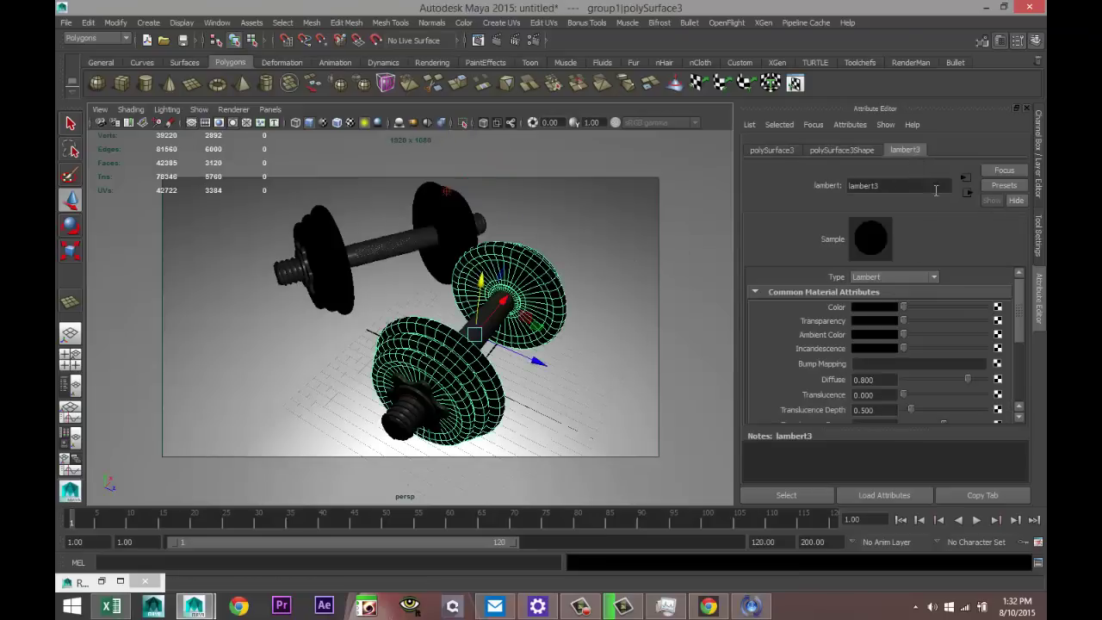
{"action": "left_click", "coordinate": [934, 277]}
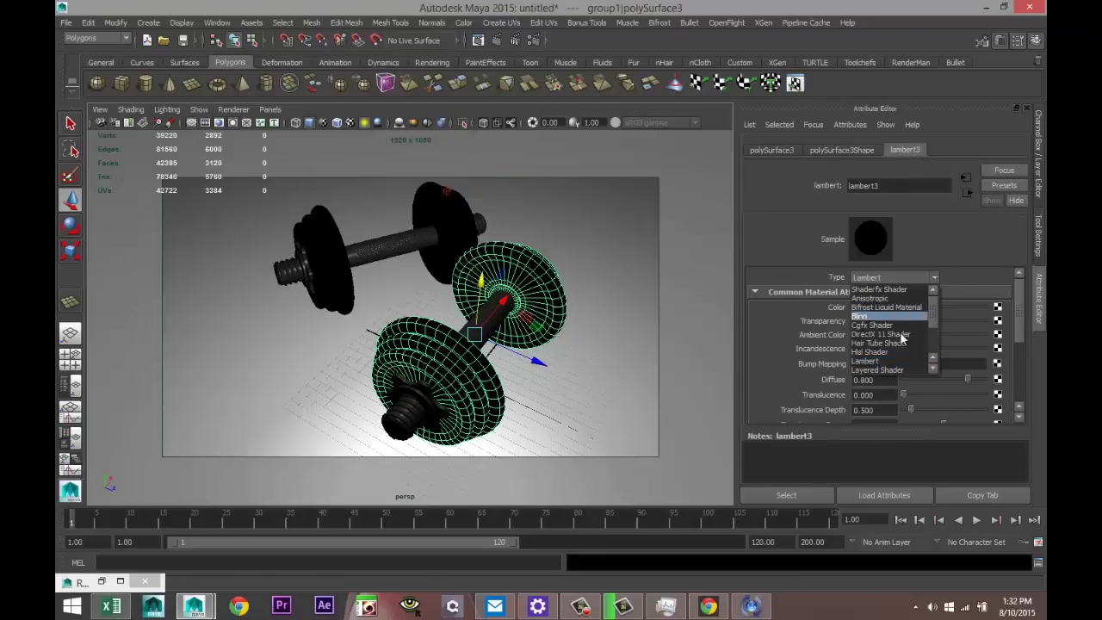
{"action": "mouse_move", "coordinate": [936, 310]}
{"action": "left_mouse_down"}
{"action": "mouse_move", "coordinate": [936, 348]}
{"action": "mouse_move", "coordinate": [932, 307]}
{"action": "left_mouse_up"}
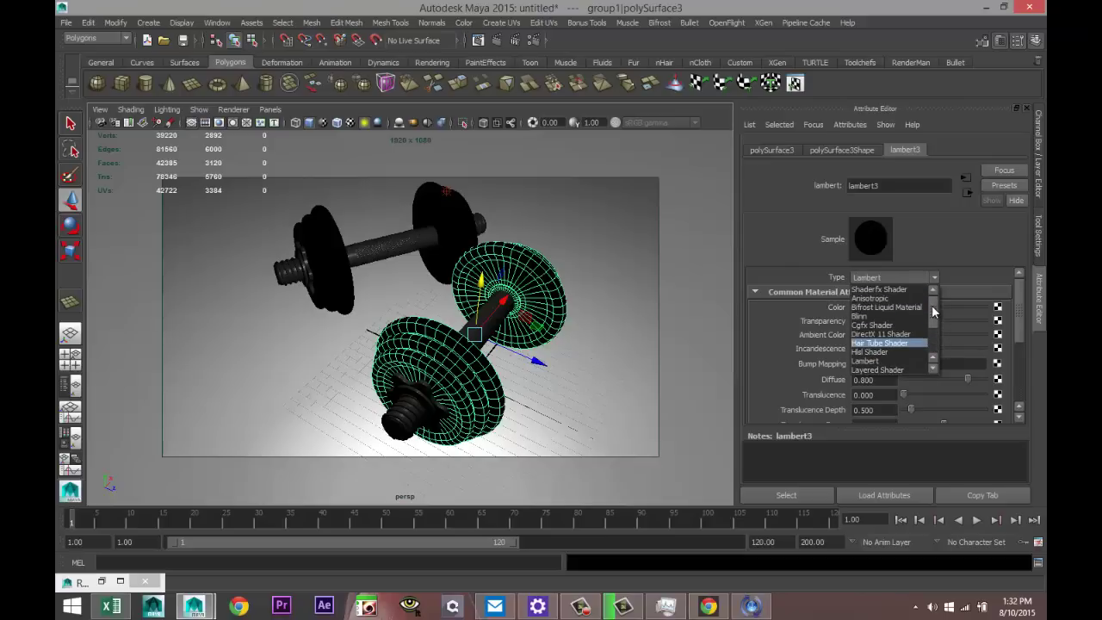
{"action": "left_click", "coordinate": [874, 316]}
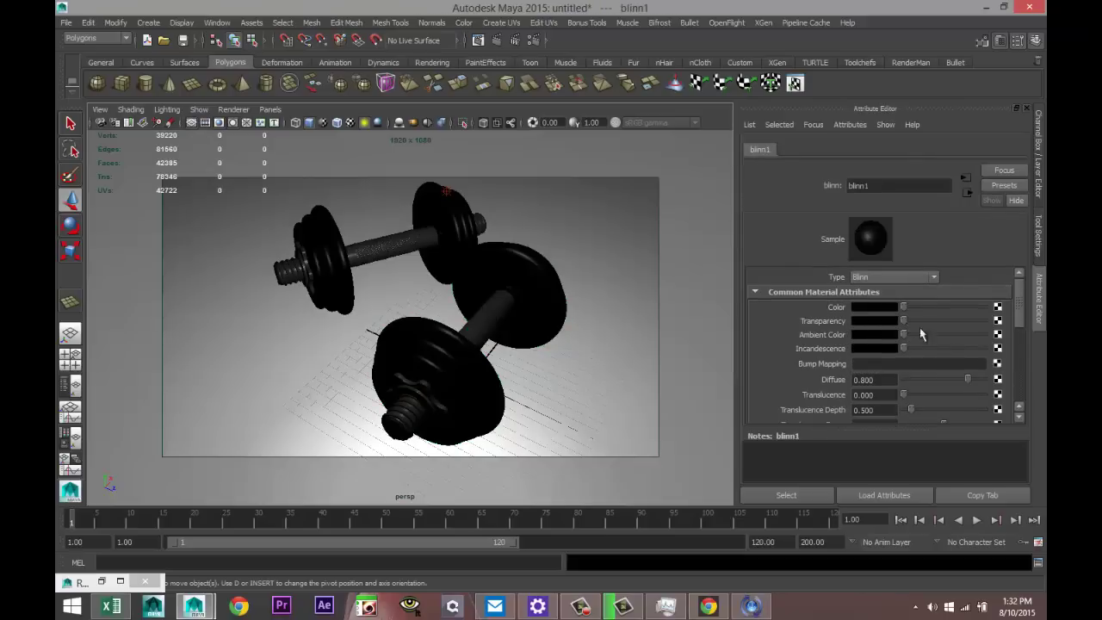
Step: Set the reflectivity of the weight plates' Blinn material to 0.1
{"action": "scroll", "coordinate": [893, 348], "scroll_direction": "down", "scroll_amount": 3}
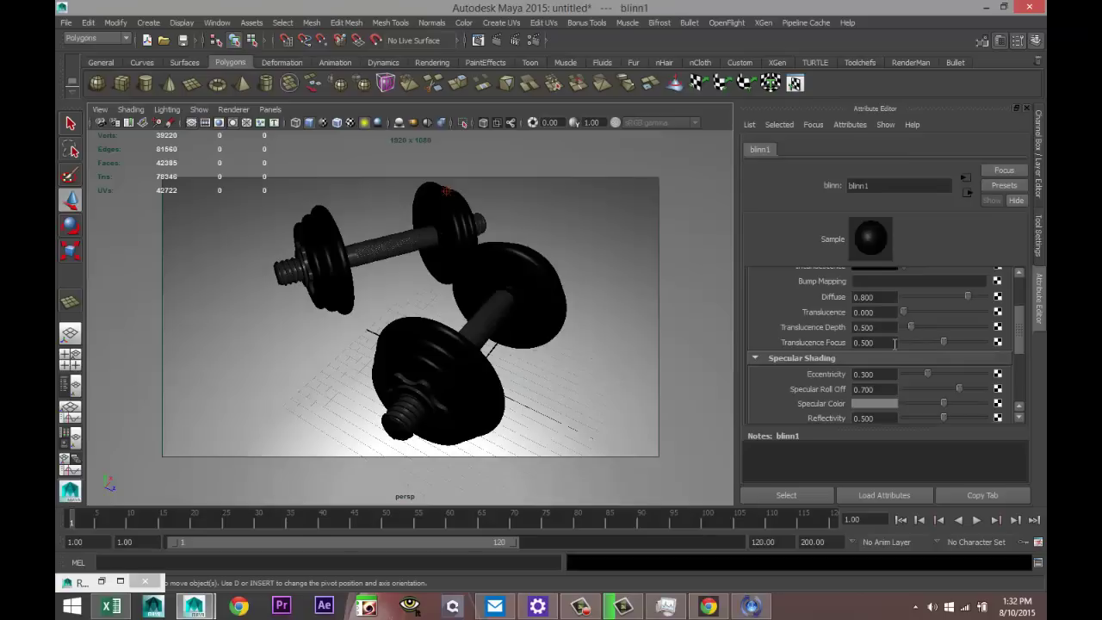
{"action": "scroll", "coordinate": [897, 344], "scroll_direction": "down", "scroll_amount": 2}
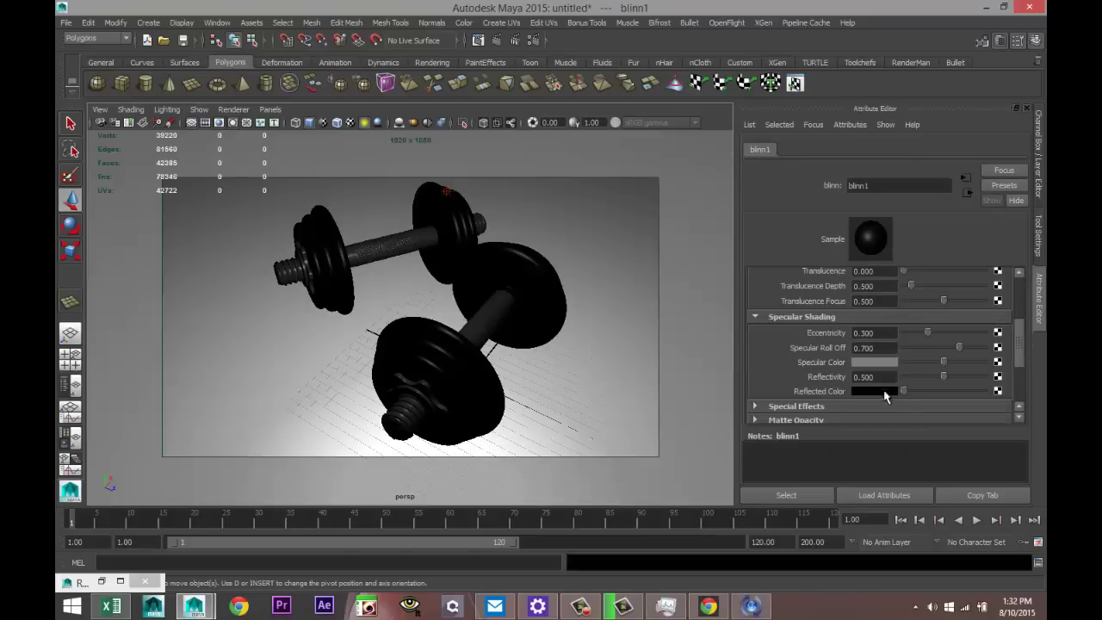
{"action": "left_click", "coordinate": [896, 377]}
{"action": "key", "text": "Return"}
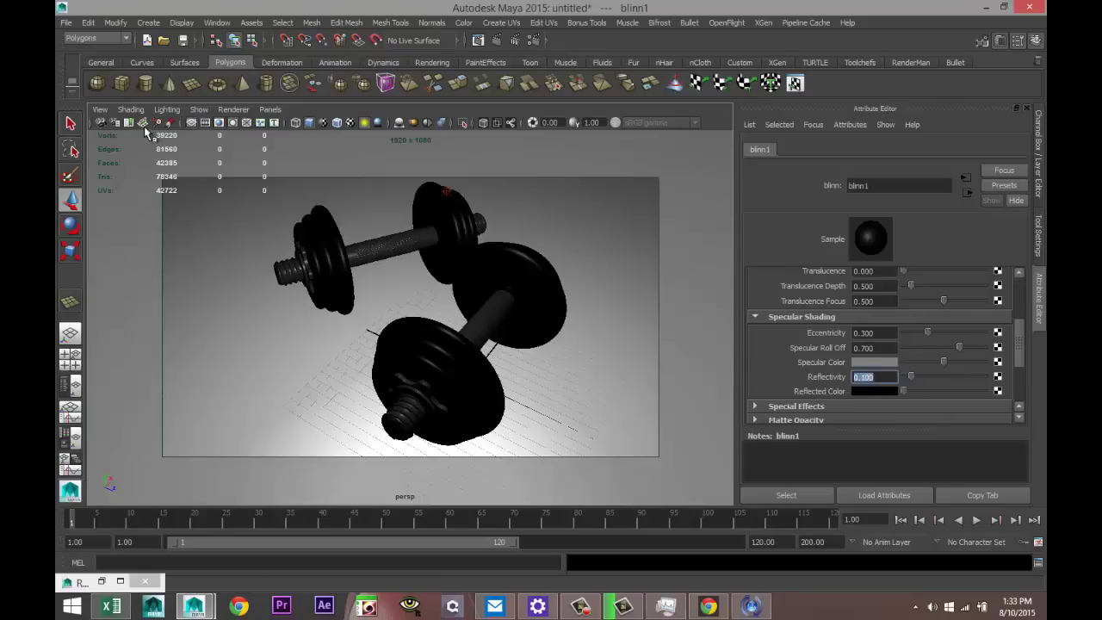
Step: Bookmark the current perspective camera view and render the scene with mental ray
{"action": "left_click", "coordinate": [100, 110]}
{"action": "mouse_move", "coordinate": [152, 280]}
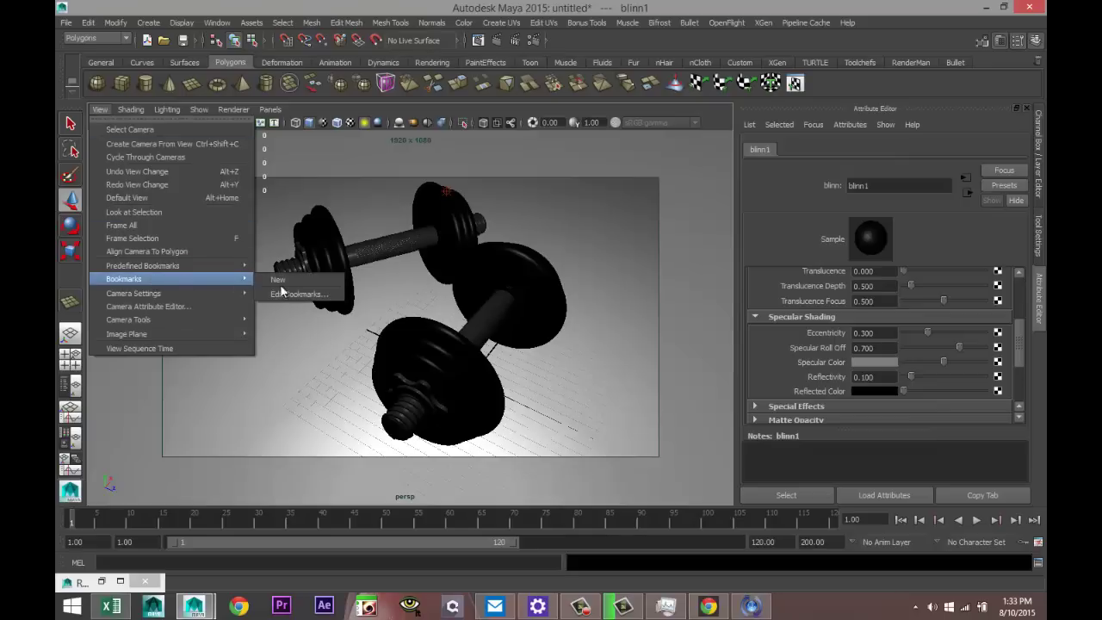
{"action": "left_click", "coordinate": [289, 273]}
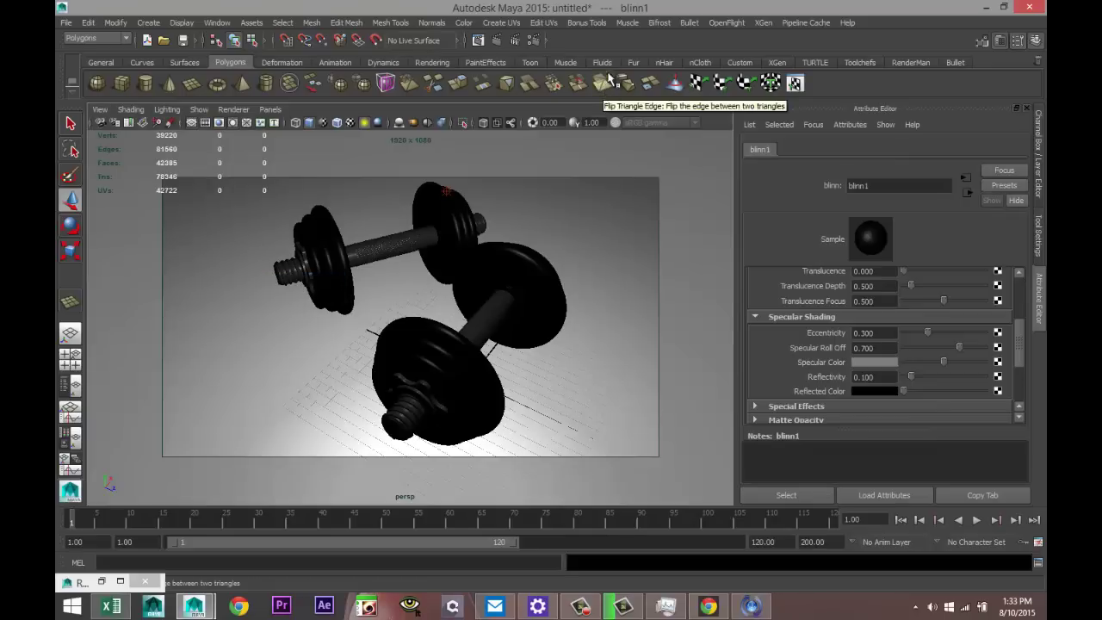
{"action": "left_click", "coordinate": [499, 42]}
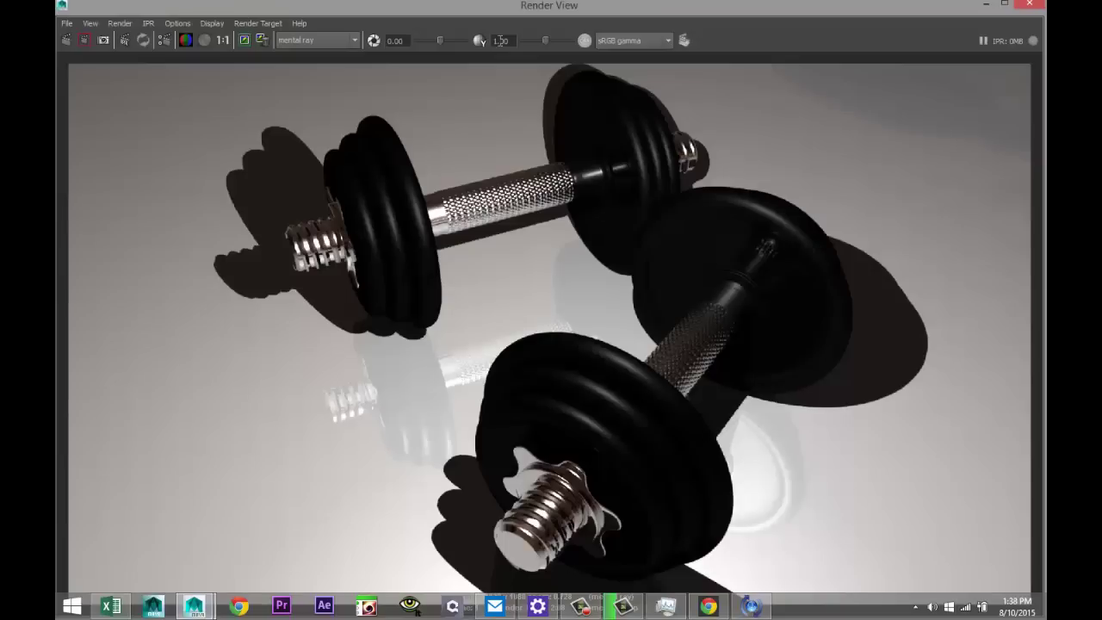